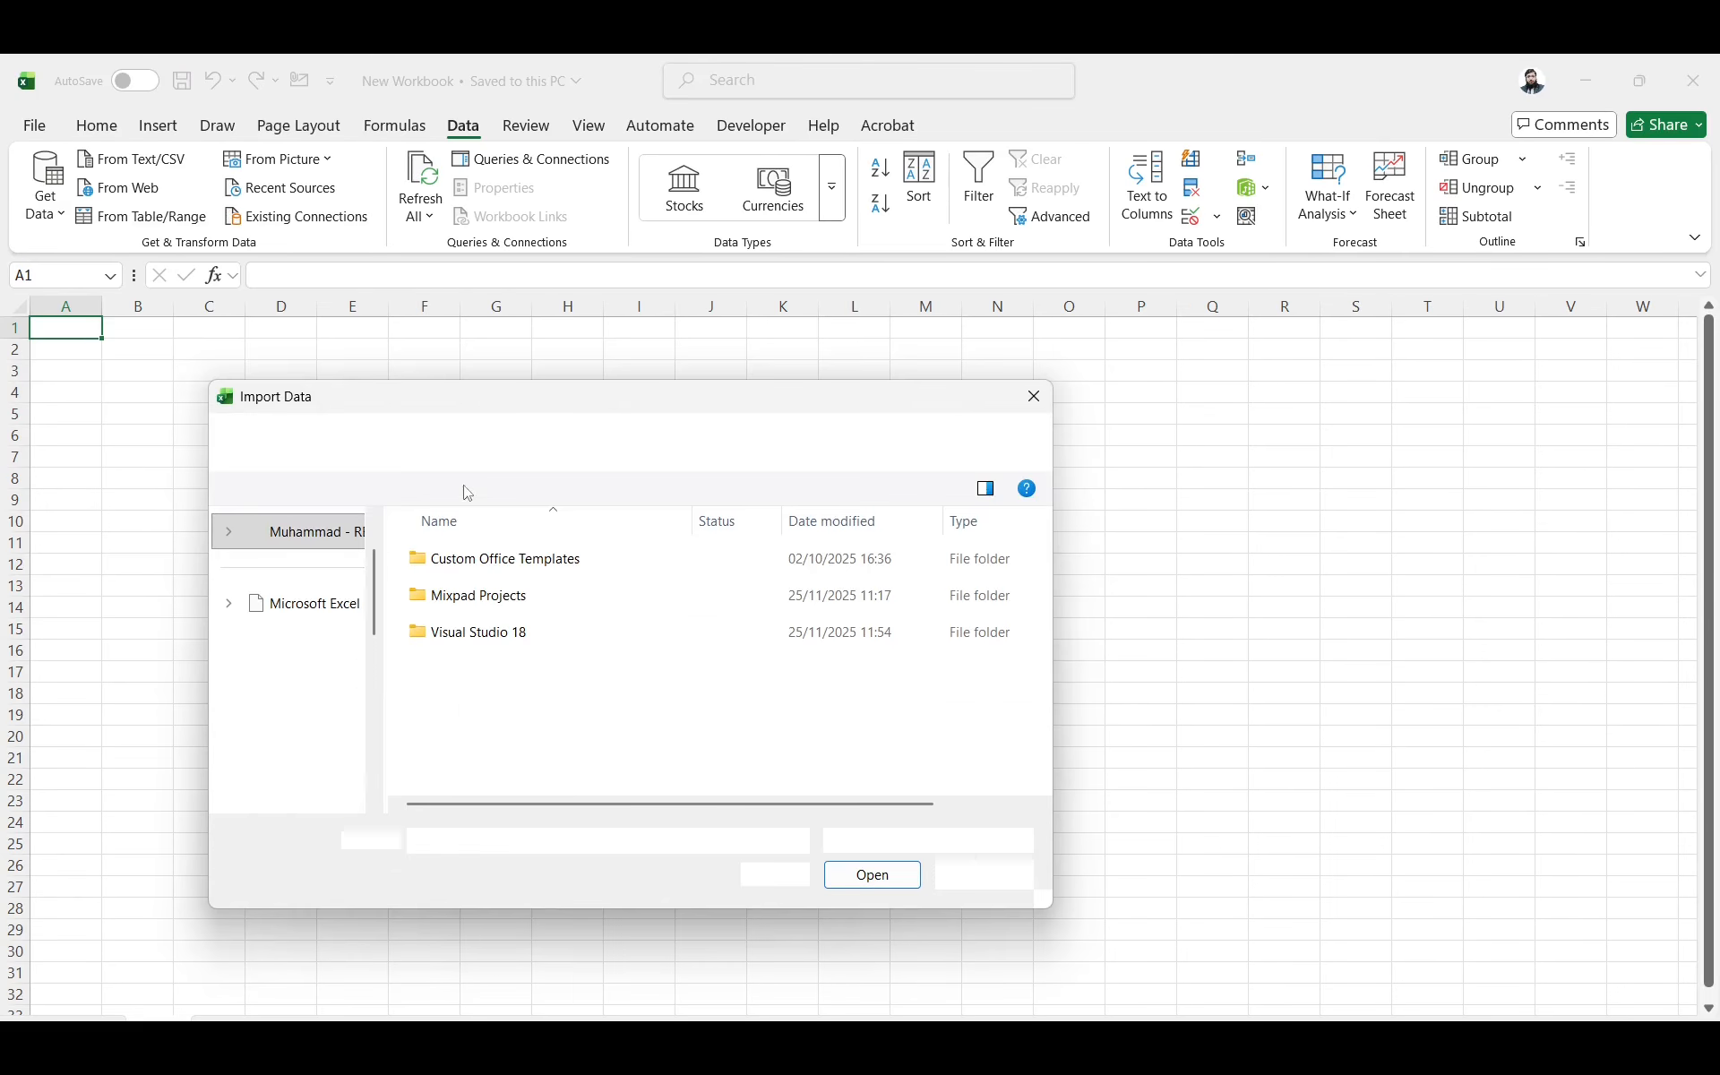
Import January_Bank_Statement from the Power Query folder under Music > Powert Query and open it for transforming
{"action": "left_click", "coordinate": [295, 737]}
{"action": "double_click", "coordinate": [672, 398]}
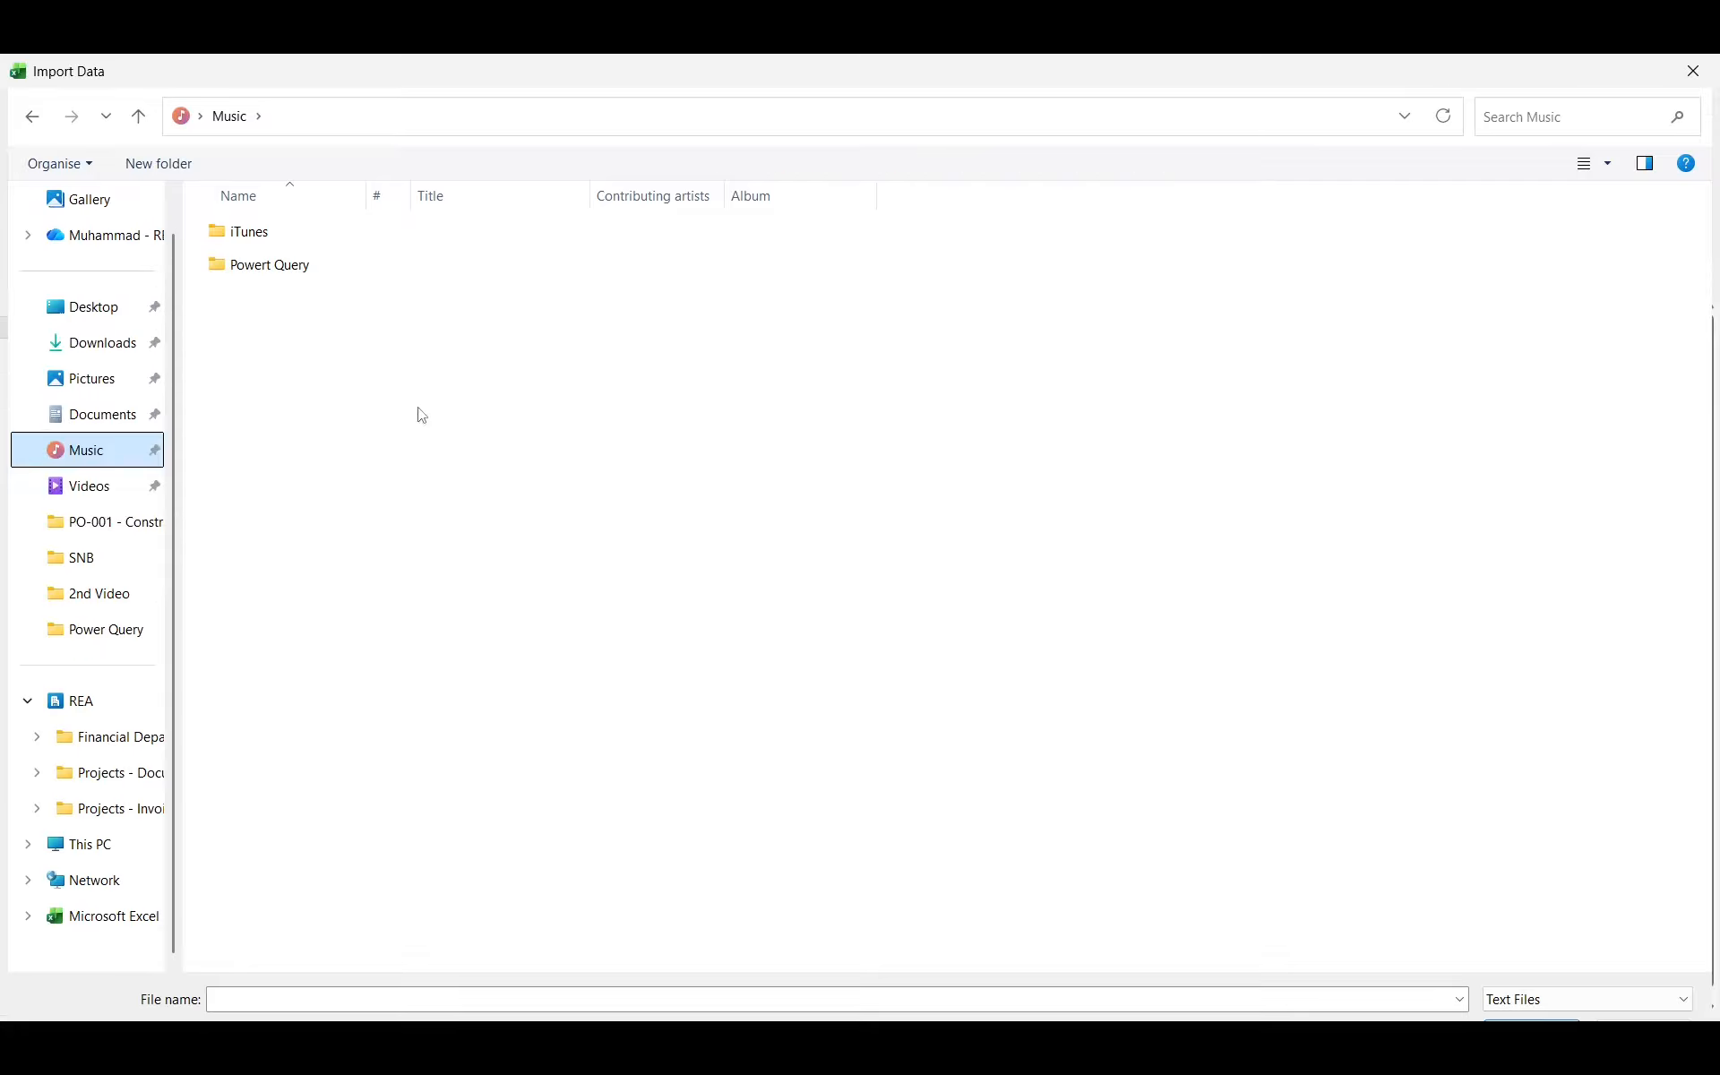
{"action": "double_click", "coordinate": [346, 265]}
{"action": "left_click", "coordinate": [279, 234]}
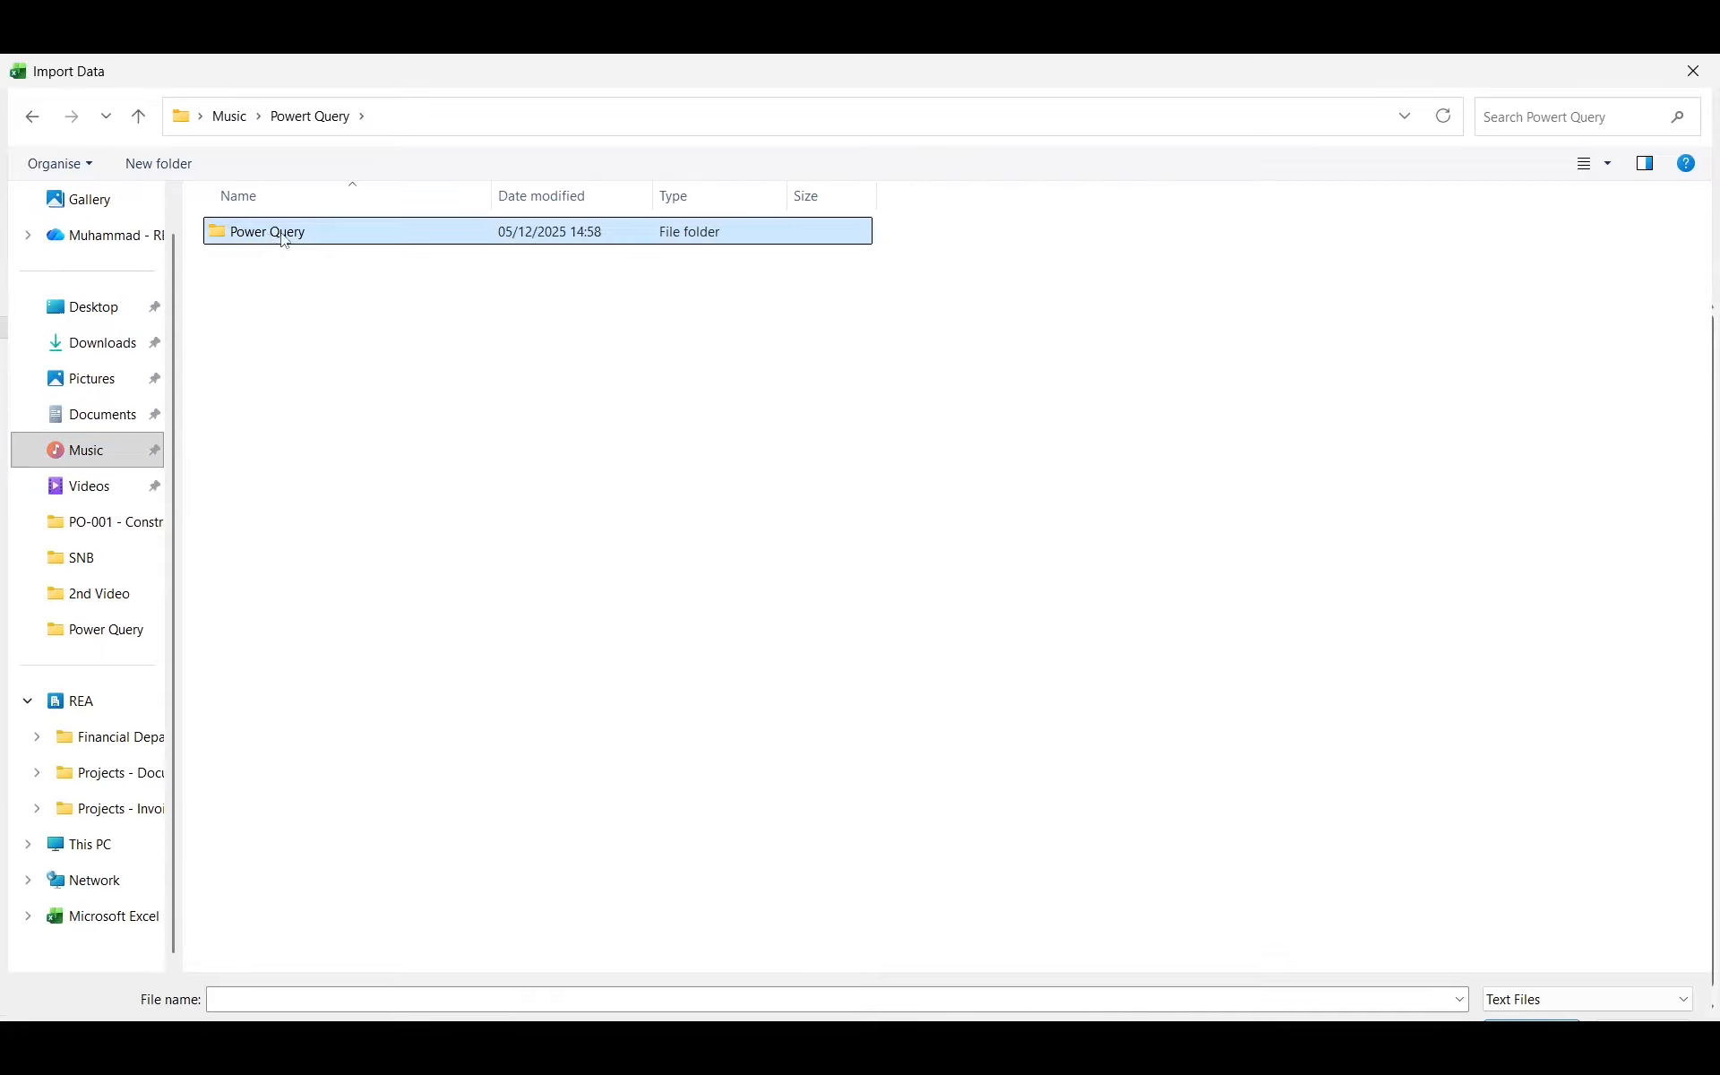
{"action": "double_click", "coordinate": [278, 235]}
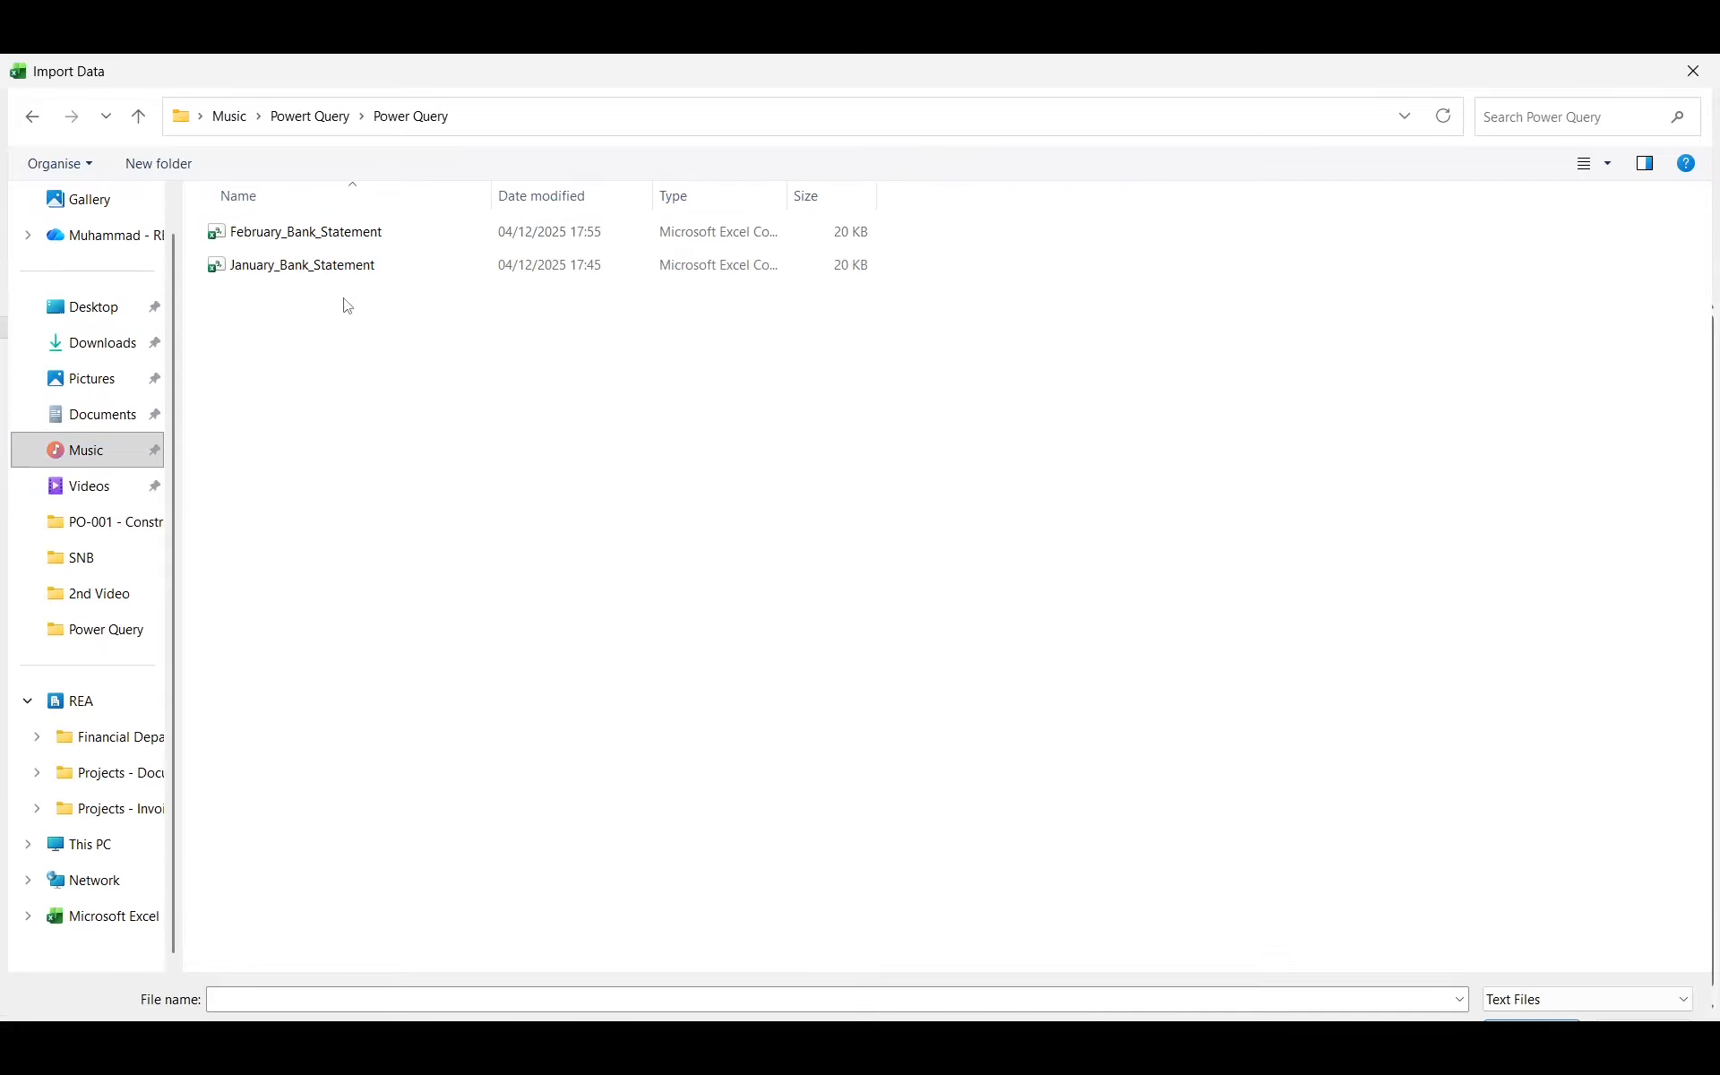
{"action": "left_click", "coordinate": [281, 279]}
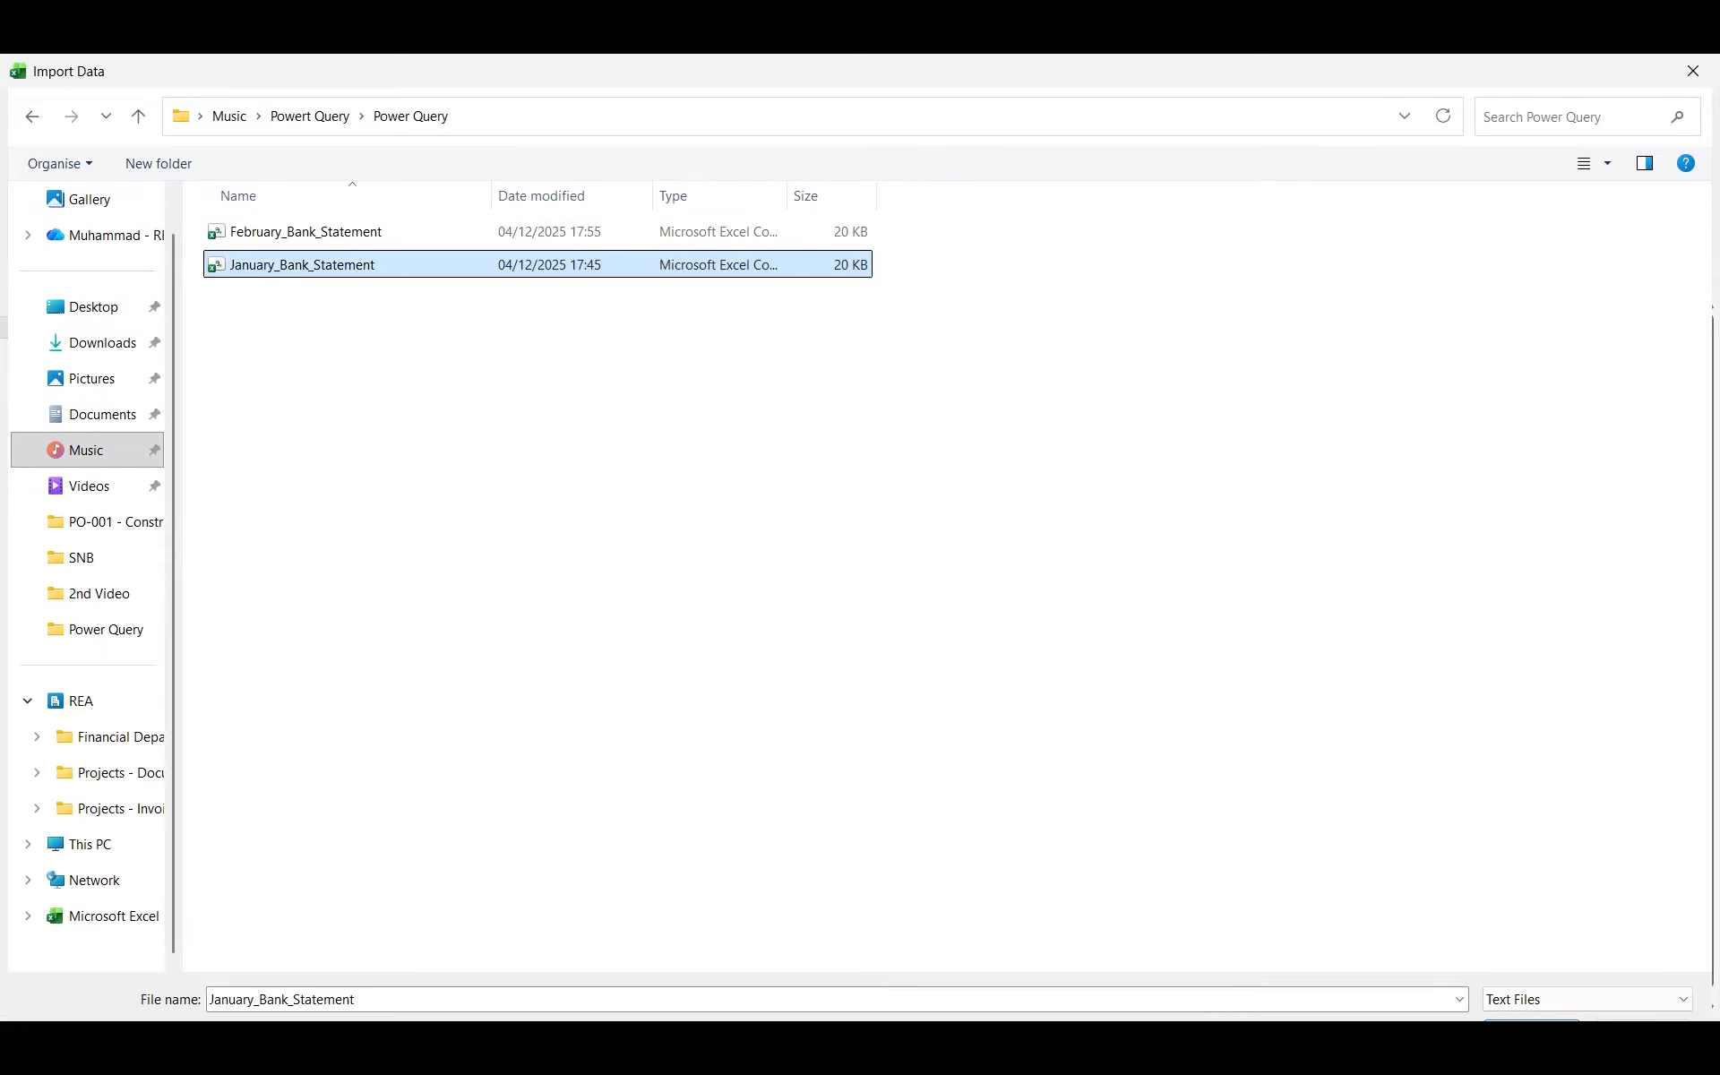
{"action": "left_click", "coordinate": [1532, 1030]}
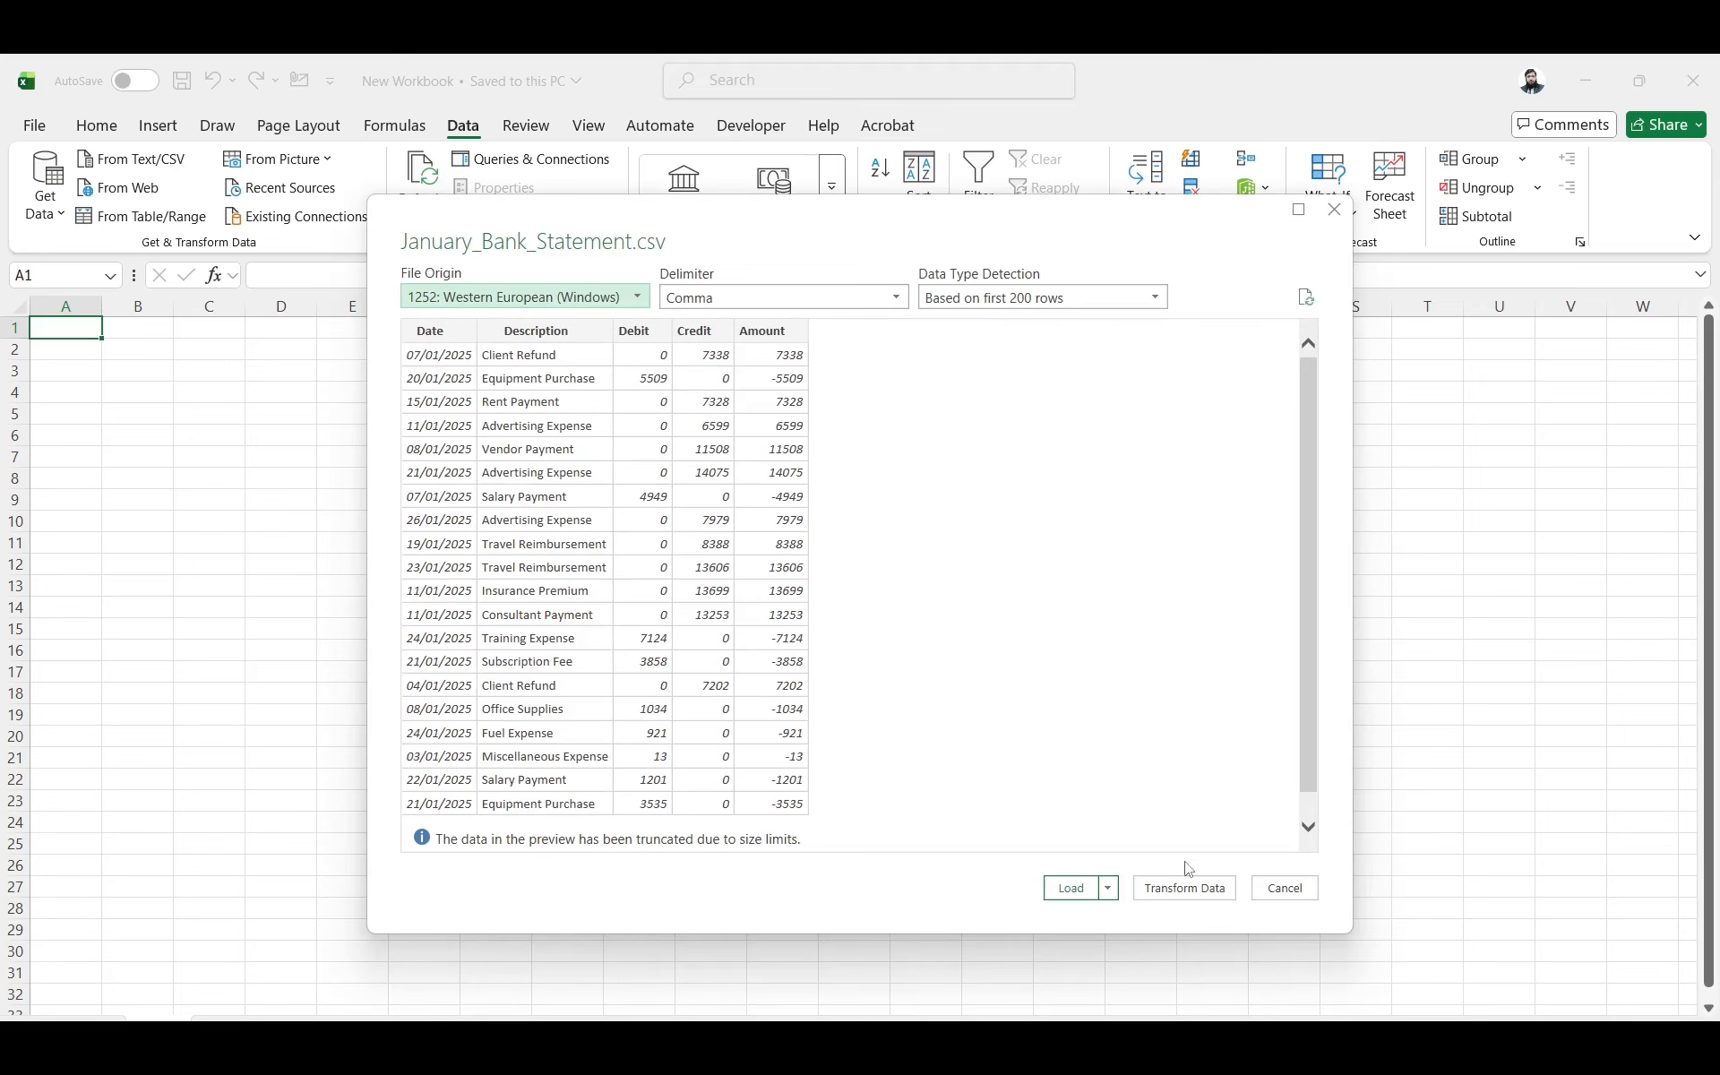
{"action": "left_click", "coordinate": [1186, 885]}
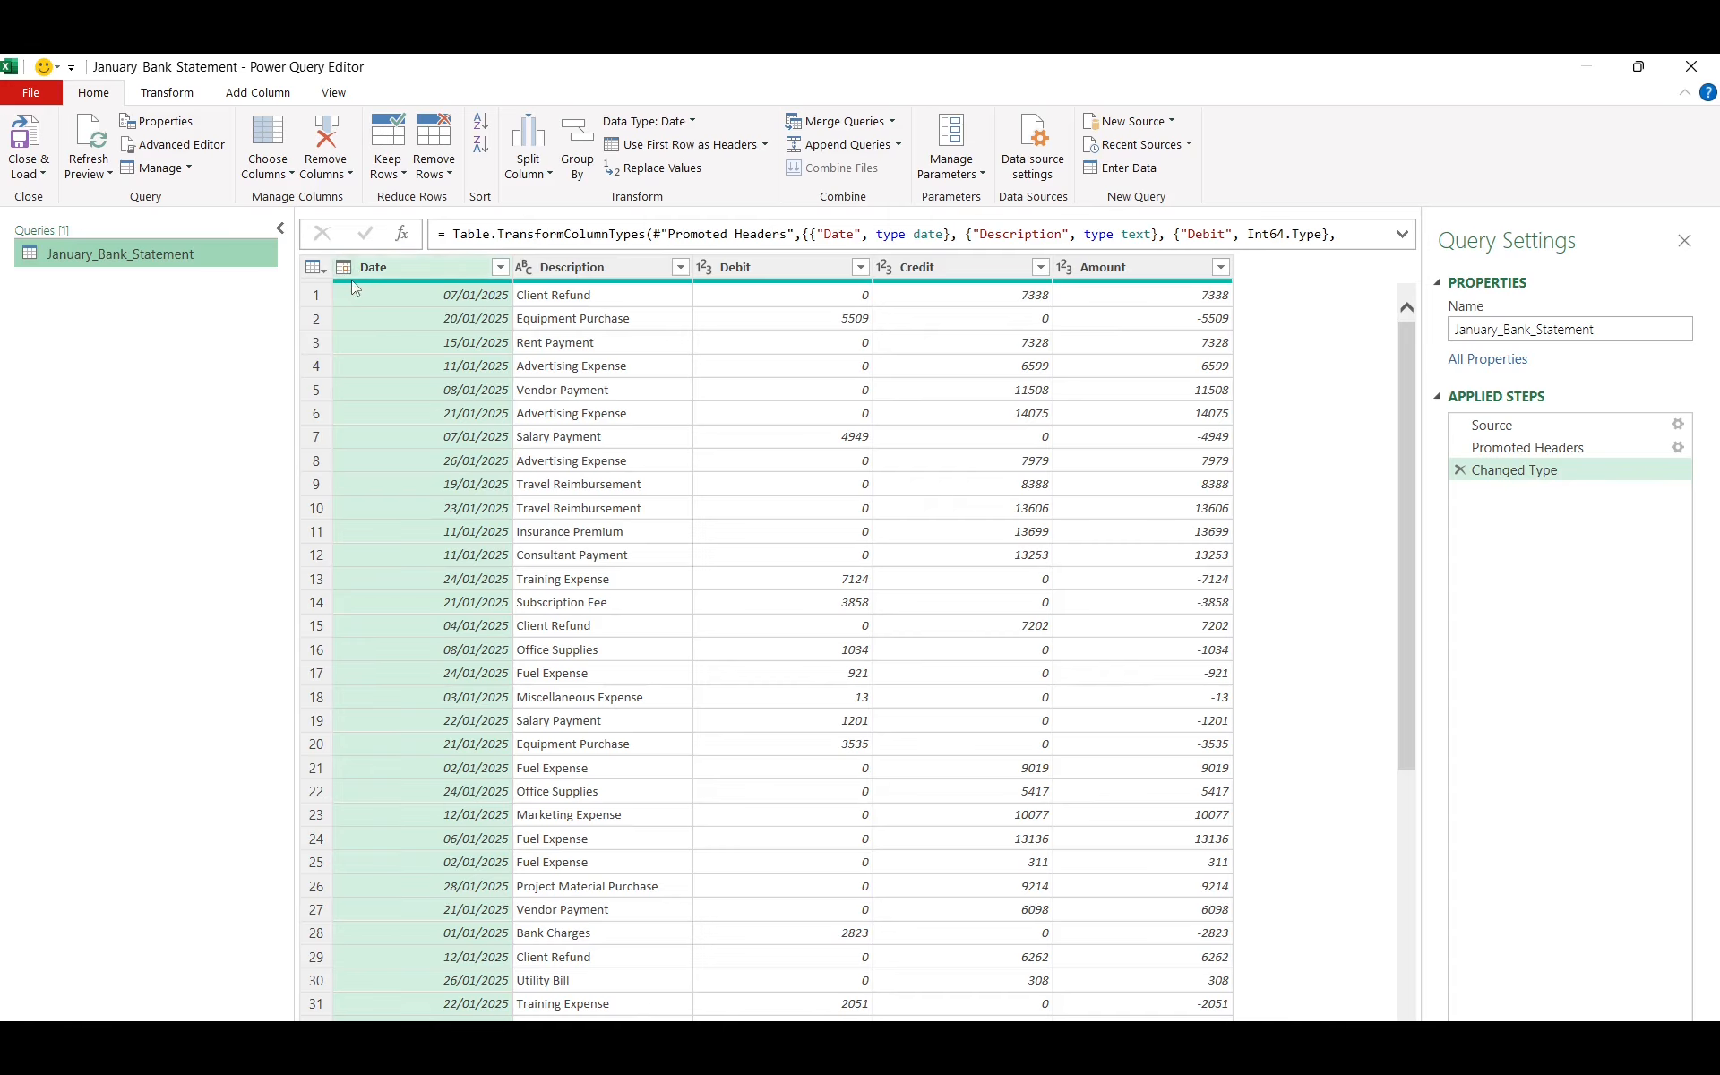
Trim and clean the text in the Description column
{"action": "left_click", "coordinate": [573, 268]}
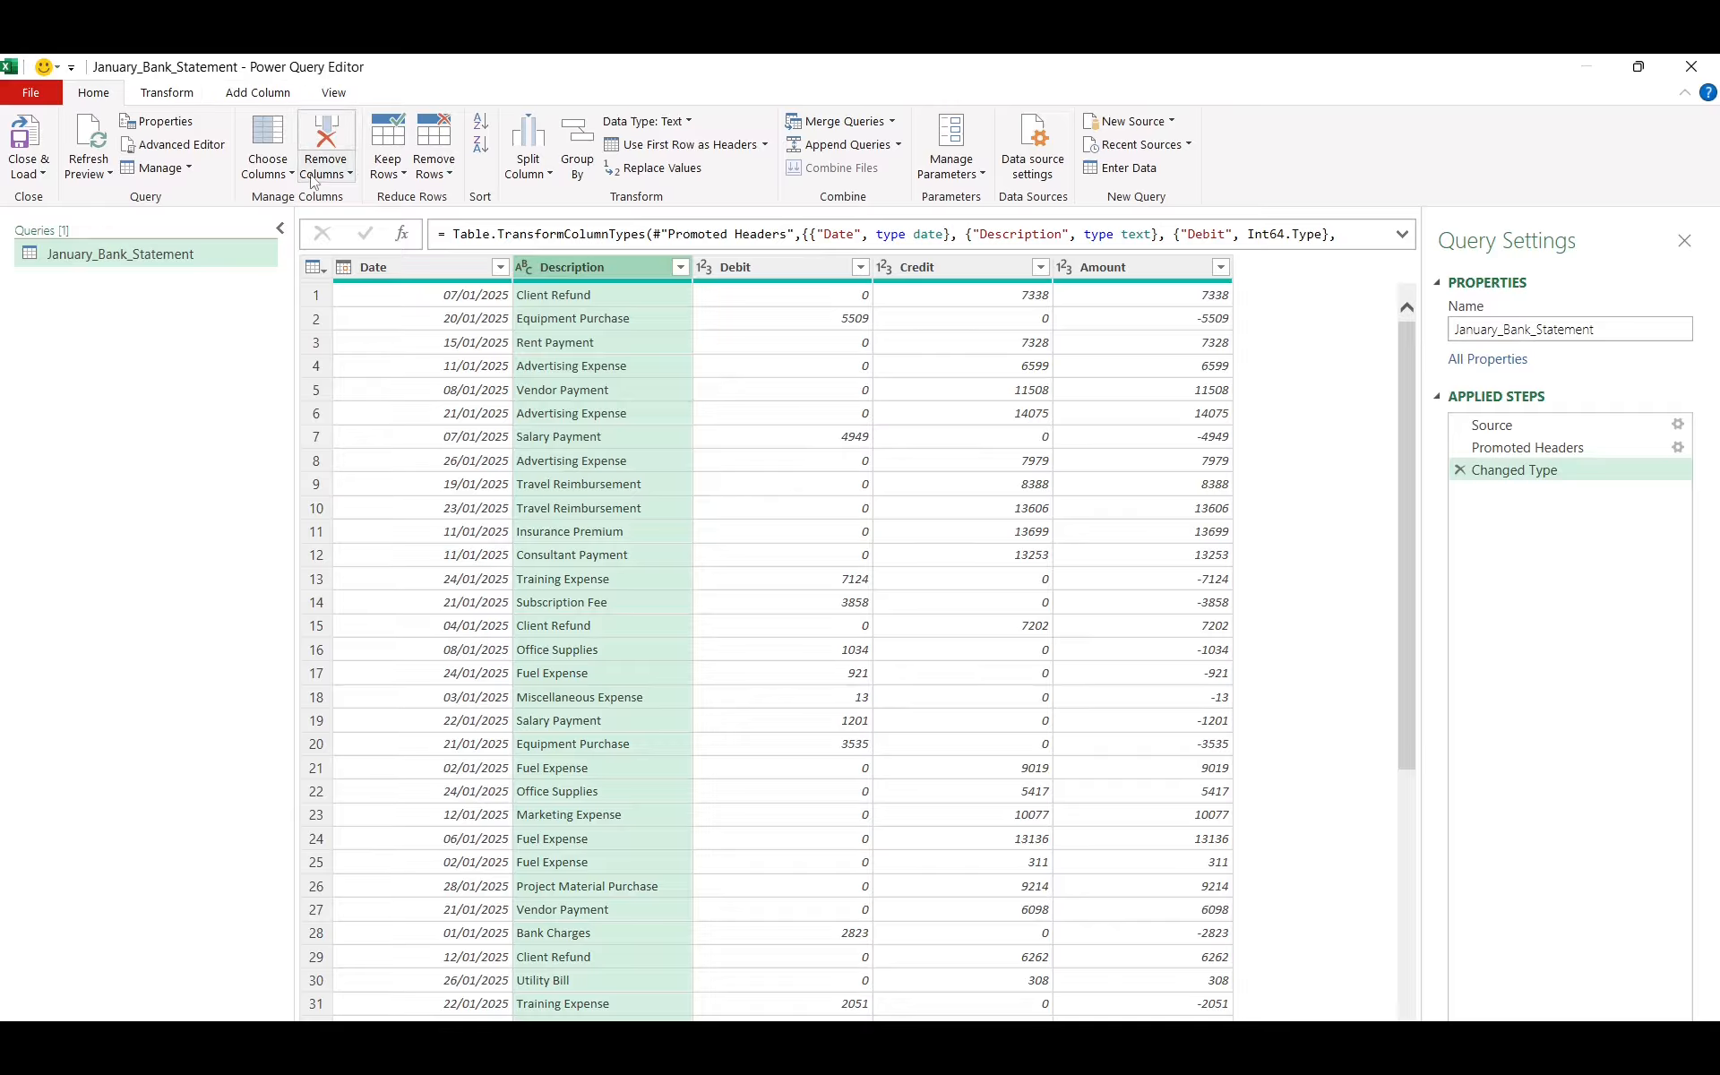
{"action": "left_click", "coordinate": [167, 93]}
{"action": "left_click", "coordinate": [681, 166]}
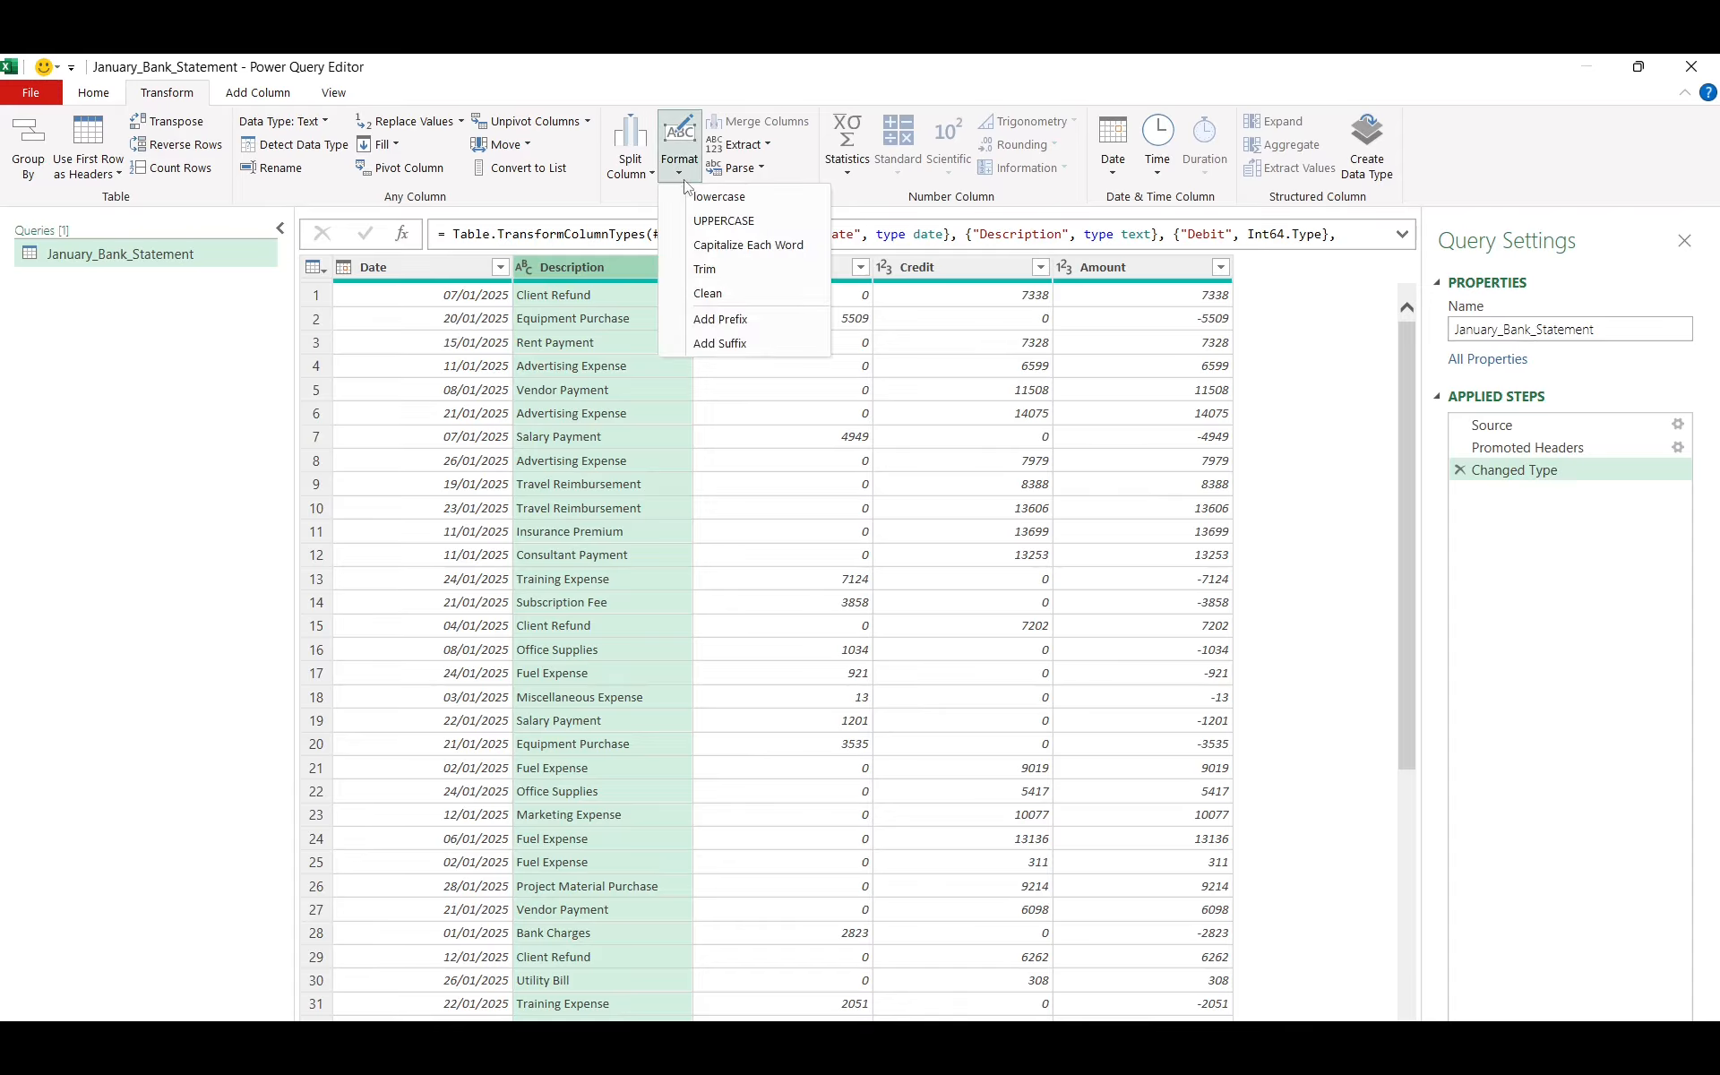
{"action": "left_click", "coordinate": [704, 268]}
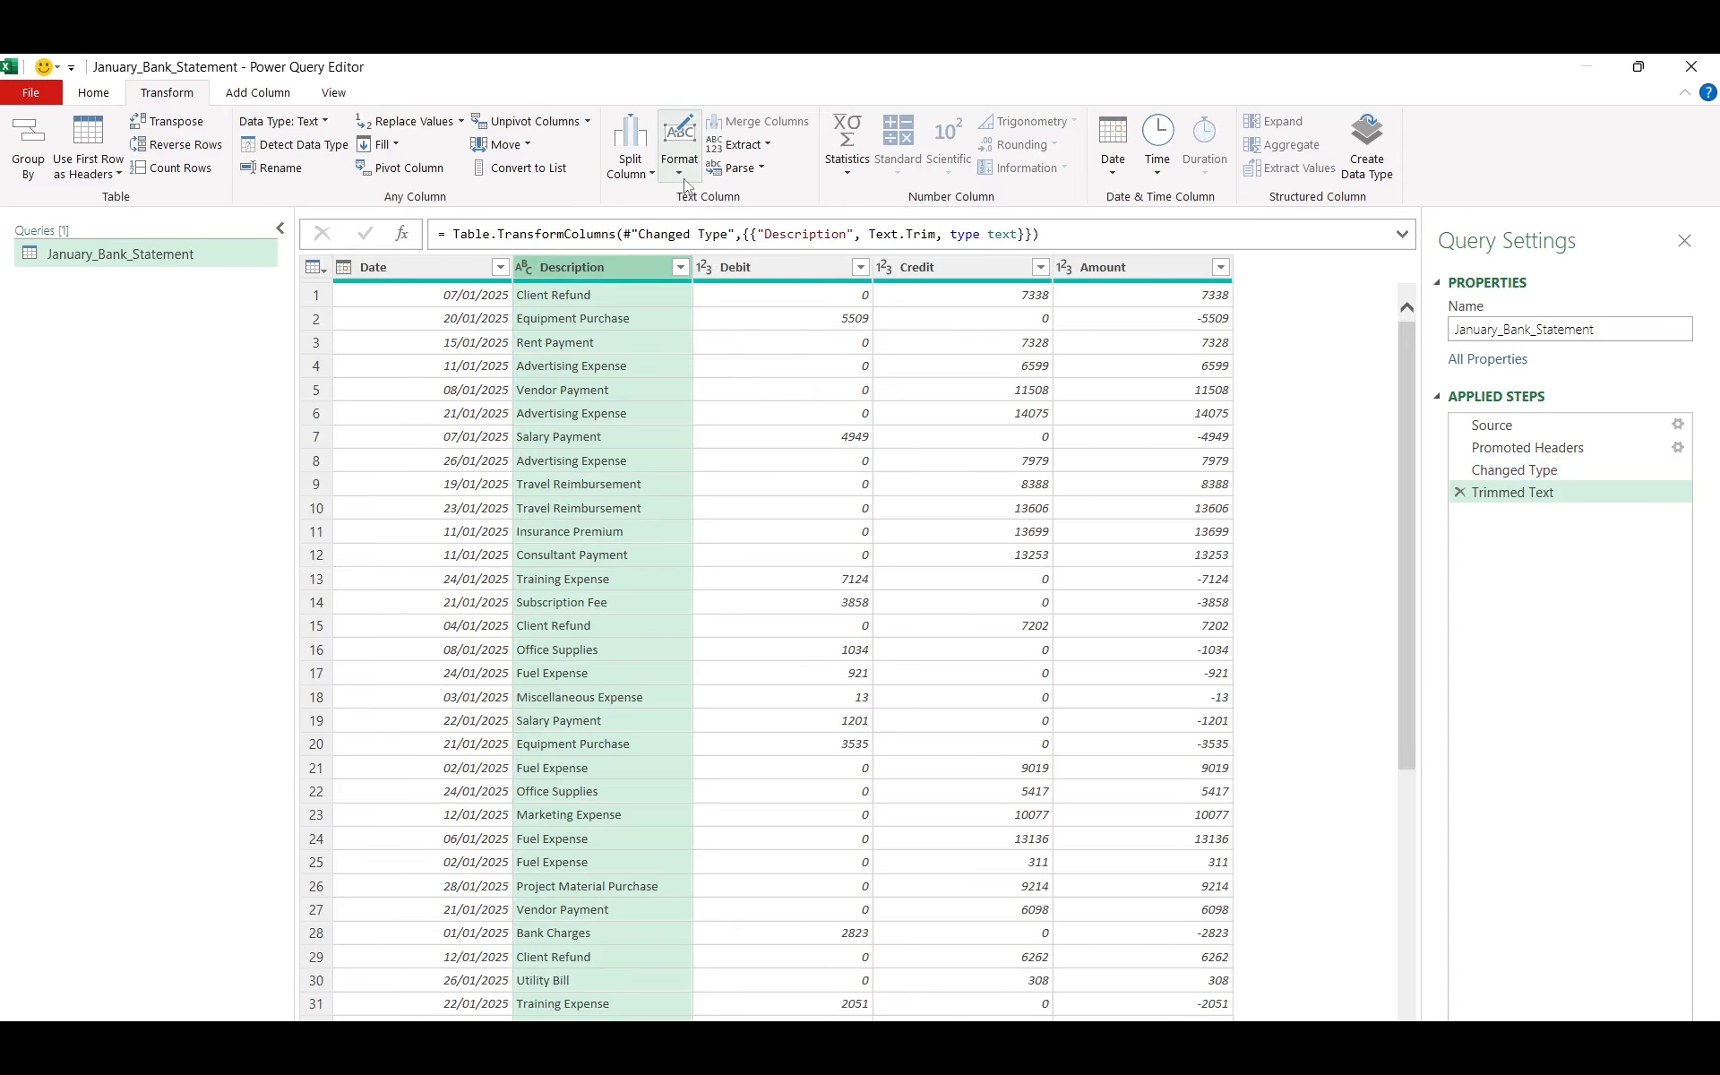
{"action": "left_click", "coordinate": [685, 185]}
{"action": "left_click", "coordinate": [715, 286]}
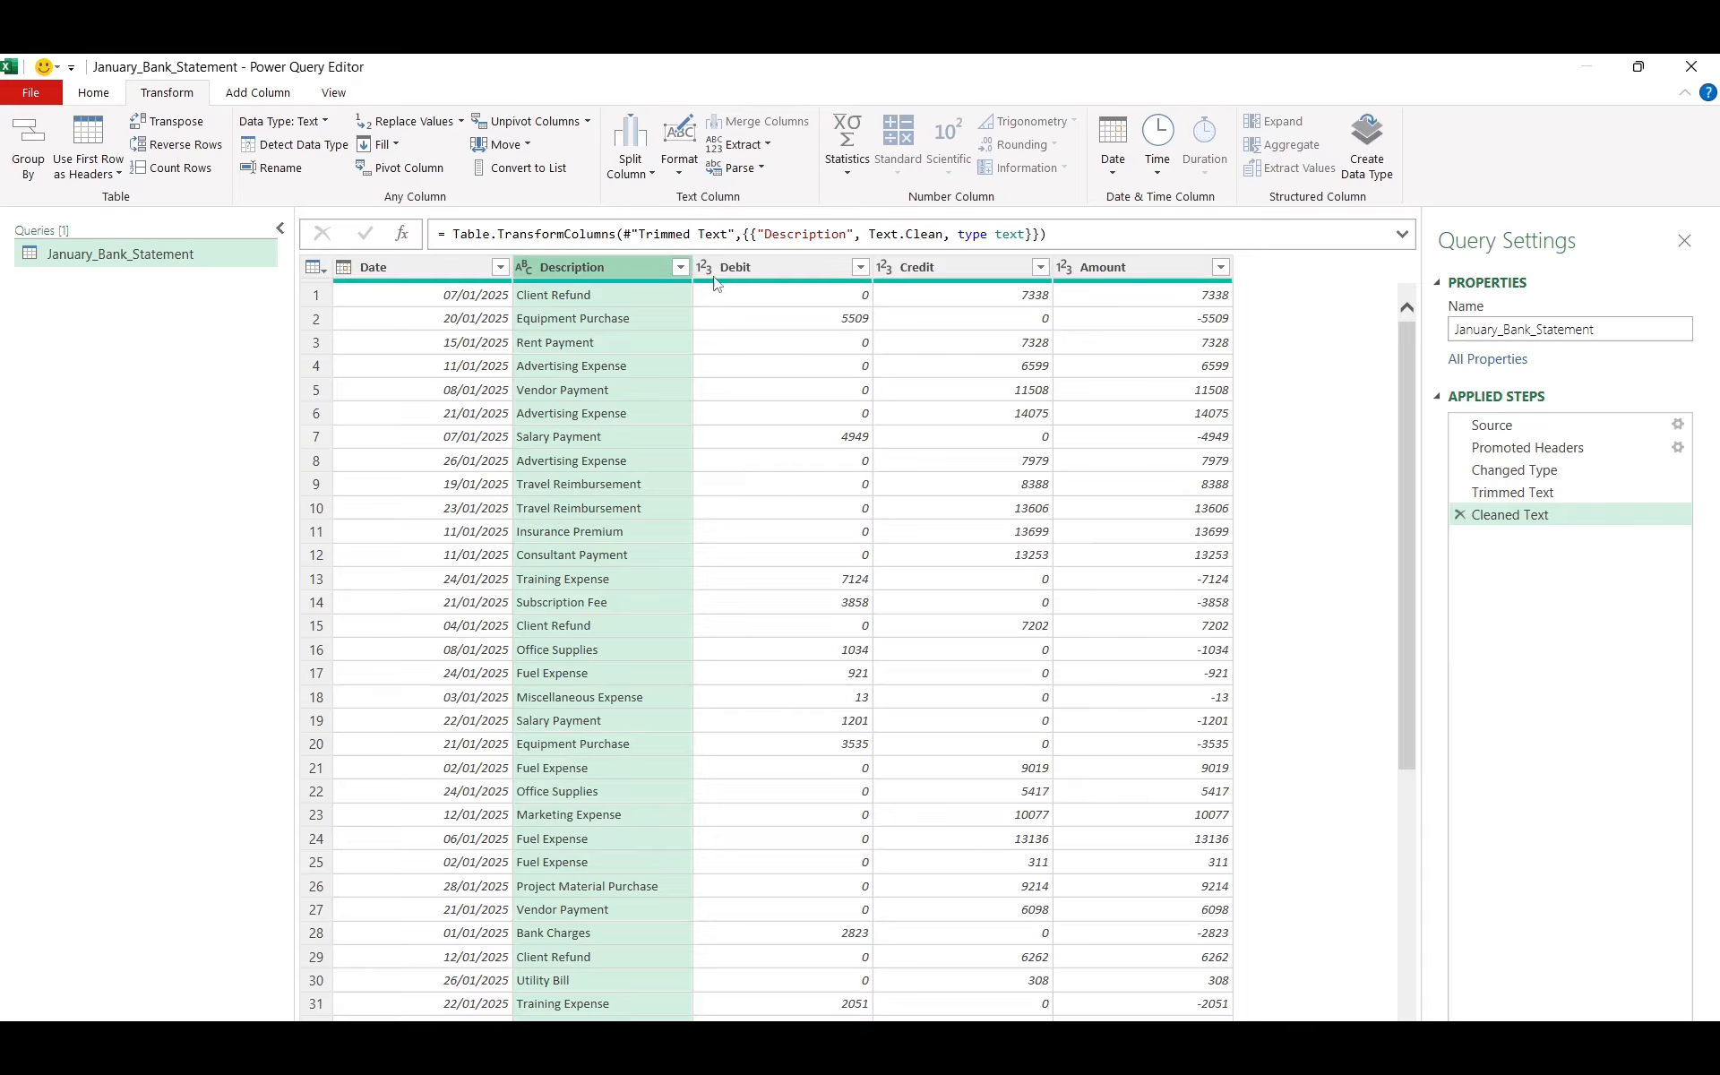
Set the data type of the Debit, Credit and Amount columns to Decimal Number
{"action": "left_click", "coordinate": [715, 274]}
{"action": "left_click", "coordinate": [703, 269]}
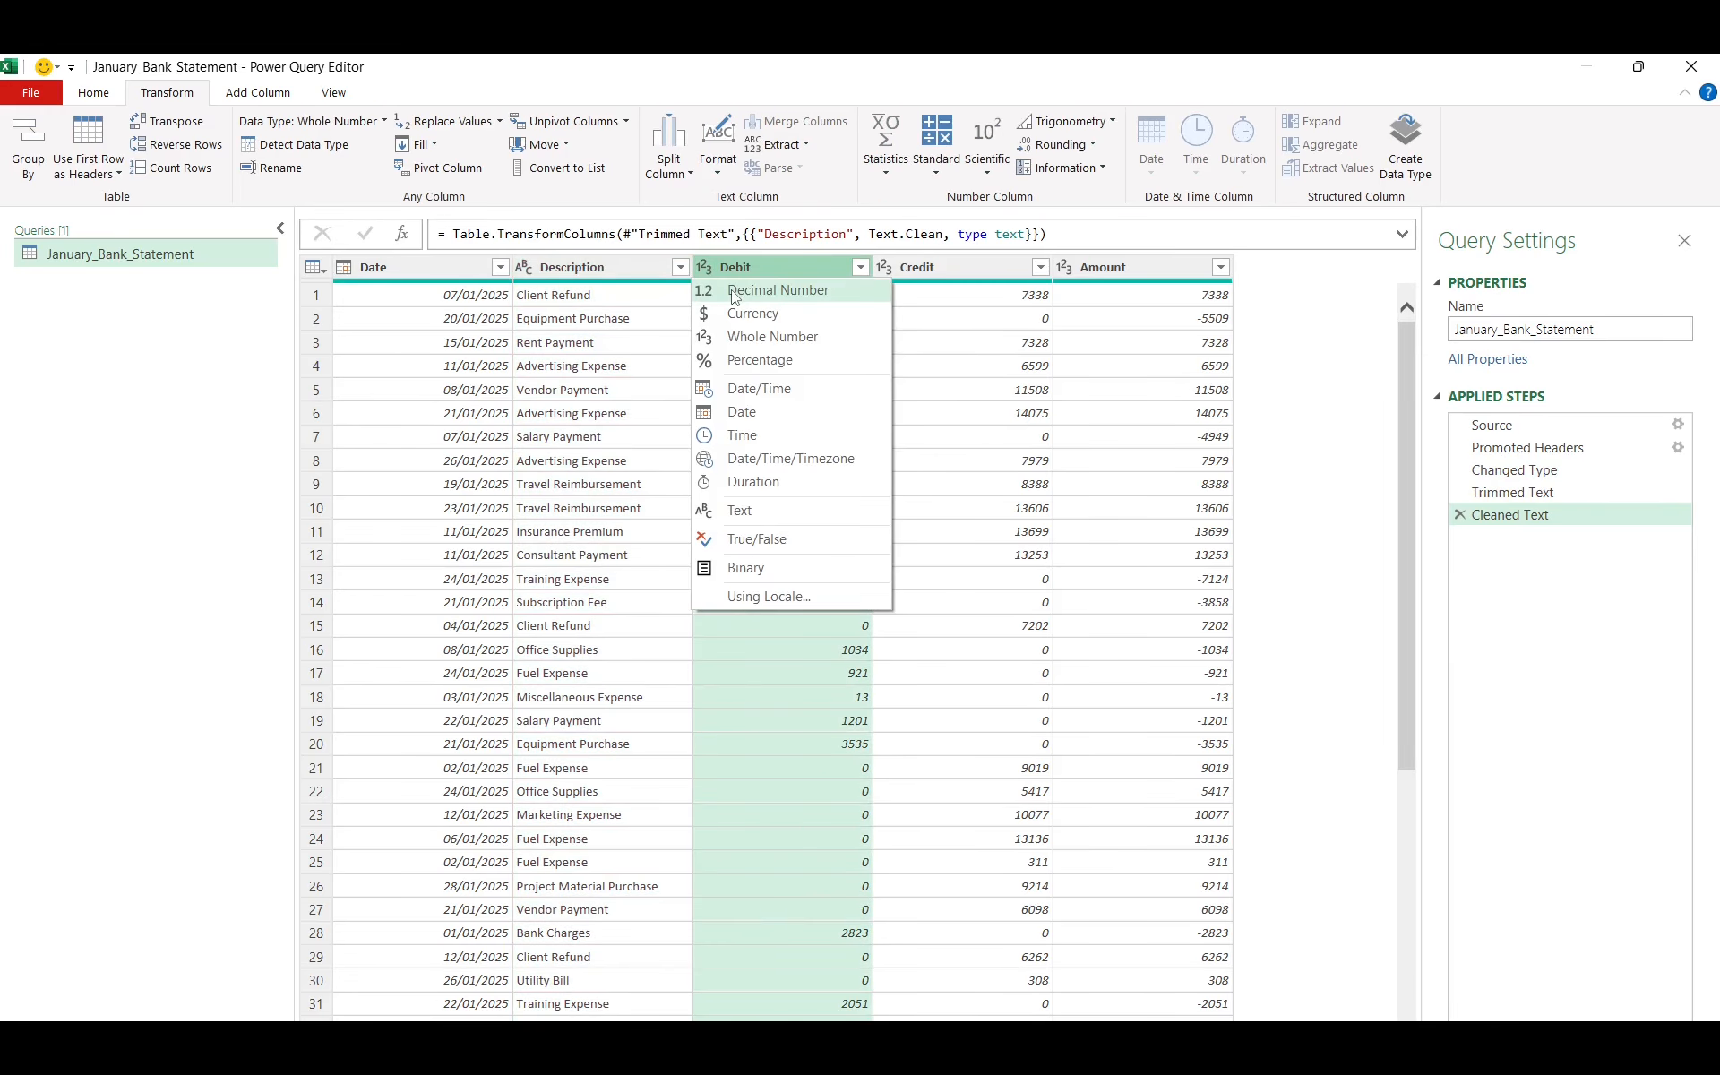
{"action": "left_click", "coordinate": [733, 292]}
{"action": "left_click", "coordinate": [889, 271]}
{"action": "left_click", "coordinate": [889, 271]}
{"action": "left_click", "coordinate": [932, 298]}
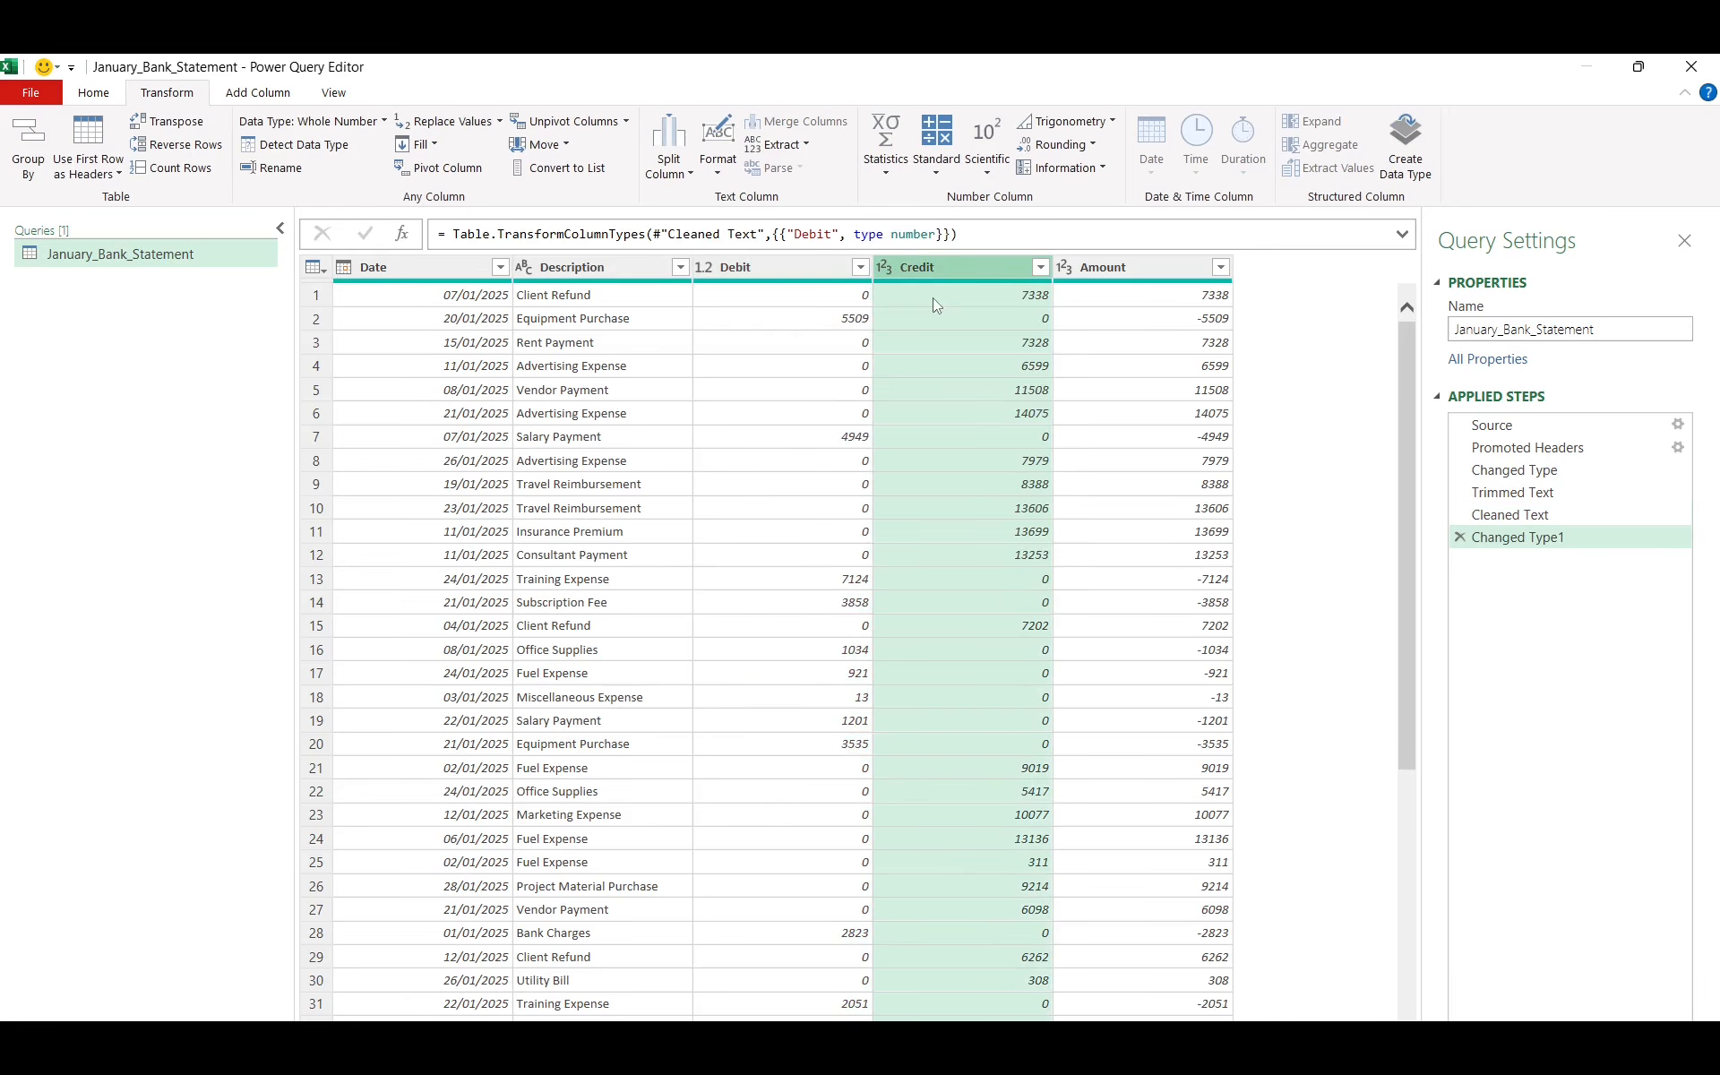
{"action": "left_click", "coordinate": [1108, 274]}
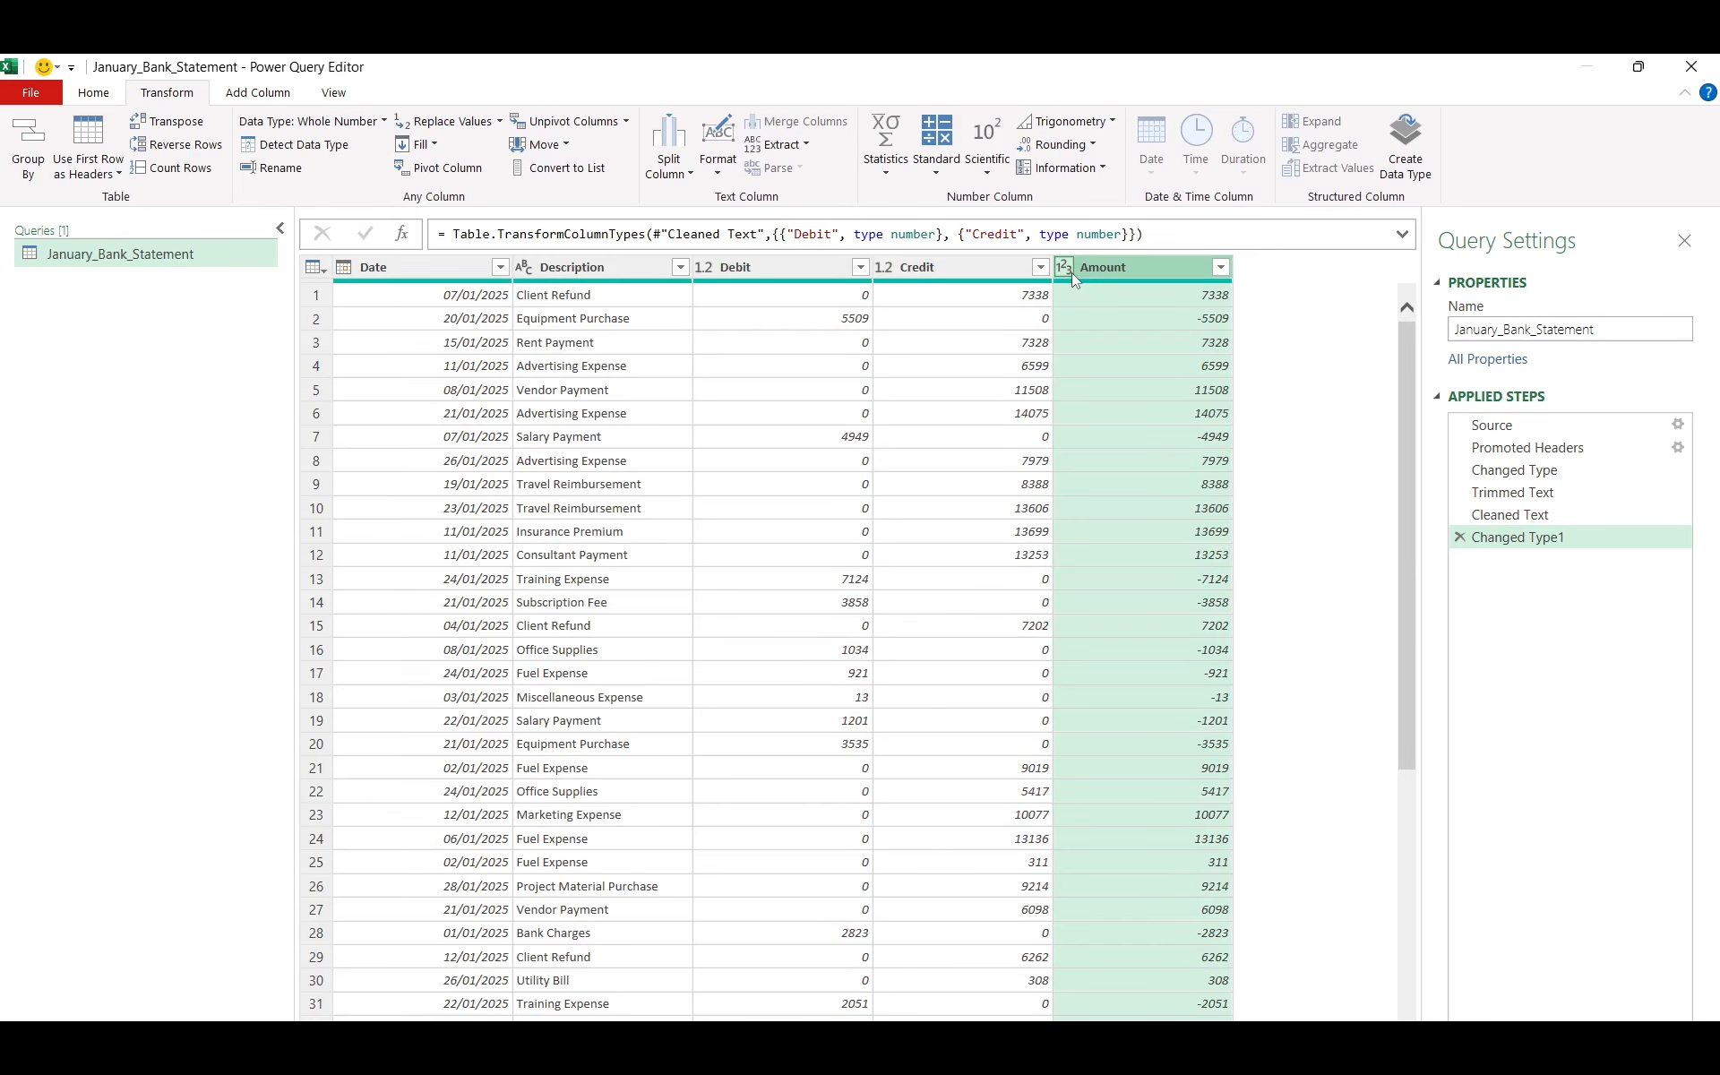
{"action": "left_click", "coordinate": [1063, 267]}
{"action": "left_click", "coordinate": [1089, 287]}
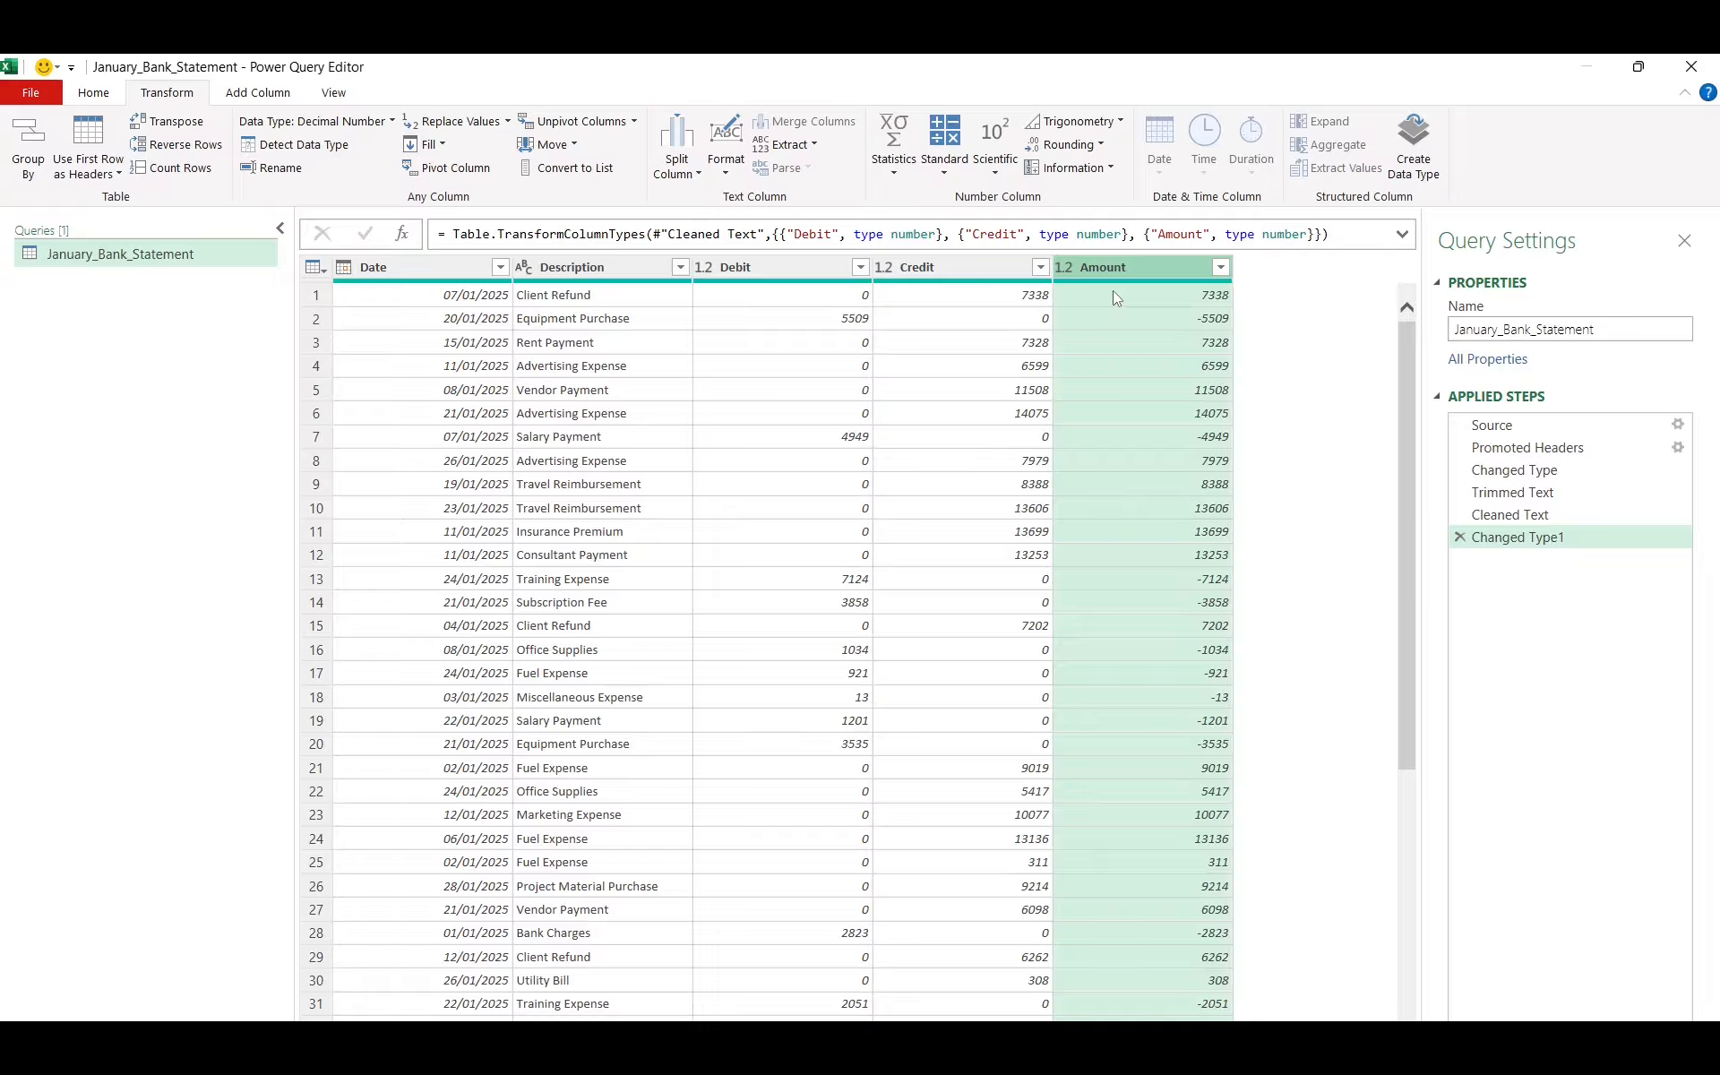
Add a custom column with the formula Date.ToText([Date],"yyyy-MM-dd")&"-"&Number.ToText(Number.Abs([Amount]))
{"action": "left_click", "coordinate": [261, 96]}
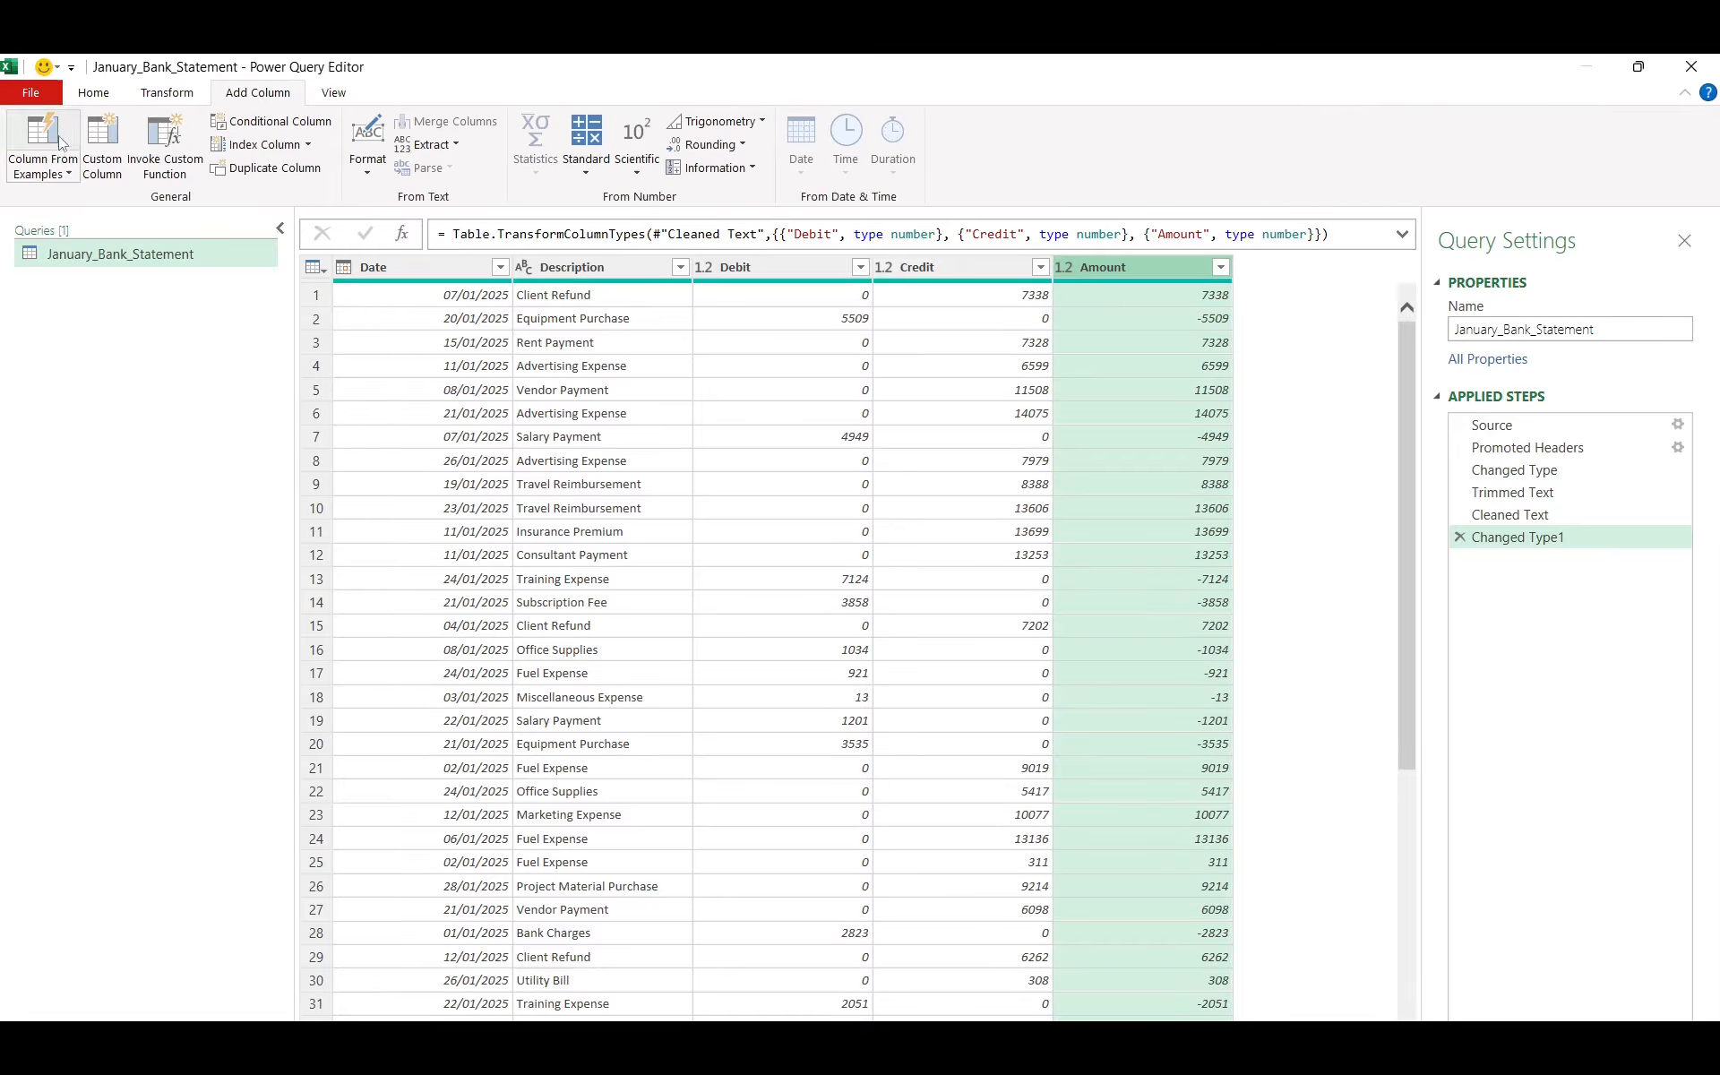
{"action": "left_click", "coordinate": [113, 173]}
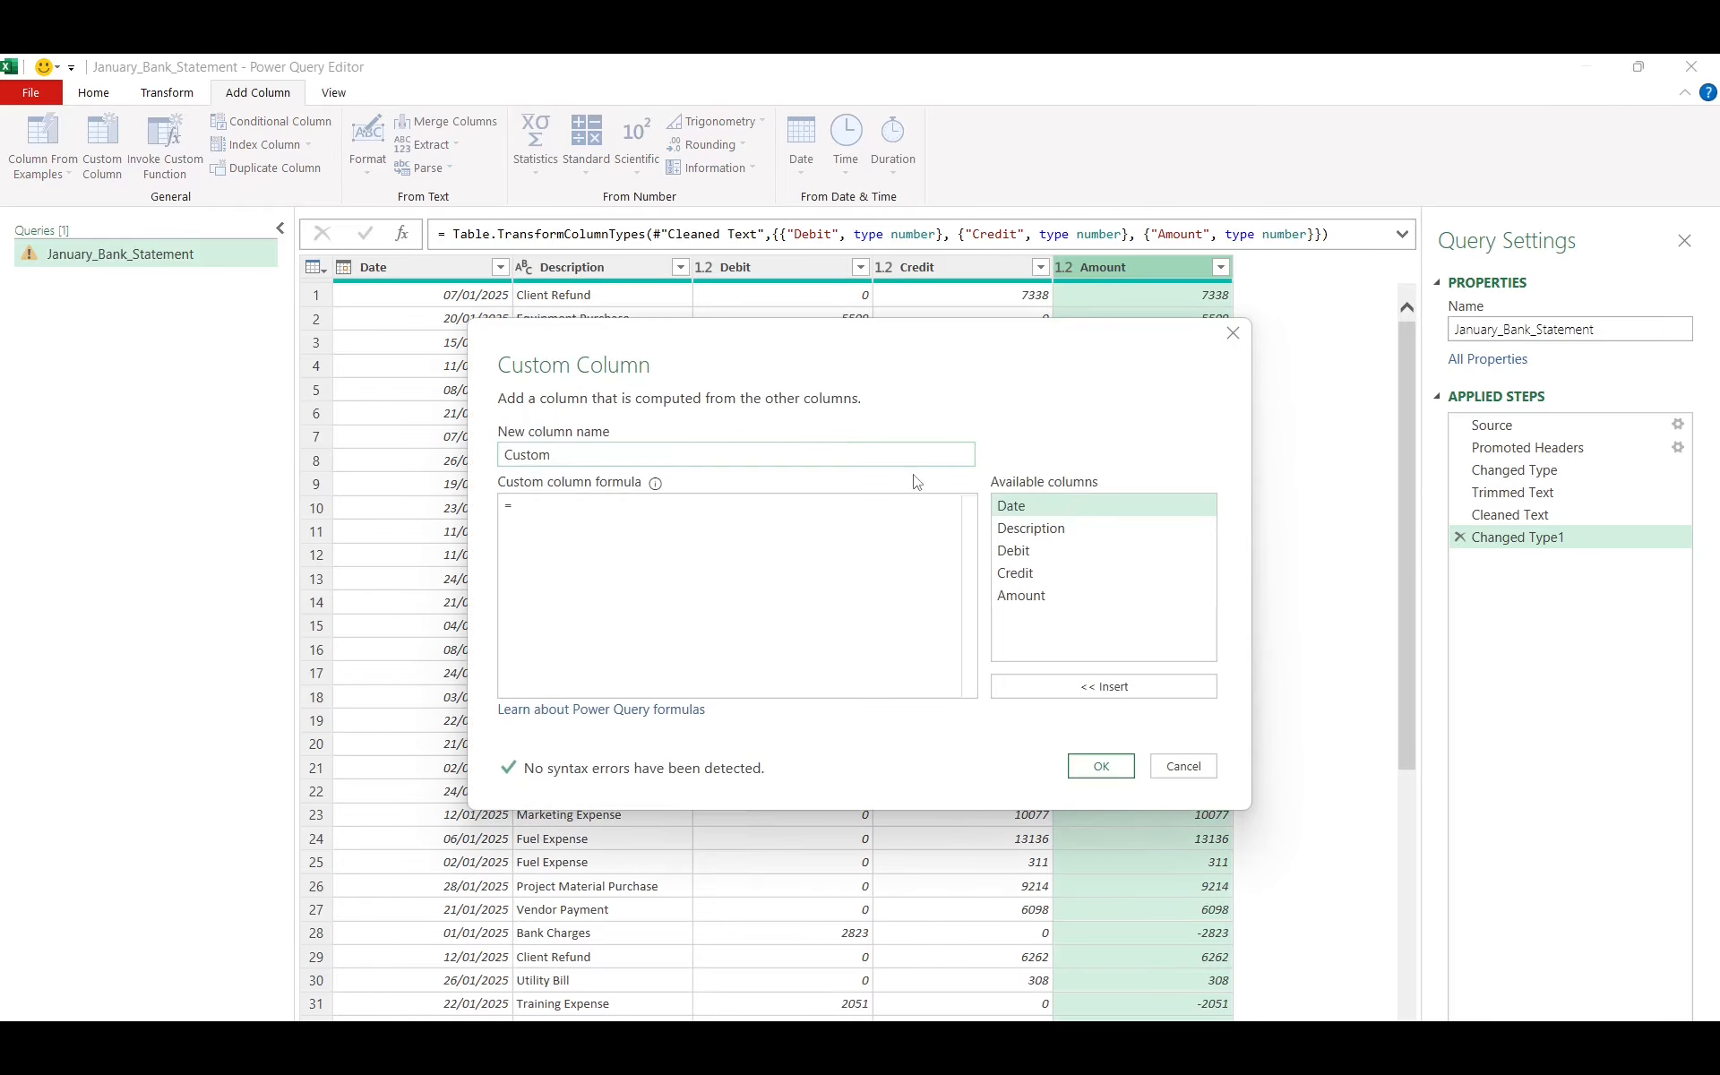
{"action": "left_click", "coordinate": [770, 528]}
{"action": "type", "text": "Date.ToText([Date],\"yyyy-MM-dd\")&\"-\"&Number.ToText(Number.Abs([Amount]))"}
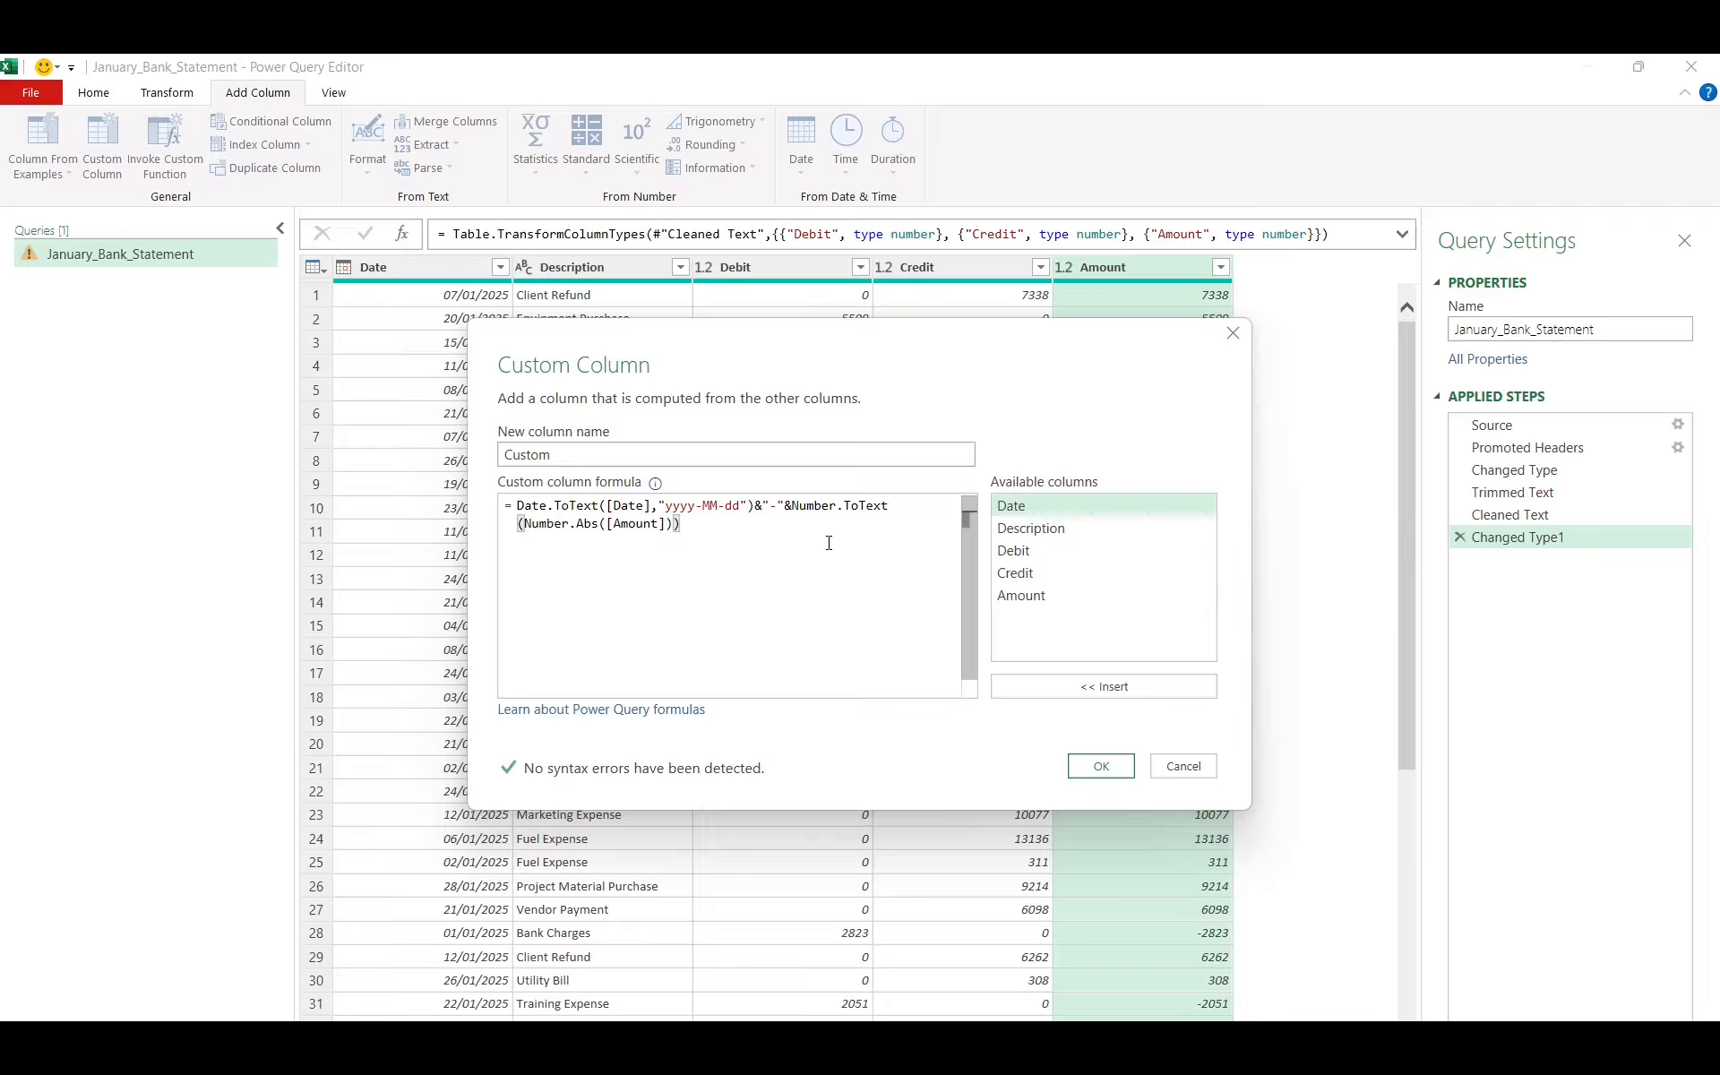
{"action": "left_click", "coordinate": [585, 505]}
{"action": "left_click", "coordinate": [519, 506]}
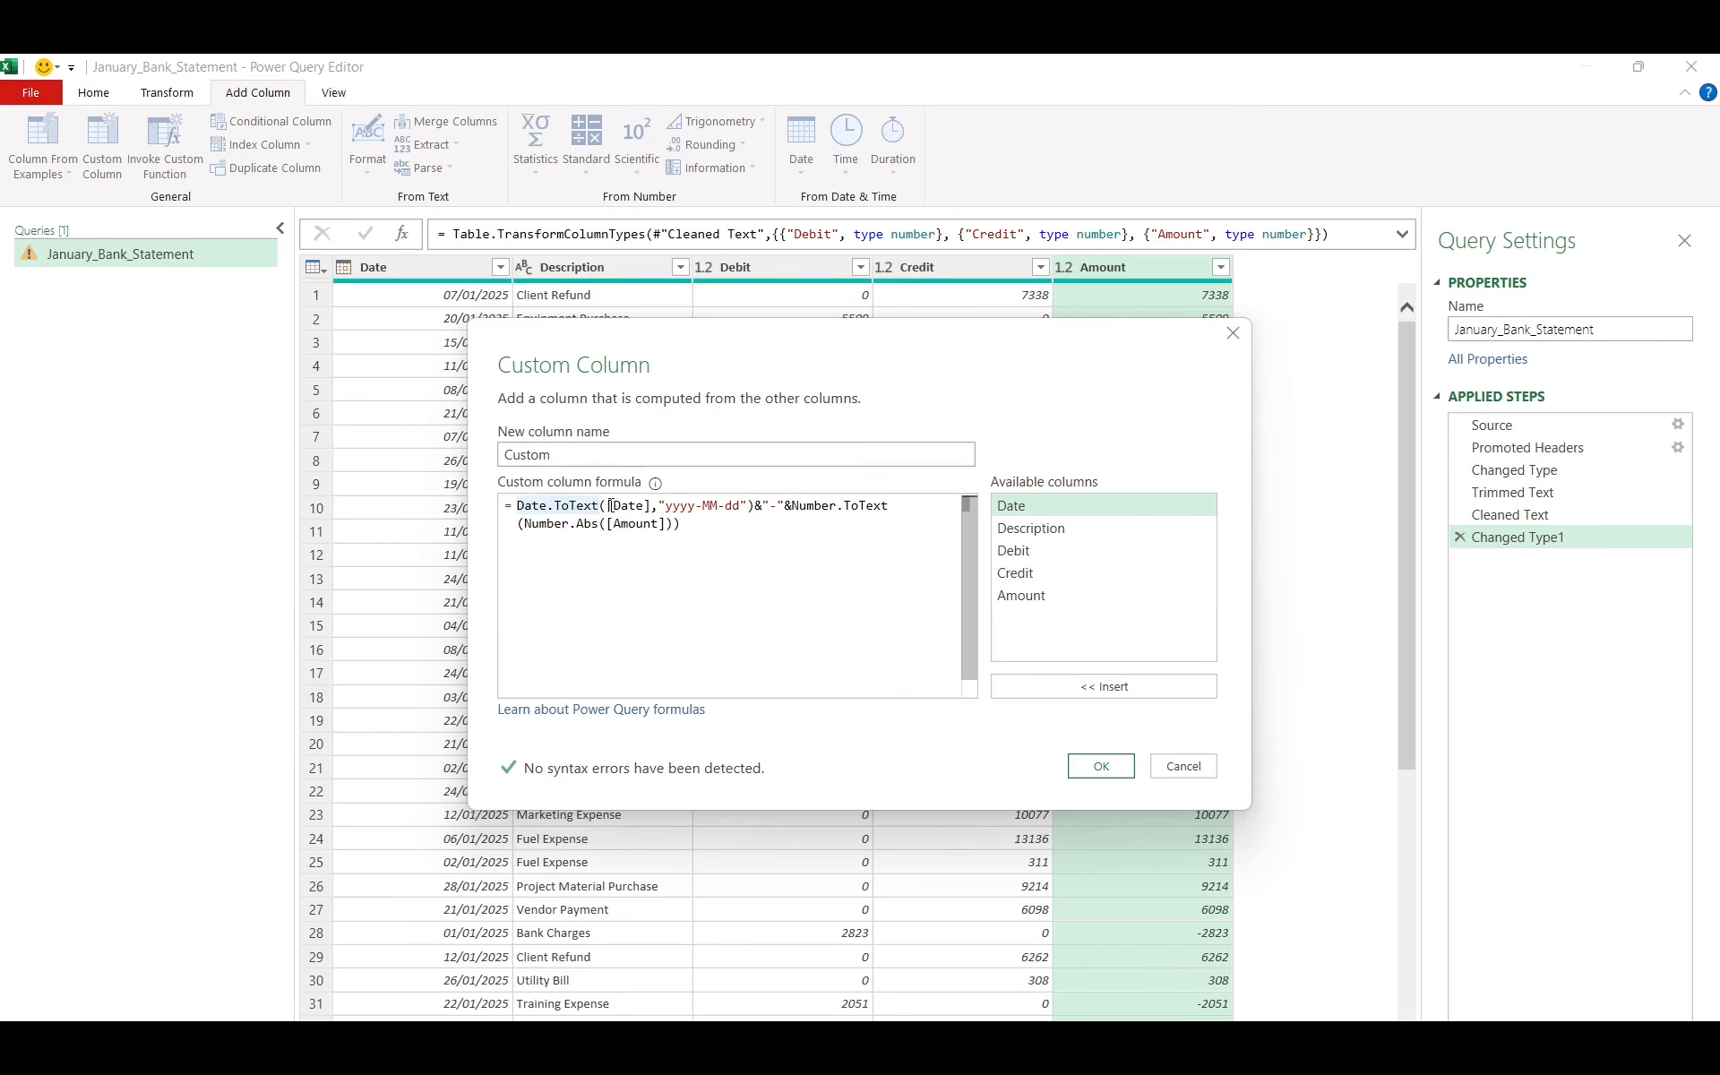
{"action": "double_click", "coordinate": [627, 507]}
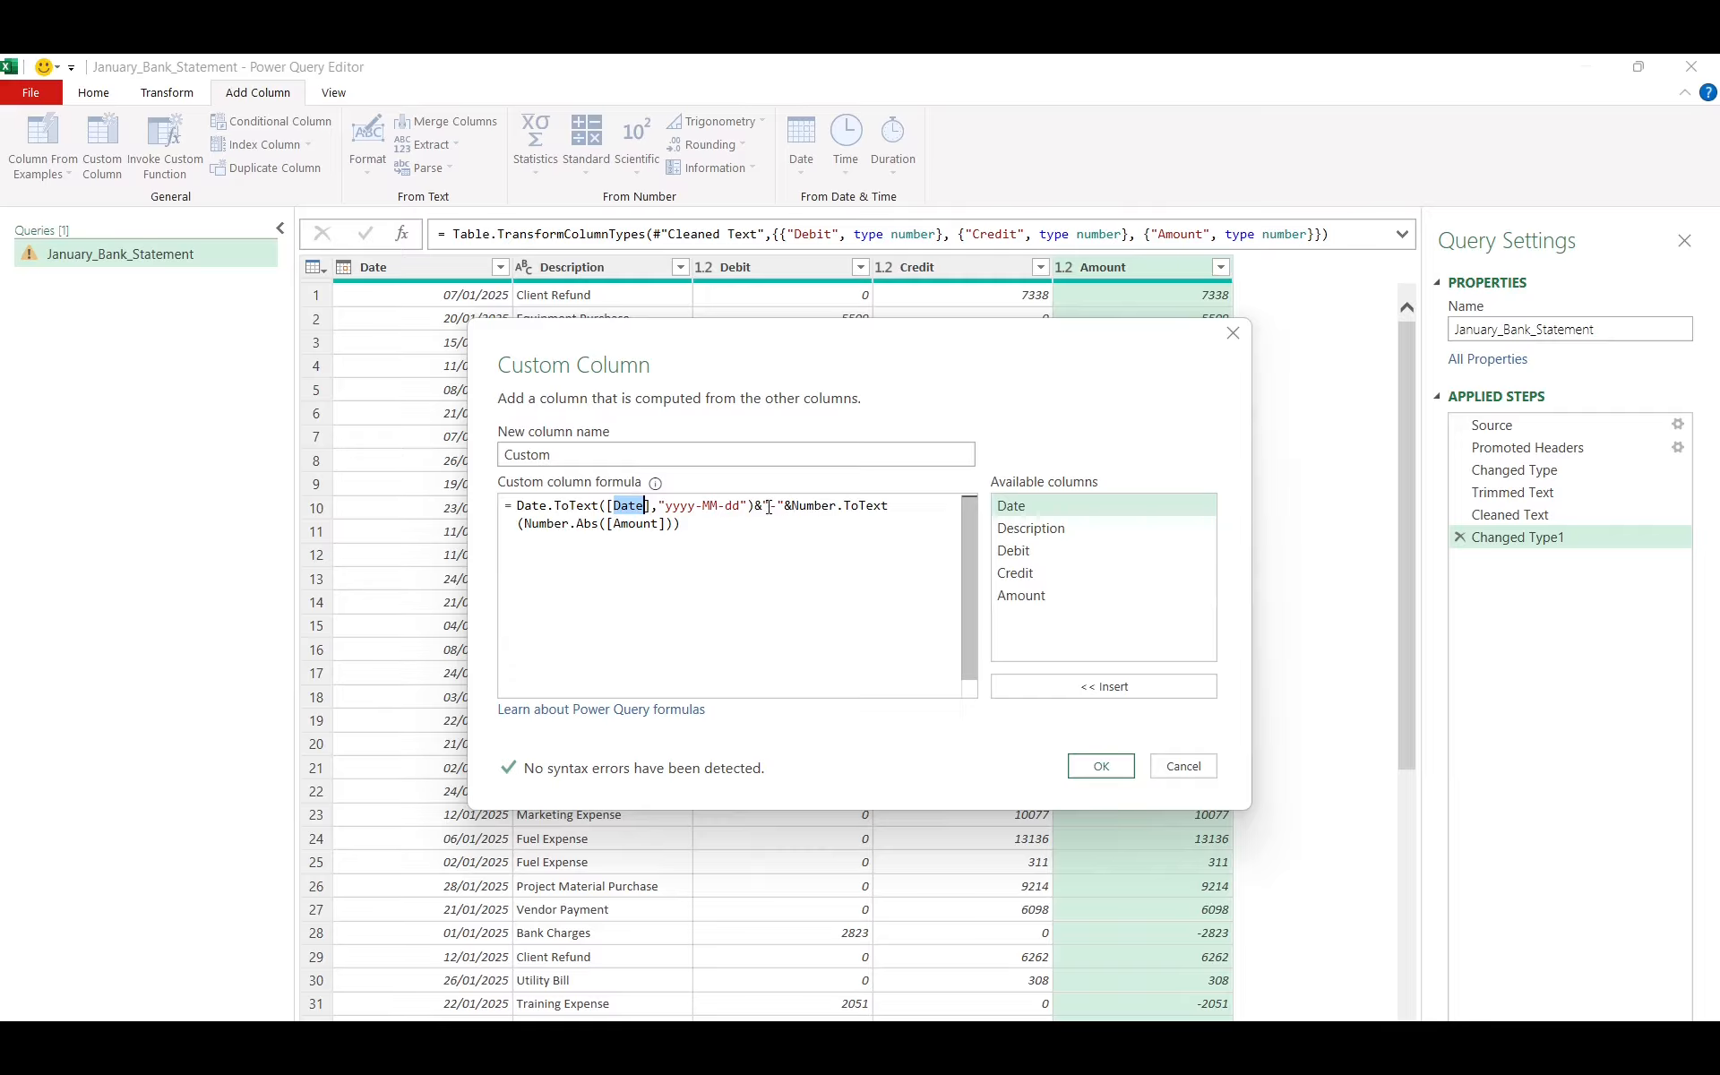
{"action": "mouse_move", "coordinate": [802, 507]}
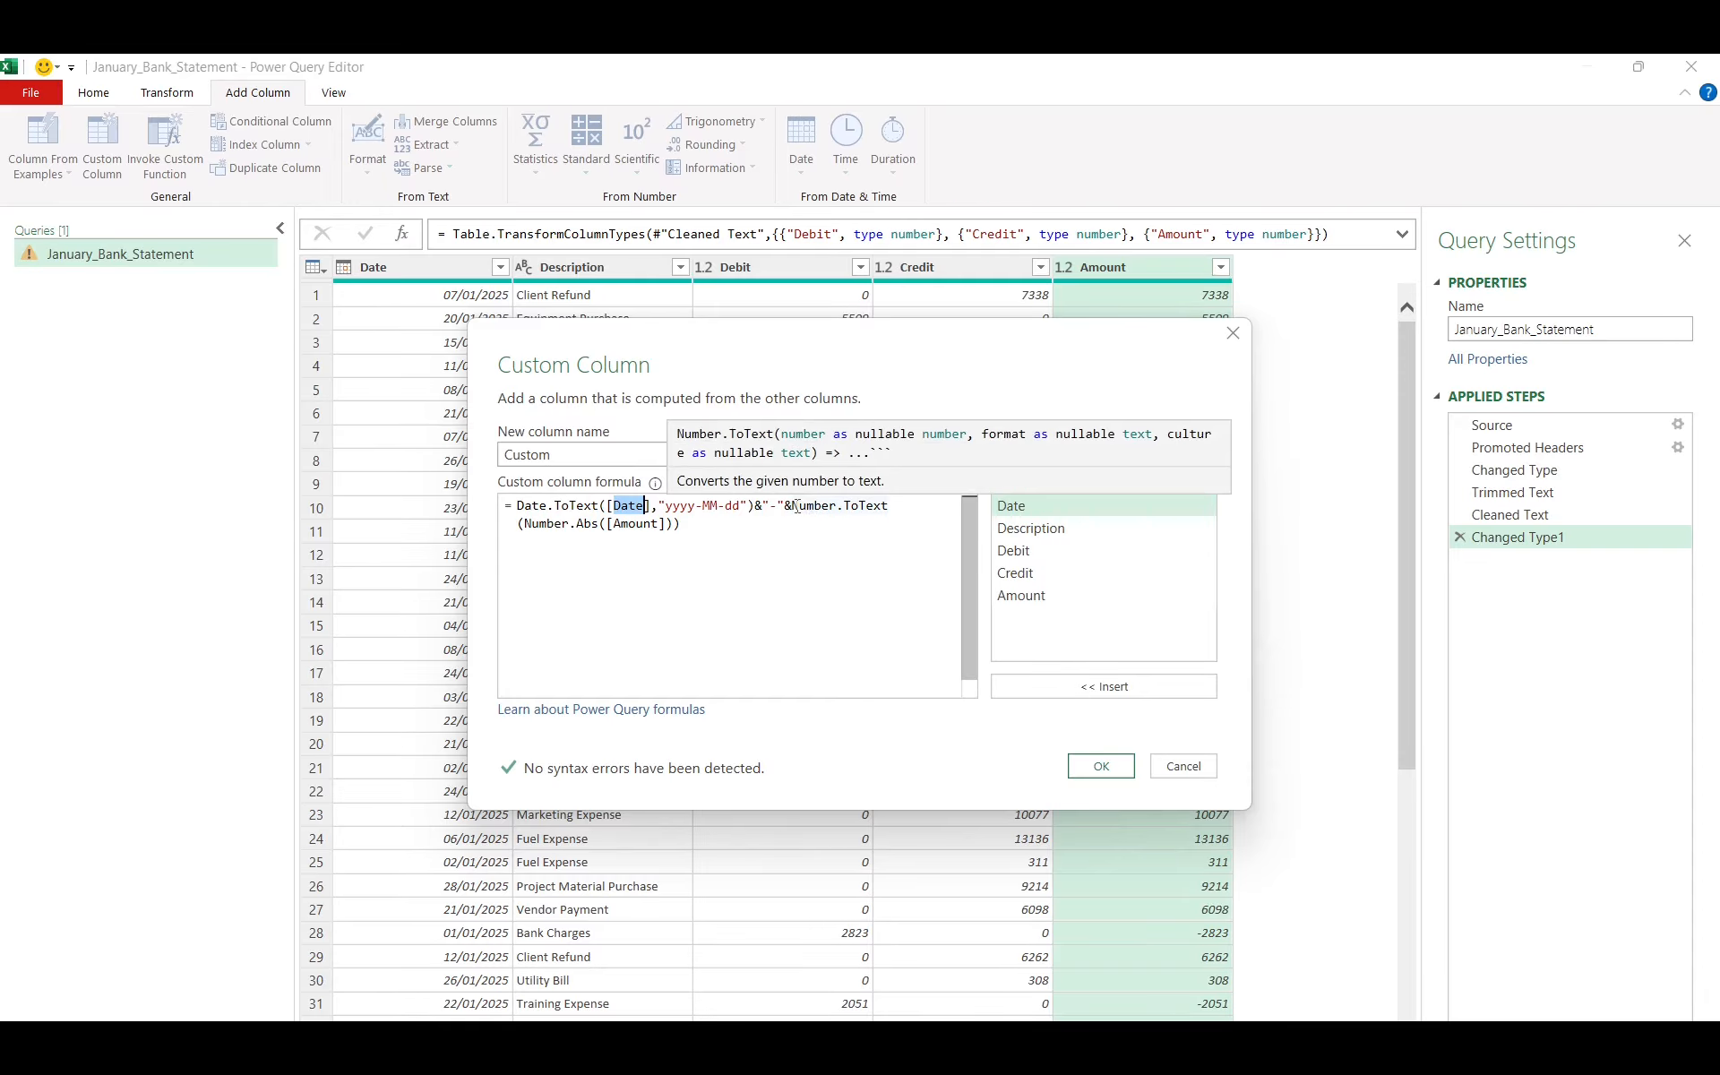
{"action": "left_click", "coordinate": [882, 506]}
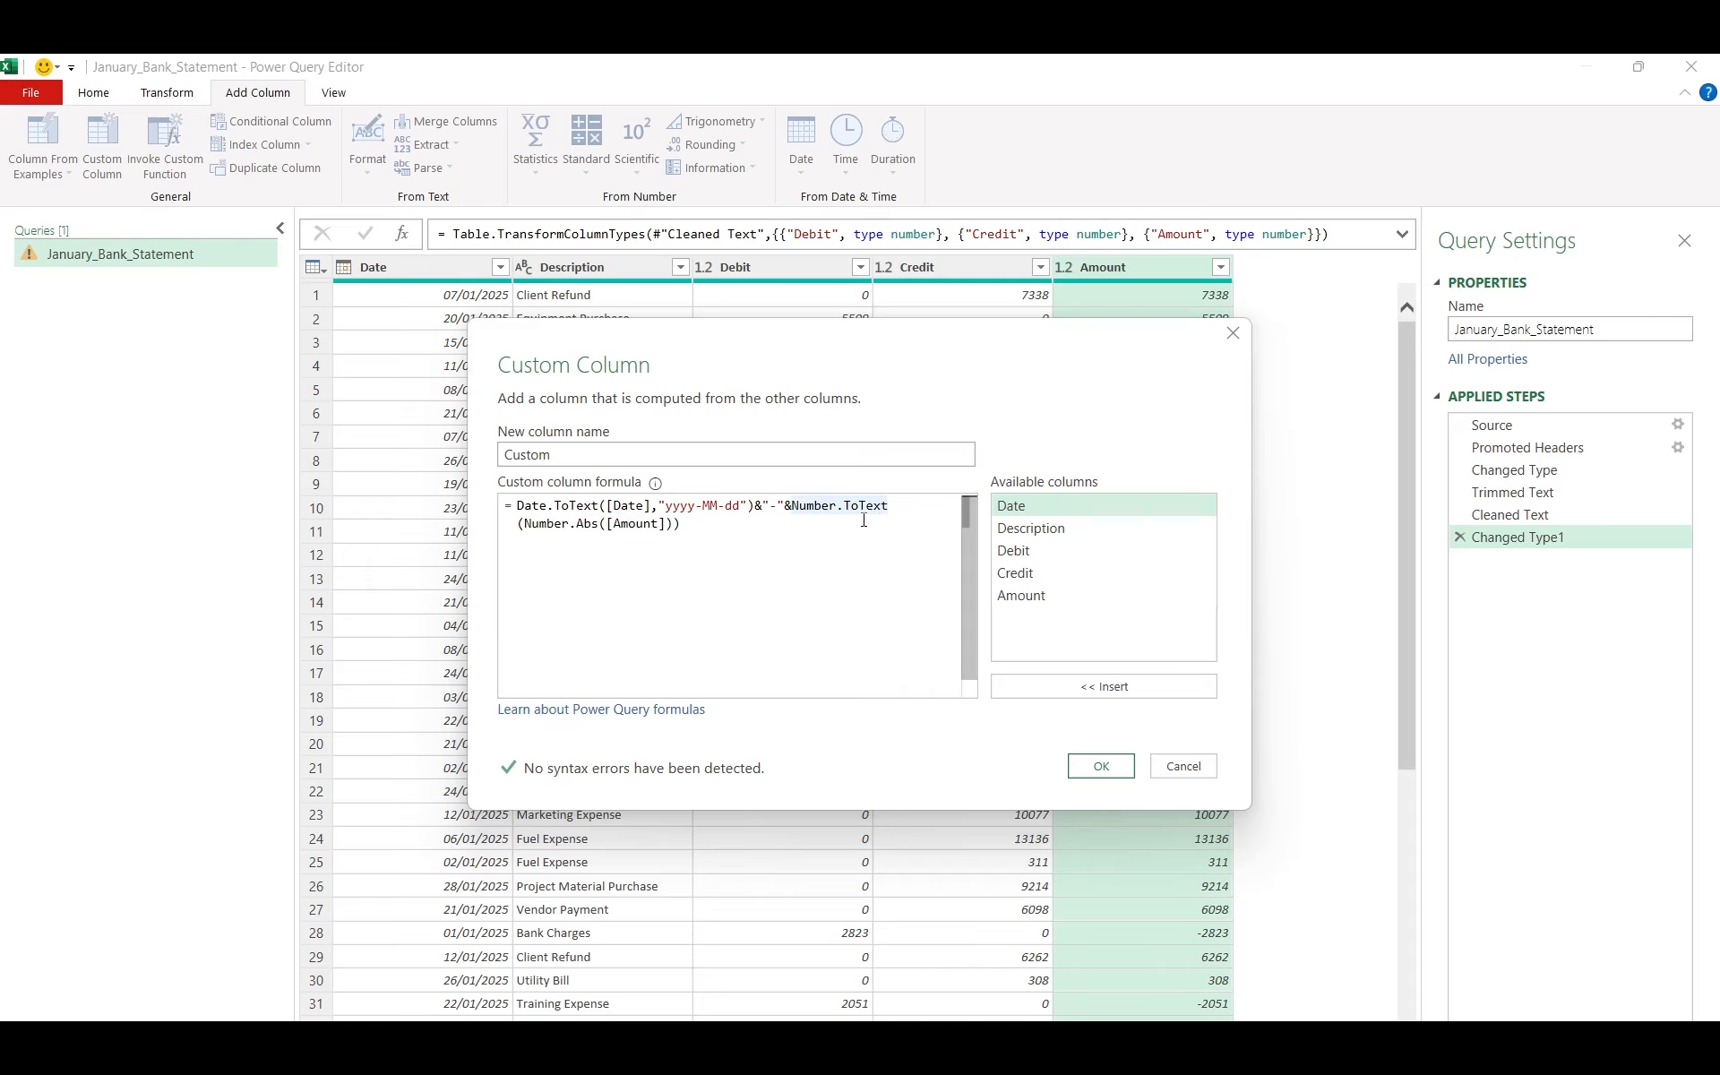
{"action": "left_click", "coordinate": [591, 533]}
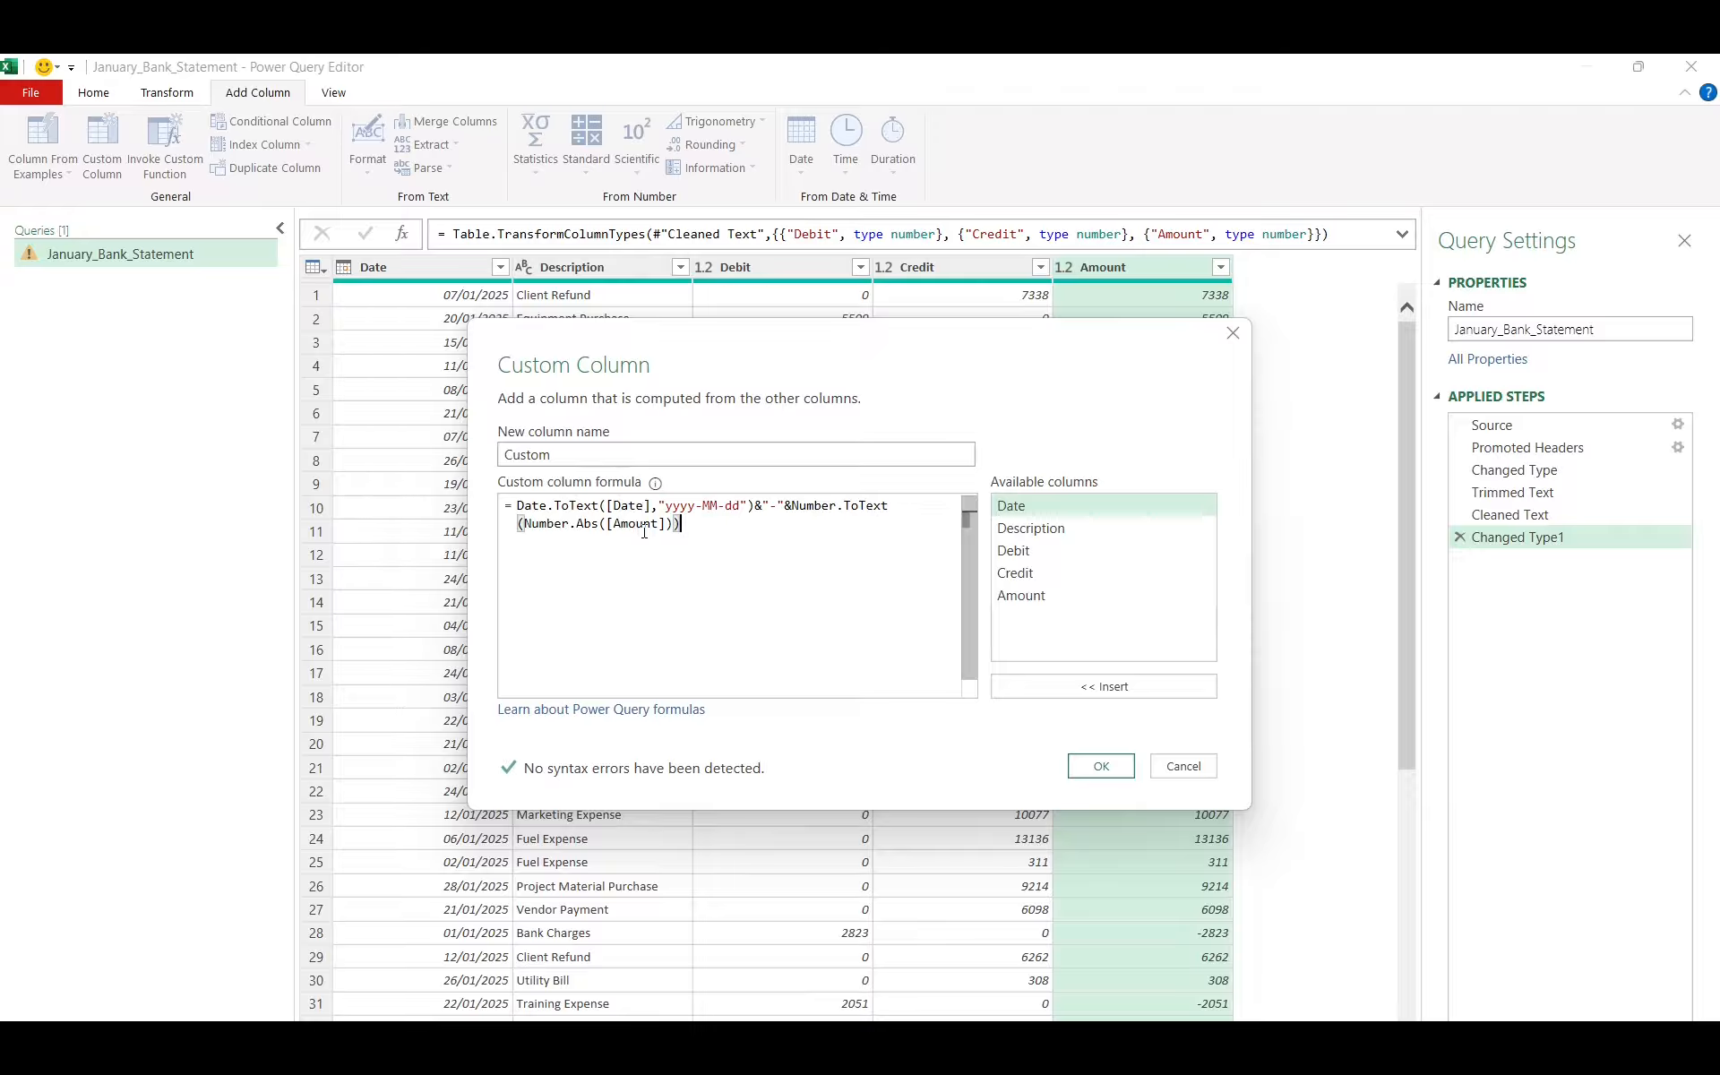
{"action": "mouse_move", "coordinate": [581, 526]}
{"action": "left_click", "coordinate": [1101, 766]}
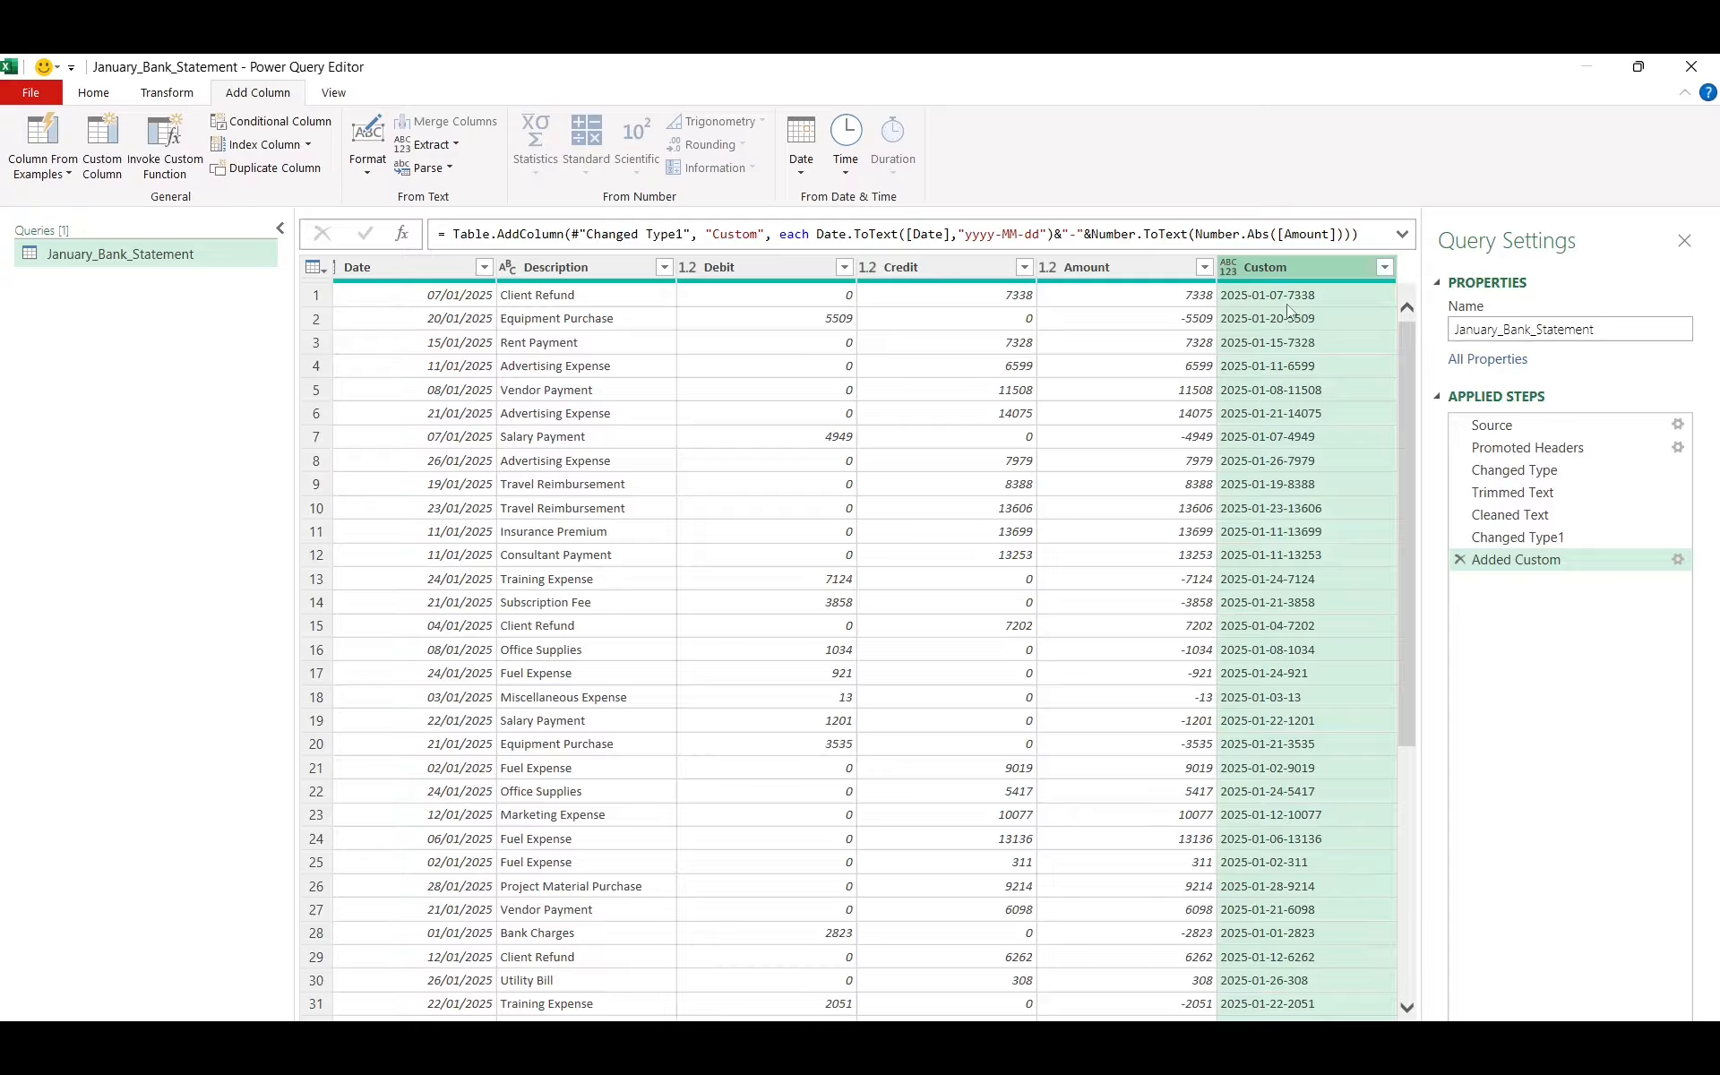
Rename the added custom column as Matchkey
{"action": "key", "text": "F2"}
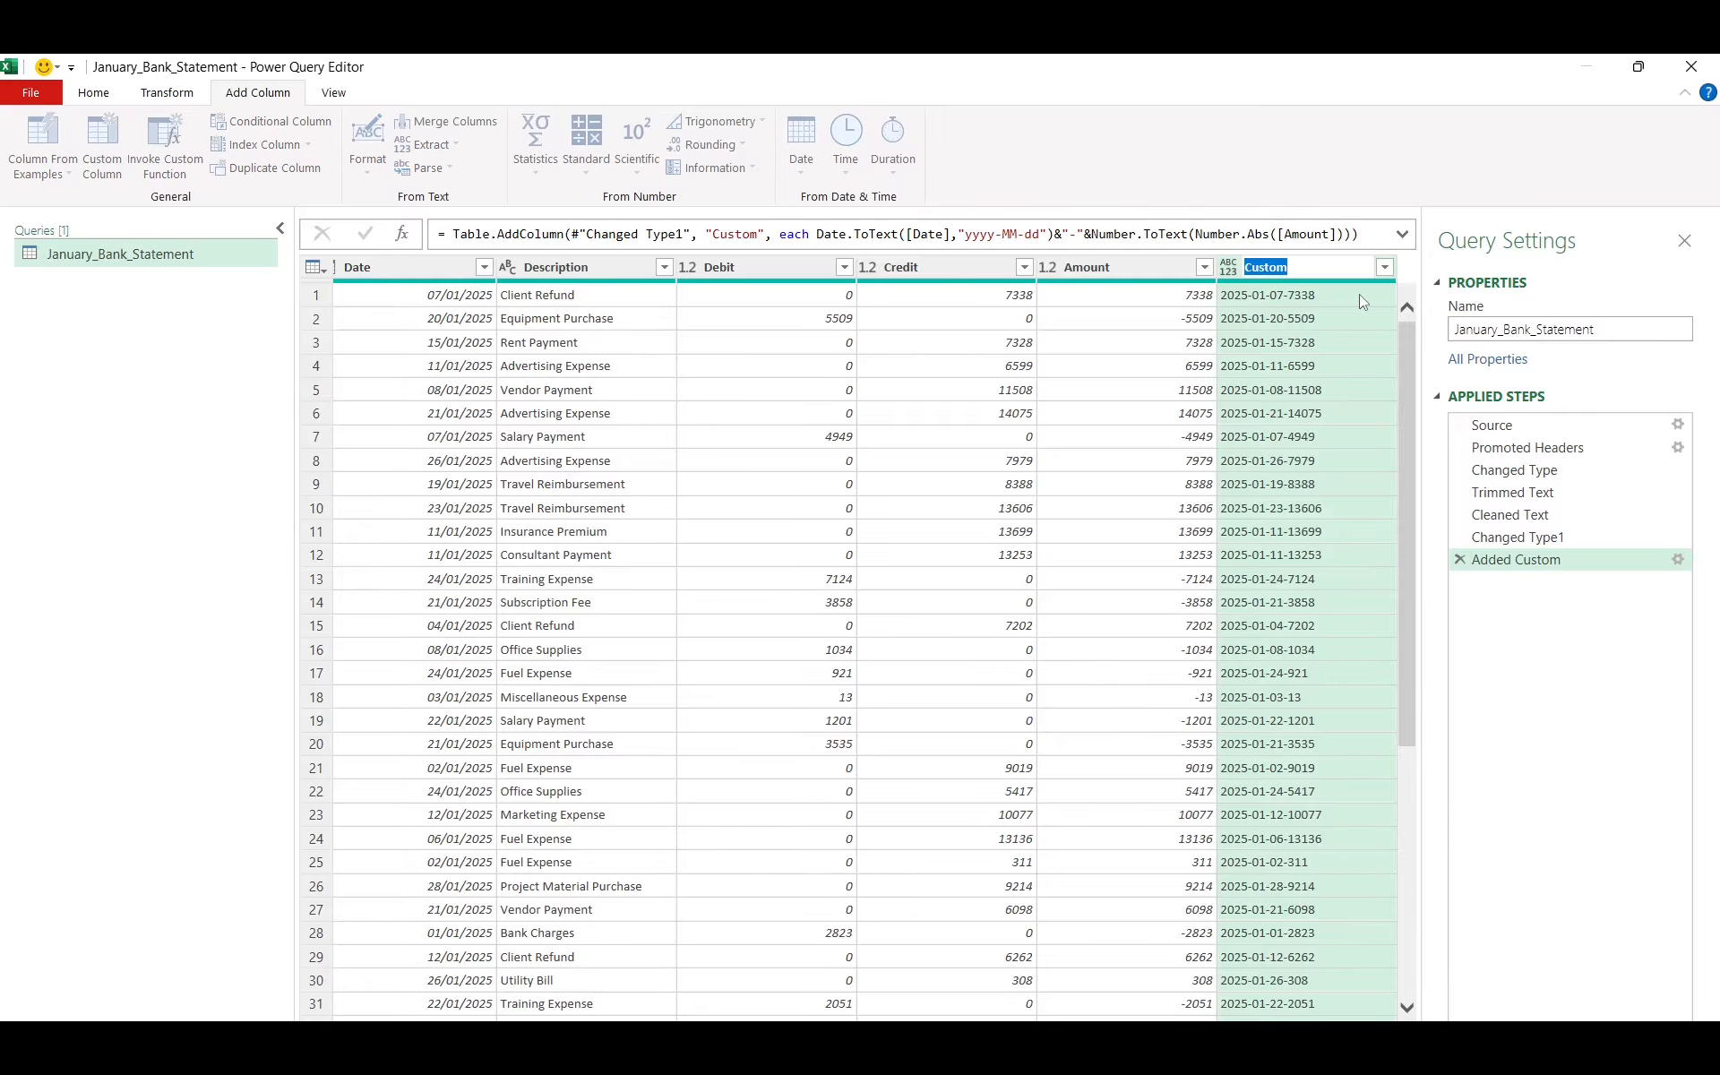
{"action": "type", "text": "Matc"}
{"action": "type", "text": "hkey"}
{"action": "key", "text": "Return"}
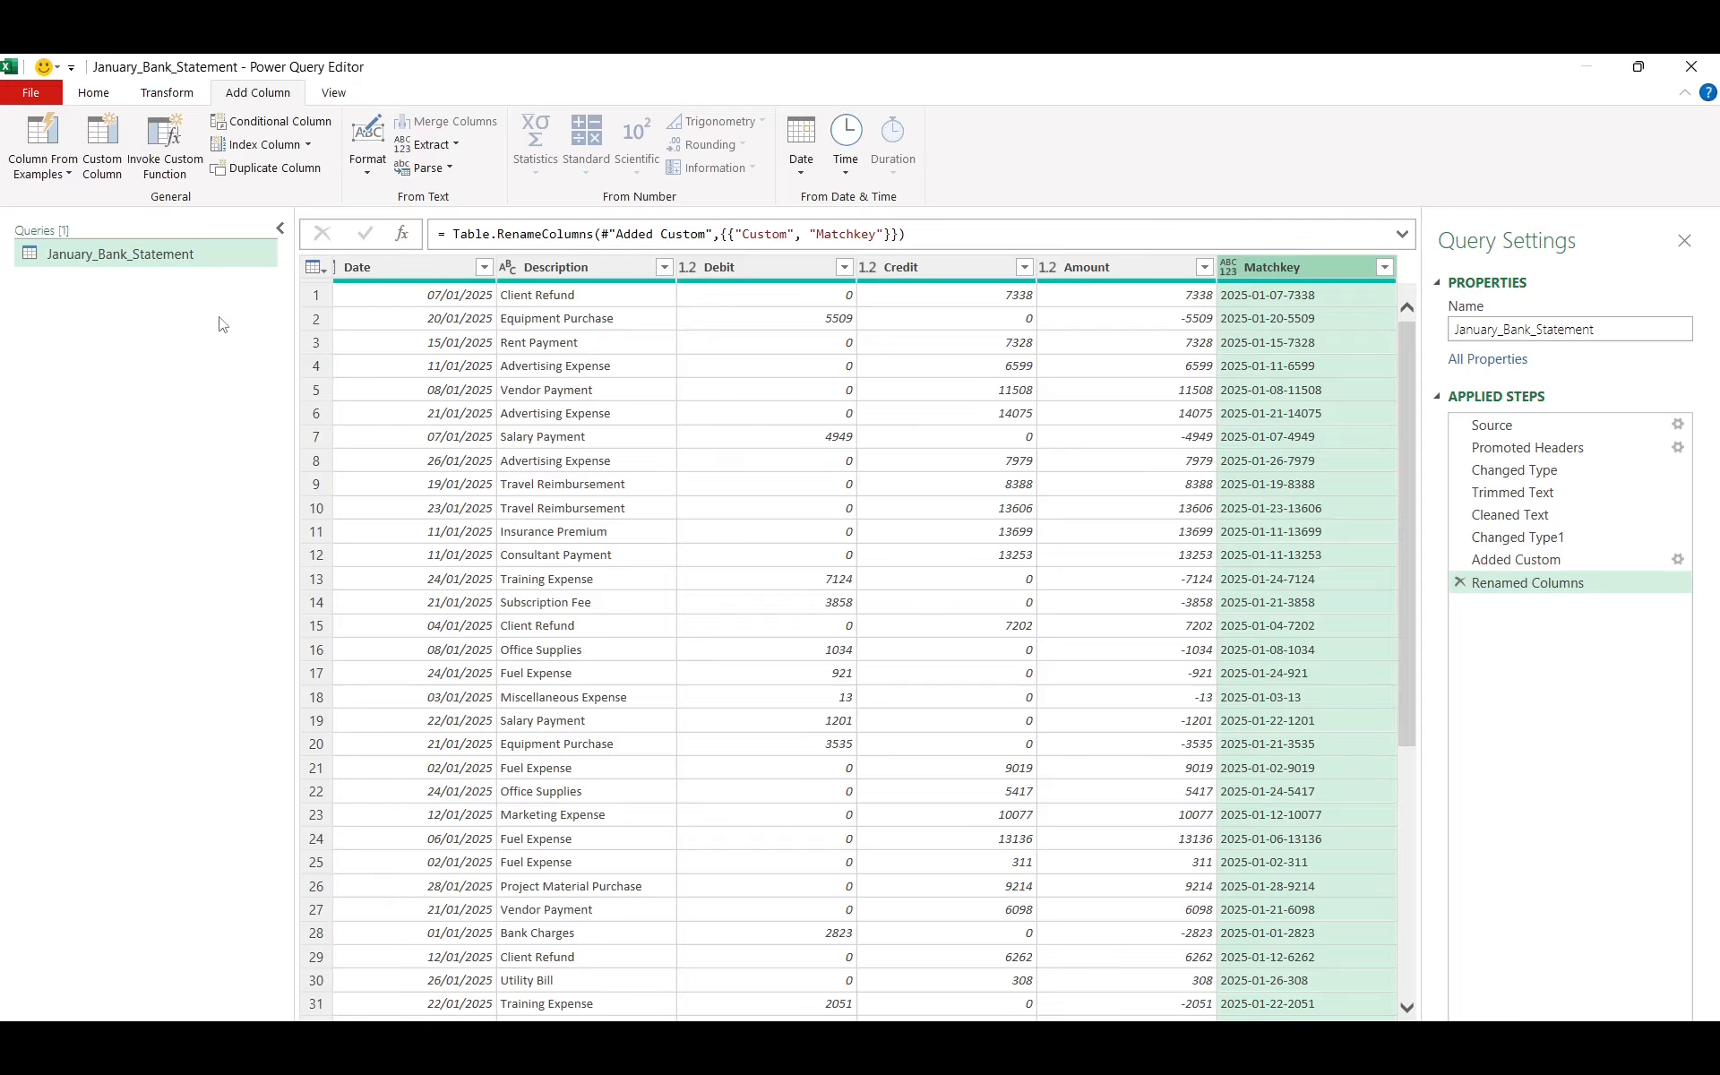
Close the query editor and load the bank statement query as a table in a new worksheet
{"action": "left_click", "coordinate": [106, 93]}
{"action": "left_click", "coordinate": [43, 175]}
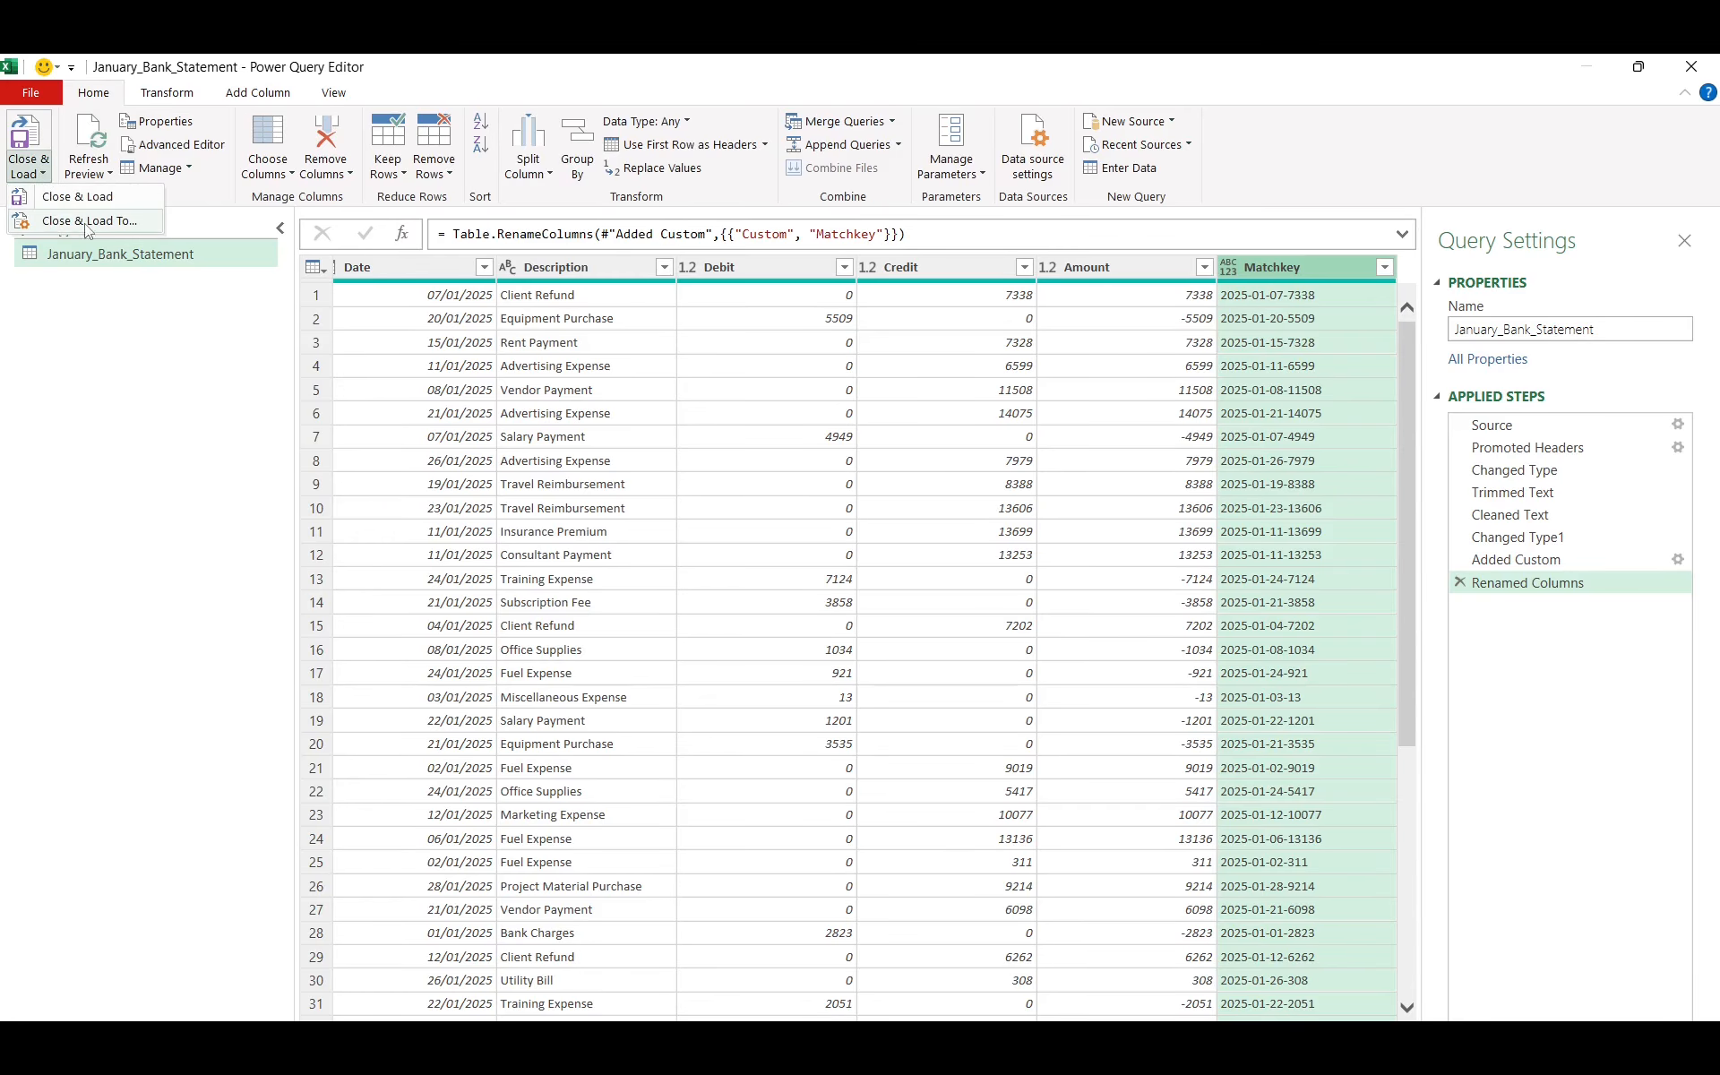
{"action": "left_click", "coordinate": [131, 223]}
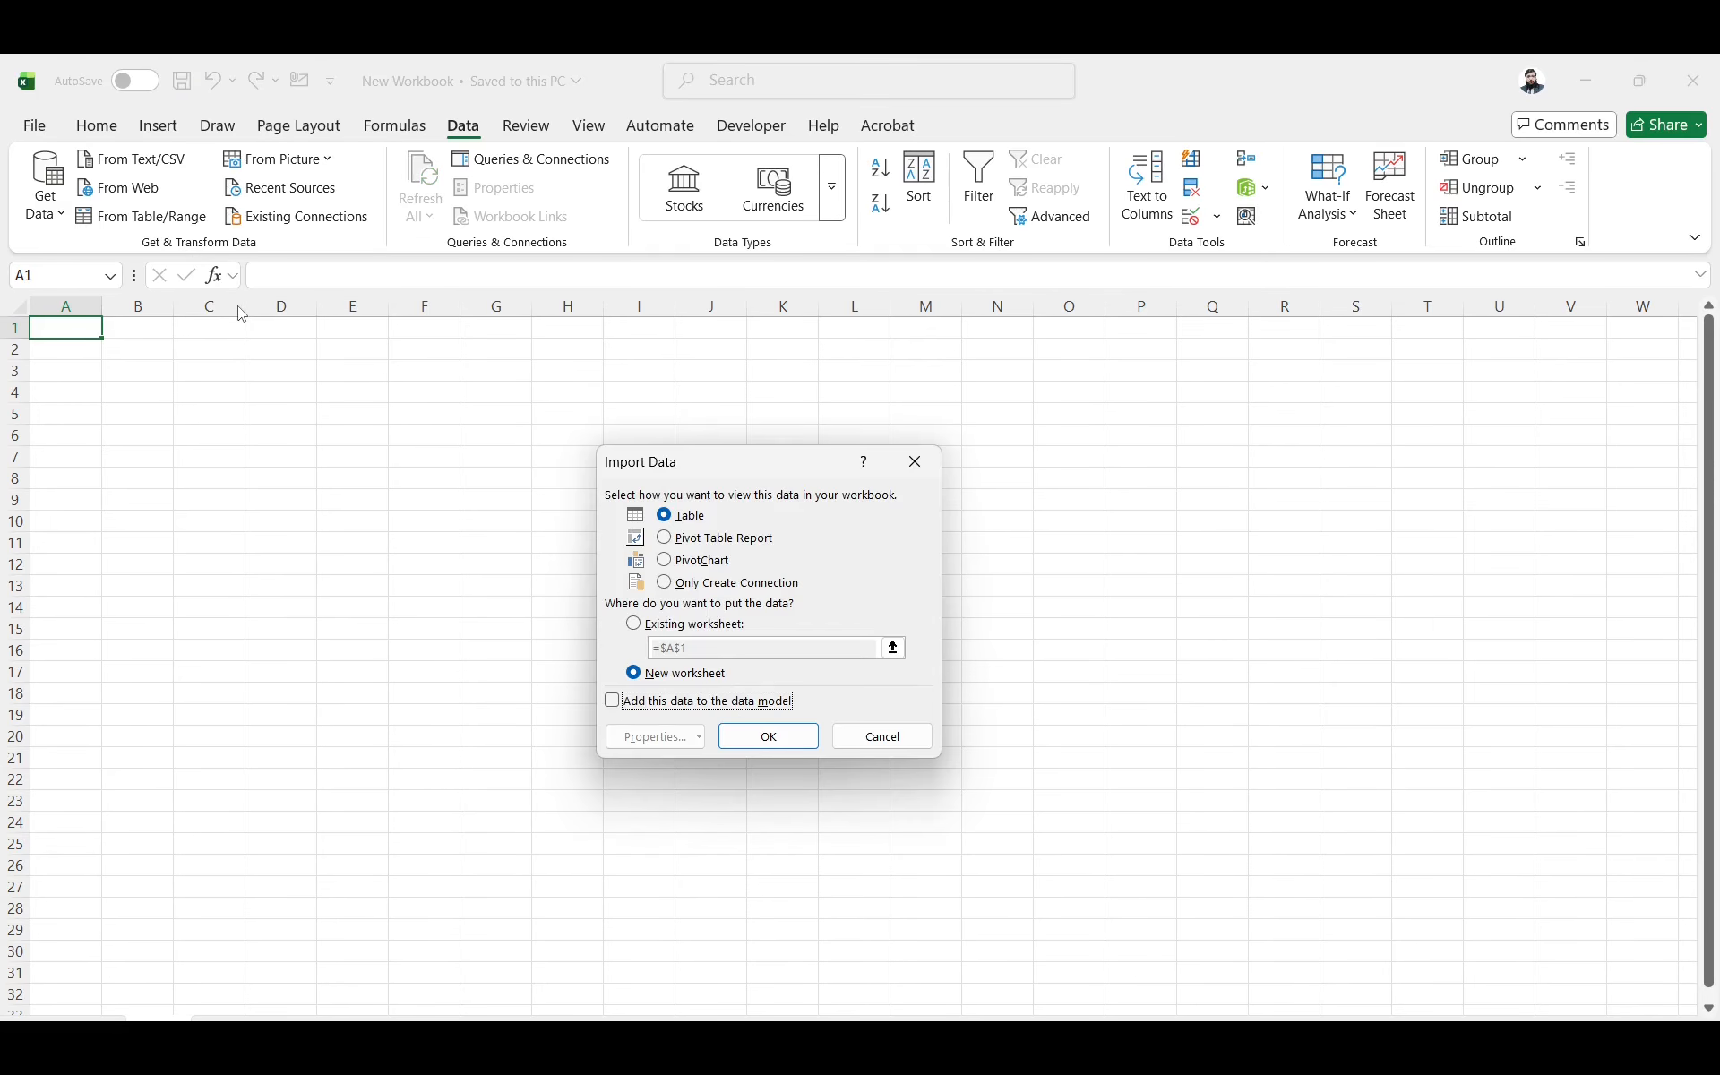
{"action": "left_click", "coordinate": [746, 732]}
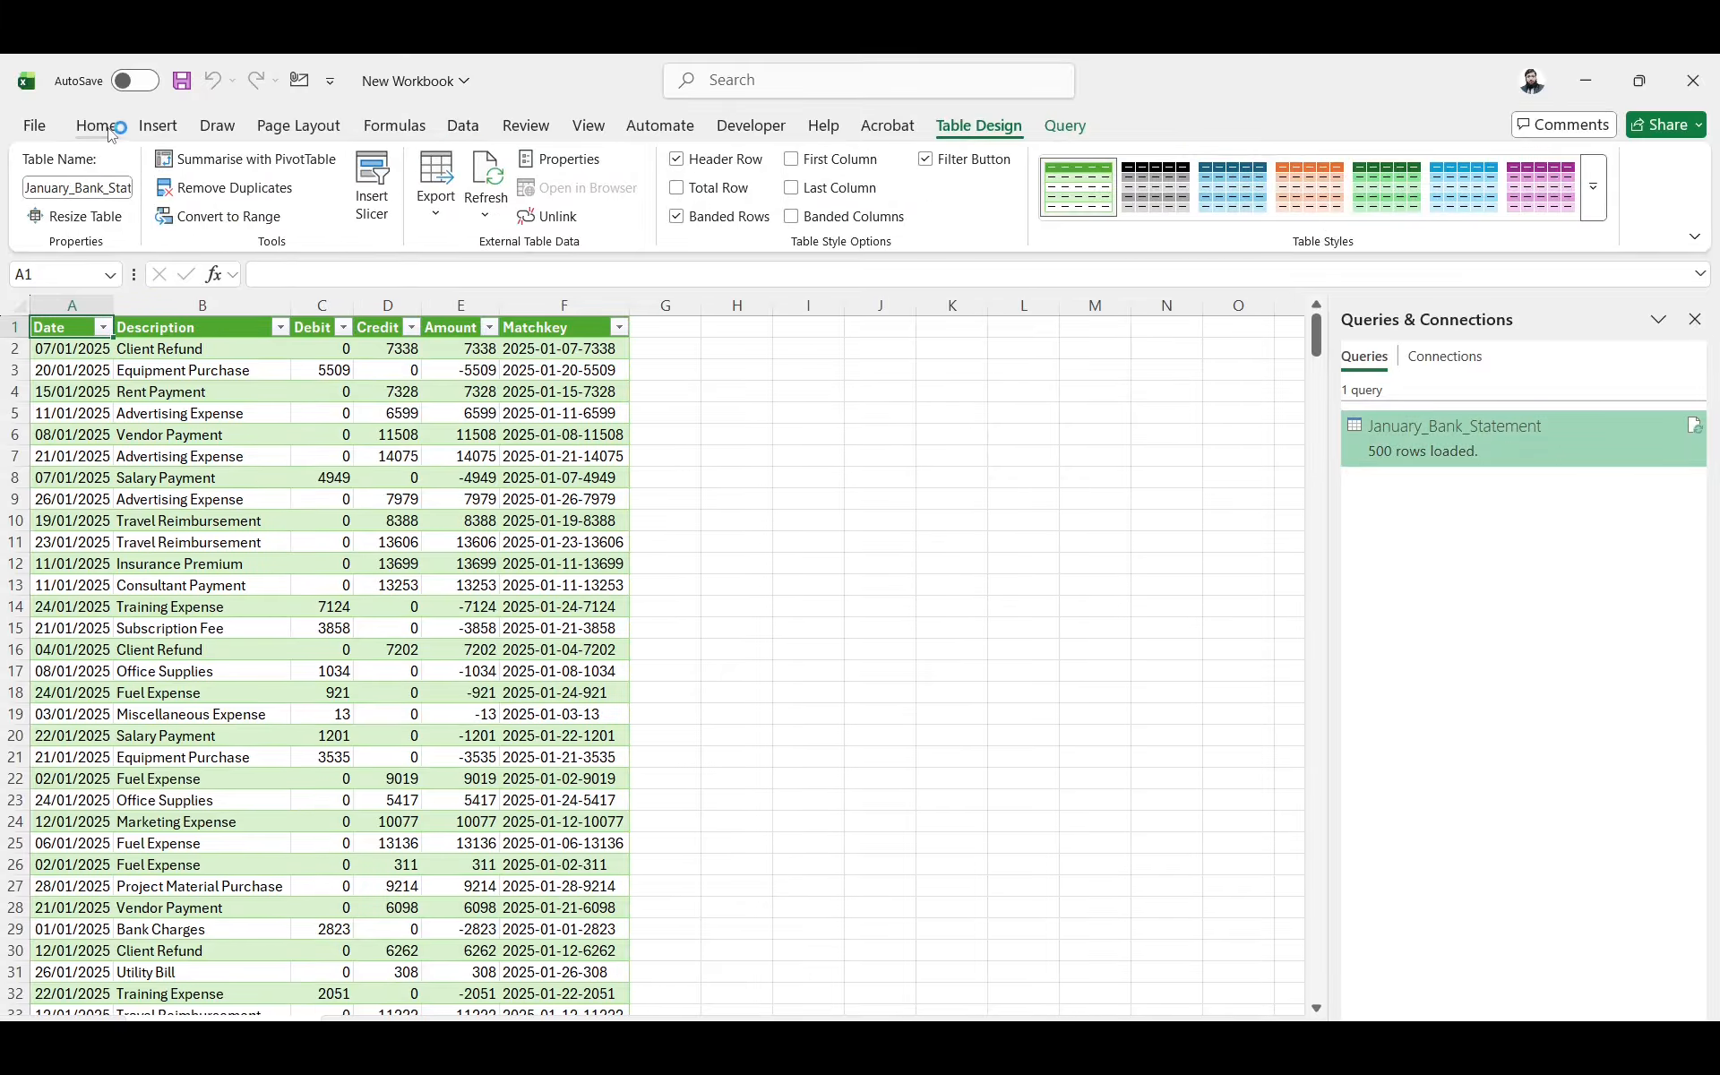
Import Sheet1 from the January_Ledger Excel workbook and open it for transforming
{"action": "left_click", "coordinate": [463, 125]}
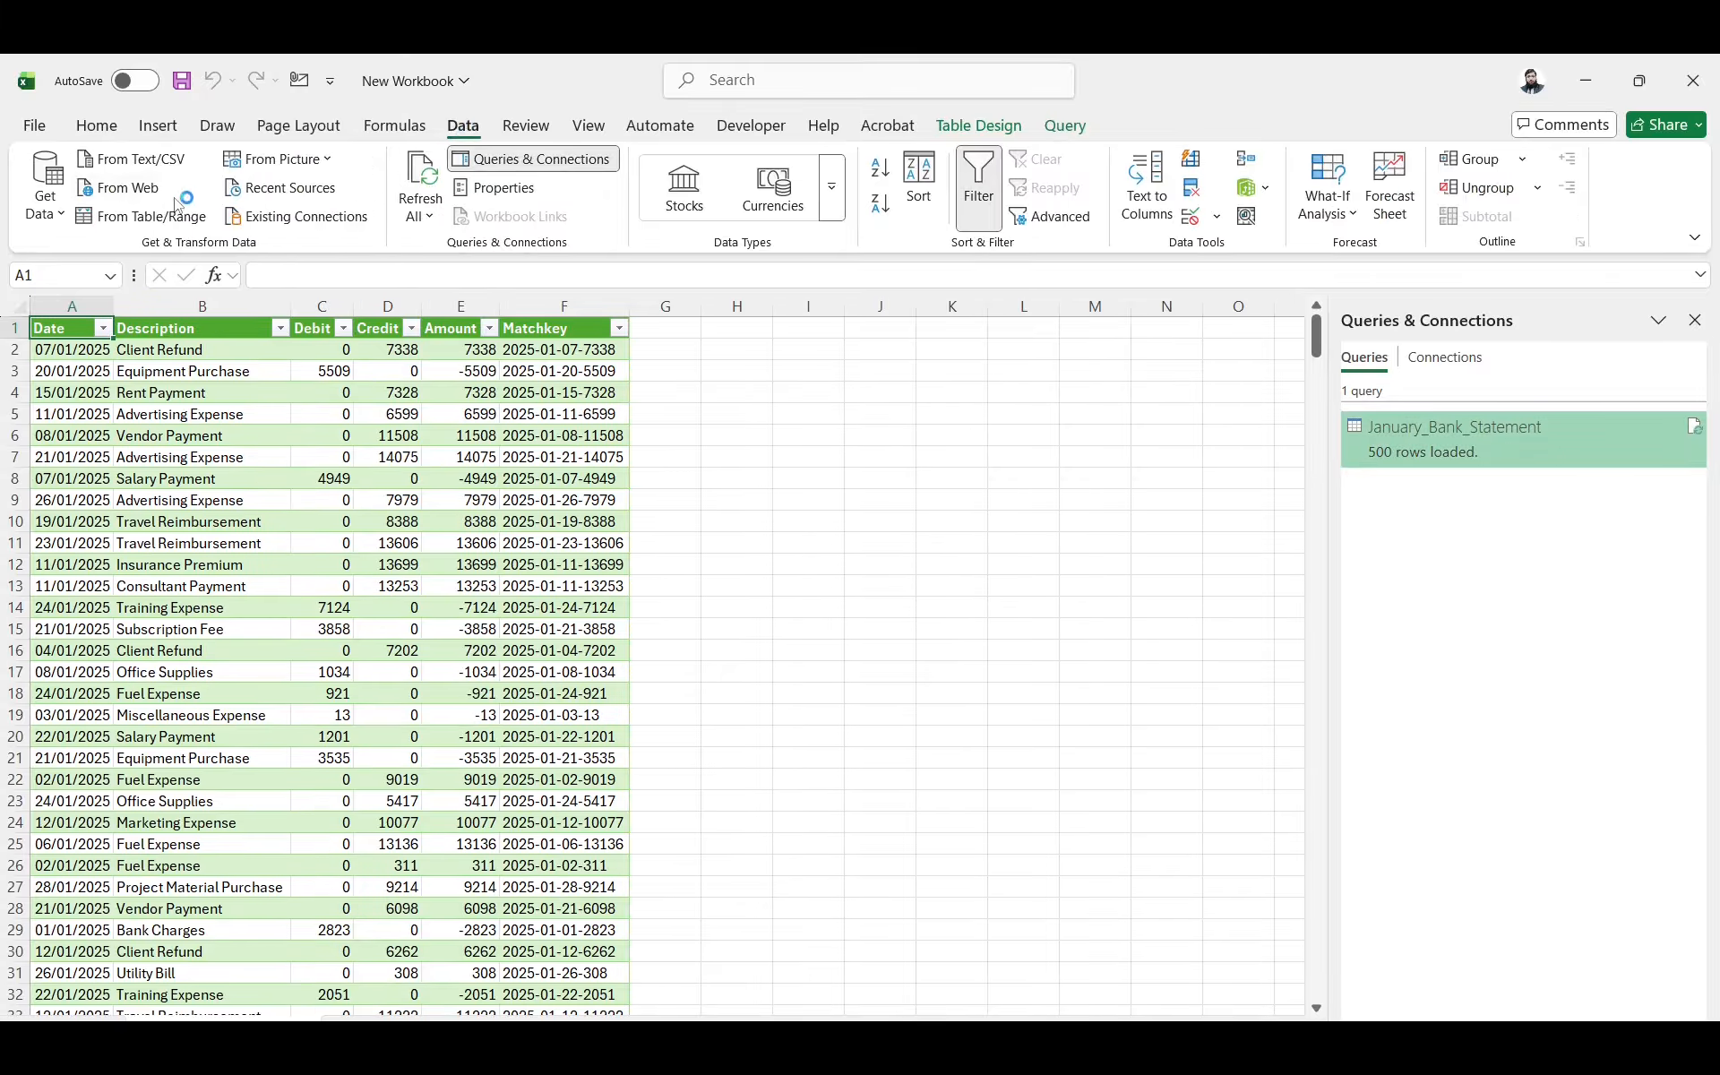
{"action": "left_click", "coordinate": [45, 201]}
{"action": "mouse_move", "coordinate": [148, 305]}
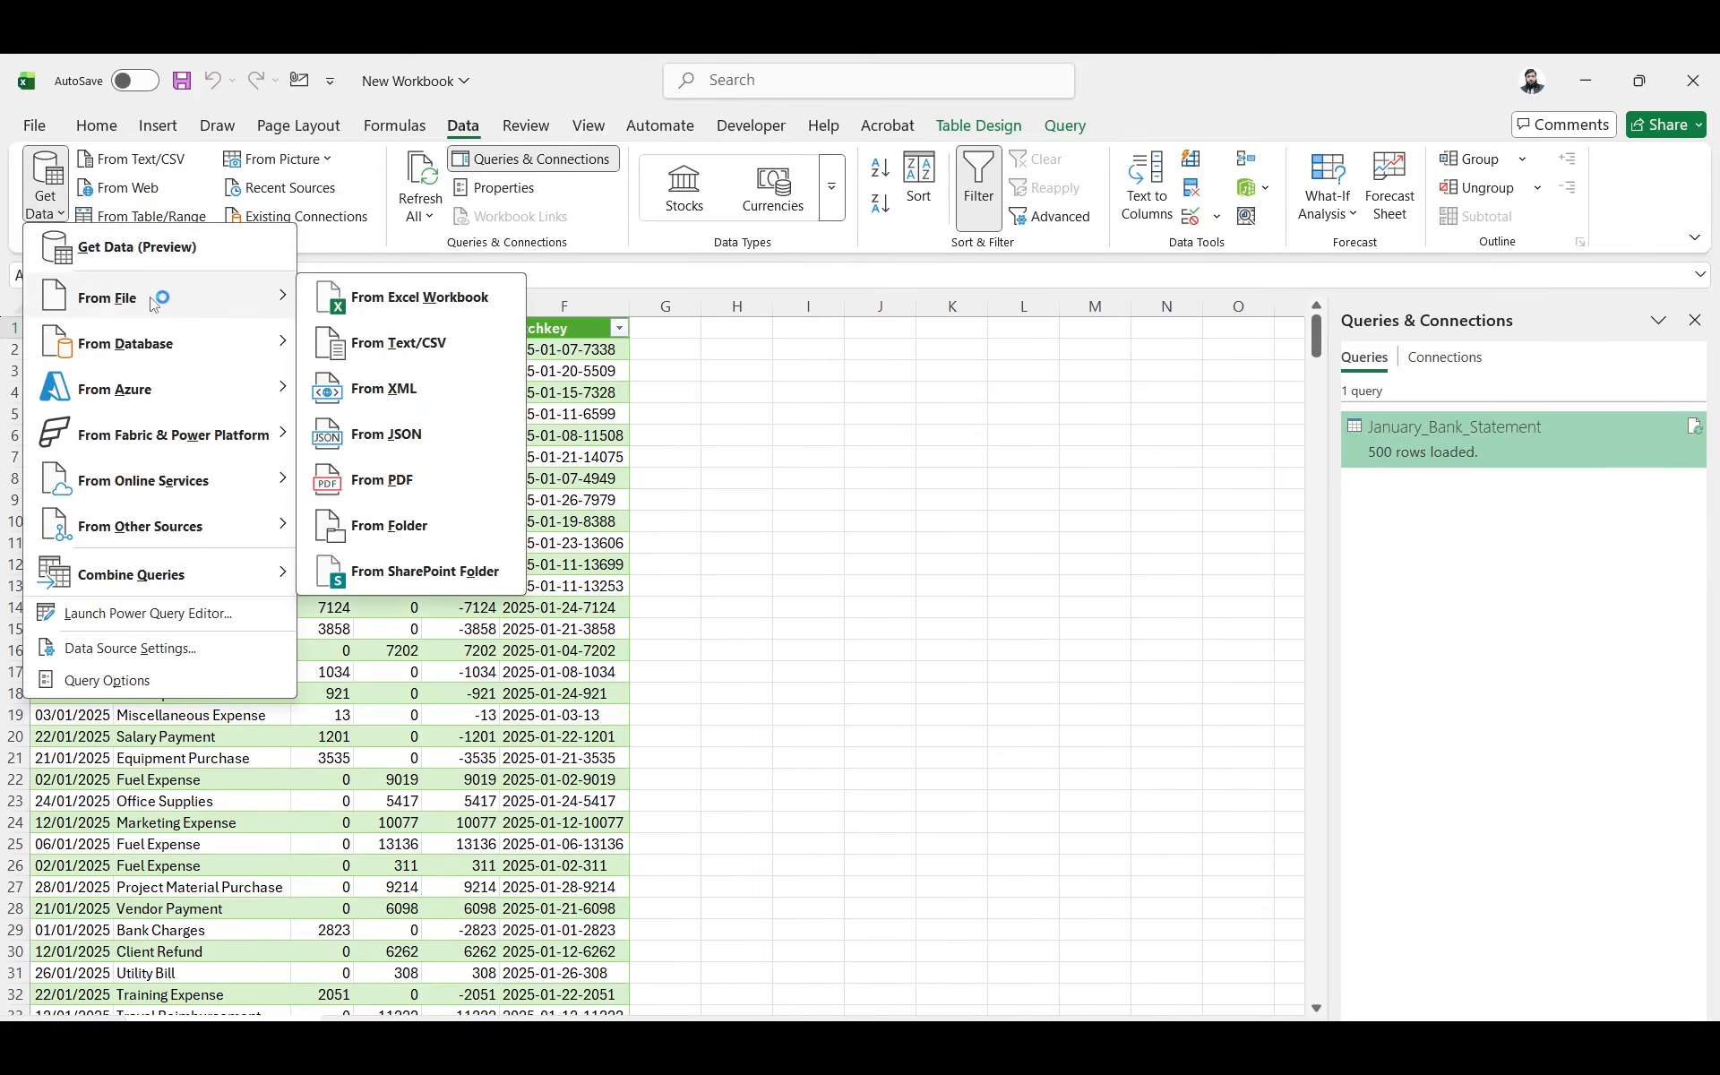
{"action": "left_click", "coordinate": [408, 298]}
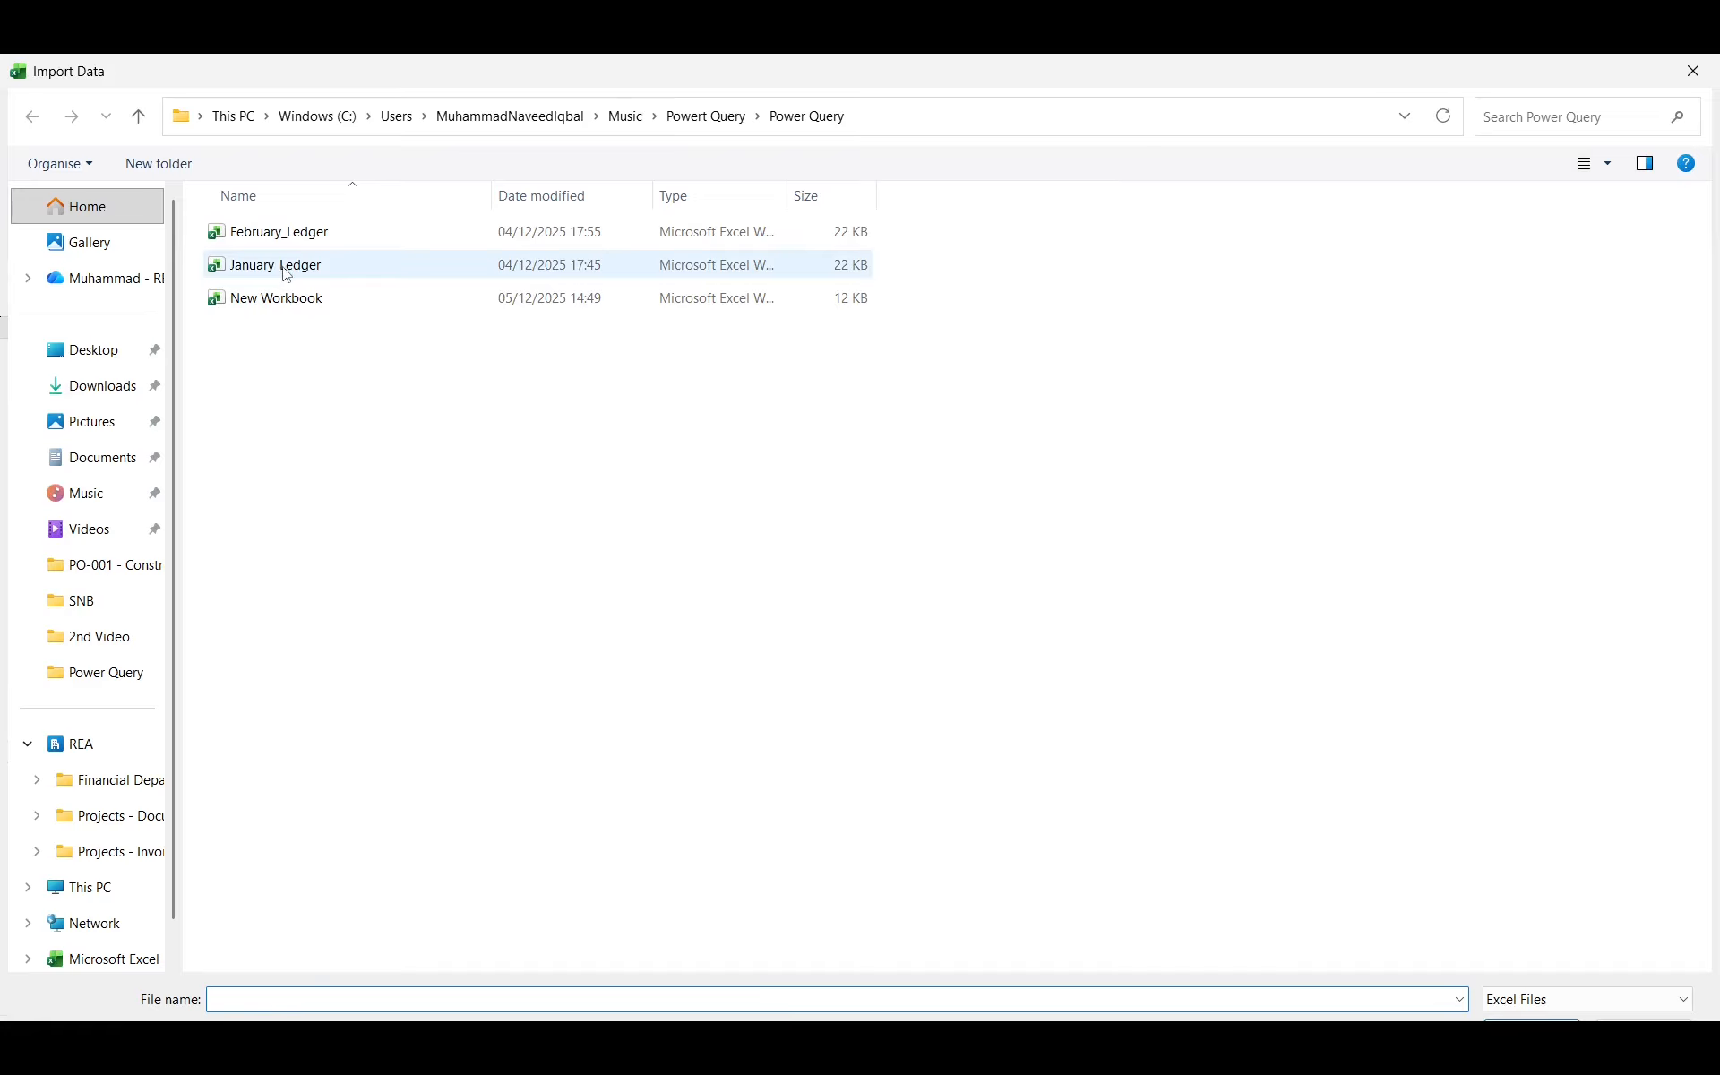
{"action": "left_click", "coordinate": [285, 269]}
{"action": "left_click", "coordinate": [1532, 1030]}
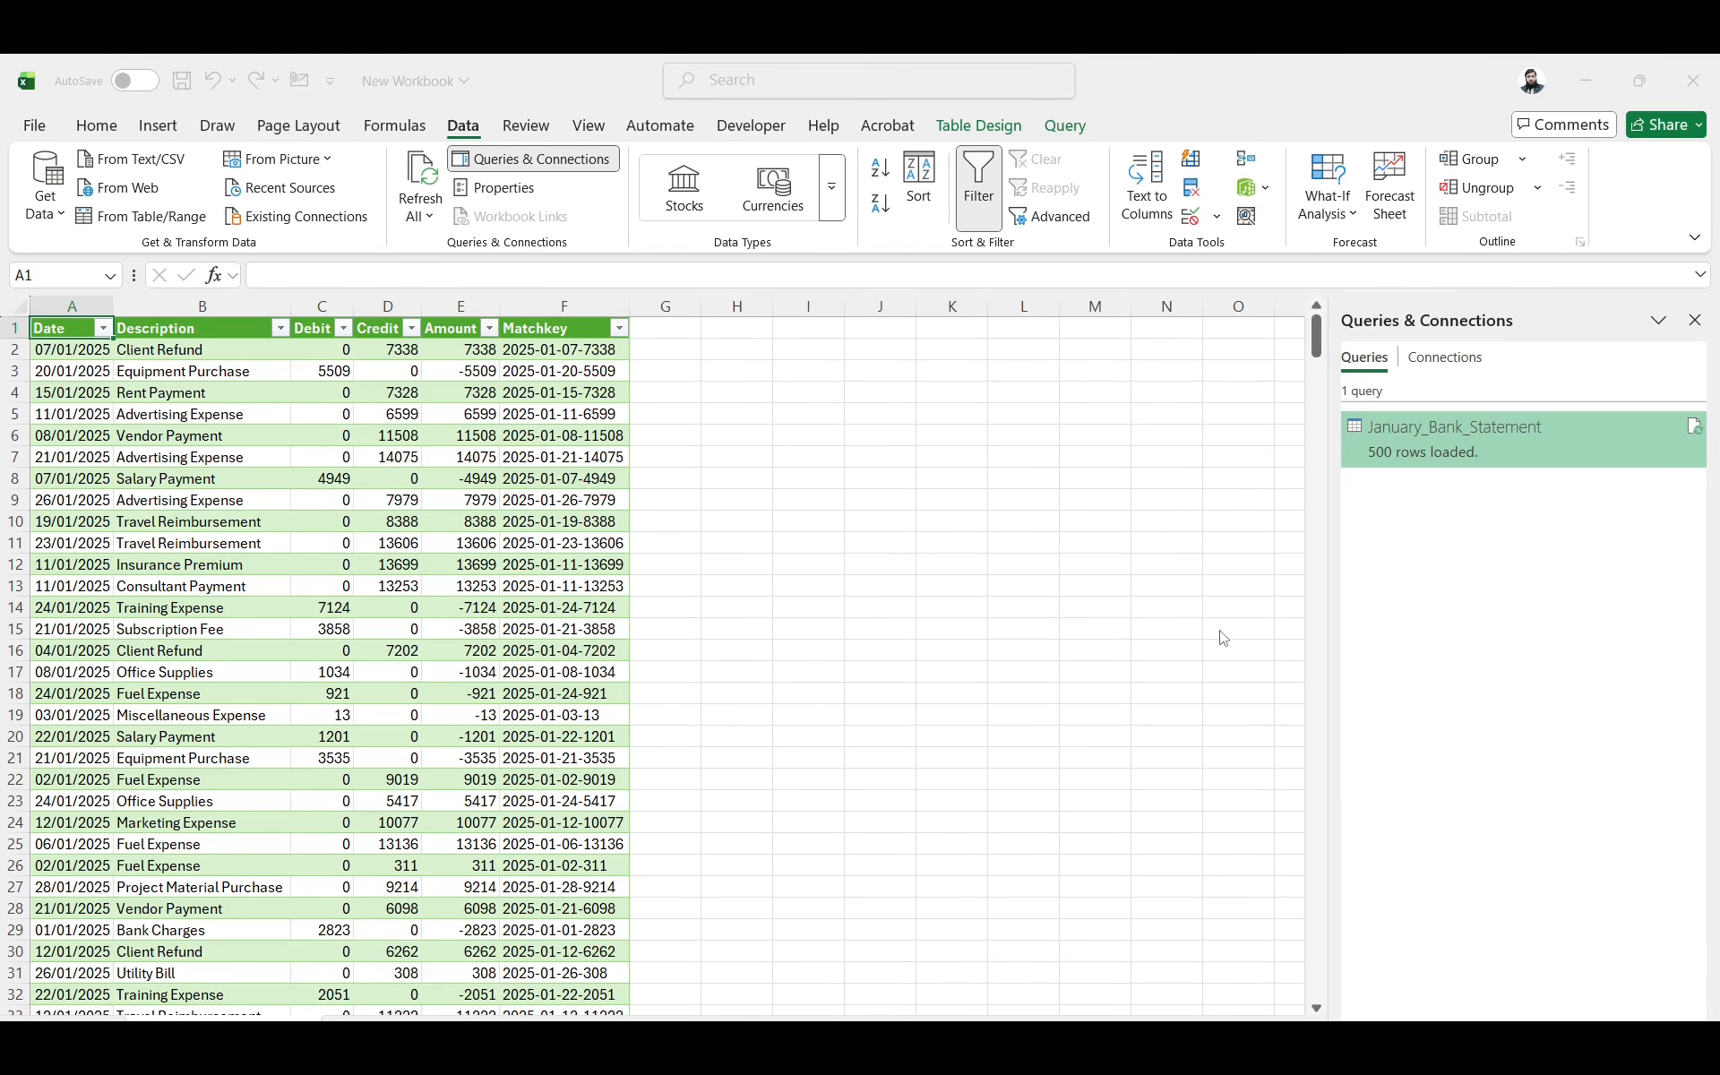
{"action": "left_click", "coordinate": [461, 399]}
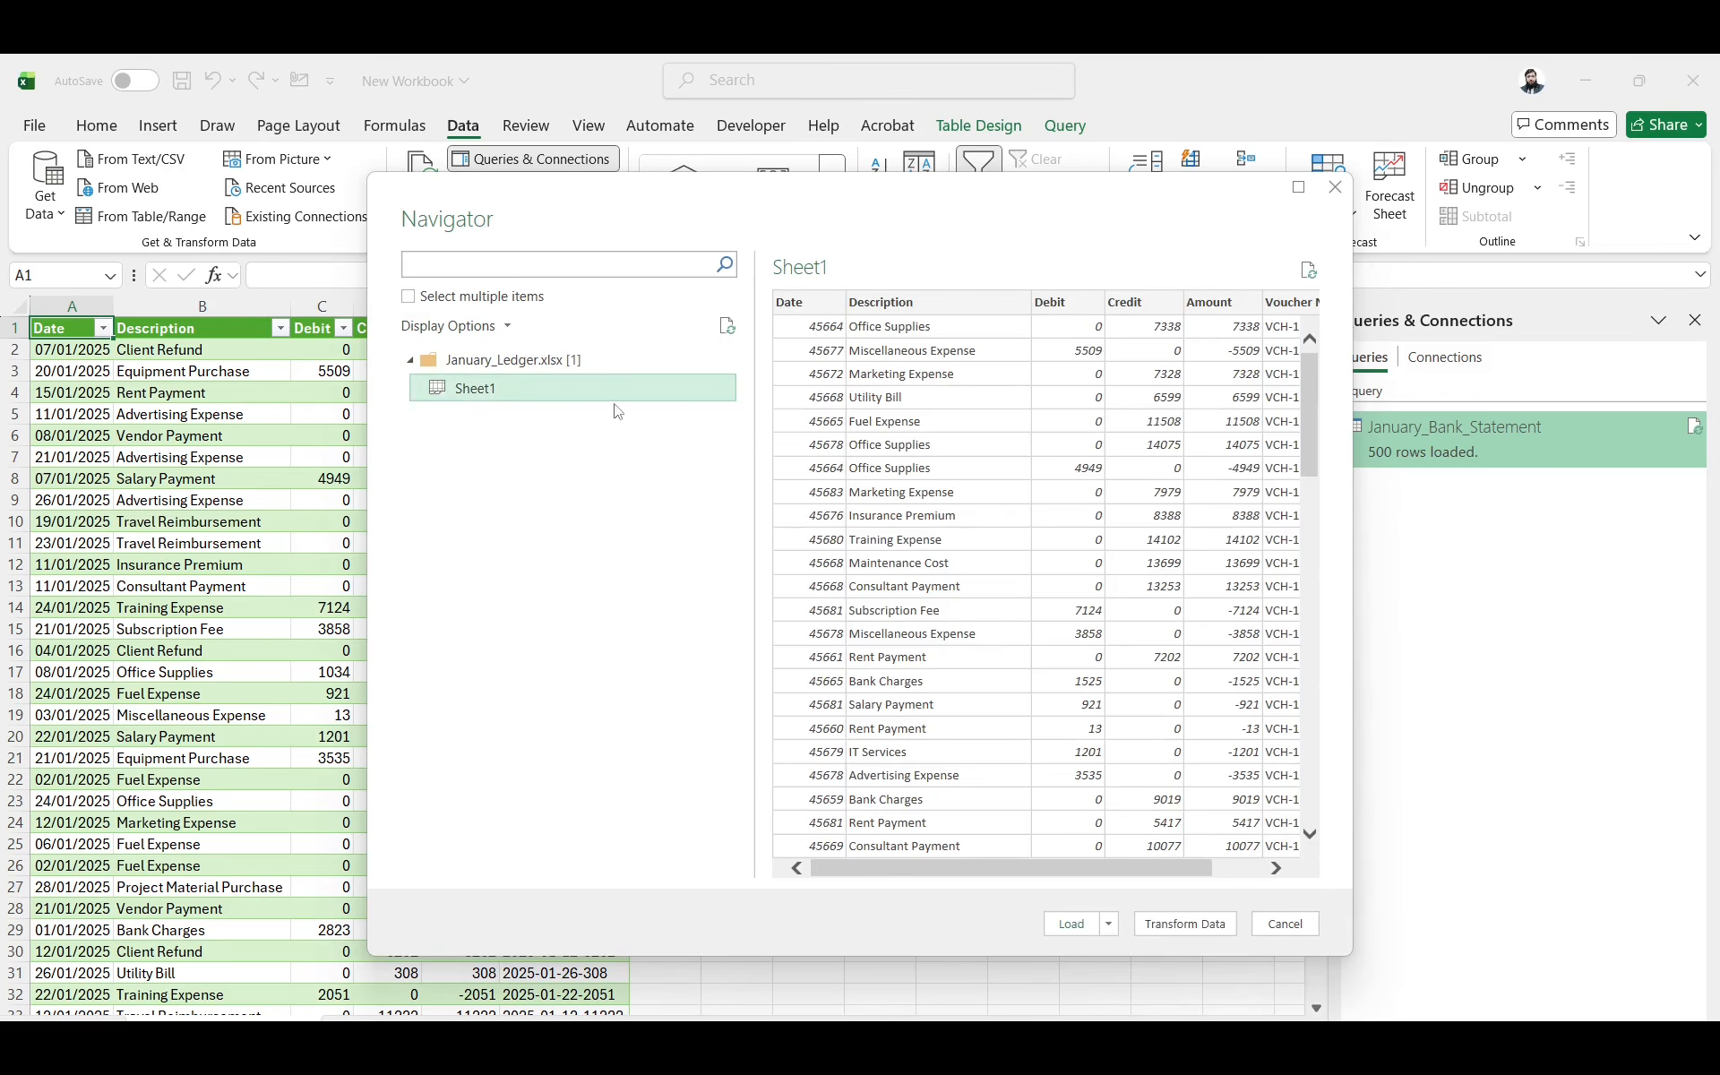
{"action": "left_click", "coordinate": [1190, 928]}
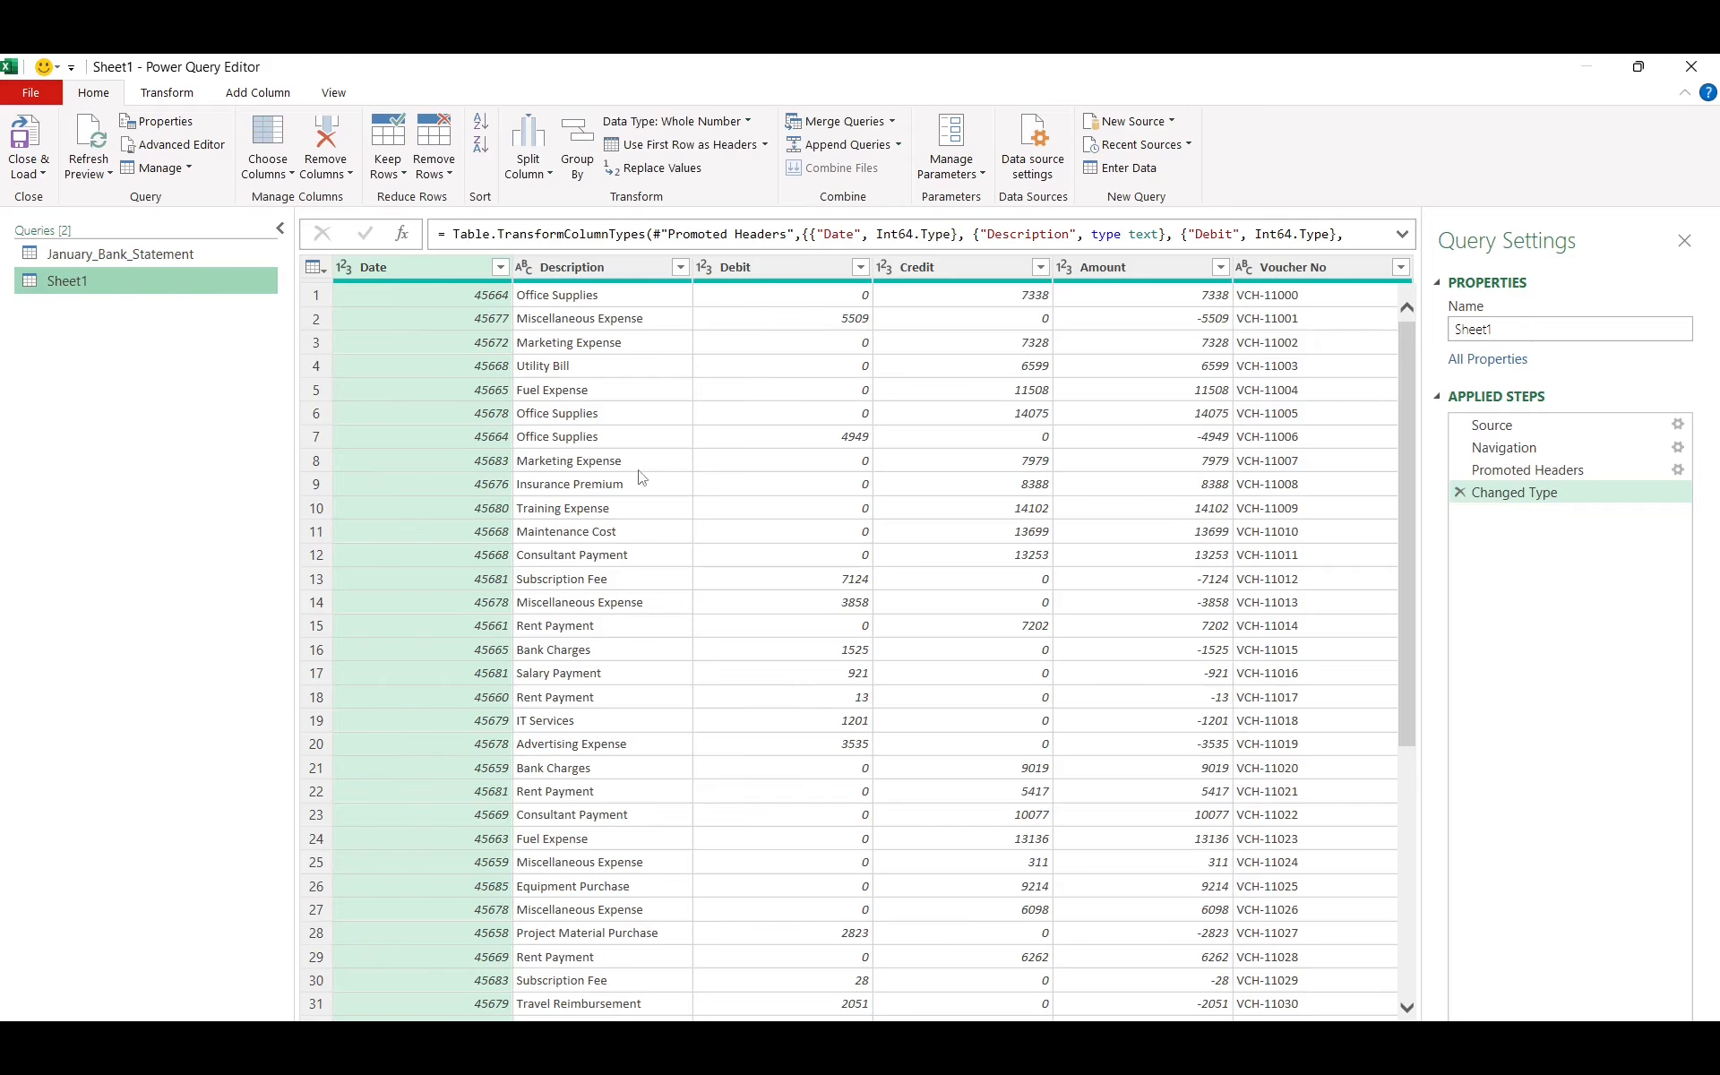
{"action": "left_click", "coordinate": [351, 267]}
{"action": "left_click", "coordinate": [602, 672]}
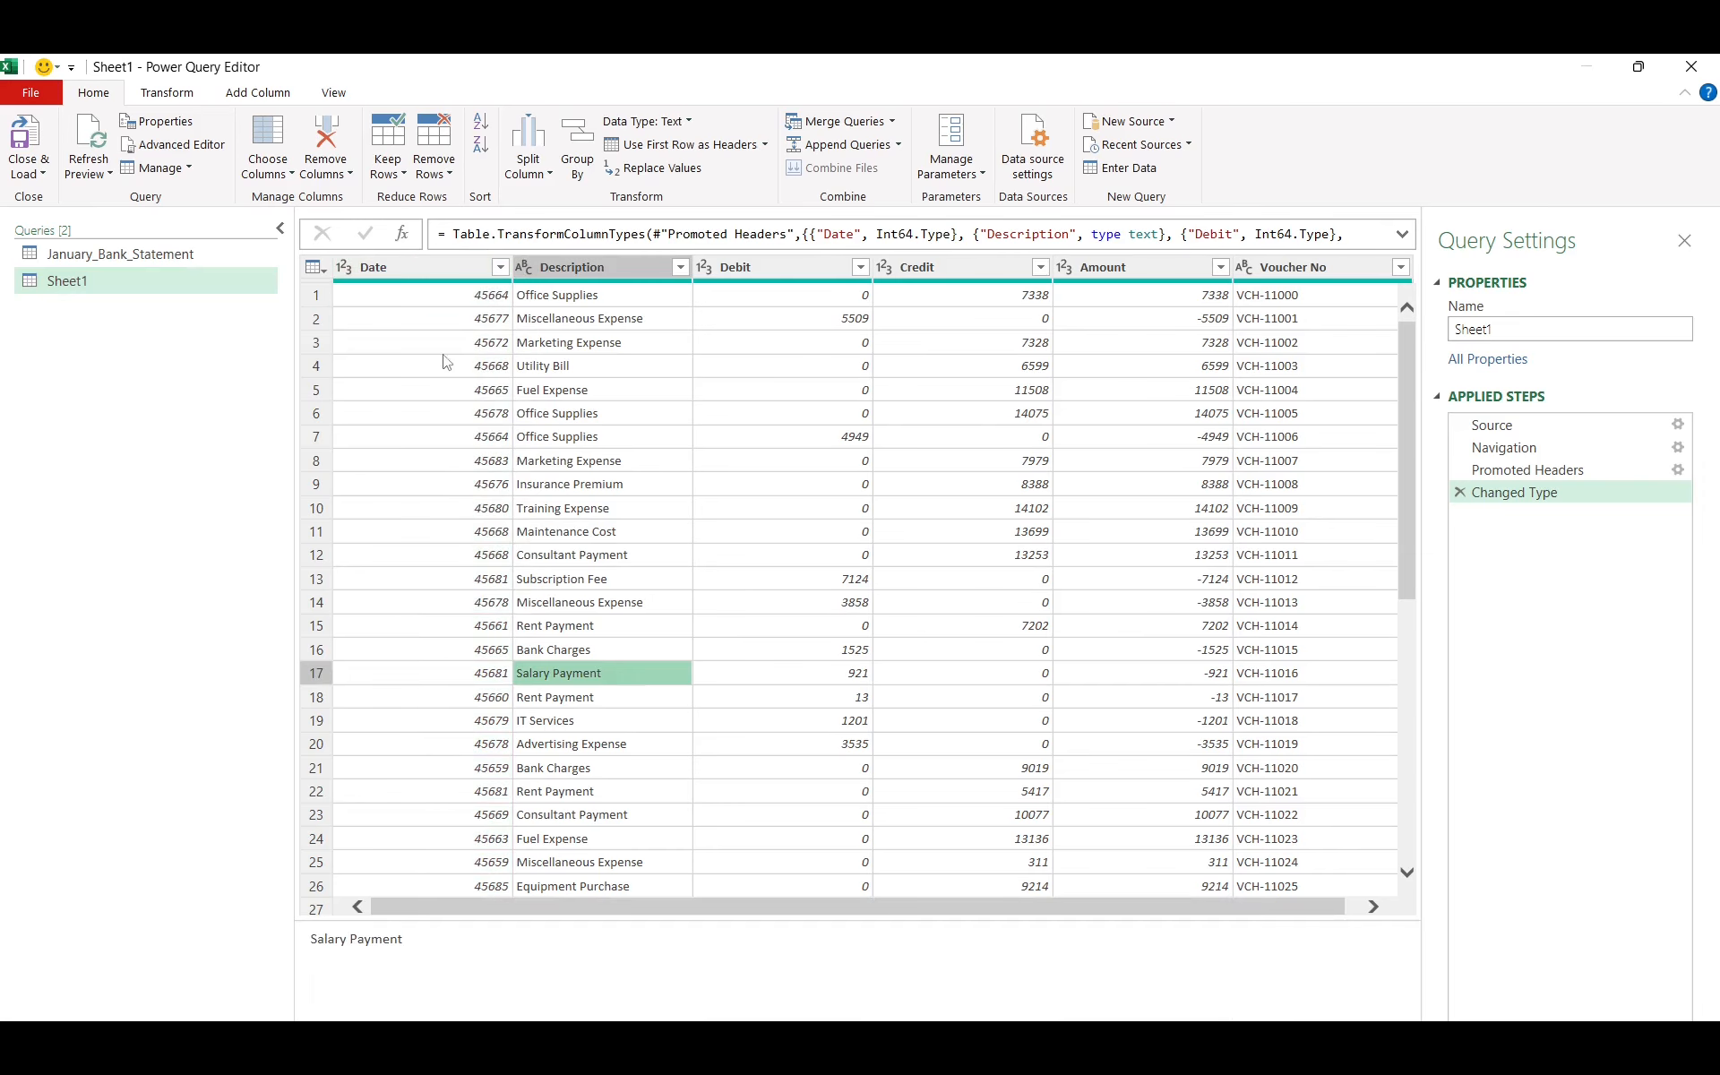
Change the ledger's Date column to the Date type, replacing the existing type conversion
{"action": "left_click", "coordinate": [349, 268]}
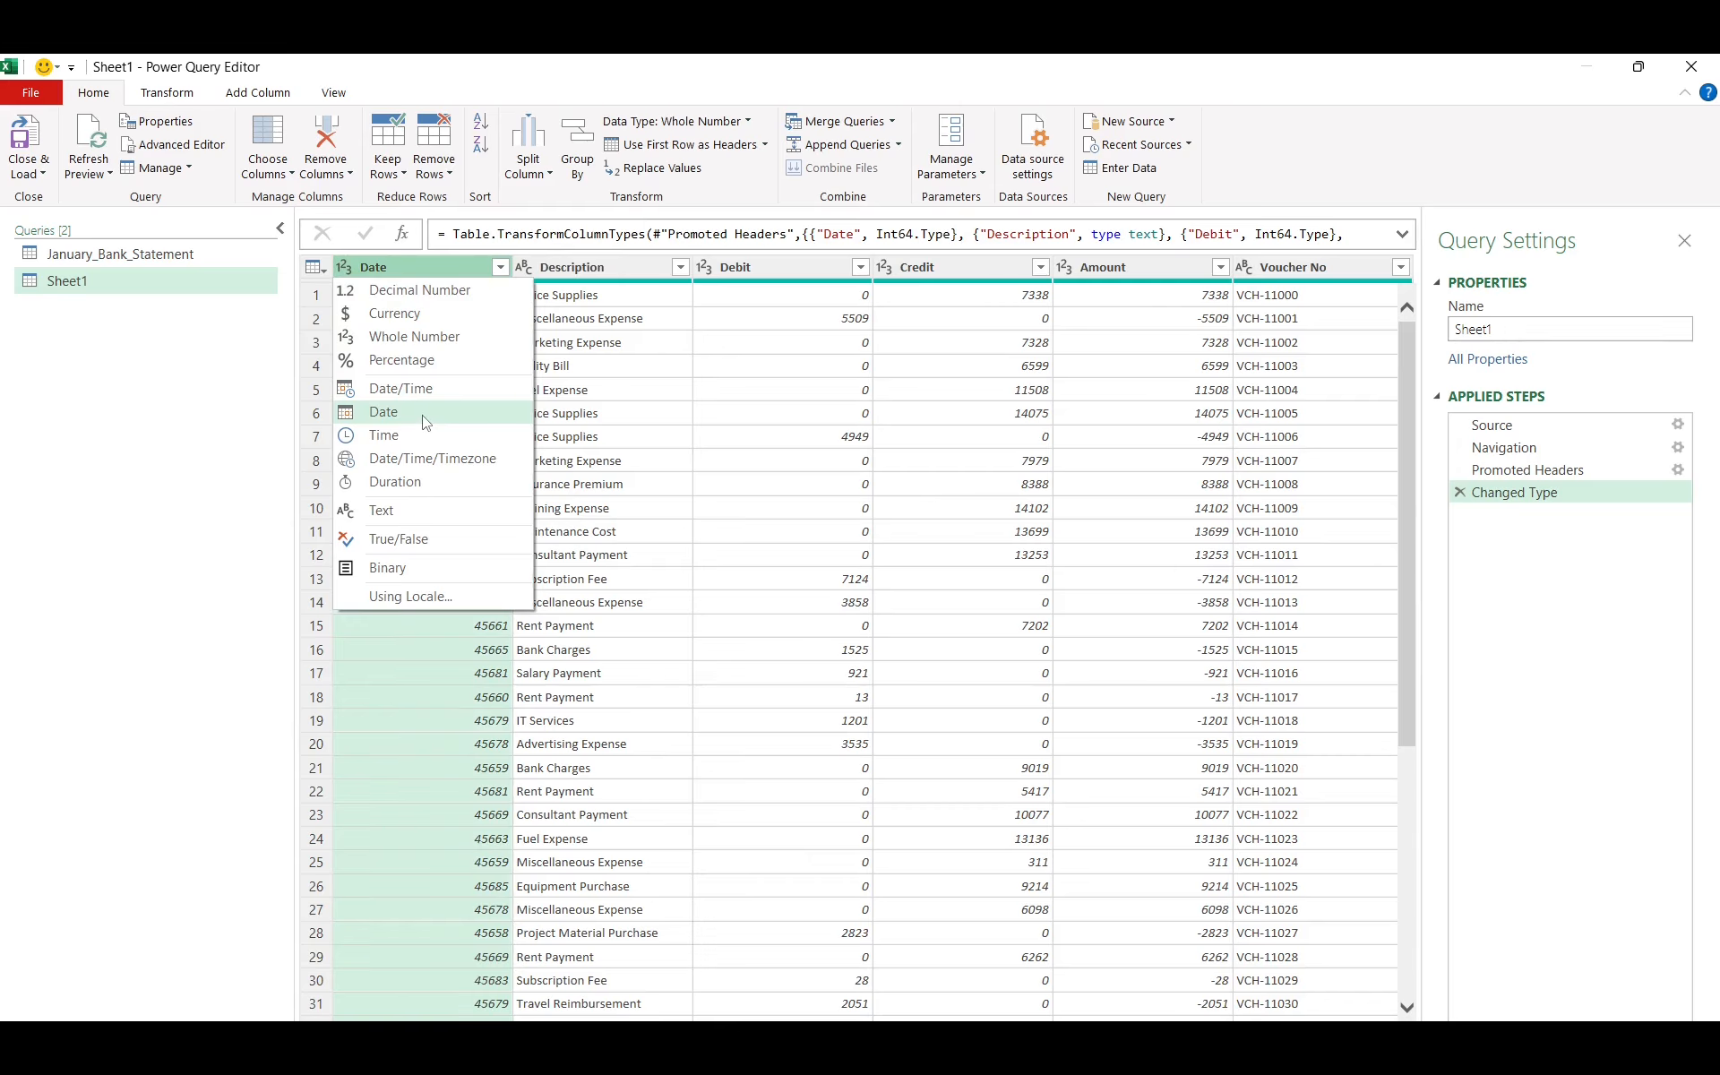
{"action": "left_click", "coordinate": [380, 414]}
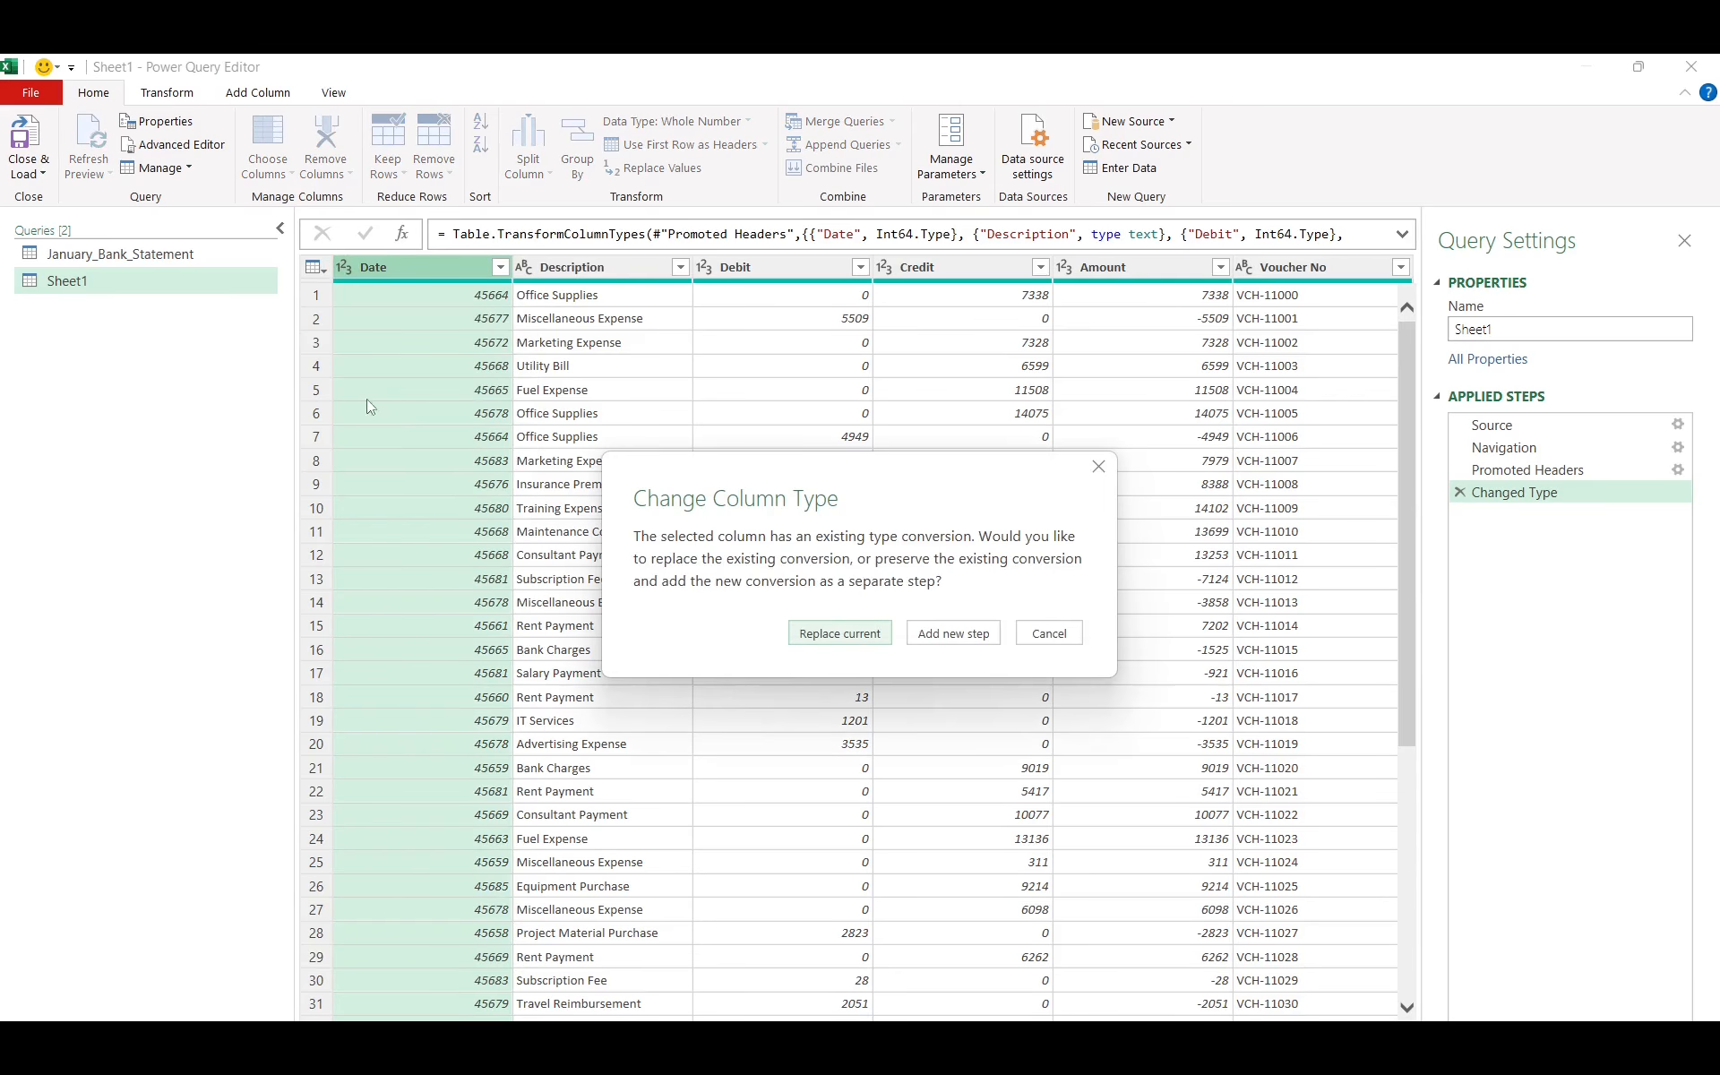
{"action": "left_click", "coordinate": [834, 627]}
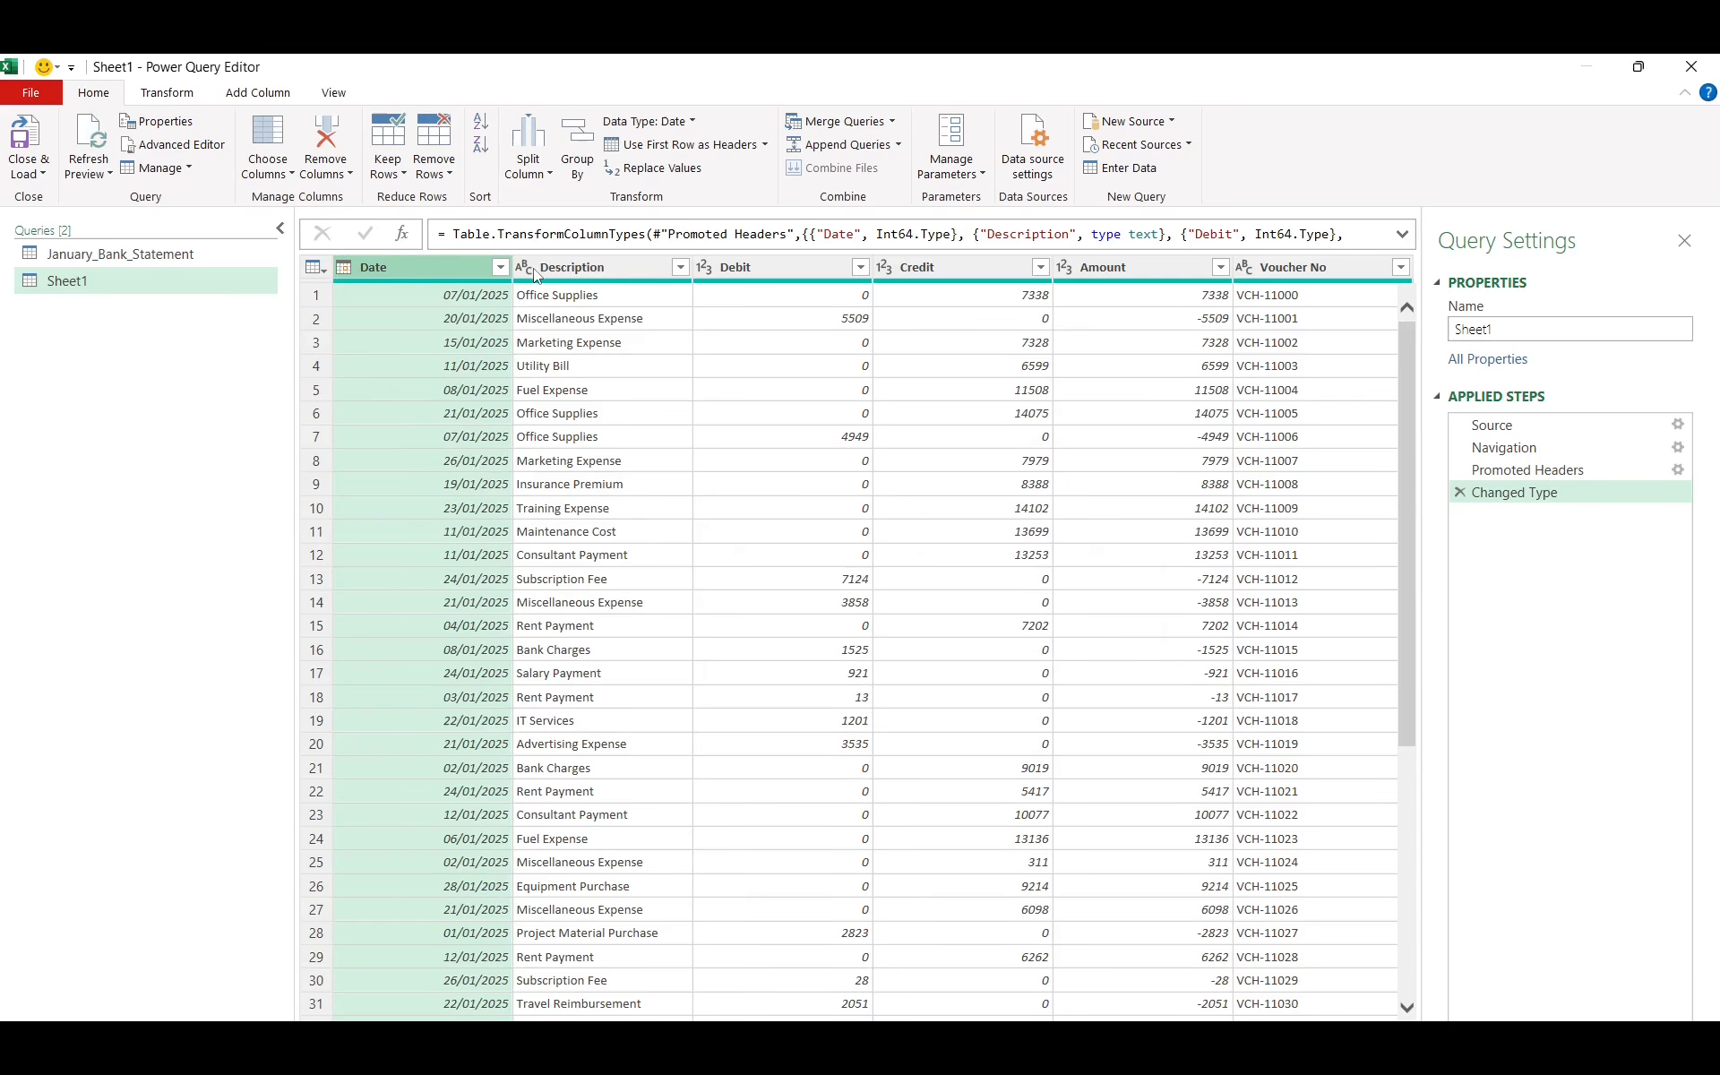
Rename the Sheet1 query as Jan_Ledger
{"action": "double_click", "coordinate": [89, 283]}
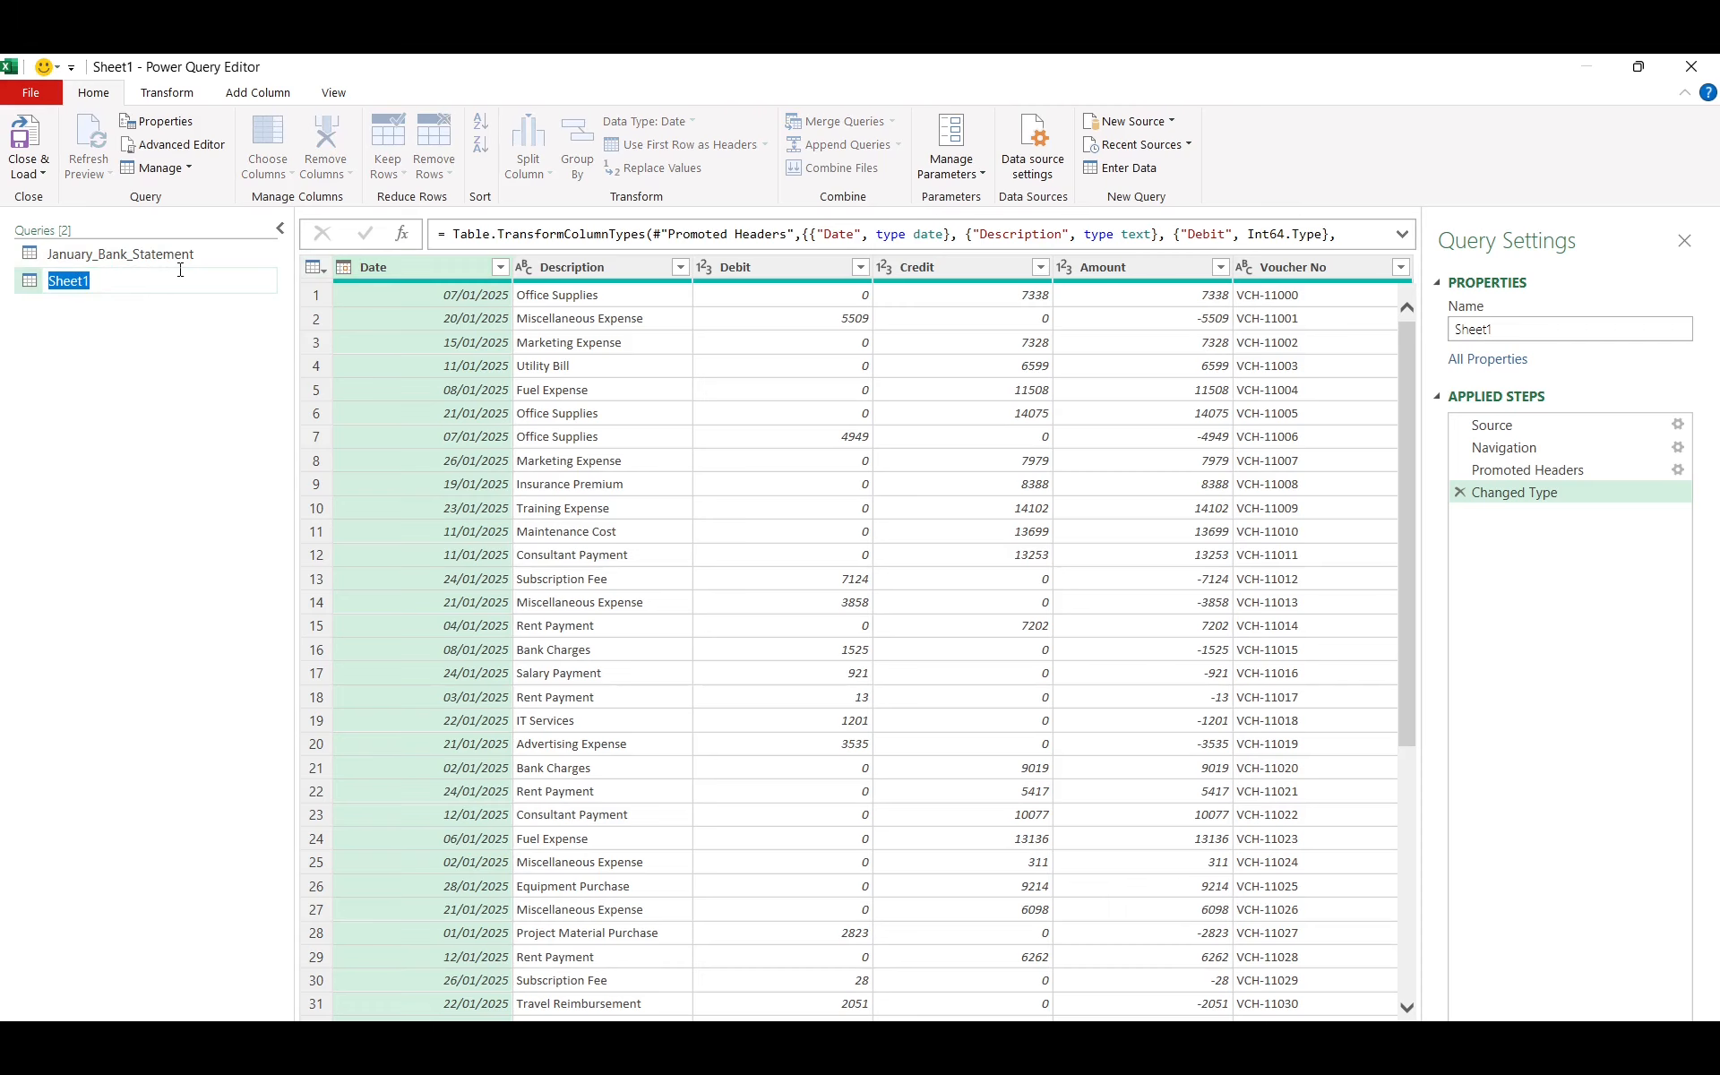
{"action": "type", "text": "Jan_Ledger"}
{"action": "key", "text": "Return"}
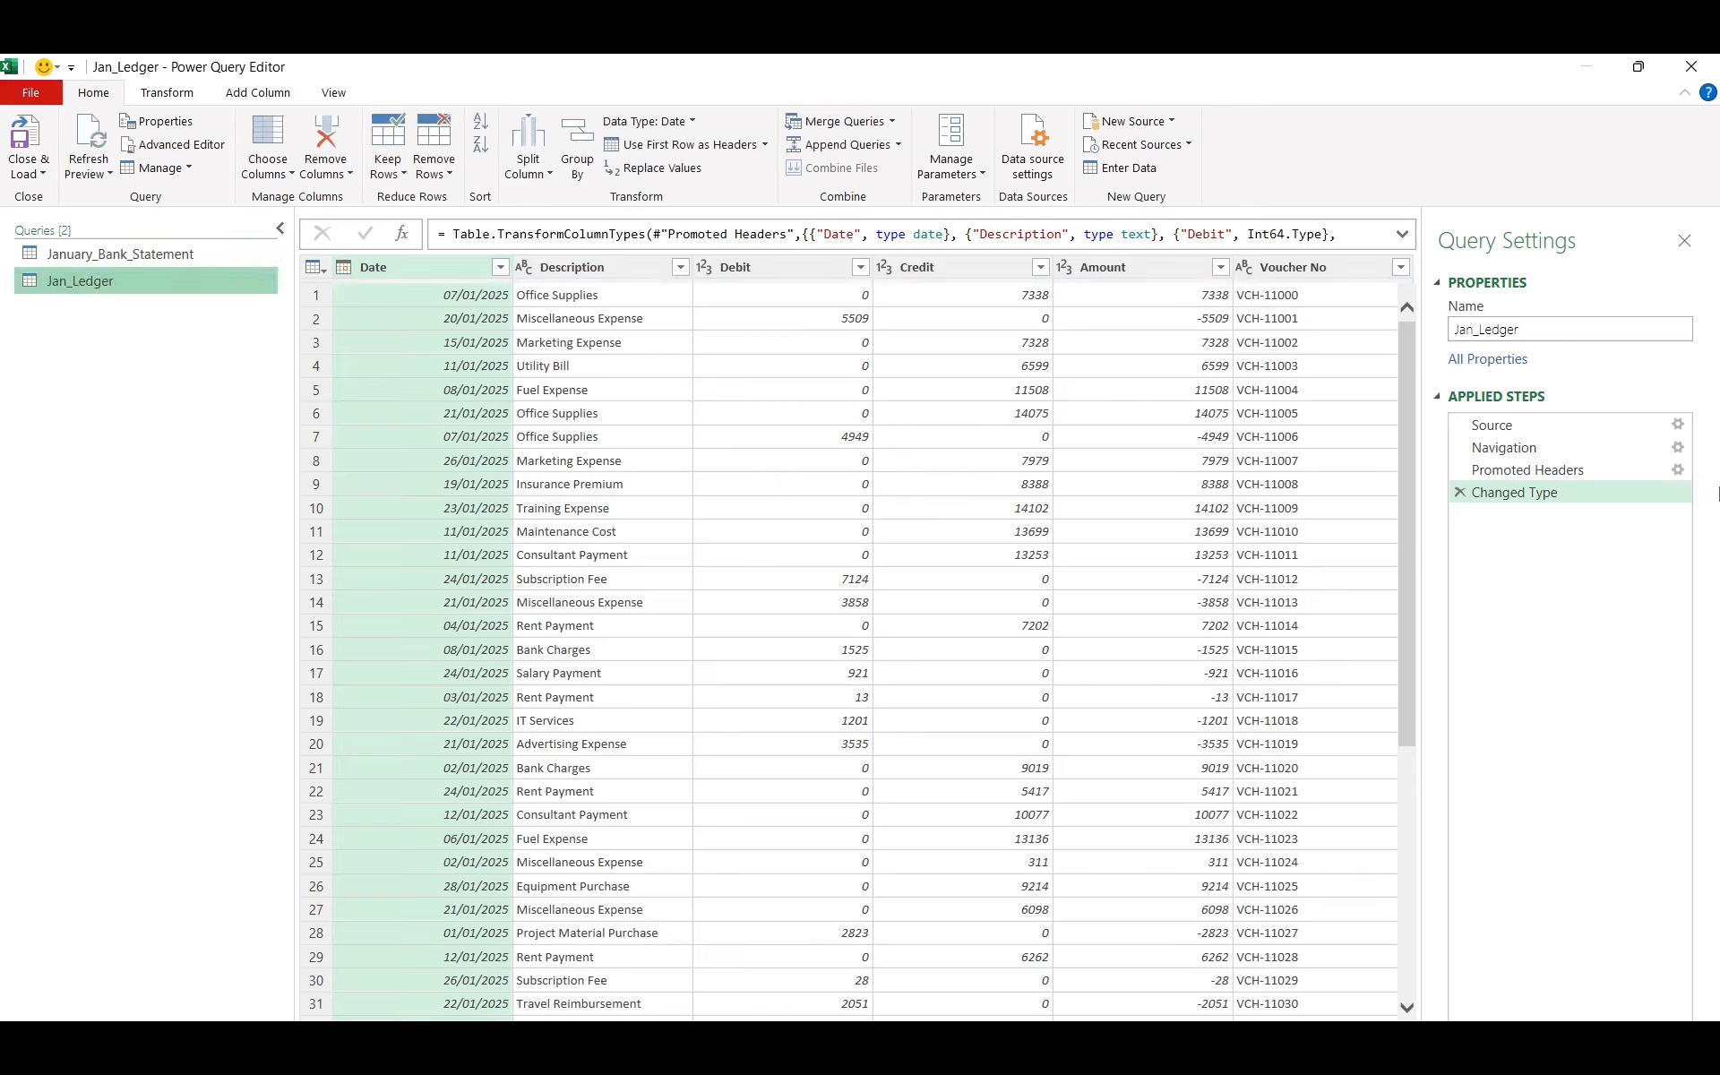
Trim and clean the text in the ledger's Description column
{"action": "left_click", "coordinate": [561, 270]}
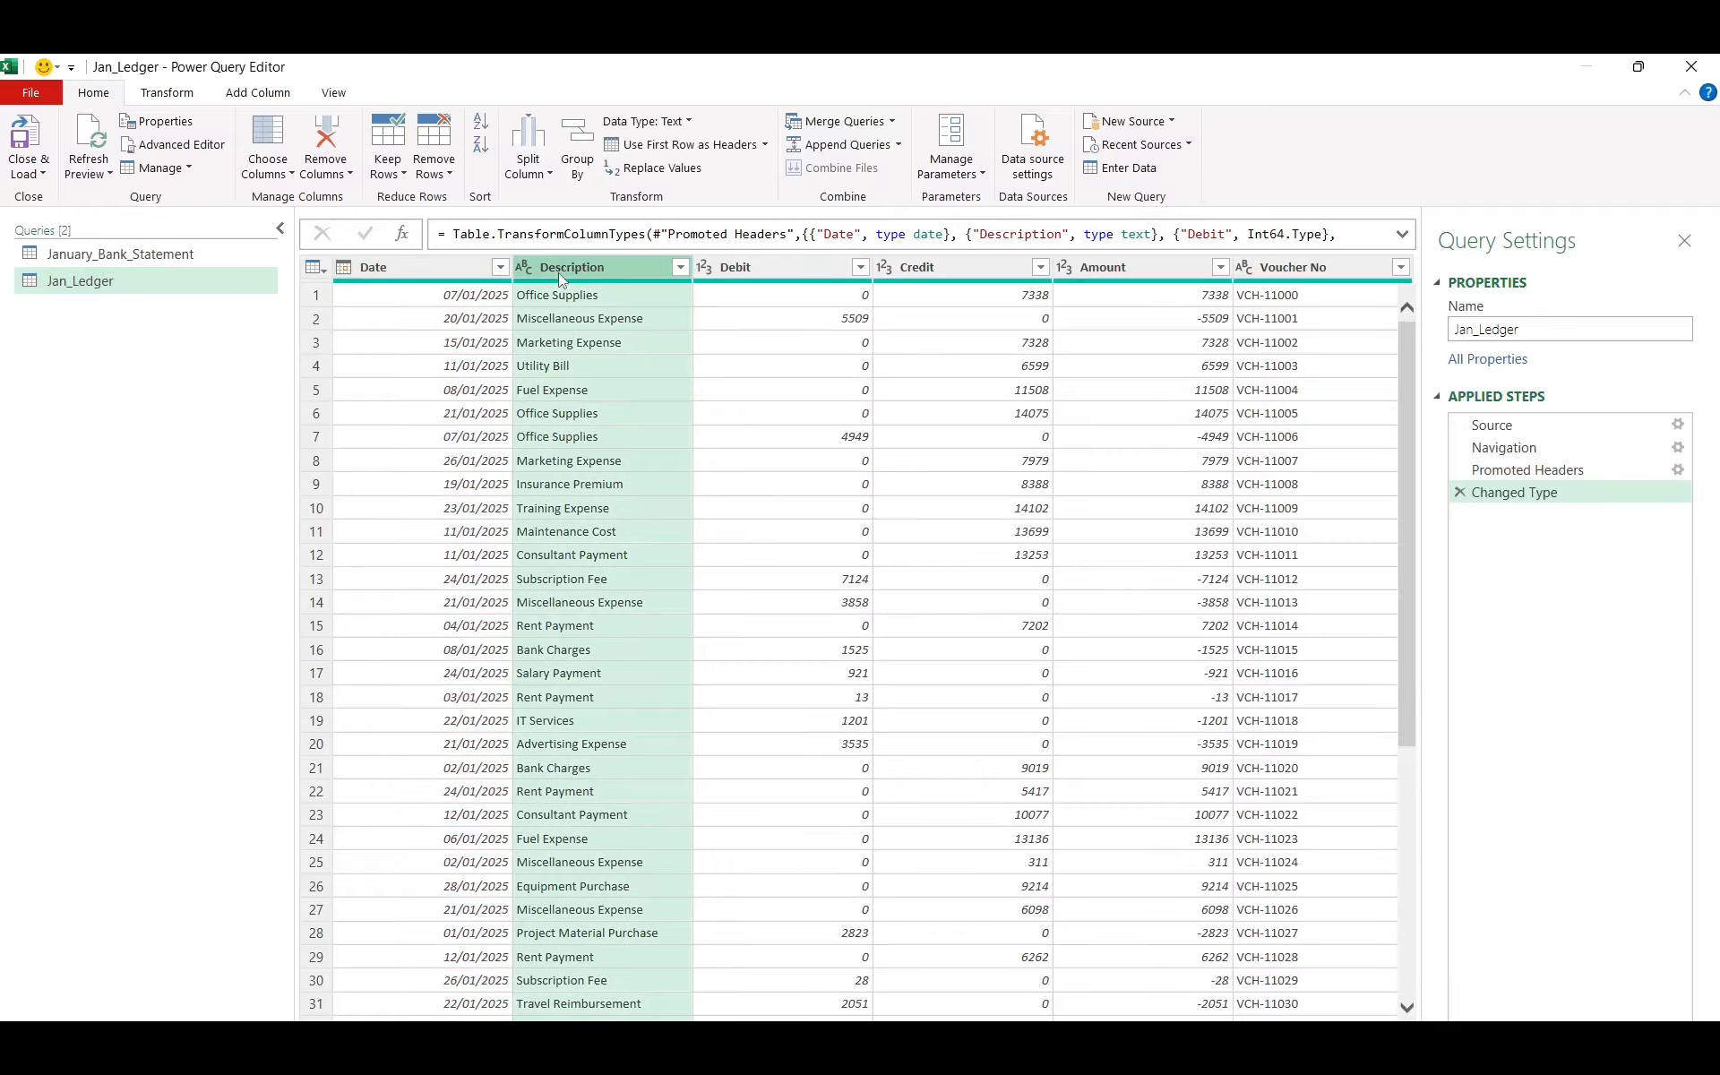
{"action": "left_click", "coordinate": [167, 92]}
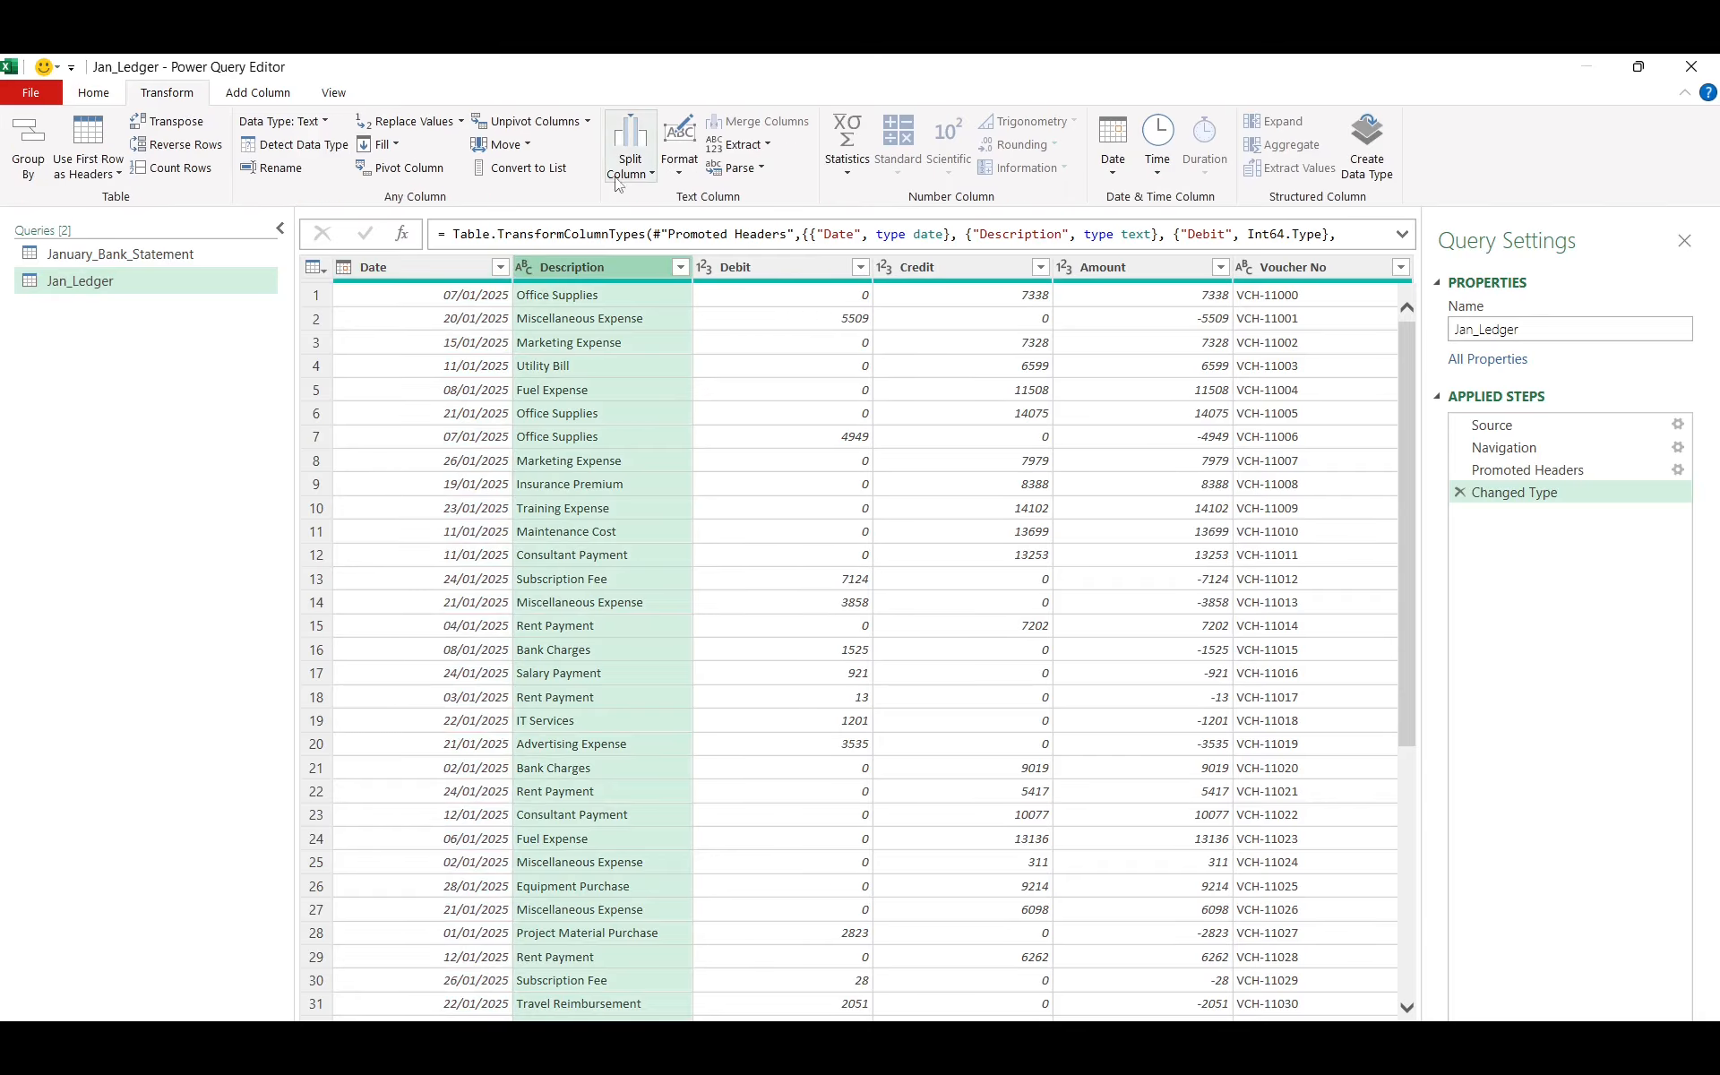
{"action": "left_click", "coordinate": [679, 161]}
{"action": "left_click", "coordinate": [692, 267]}
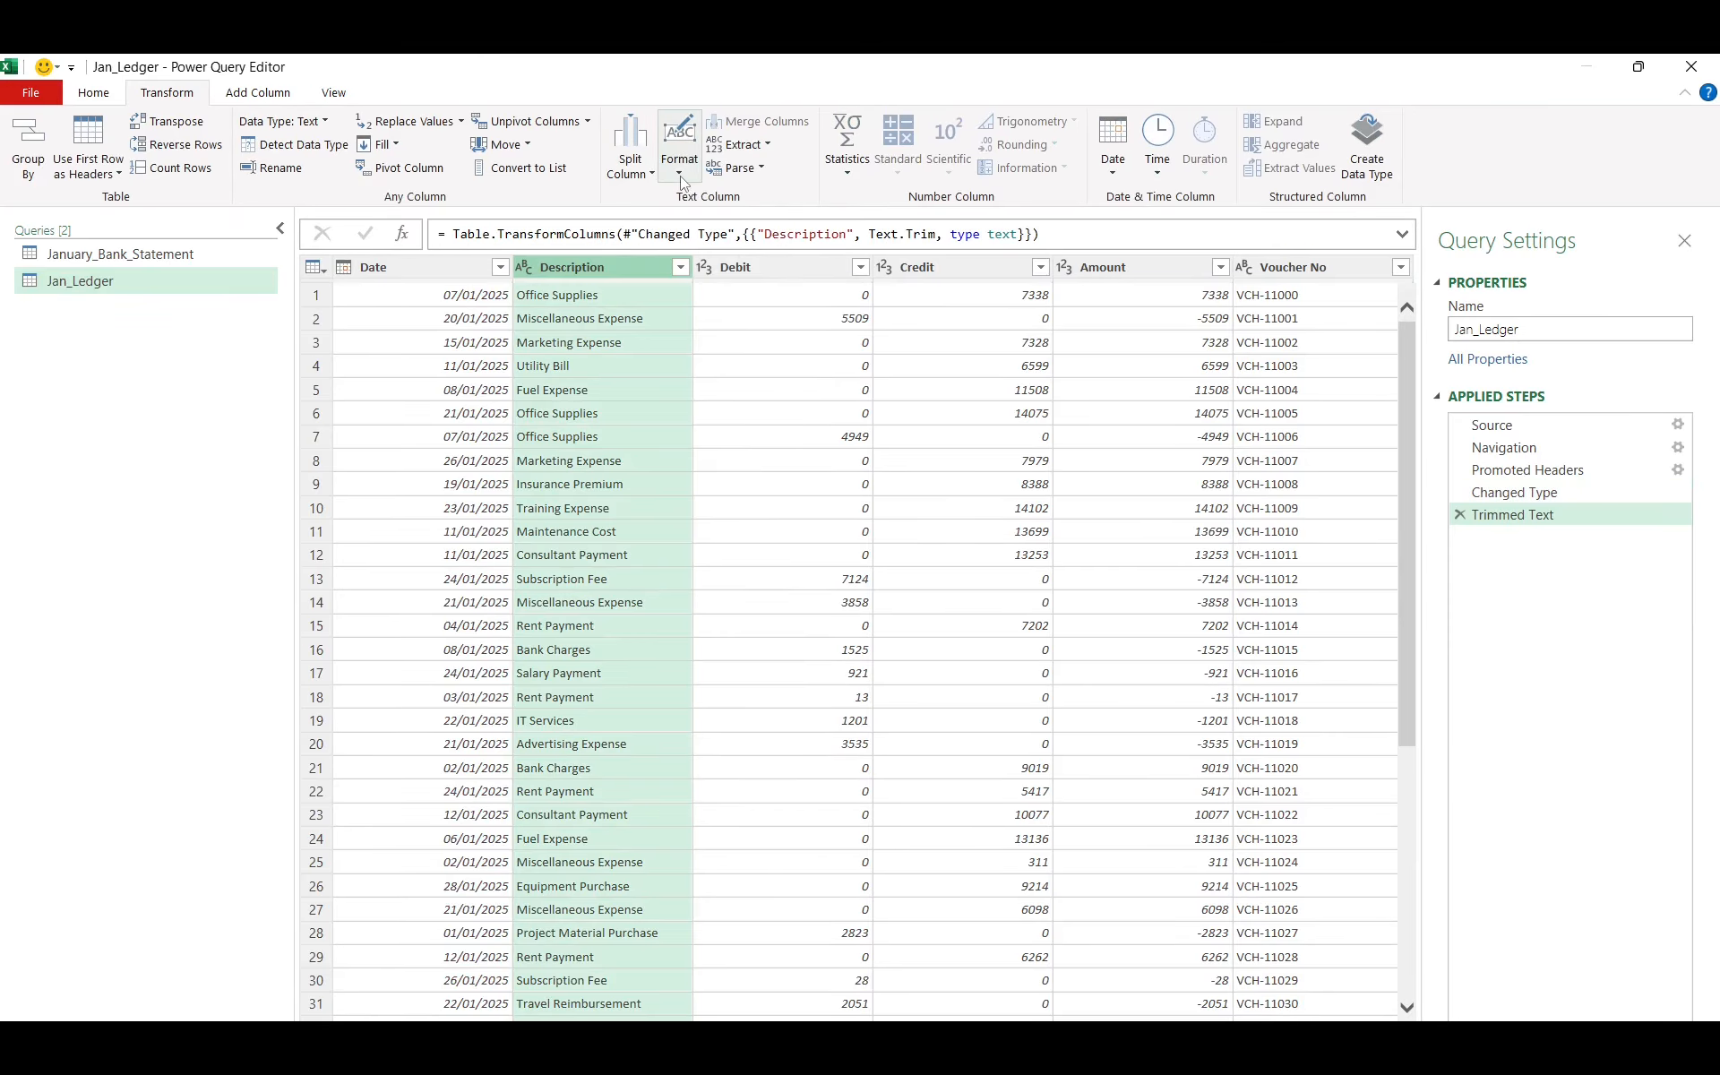
{"action": "left_click", "coordinate": [679, 153]}
{"action": "left_click", "coordinate": [706, 294]}
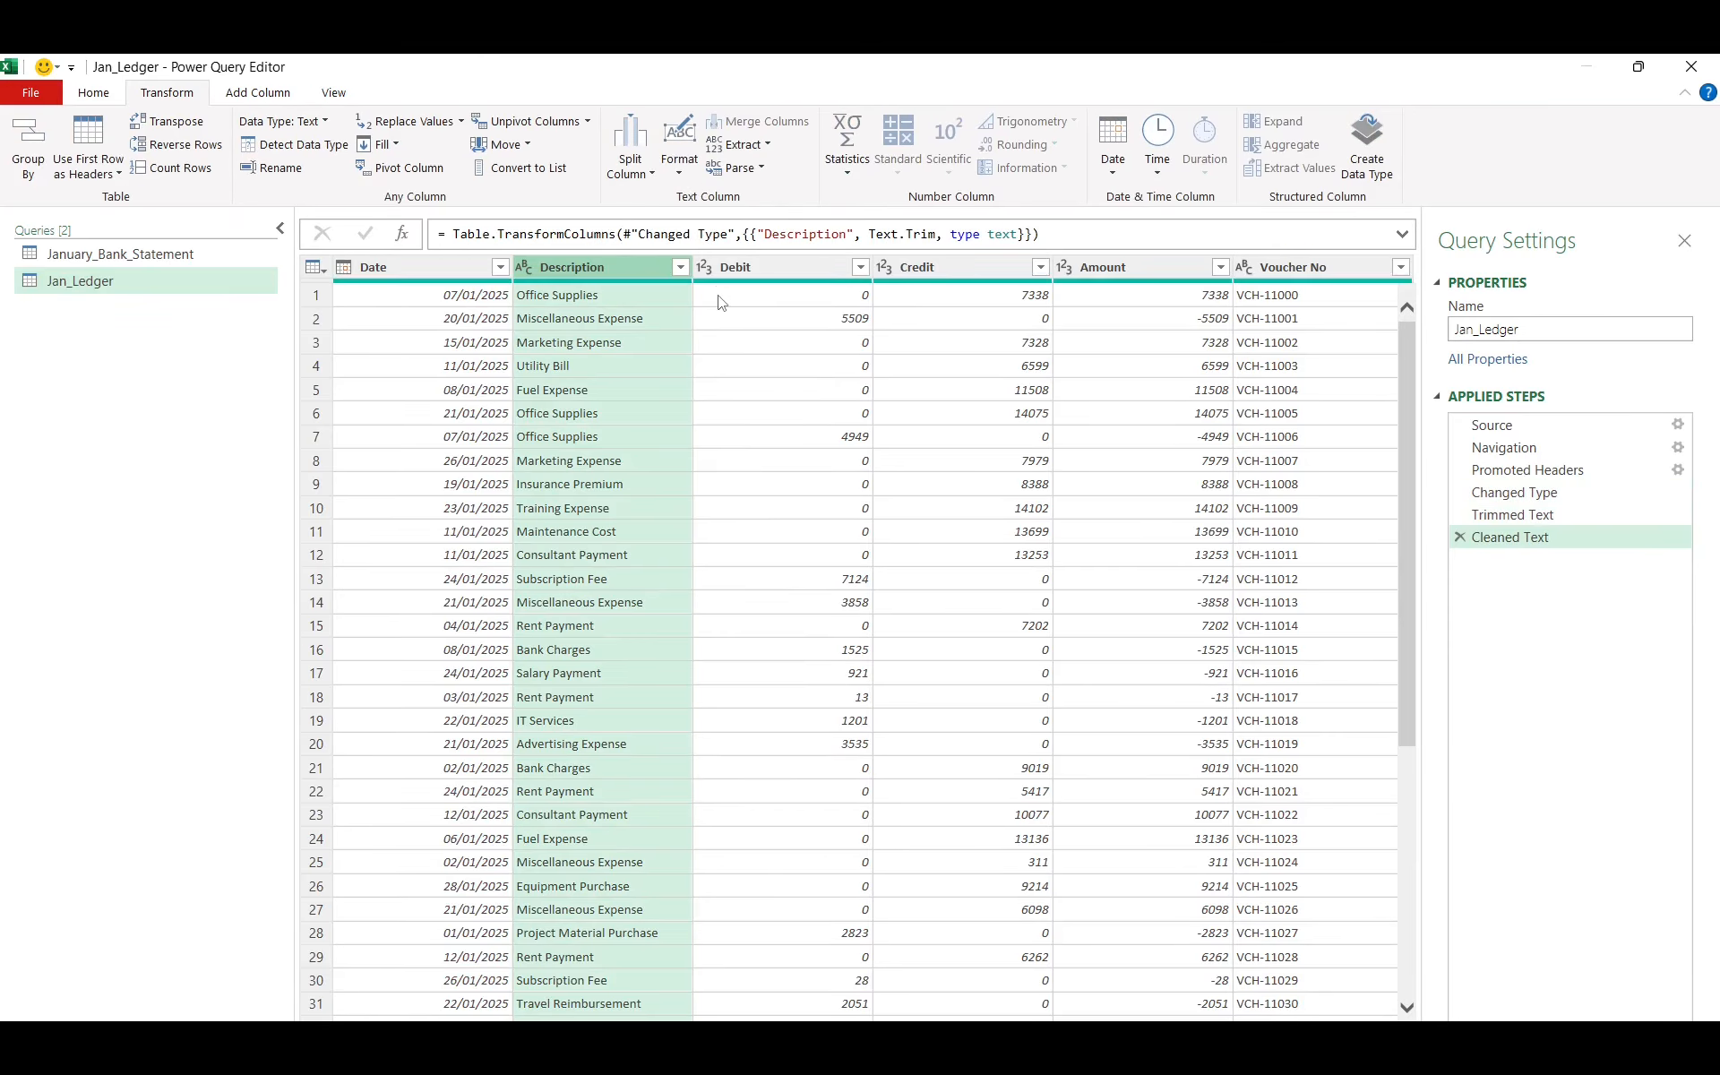
Change the ledger's Debit, Credit and Amount columns to the Decimal Number type
{"action": "left_click", "coordinate": [709, 266]}
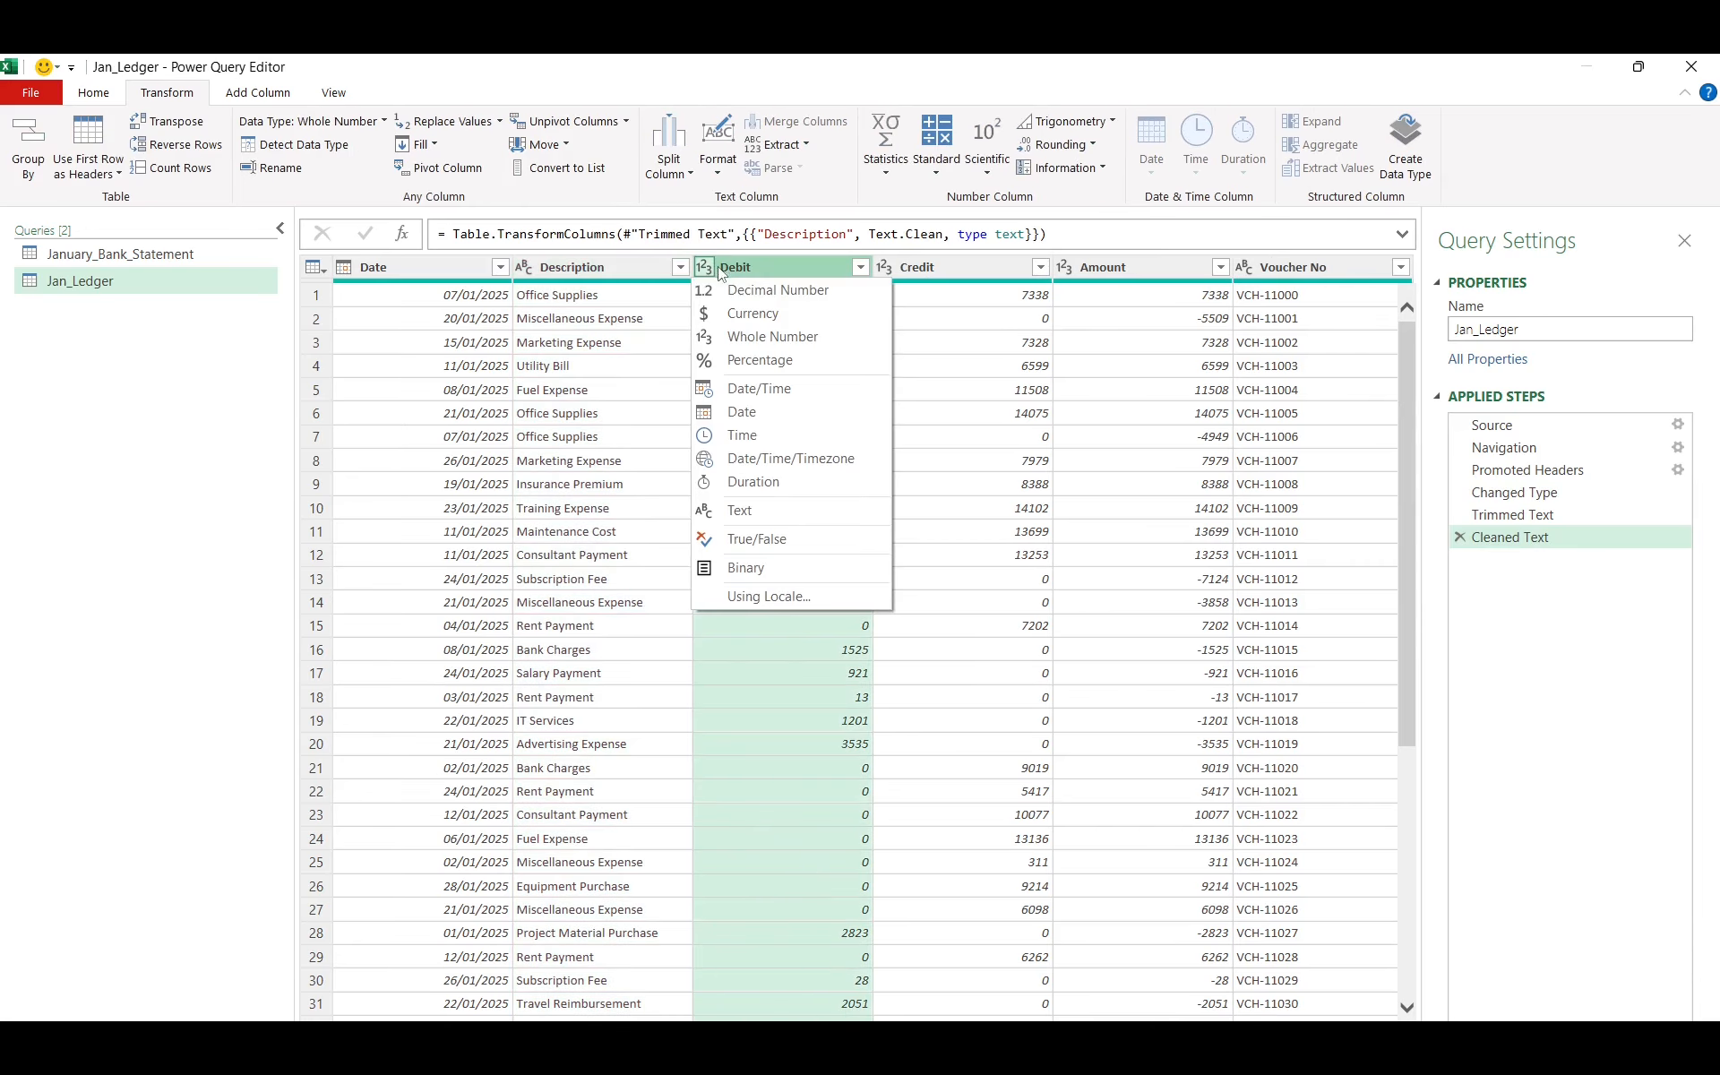
{"action": "left_click", "coordinate": [753, 291]}
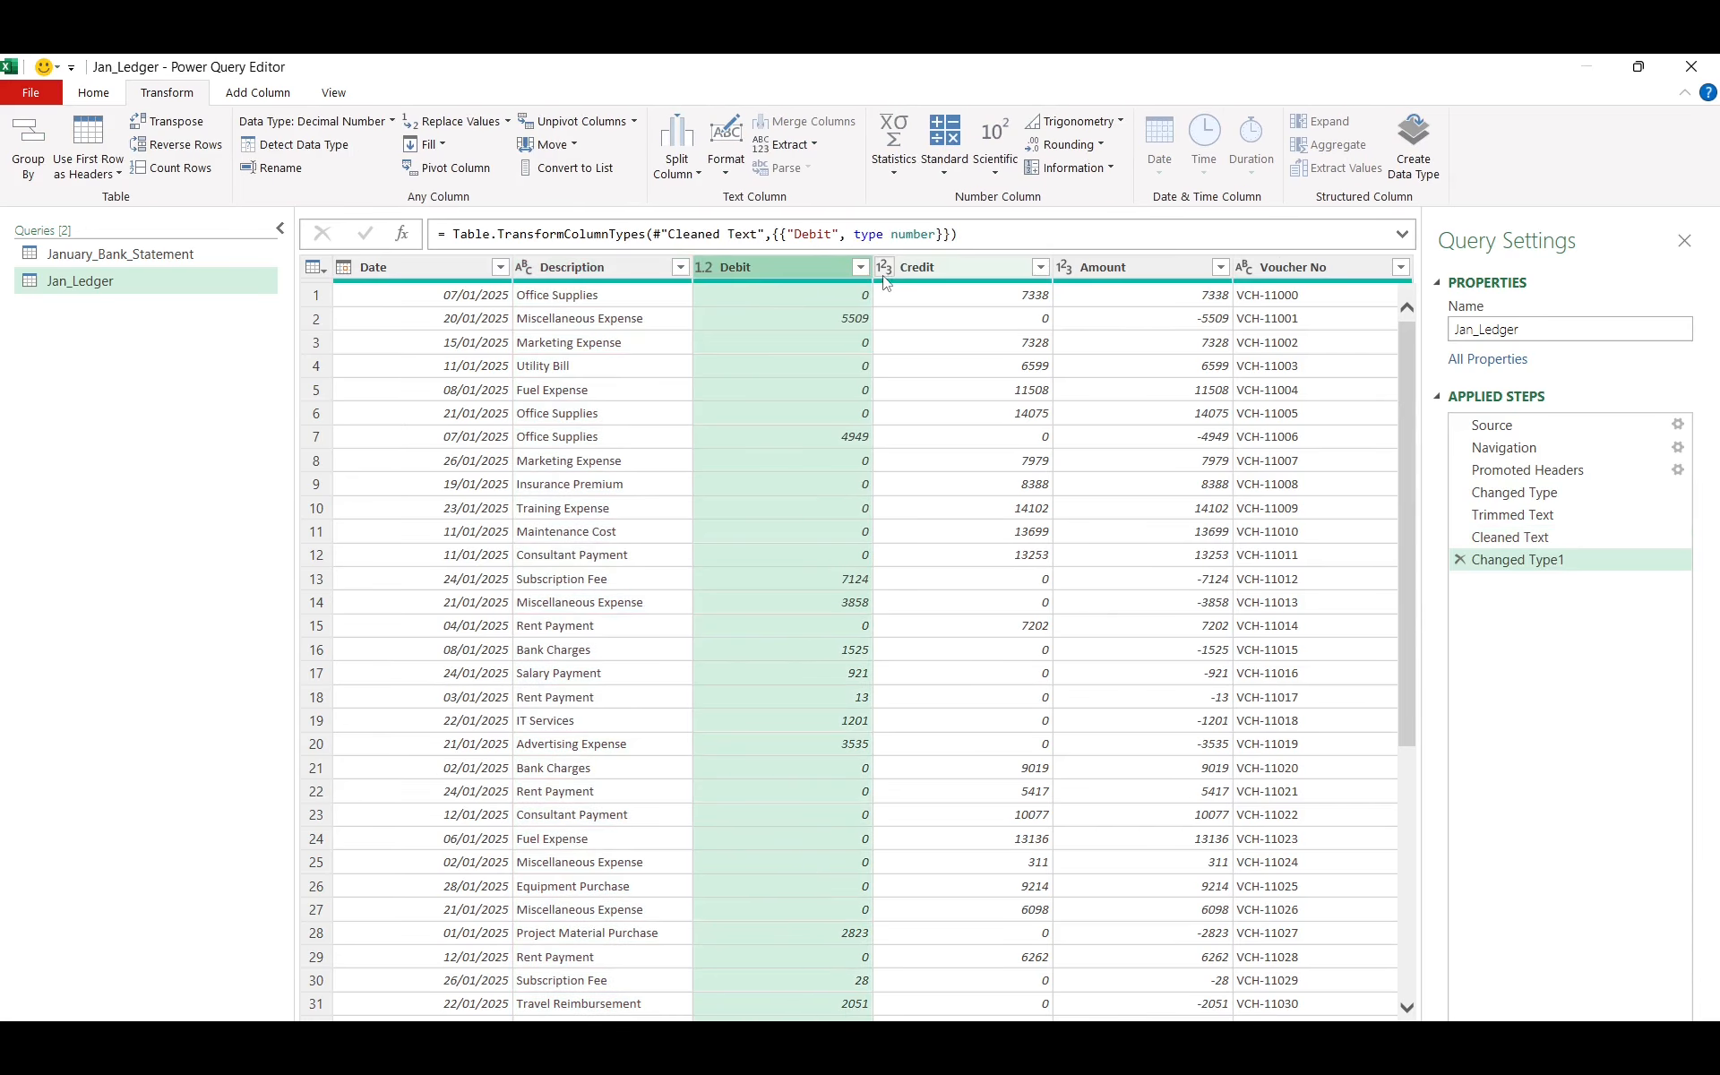
{"action": "left_click", "coordinate": [883, 267]}
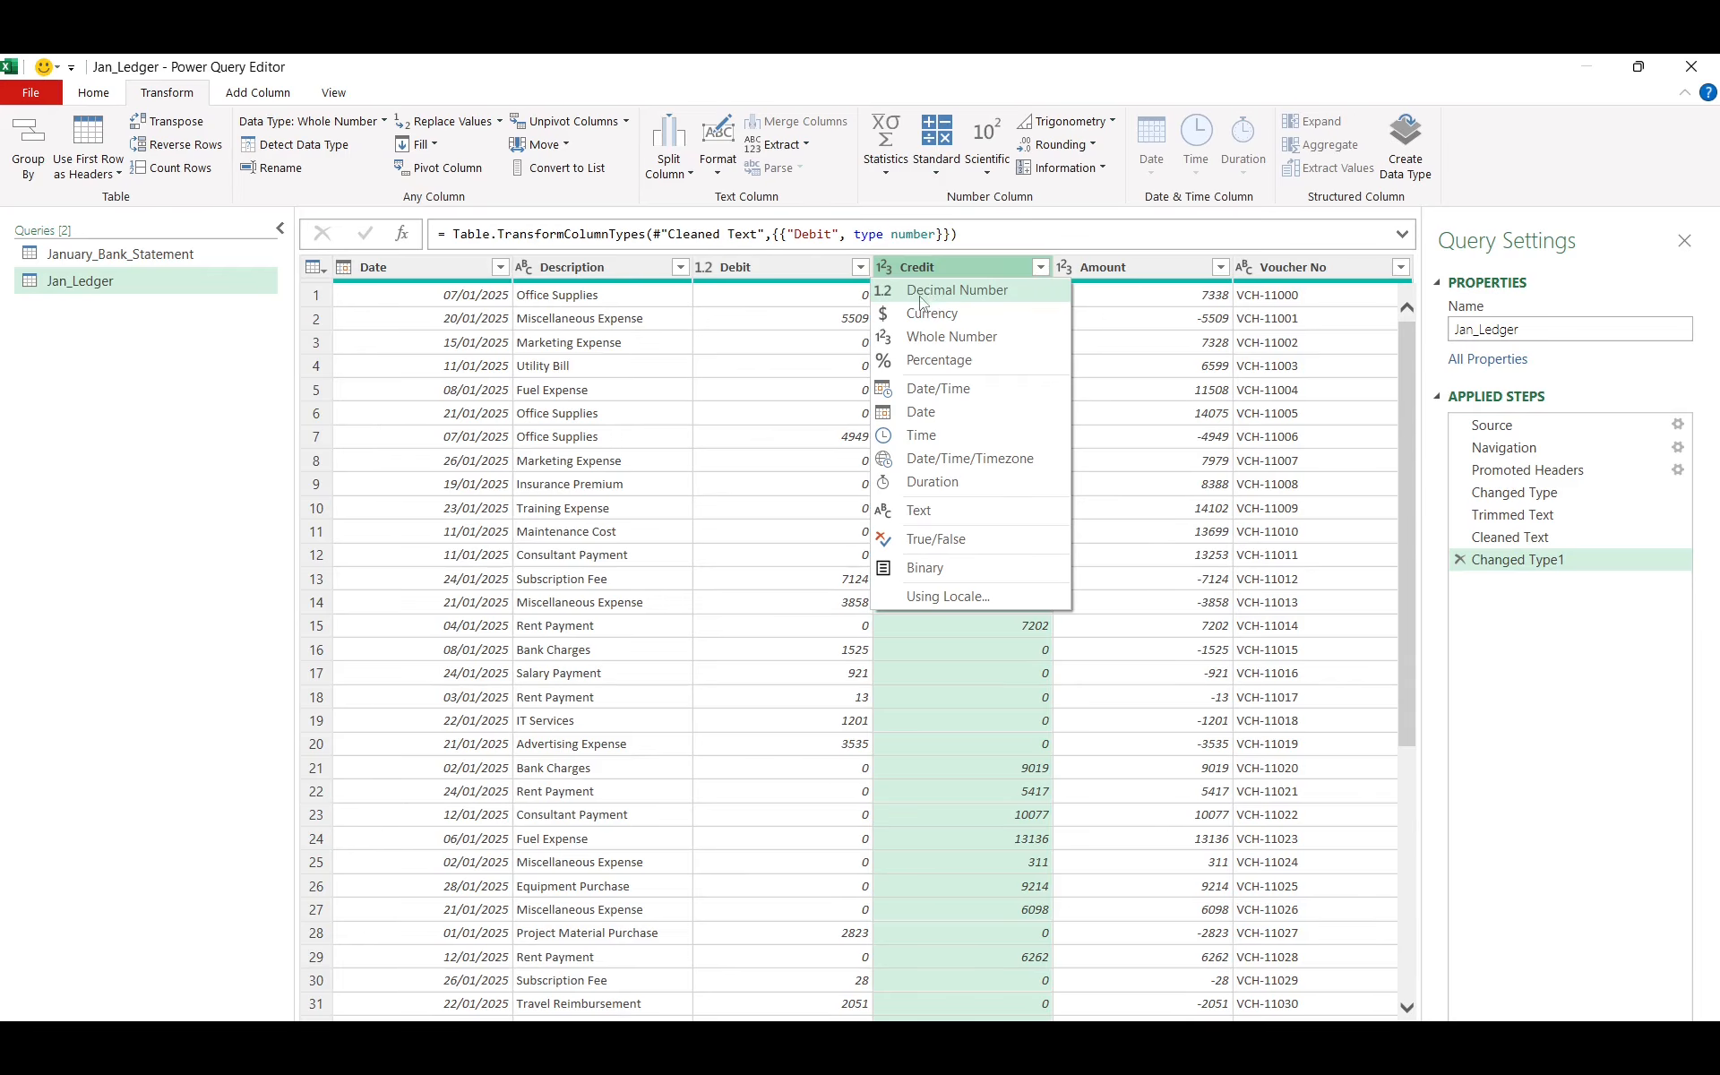
{"action": "left_click", "coordinate": [915, 298]}
{"action": "left_click", "coordinate": [1063, 271]}
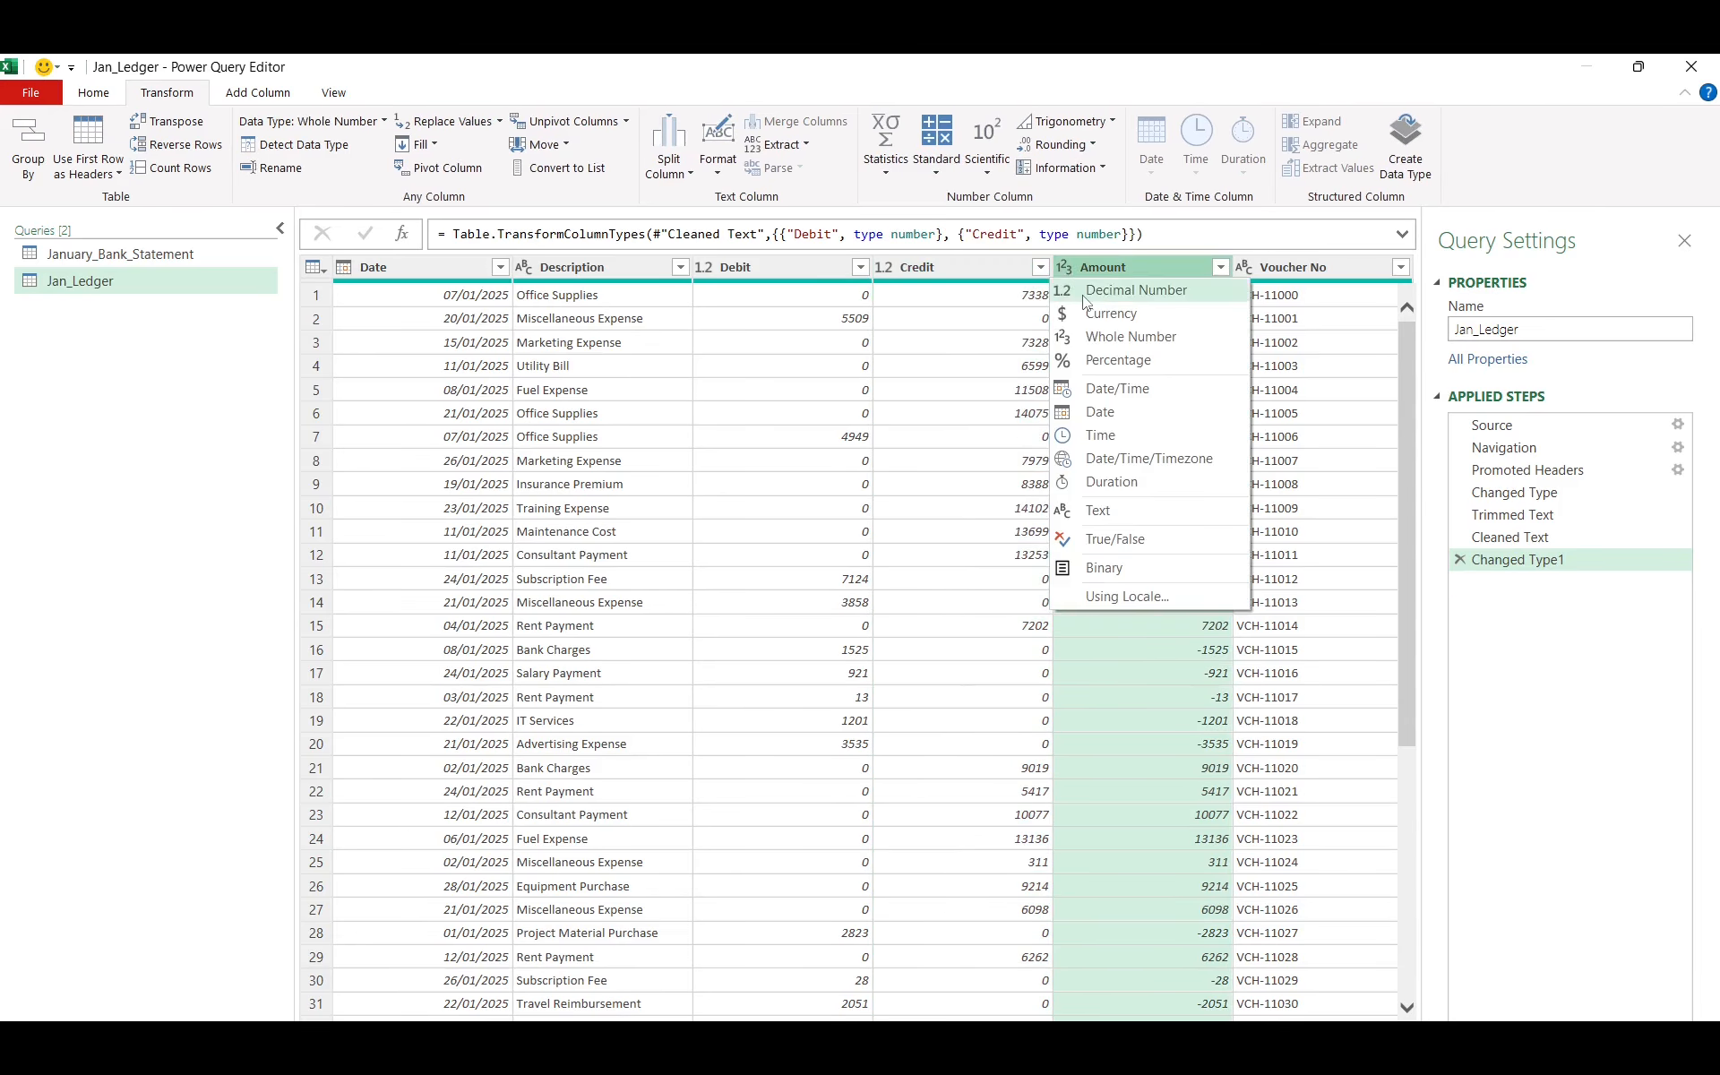
{"action": "left_click", "coordinate": [1083, 293]}
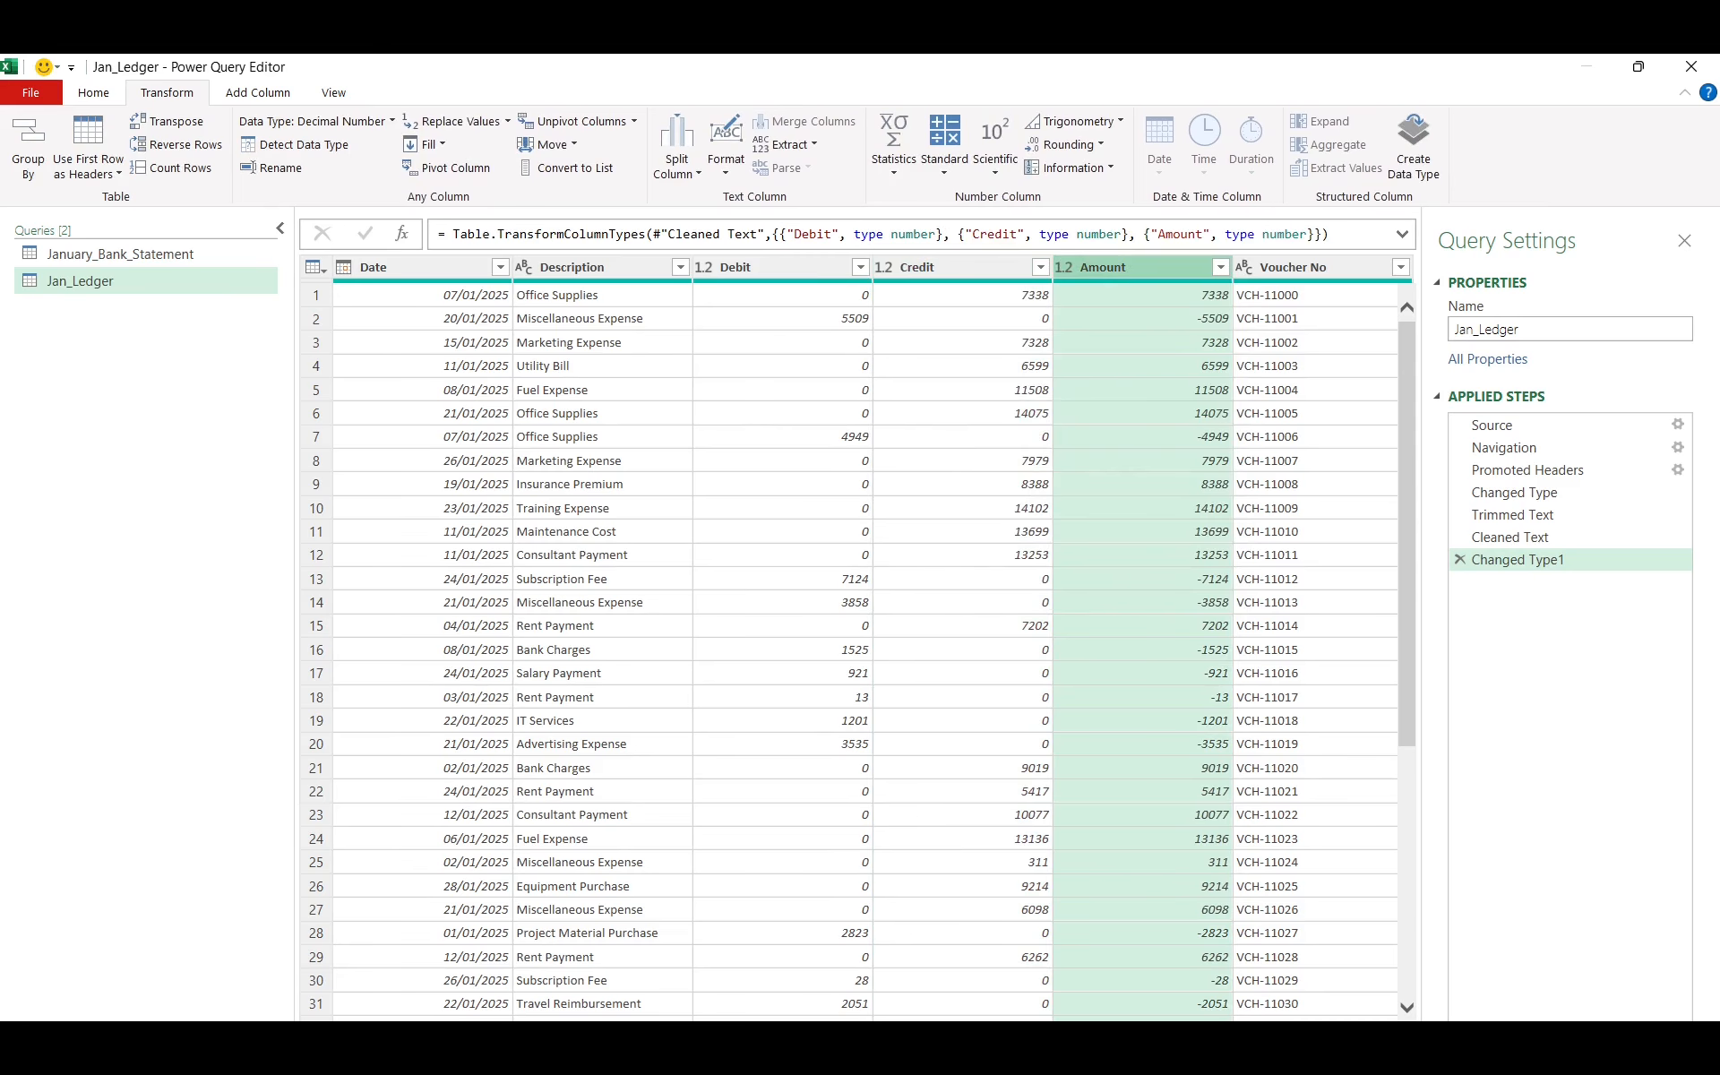
Add a custom column to Jan_Ledger with the formula Date.ToText([Date],"yyyy-MM-dd")&"-"&Number.ToText(Number.Abs([Amount]))
{"action": "scroll", "coordinate": [874, 637], "scroll_direction": "right", "scroll_amount": 1}
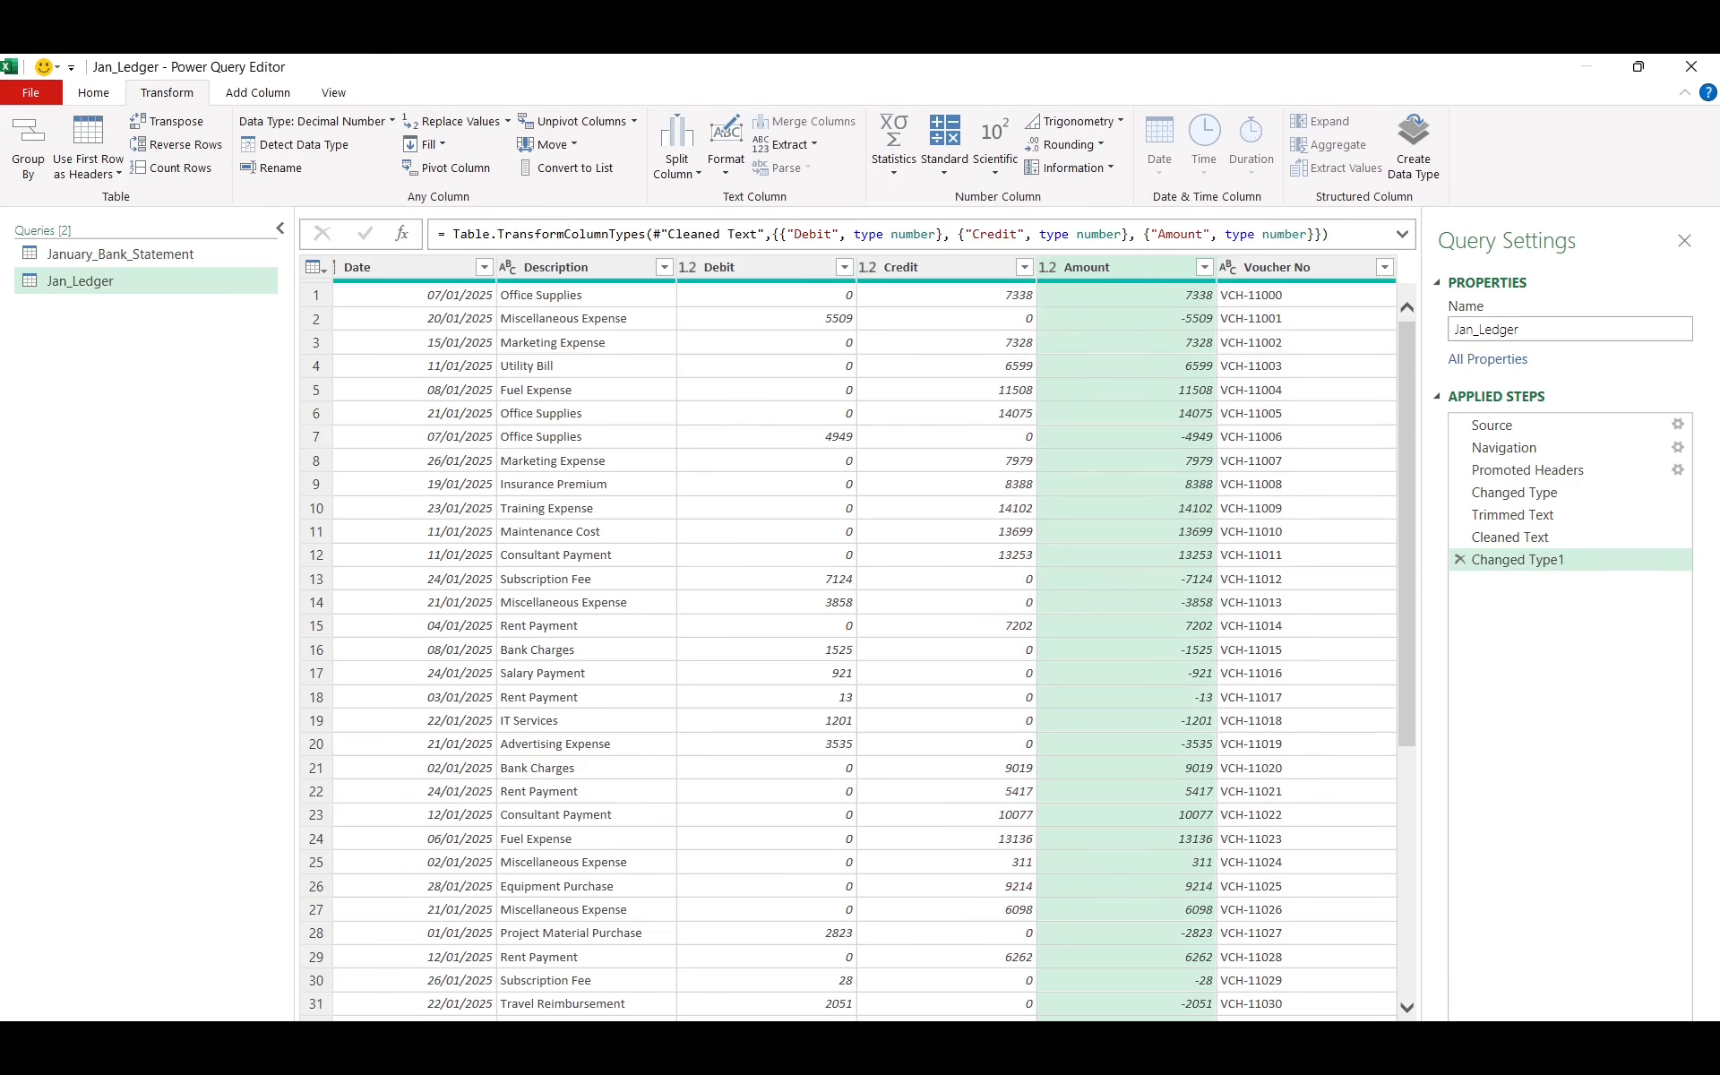
{"action": "left_click", "coordinate": [1313, 267]}
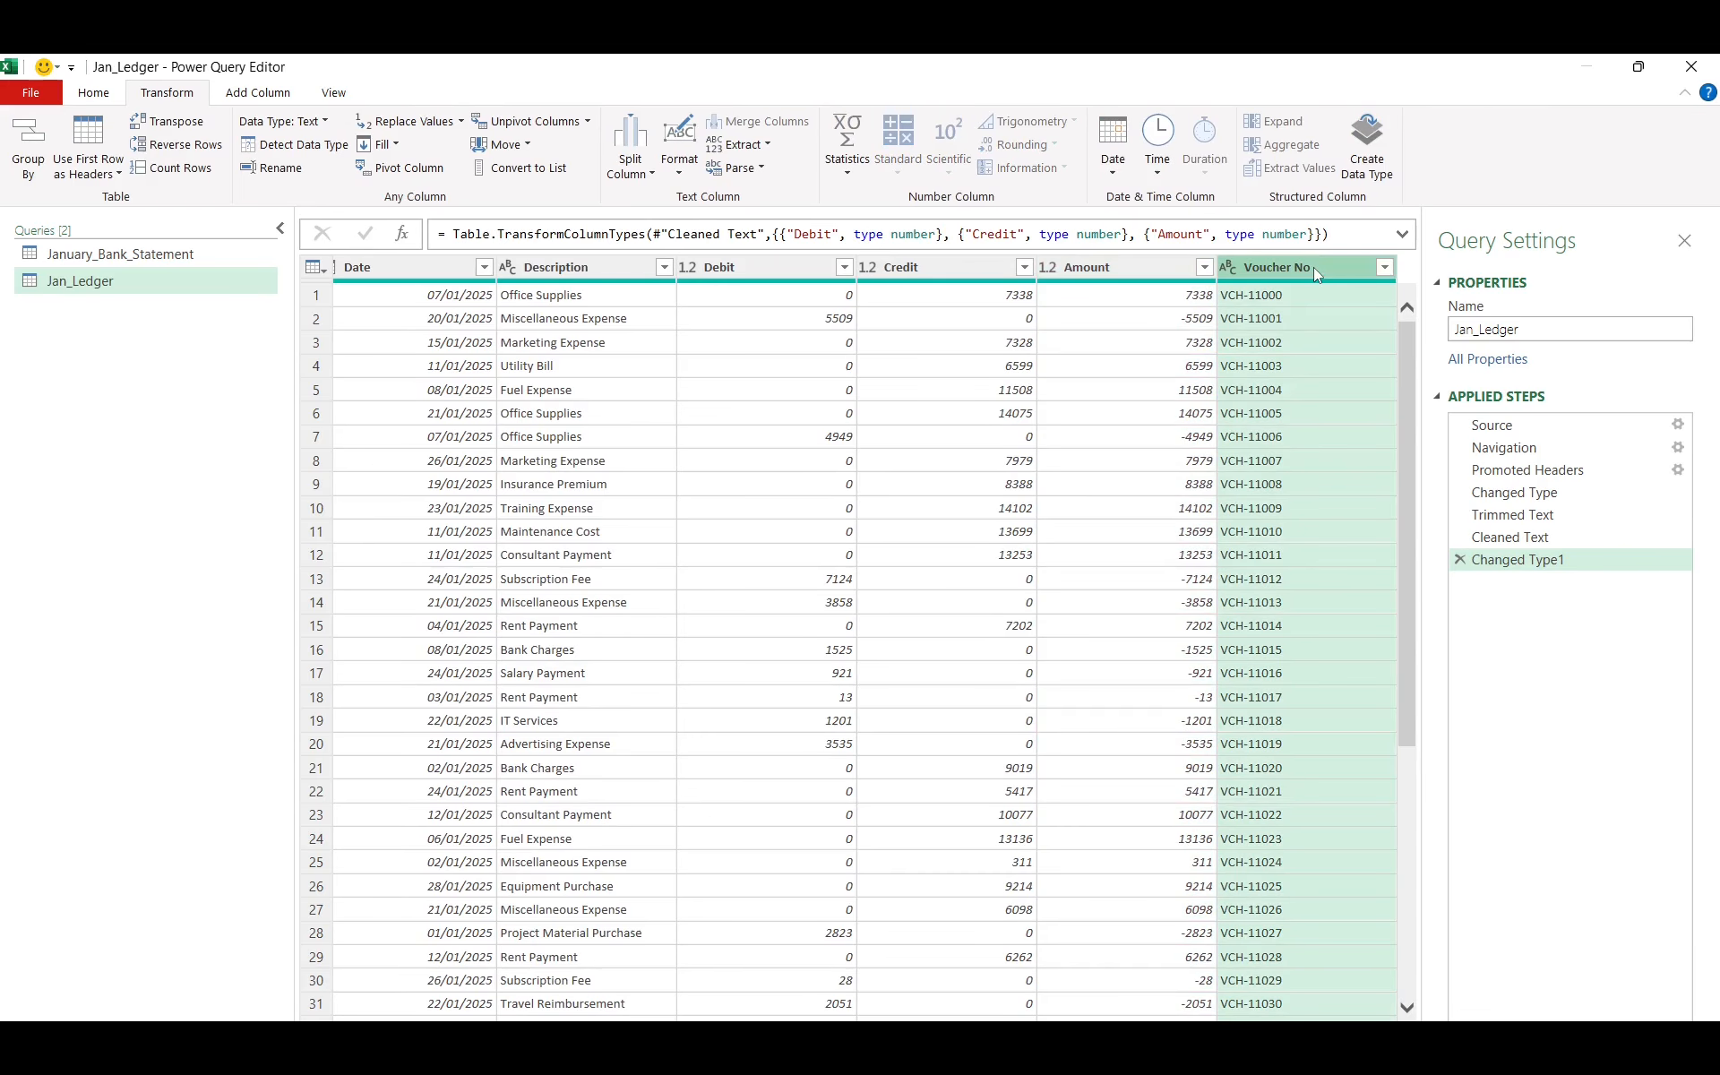
{"action": "left_click", "coordinate": [239, 94]}
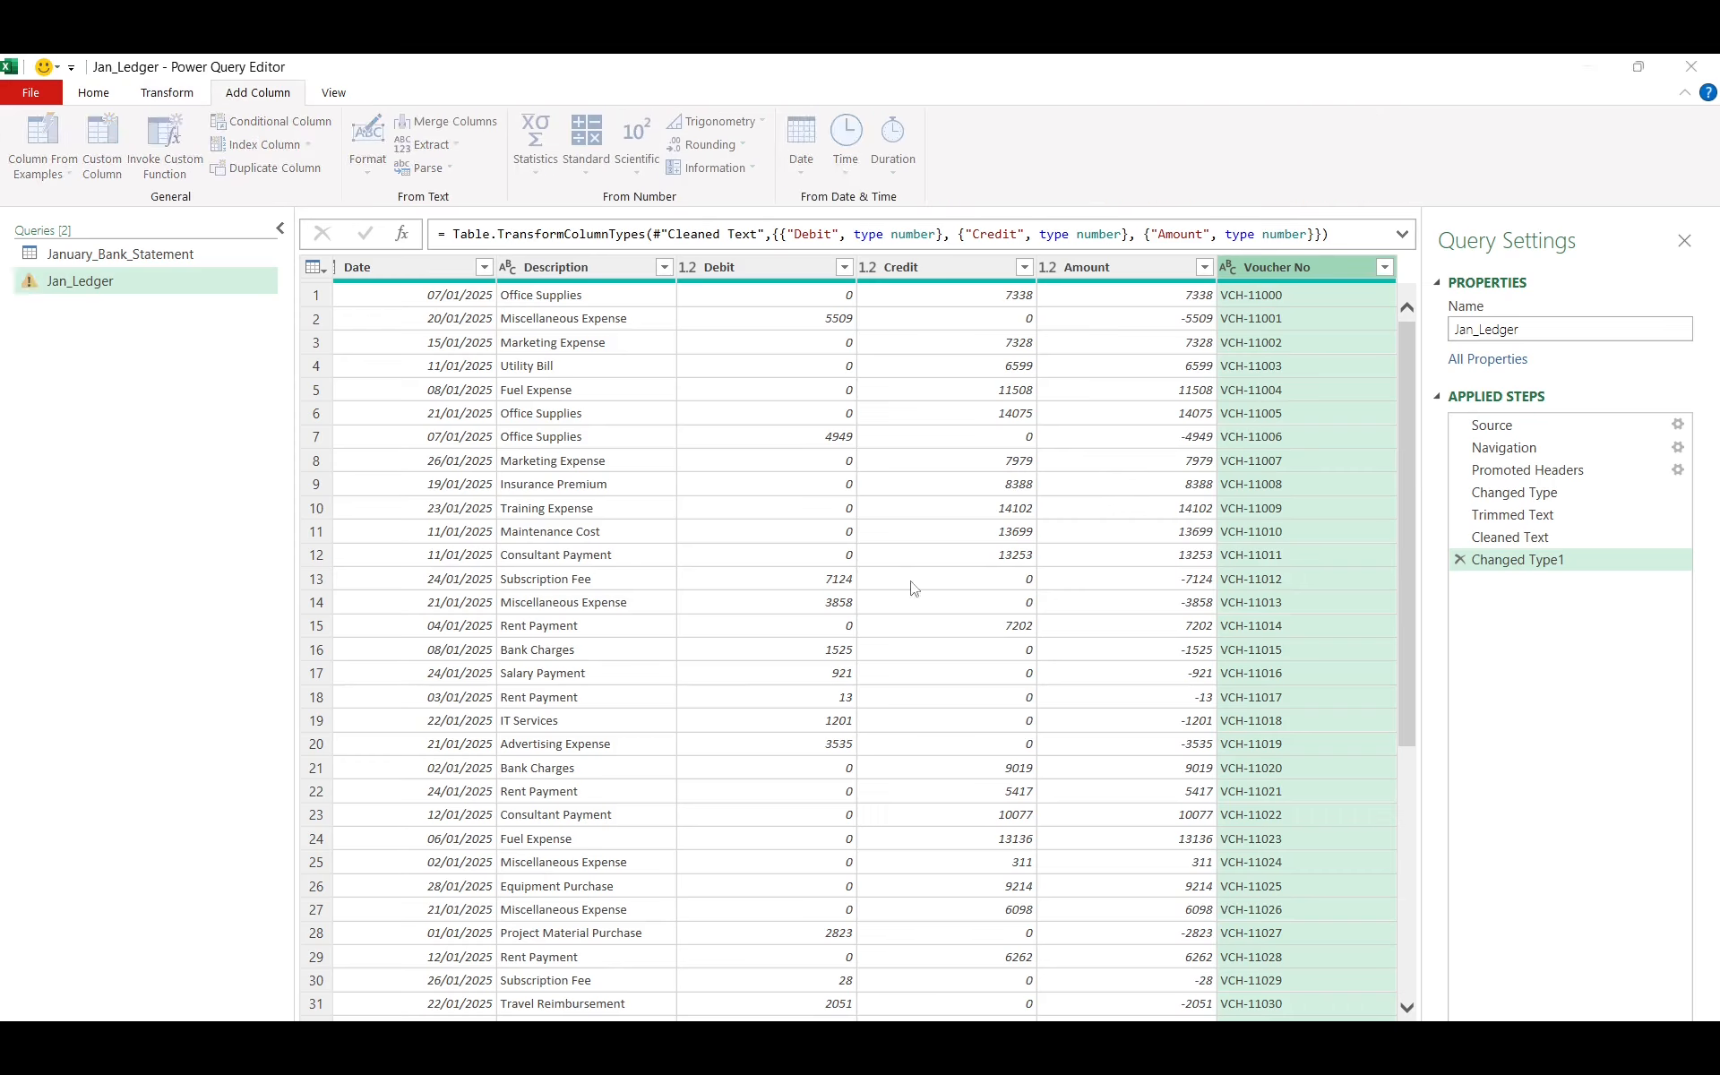
{"action": "left_click", "coordinate": [102, 143]}
{"action": "left_click", "coordinate": [624, 523]}
{"action": "type", "text": "Date.ToText([Date],\"yyyy-MM-dd\")&\"-\"&Number.ToText(Number.Abs([Amount]))"}
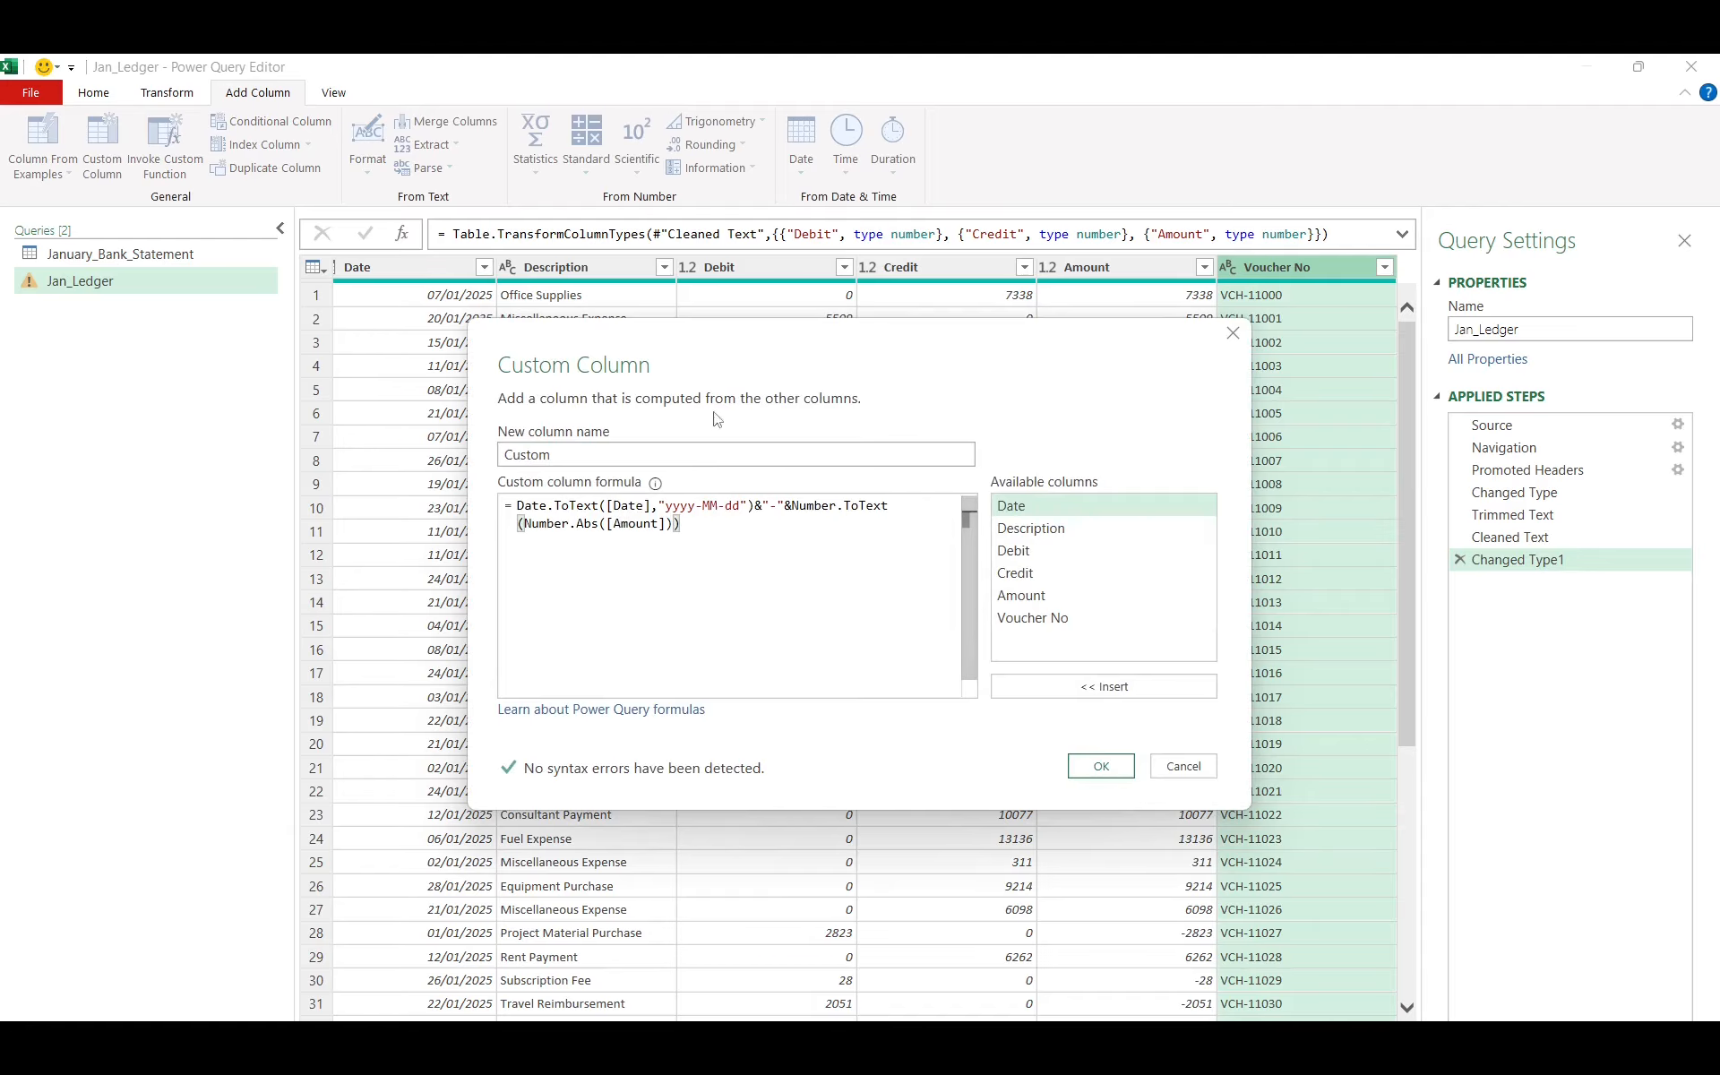
{"action": "left_click", "coordinate": [1086, 767]}
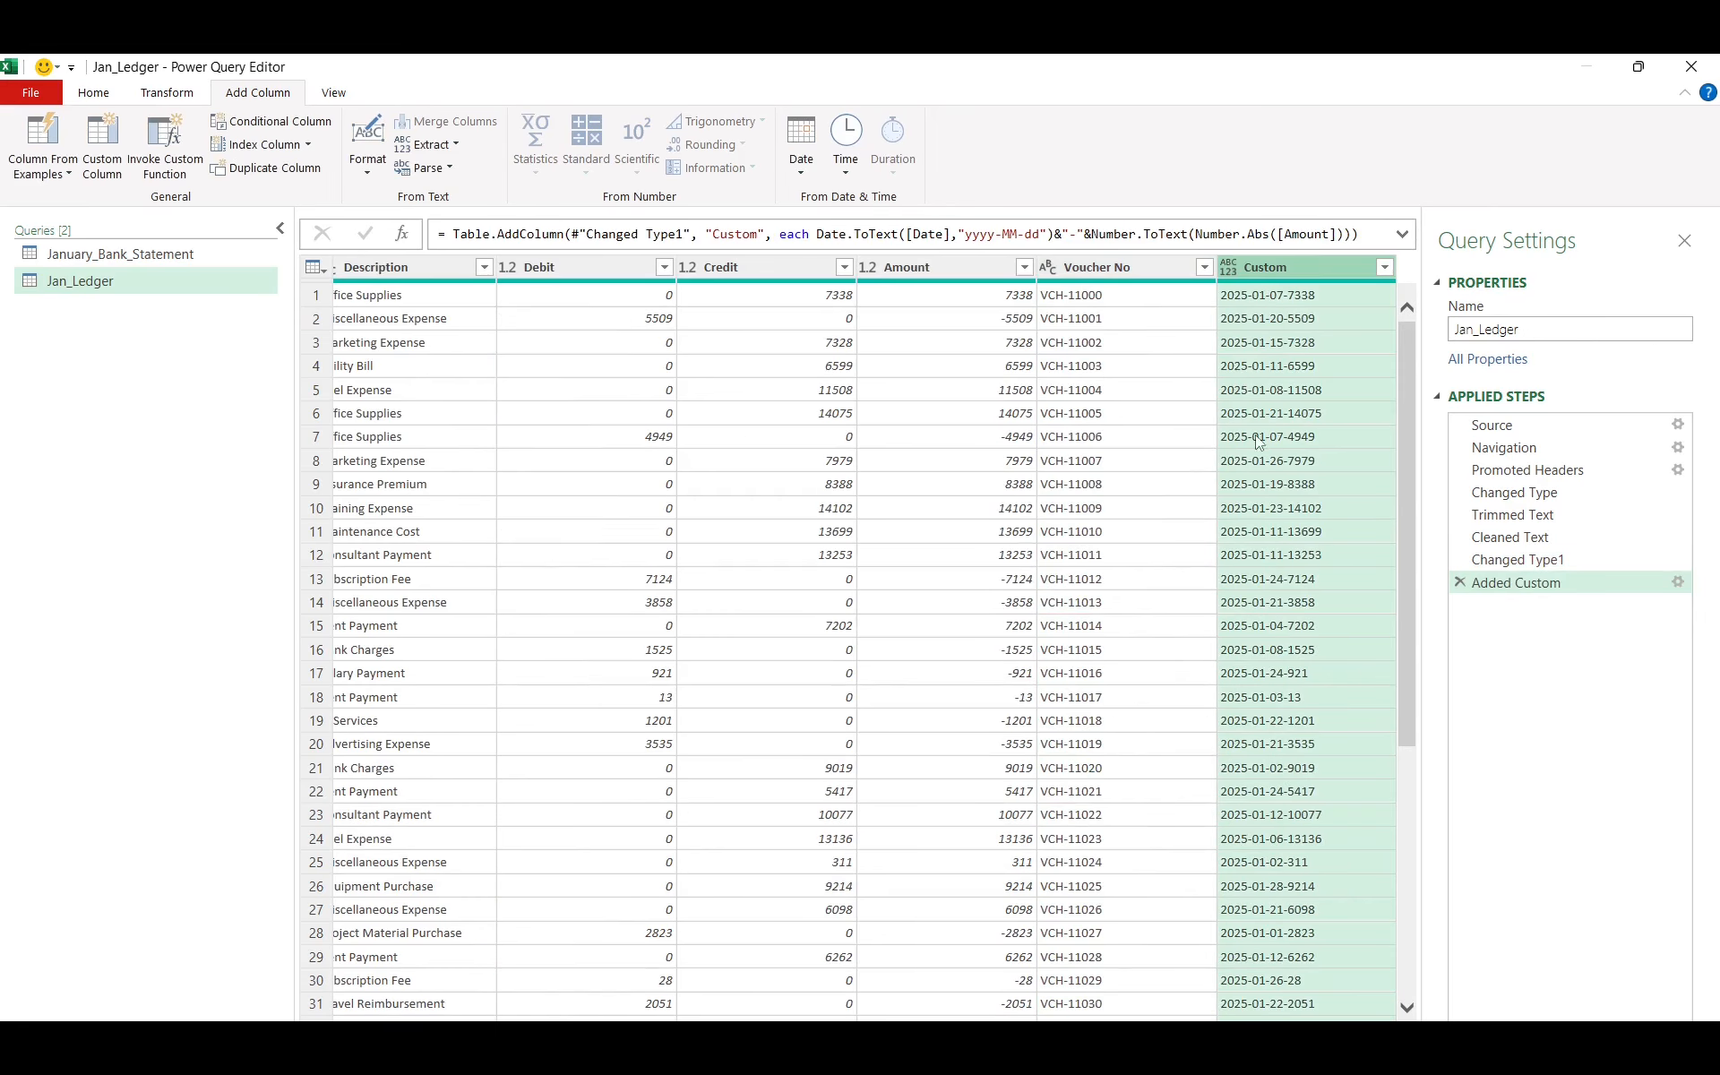
Rename the ledger's new custom column as Matchkey
{"action": "mouse_move", "coordinate": [1184, 1030]}
{"action": "left_mouse_down"}
{"action": "mouse_move", "coordinate": [1007, 1029]}
{"action": "mouse_move", "coordinate": [1184, 1029]}
{"action": "left_mouse_up"}
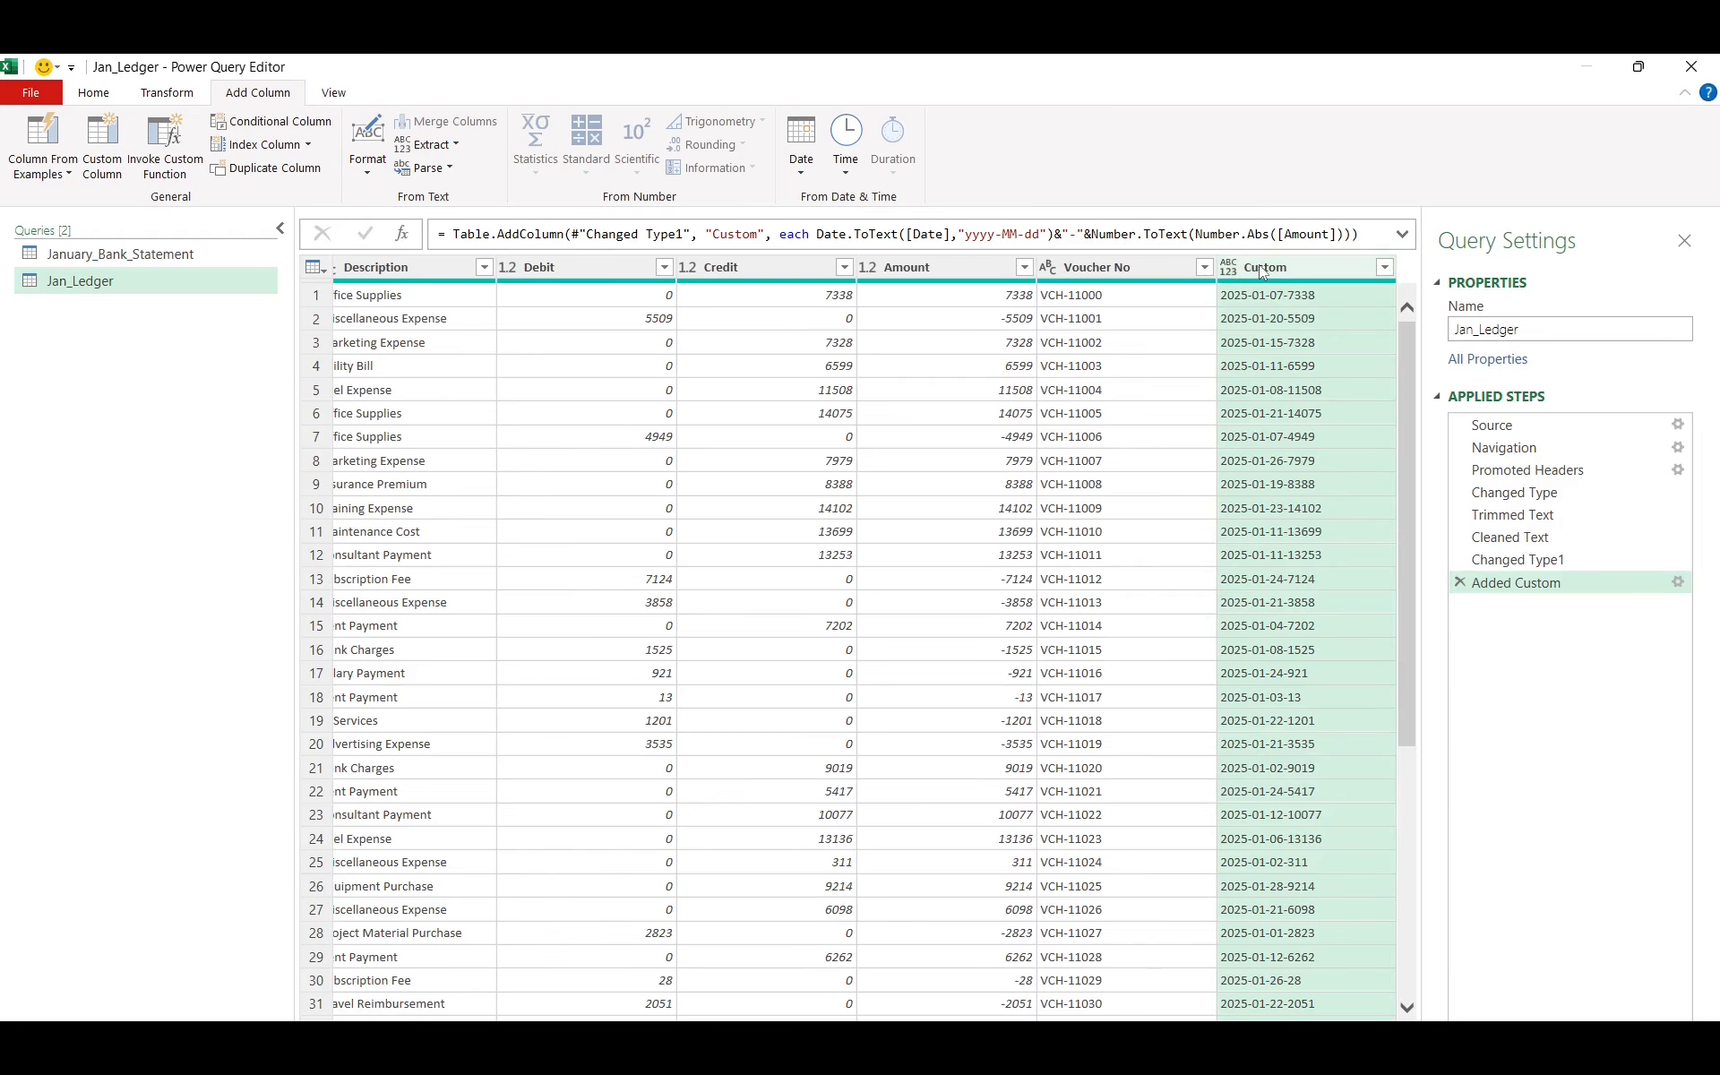
{"action": "double_click", "coordinate": [1300, 261]}
{"action": "type", "text": "Match"}
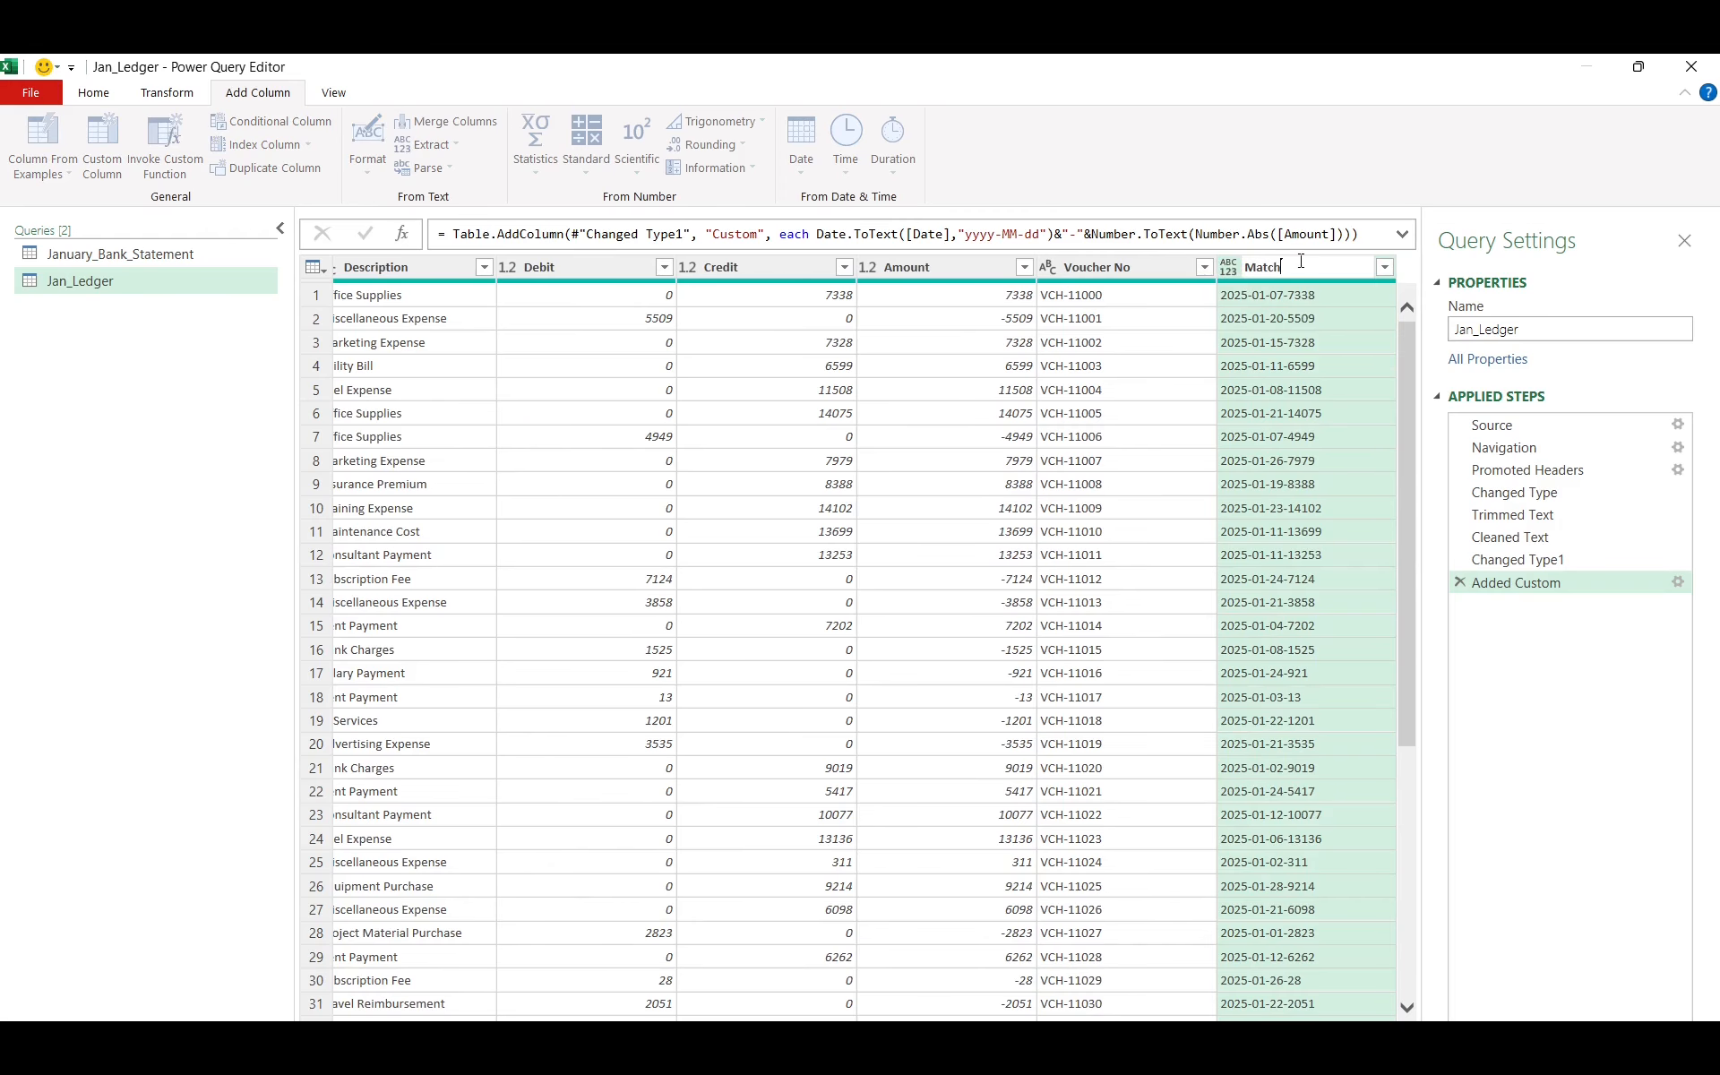
{"action": "type", "text": "key"}
{"action": "key", "text": "Return"}
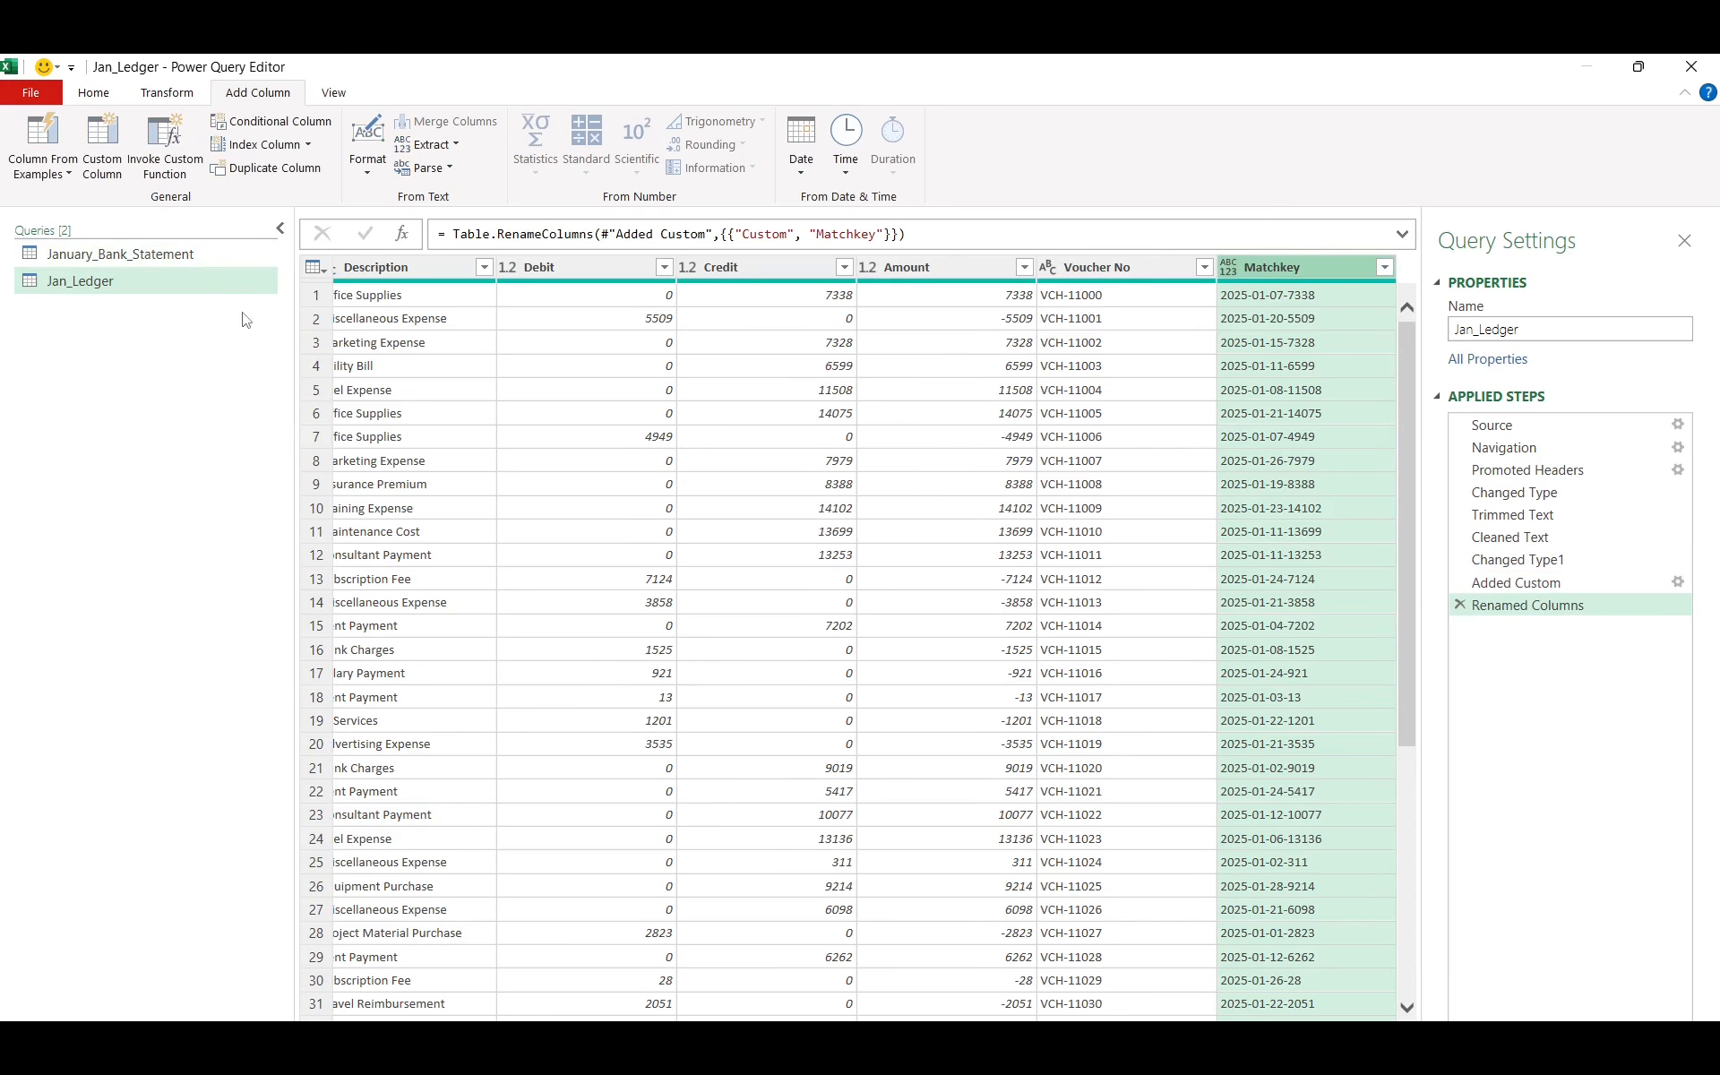
Merge the January_Bank_Statement query with Jan_Ledger on their Matchkey columns, using a Left Outer join
{"action": "left_click", "coordinate": [99, 254]}
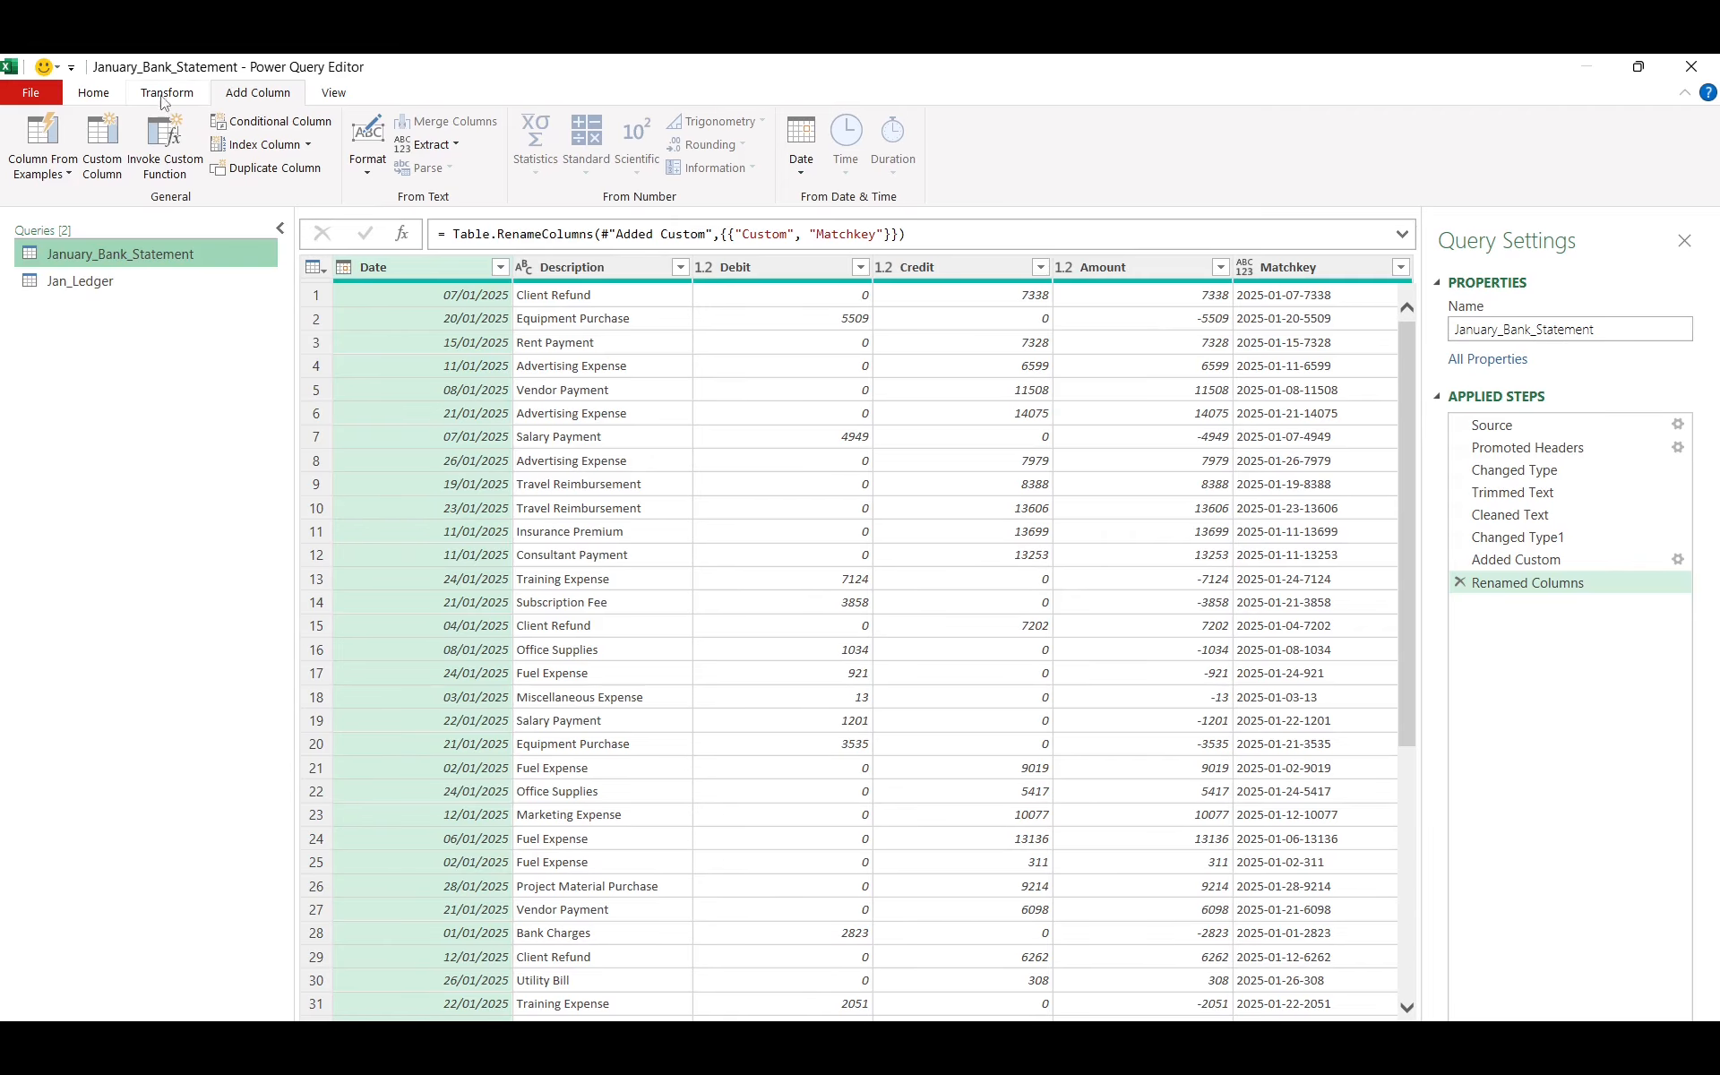
{"action": "left_click", "coordinate": [89, 96]}
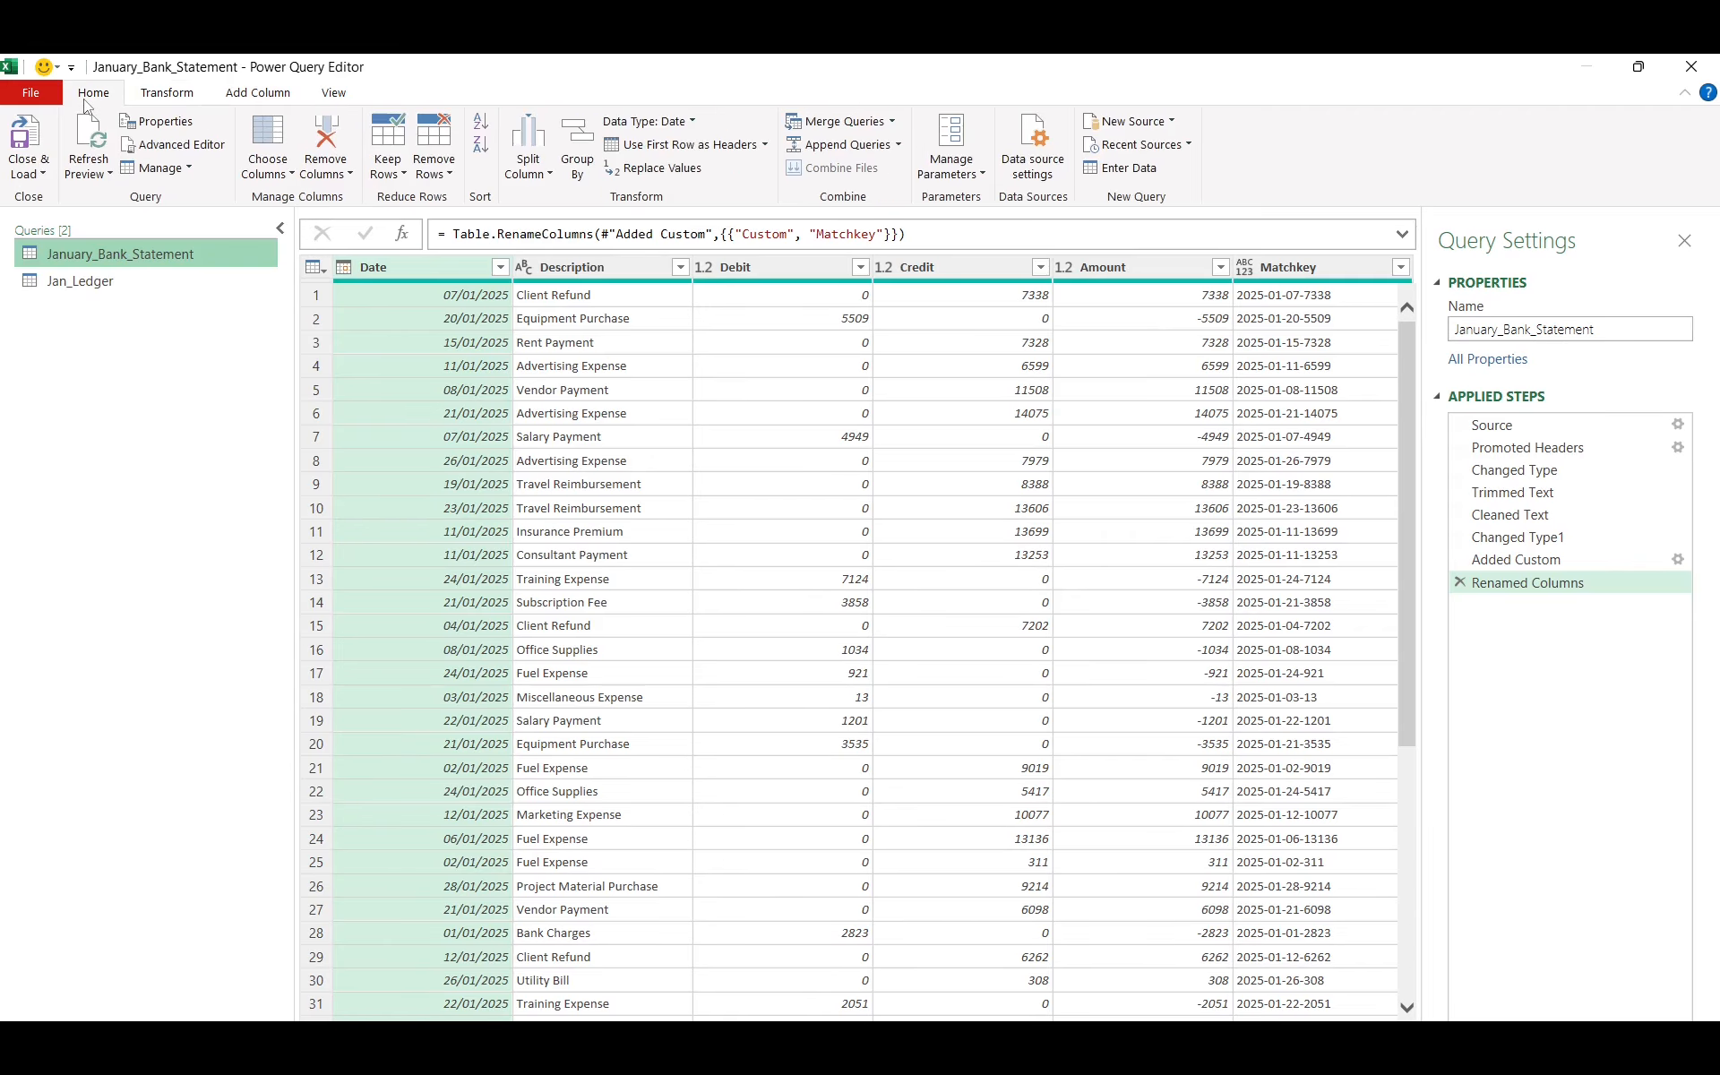
{"action": "left_click", "coordinate": [895, 124]}
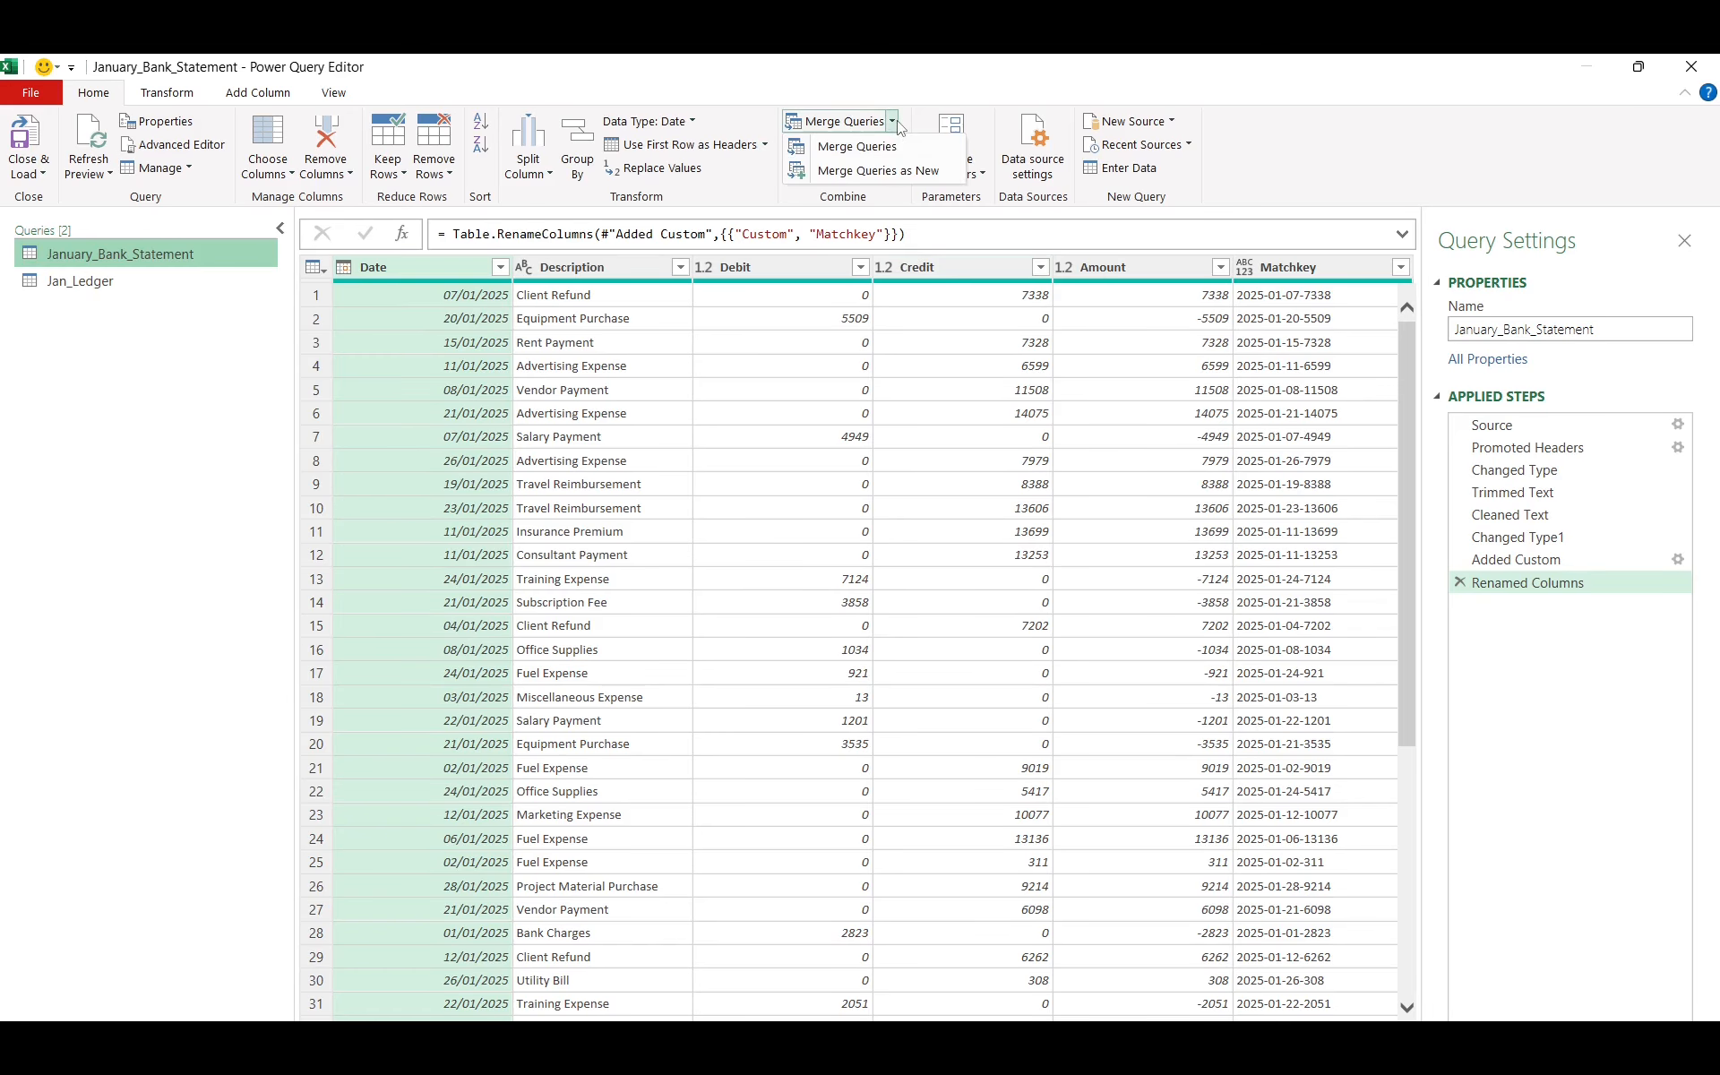
{"action": "left_click", "coordinate": [896, 146]}
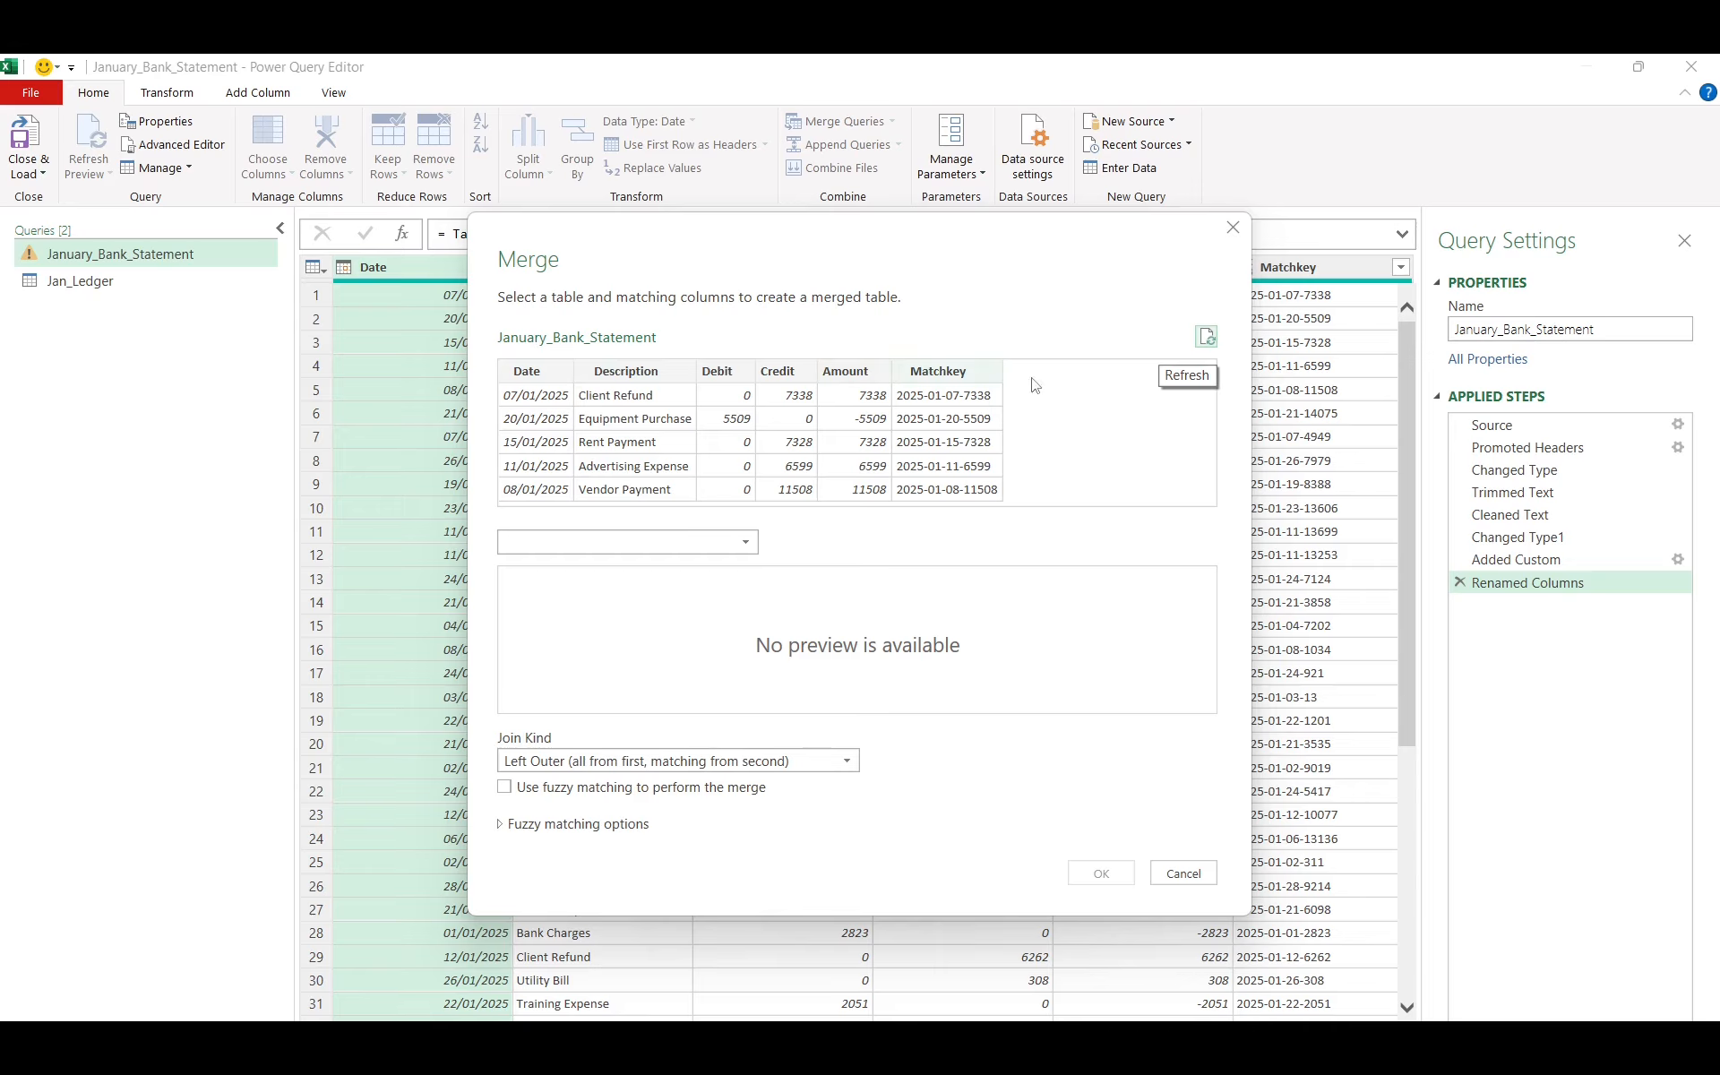
{"action": "left_click", "coordinate": [697, 549]}
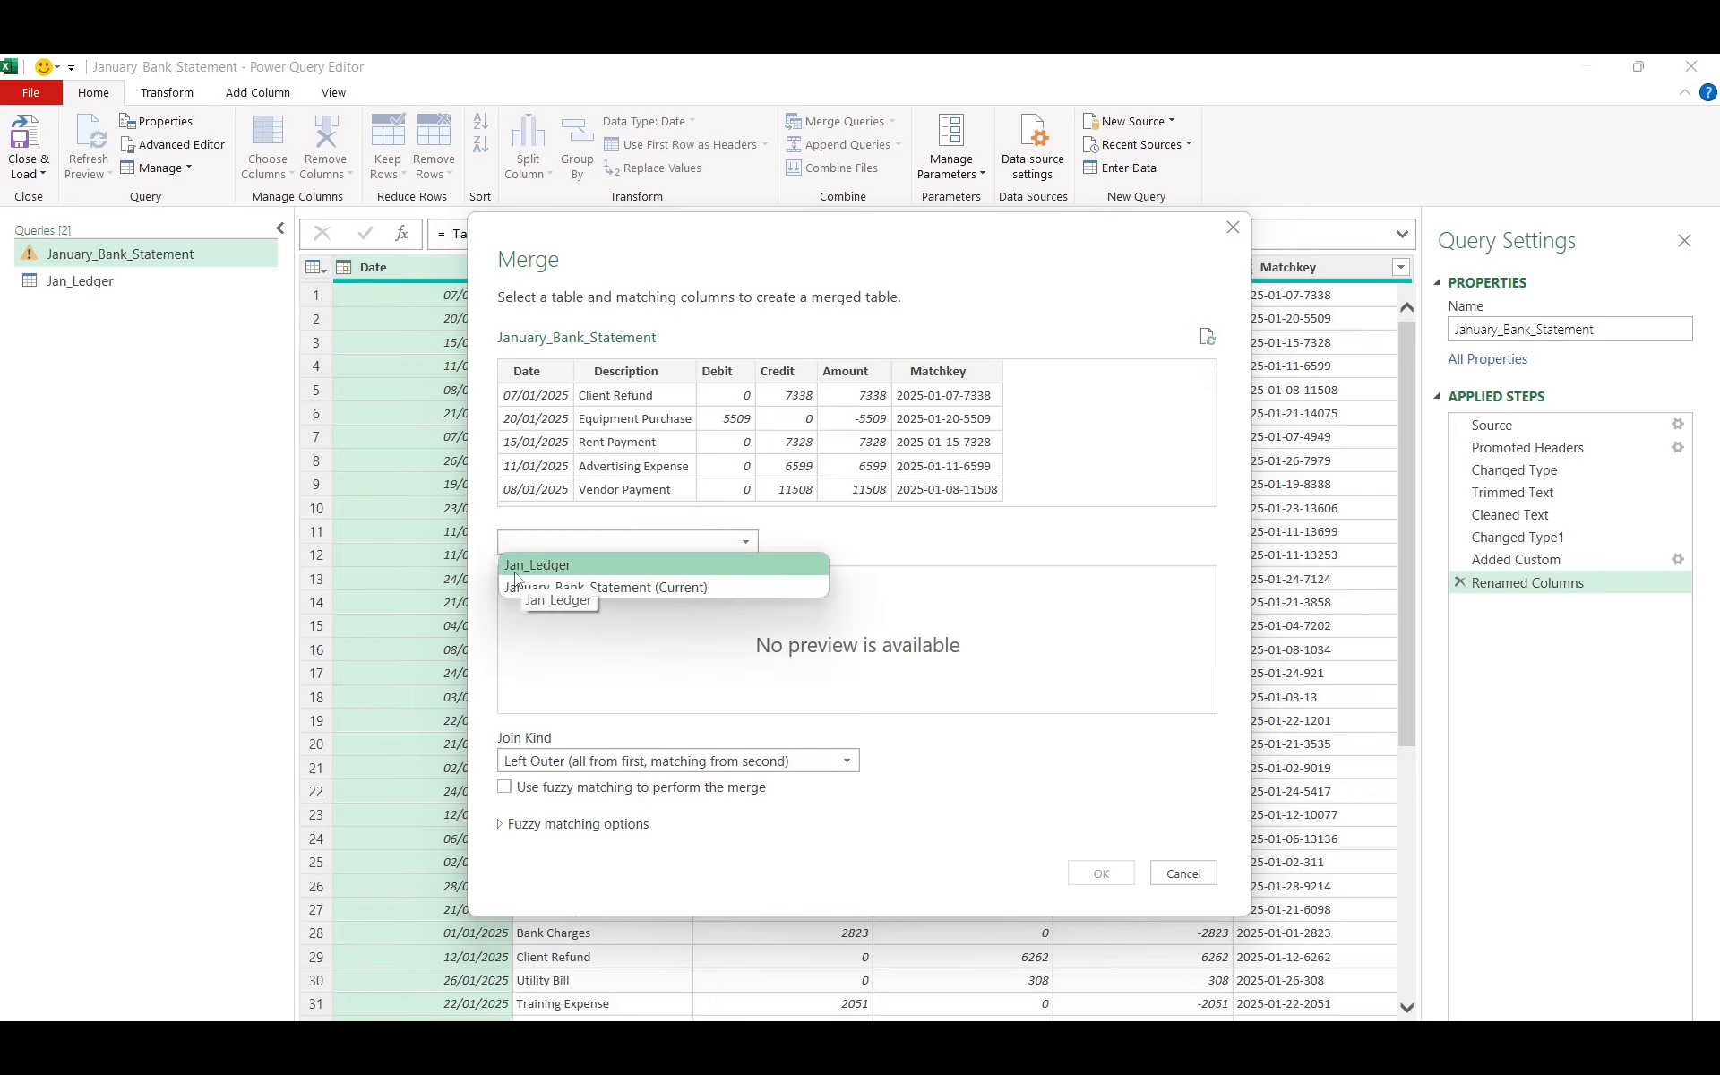
{"action": "left_click", "coordinate": [544, 573]}
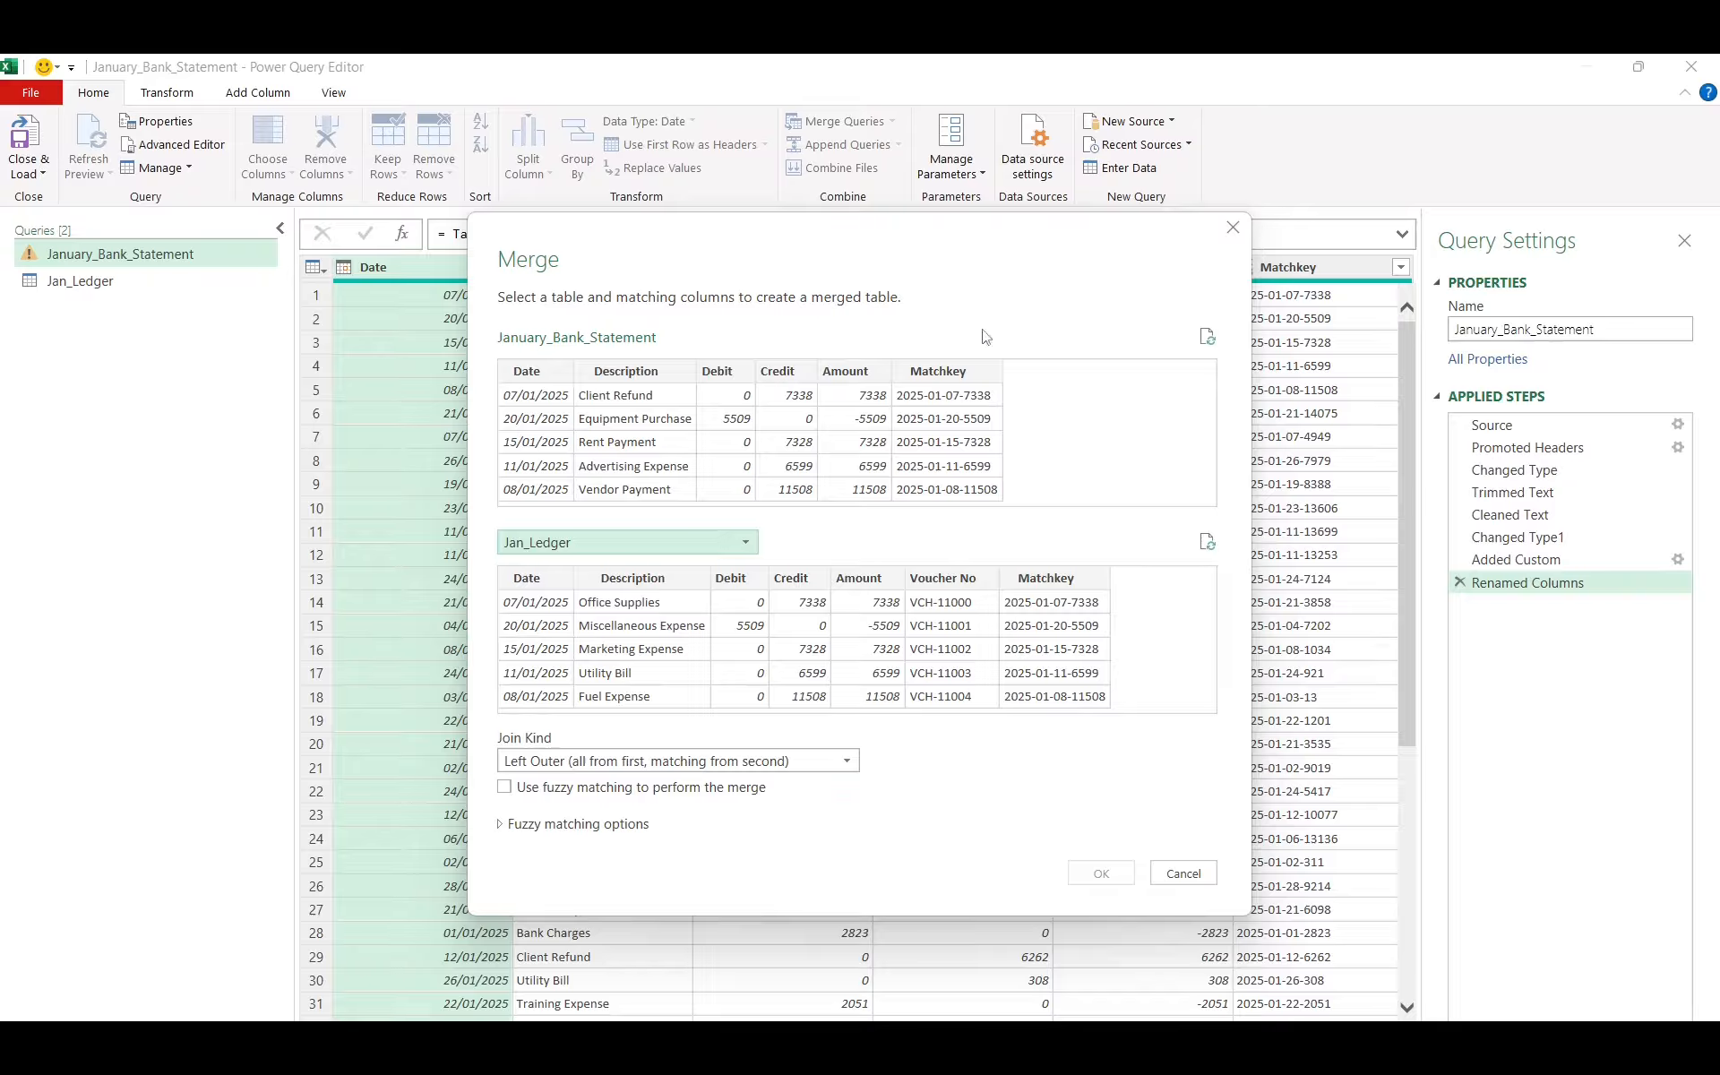
{"action": "left_click", "coordinate": [959, 373]}
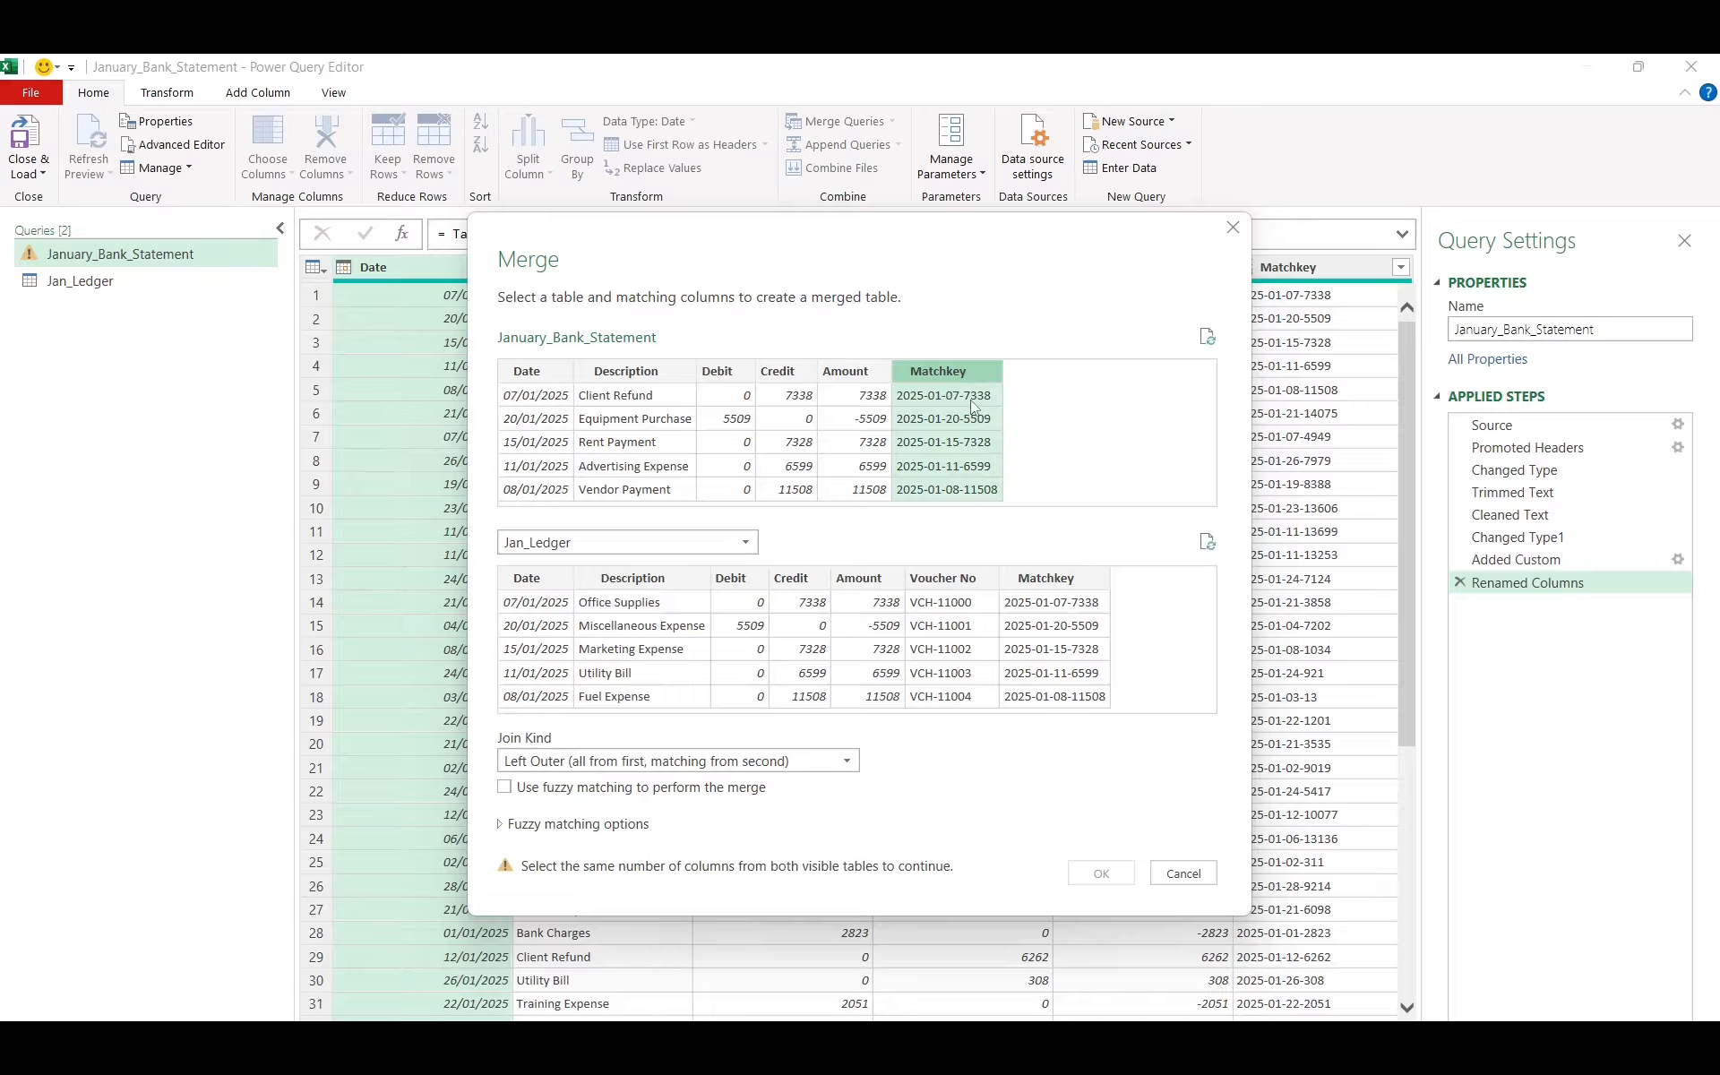
{"action": "left_click", "coordinate": [1060, 584]}
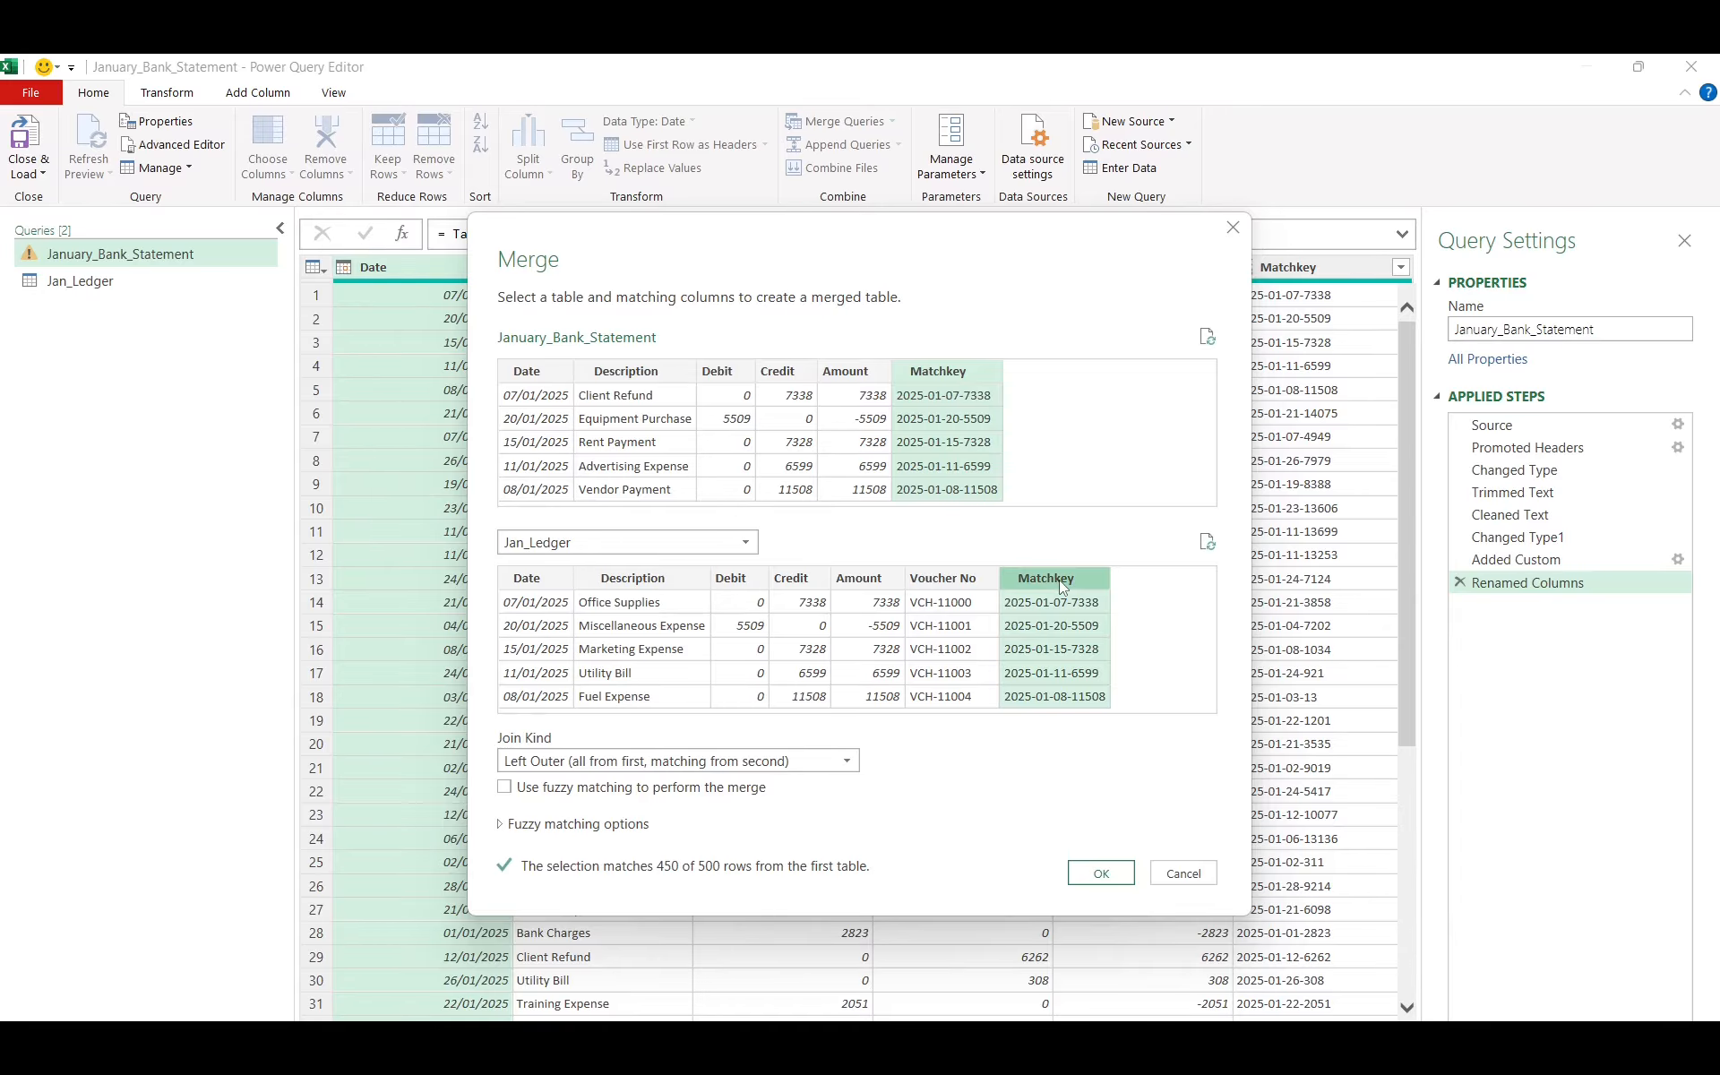
{"action": "left_click", "coordinate": [1101, 874]}
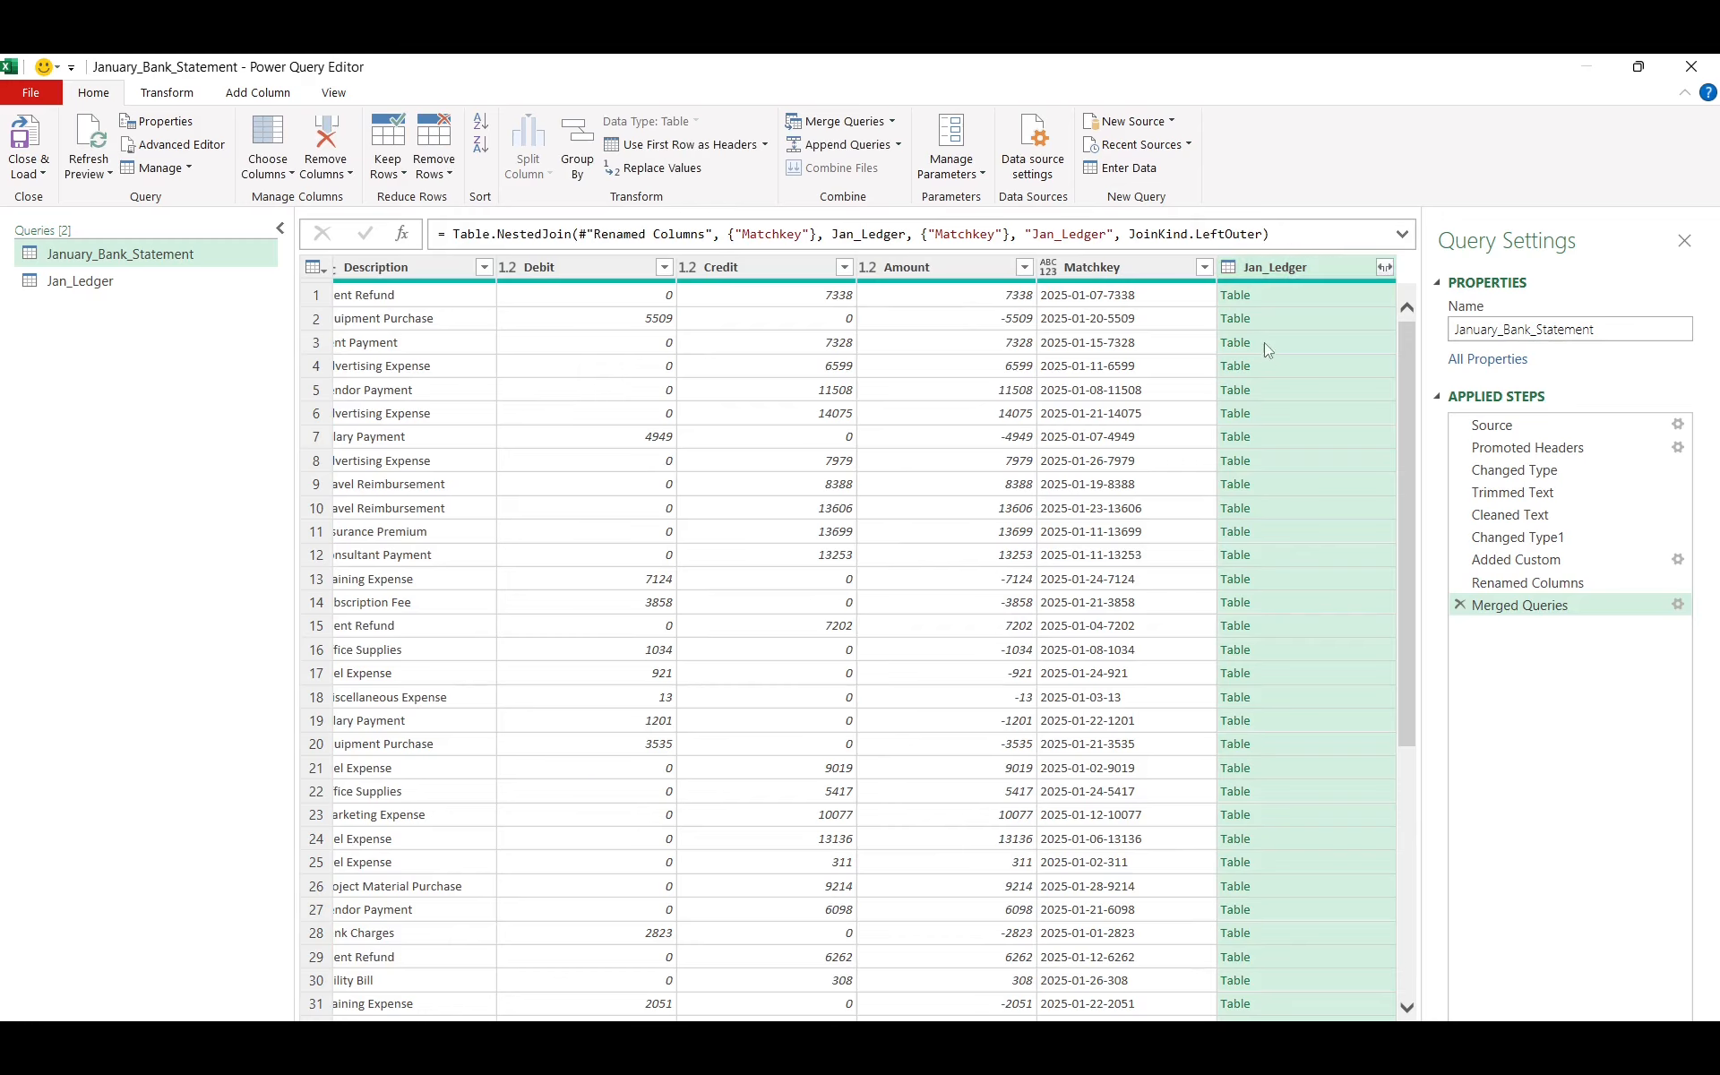
Expand the Jan_Ledger column to include only Date, Description, Amount and Matchkey, keeping the original column name as prefix
{"action": "left_click", "coordinate": [1385, 267]}
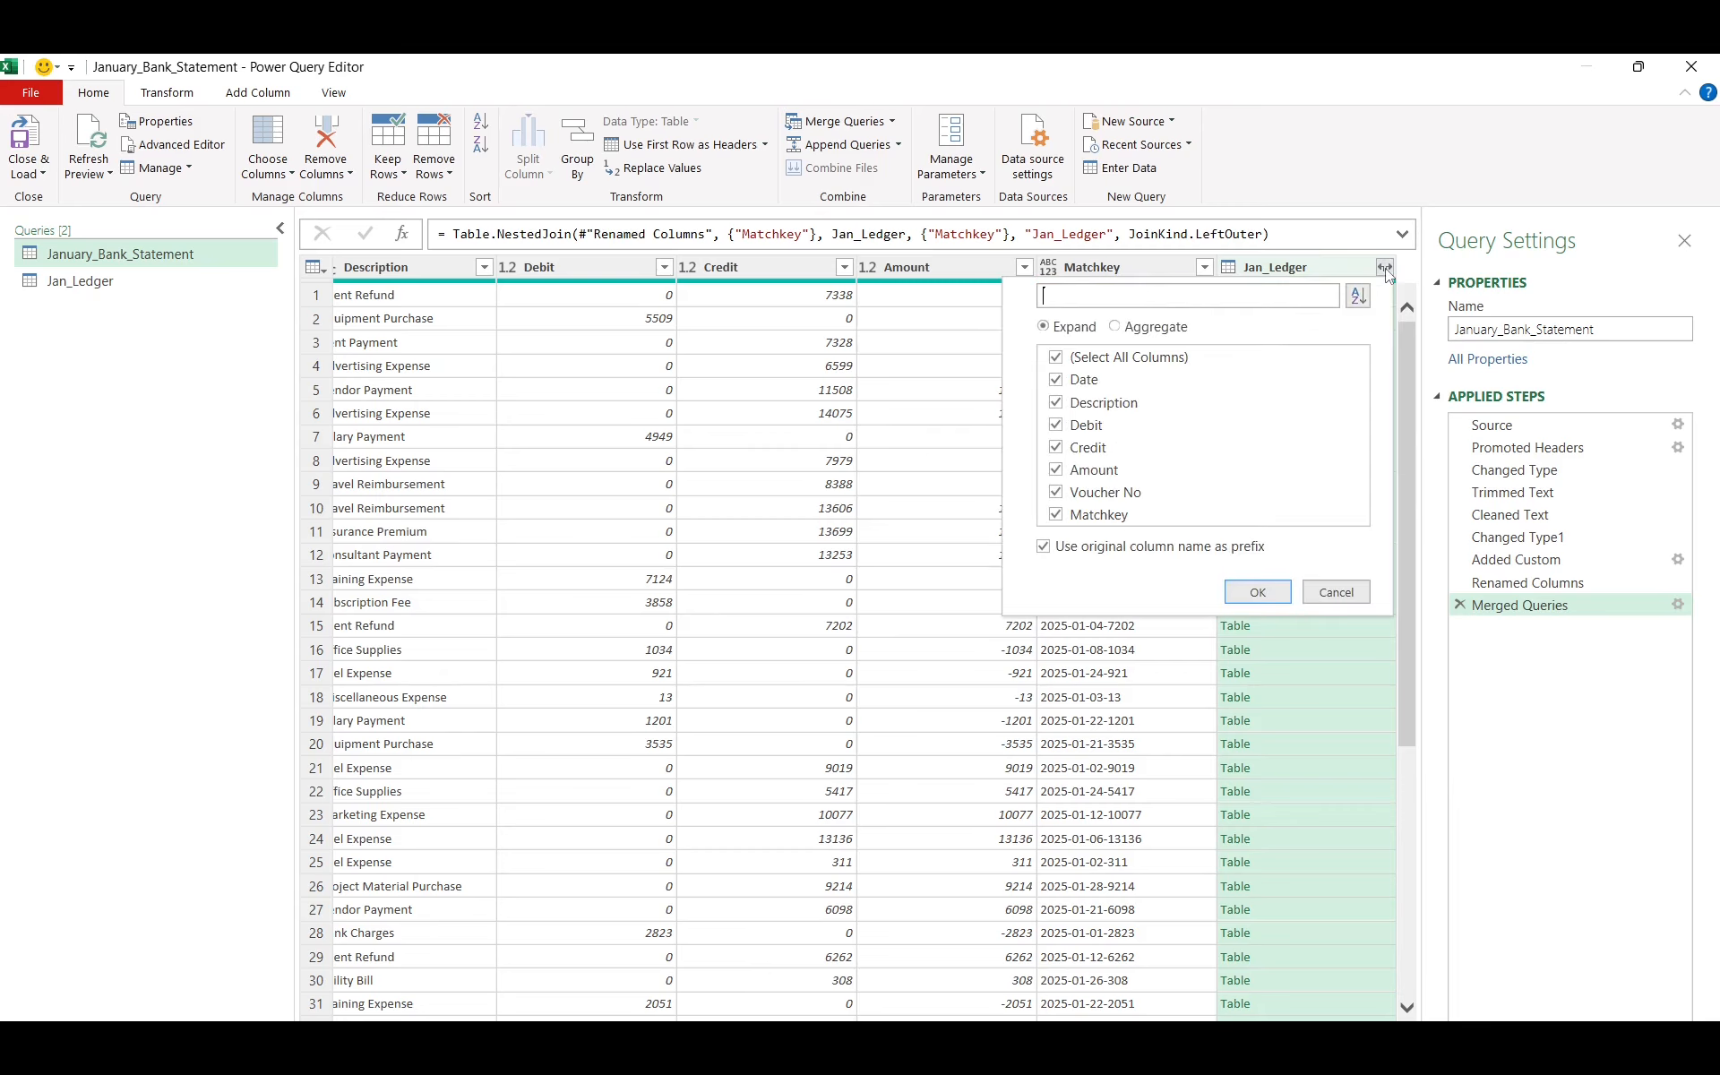
{"action": "left_click", "coordinate": [1110, 358]}
{"action": "left_click", "coordinate": [1056, 380]}
{"action": "left_click", "coordinate": [1056, 403]}
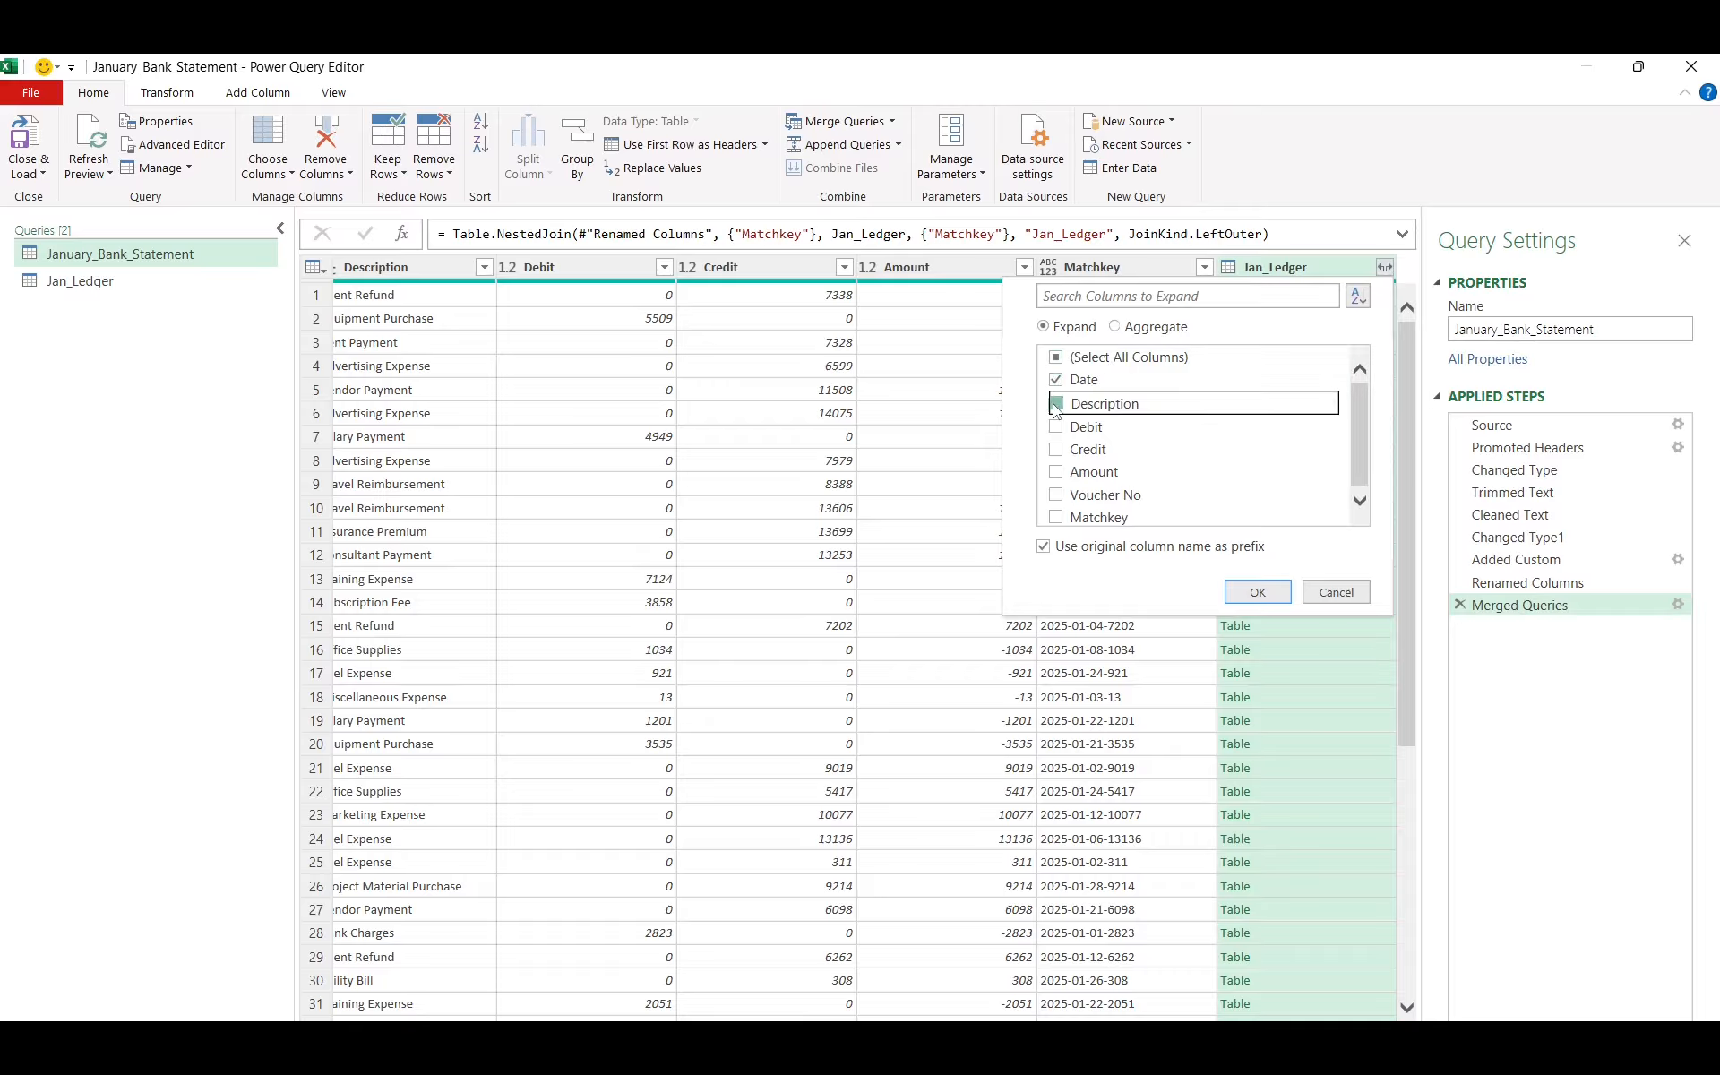
{"action": "left_click", "coordinate": [1056, 471]}
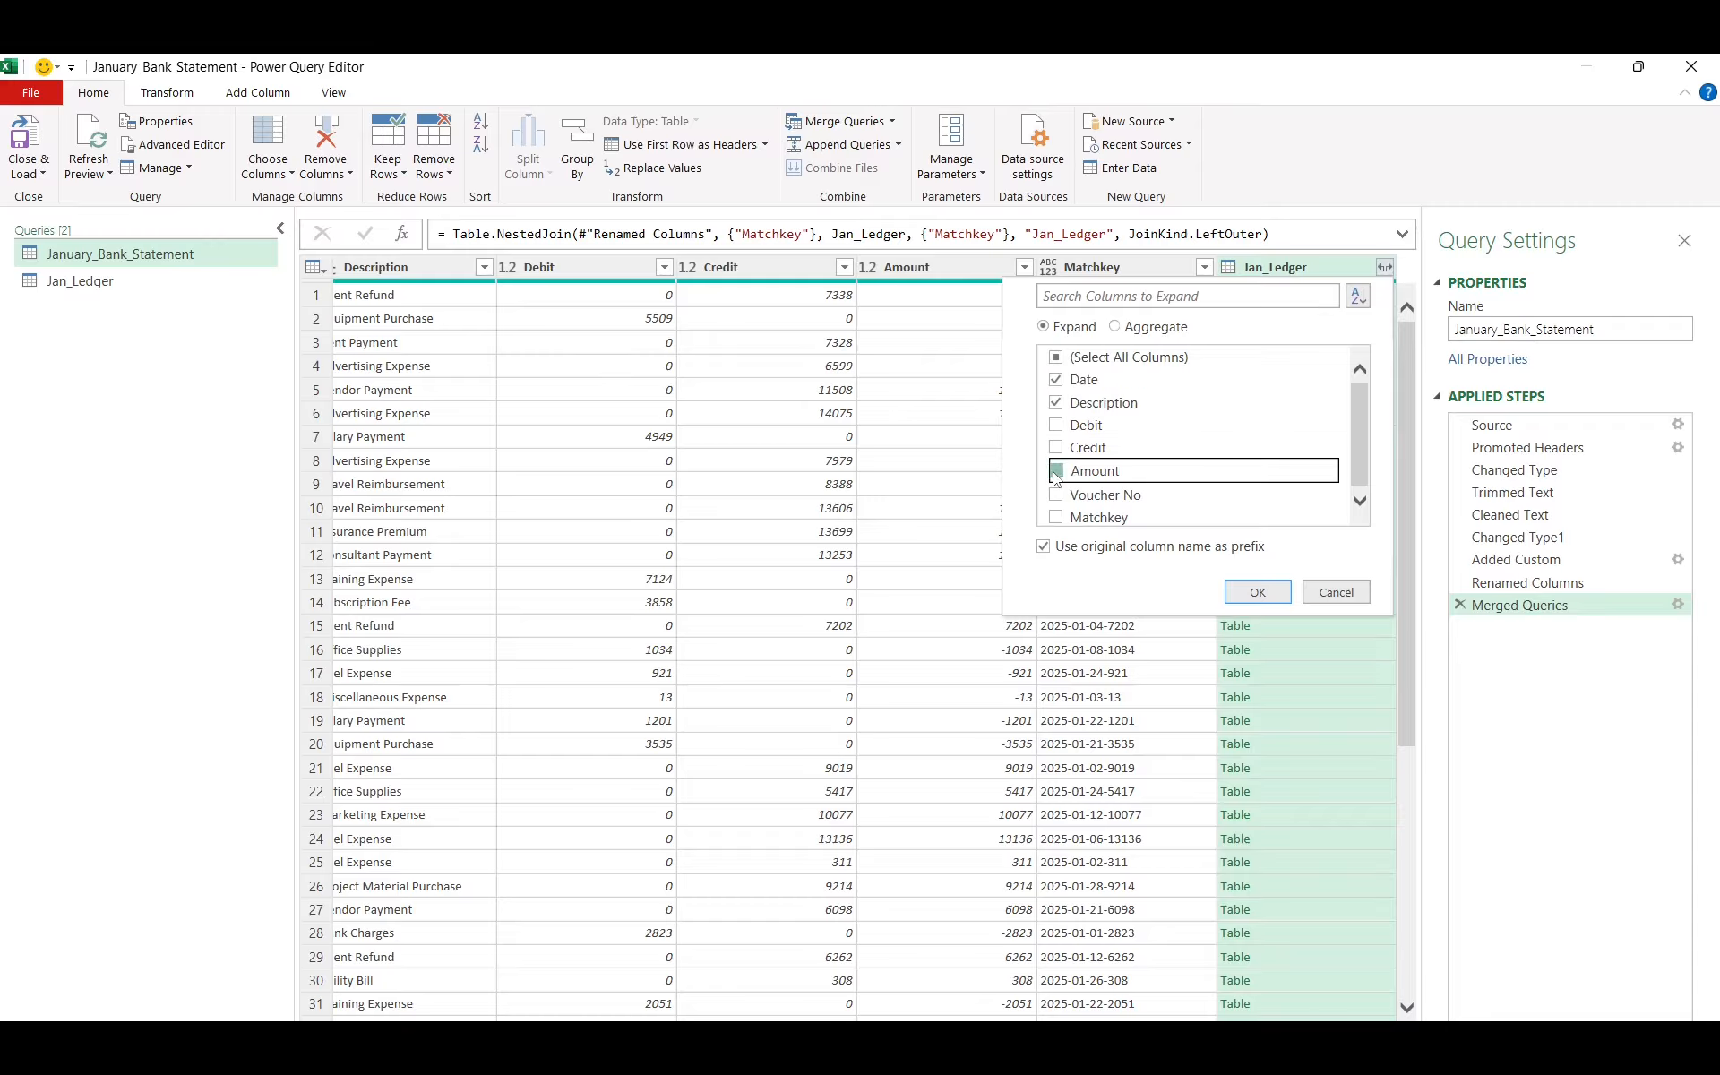
{"action": "left_click", "coordinate": [1056, 517]}
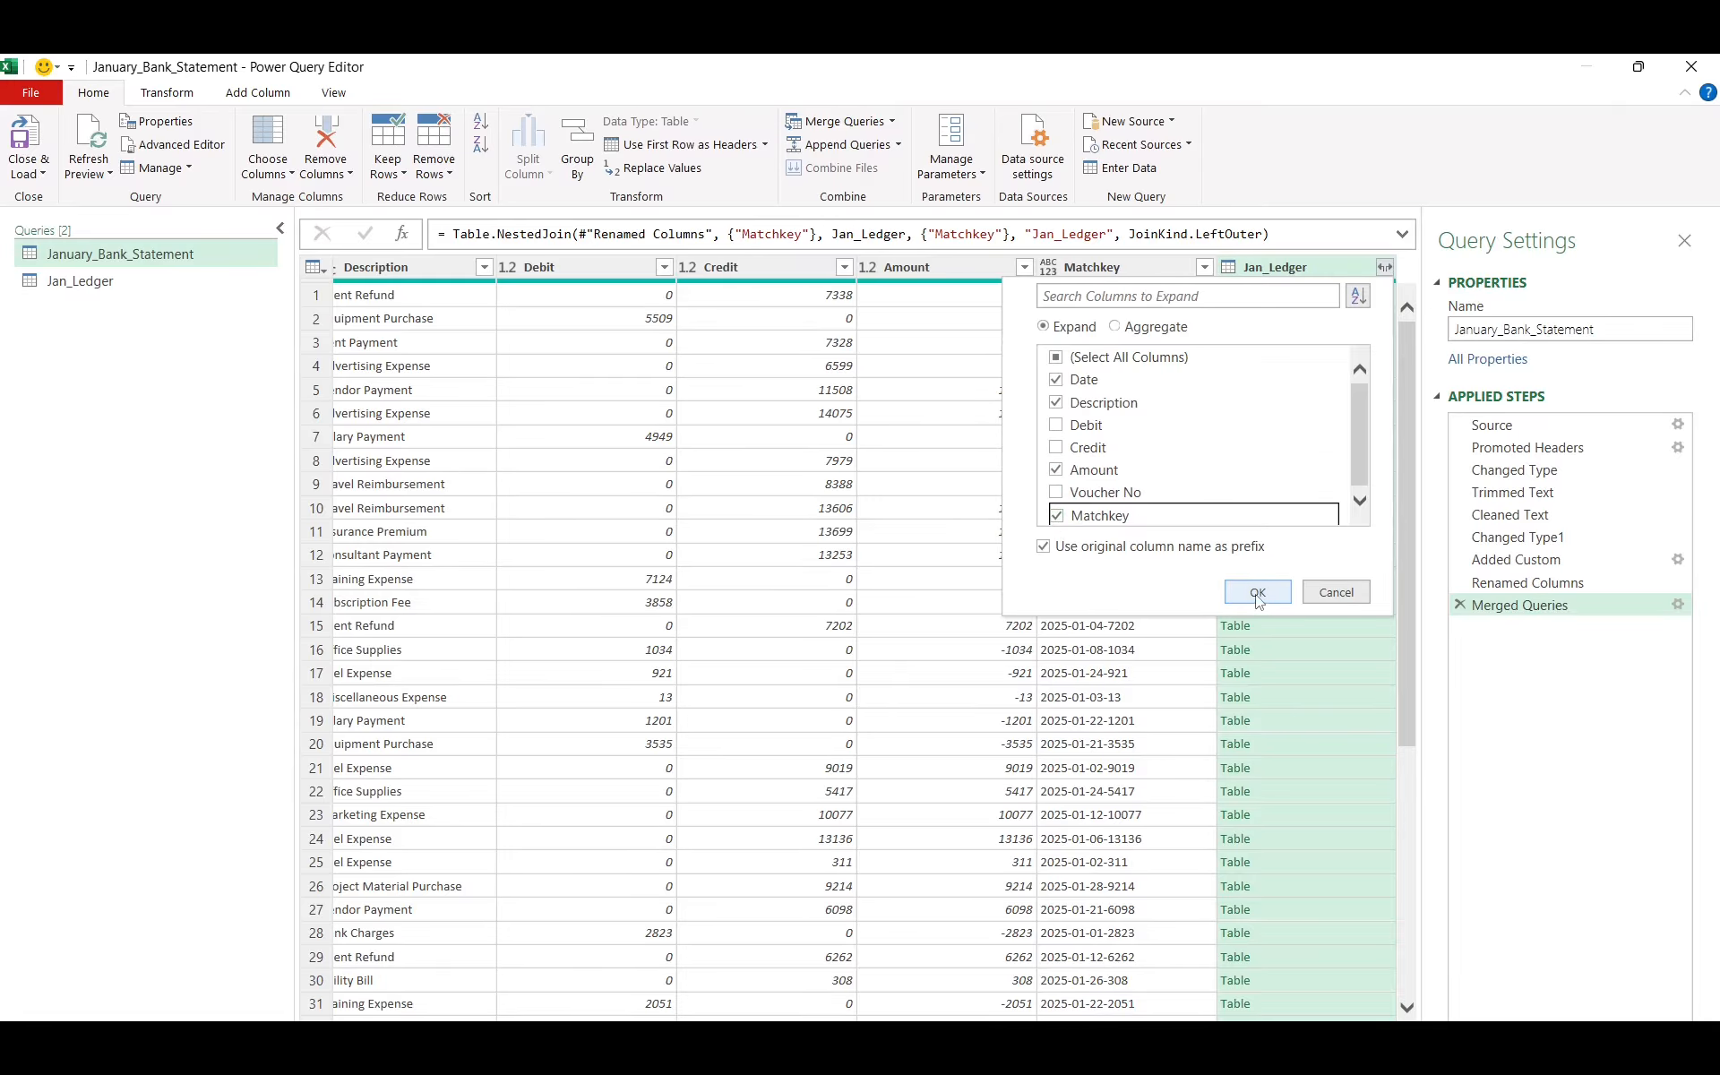
{"action": "left_click", "coordinate": [1257, 594]}
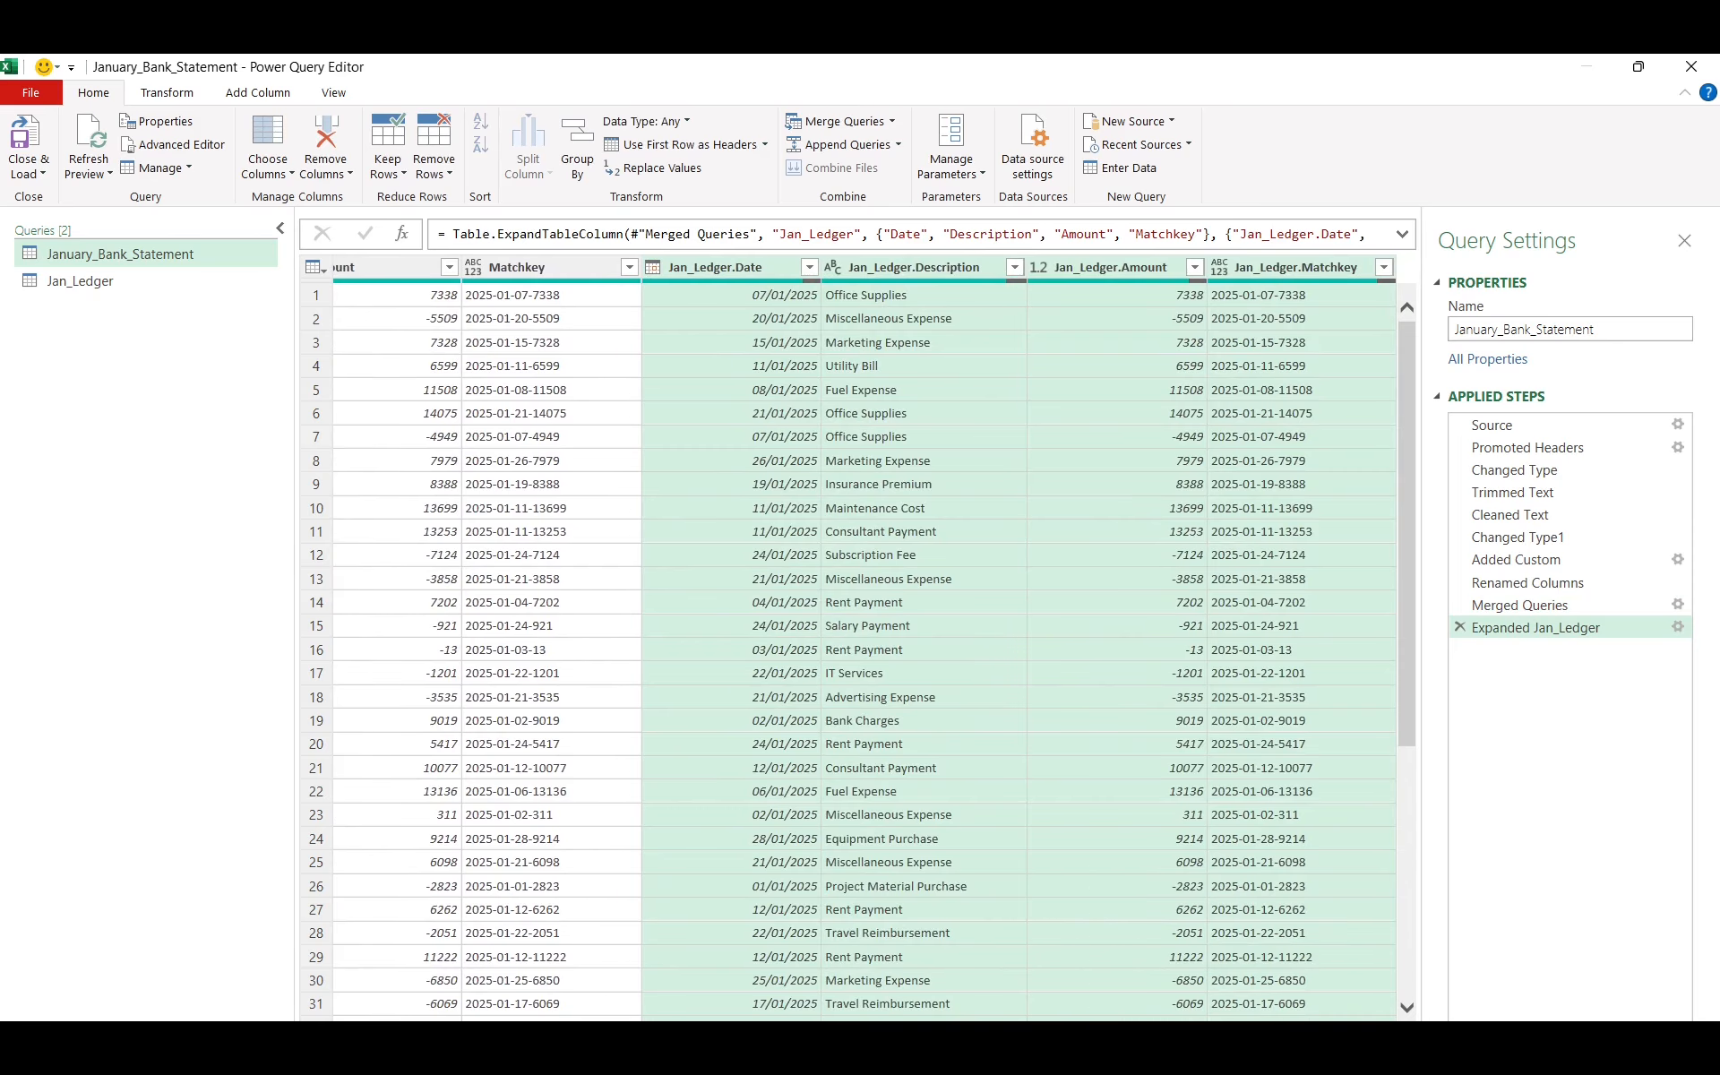
Compare the bank statement columns with the expanded ledger columns across the merged table
{"action": "scroll", "coordinate": [859, 645], "scroll_direction": "left", "scroll_amount": 8}
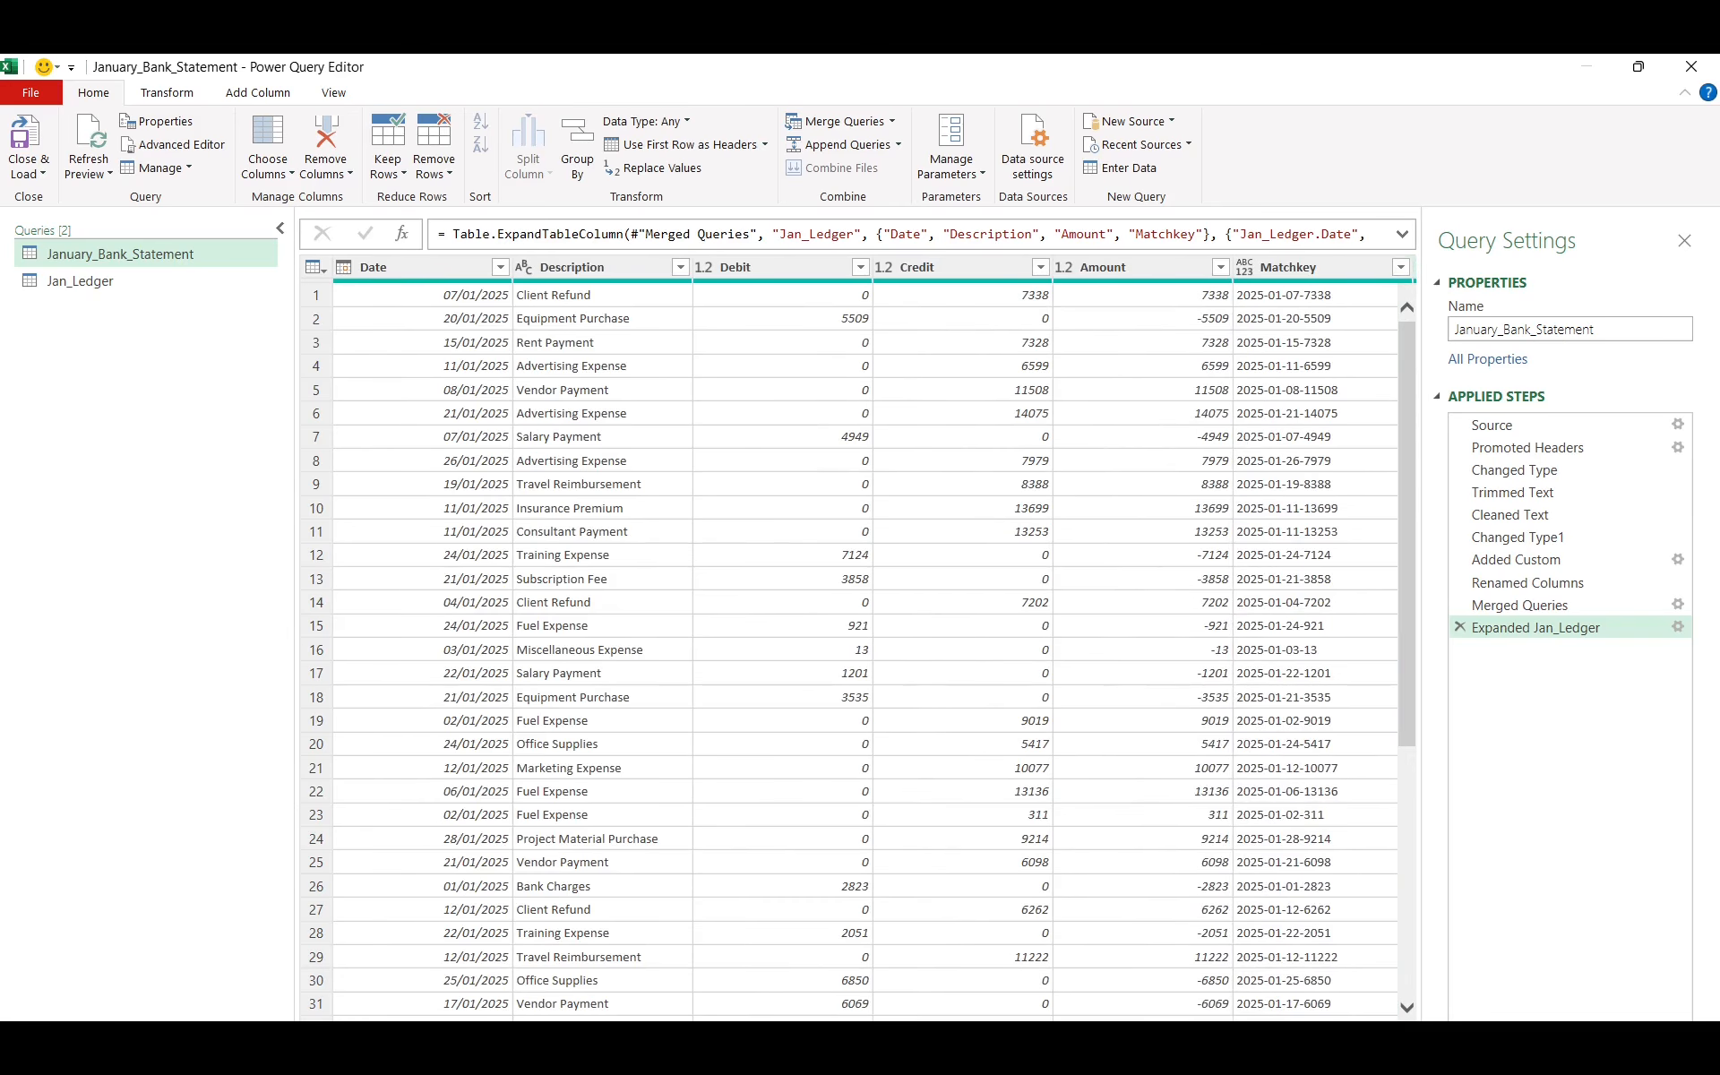
{"action": "scroll", "coordinate": [859, 645], "scroll_direction": "right", "scroll_amount": 8}
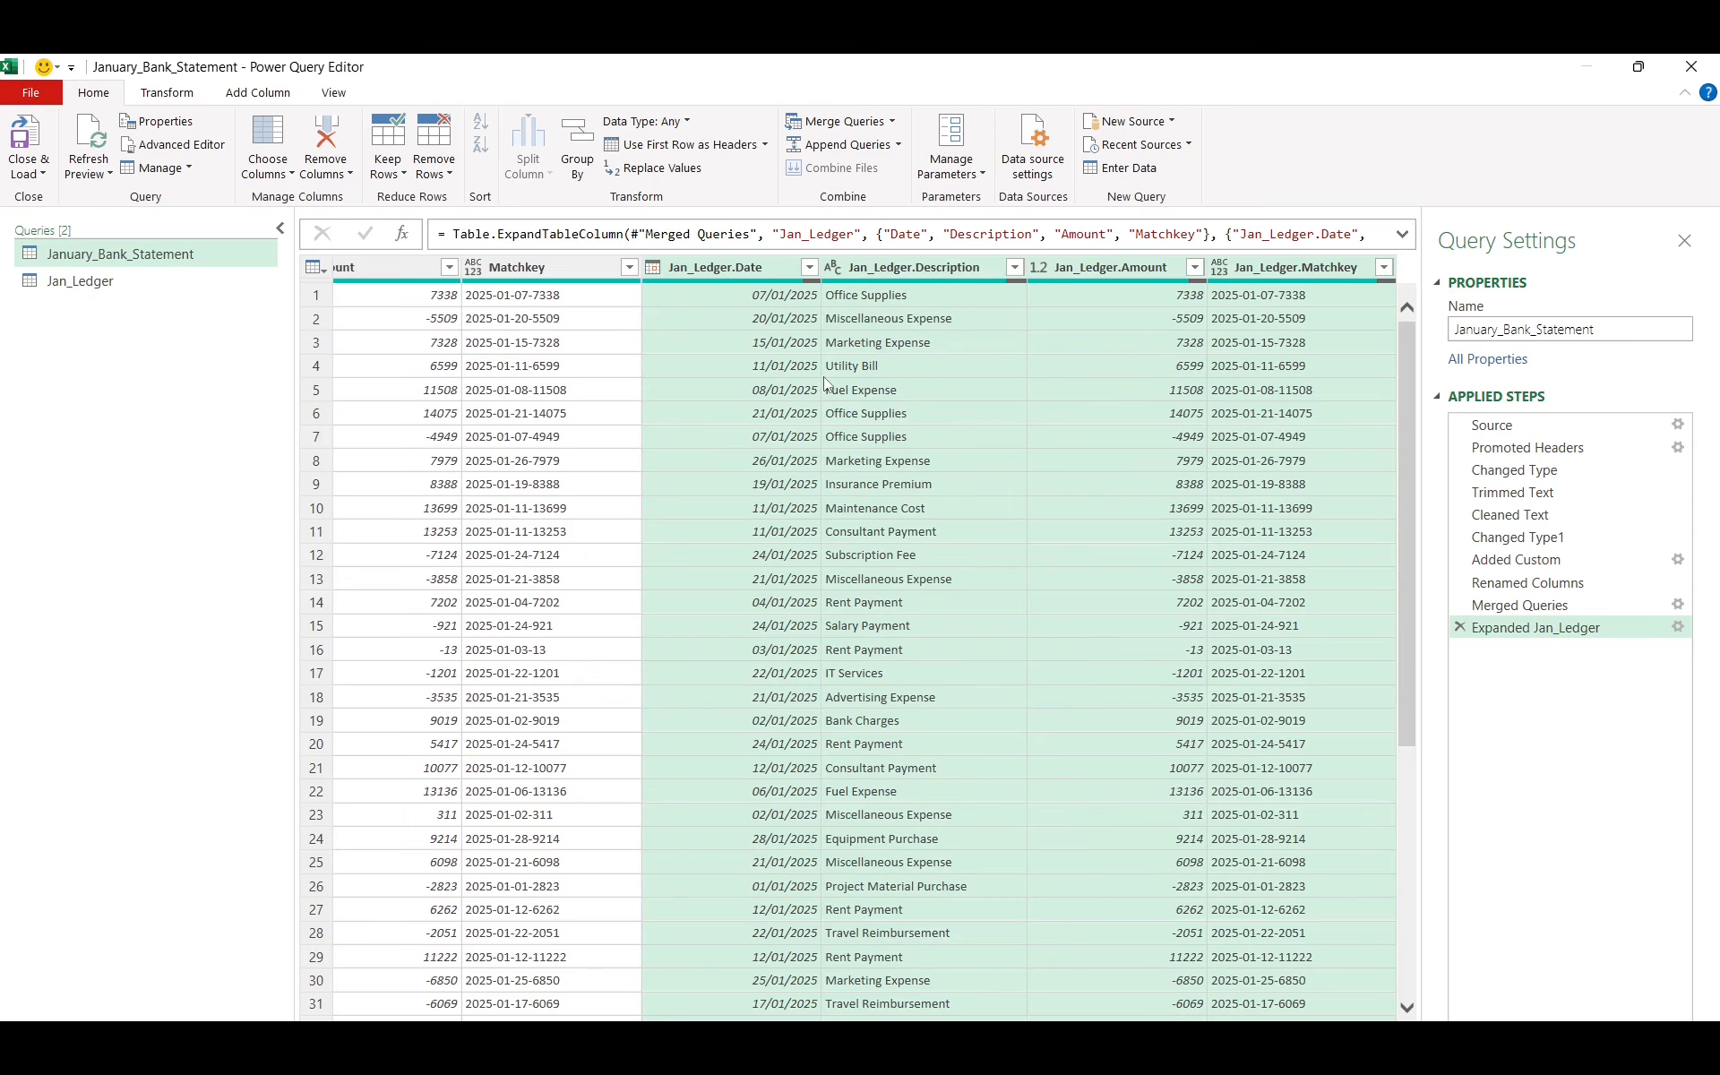
{"action": "scroll", "coordinate": [846, 405], "scroll_direction": "down", "scroll_amount": 5}
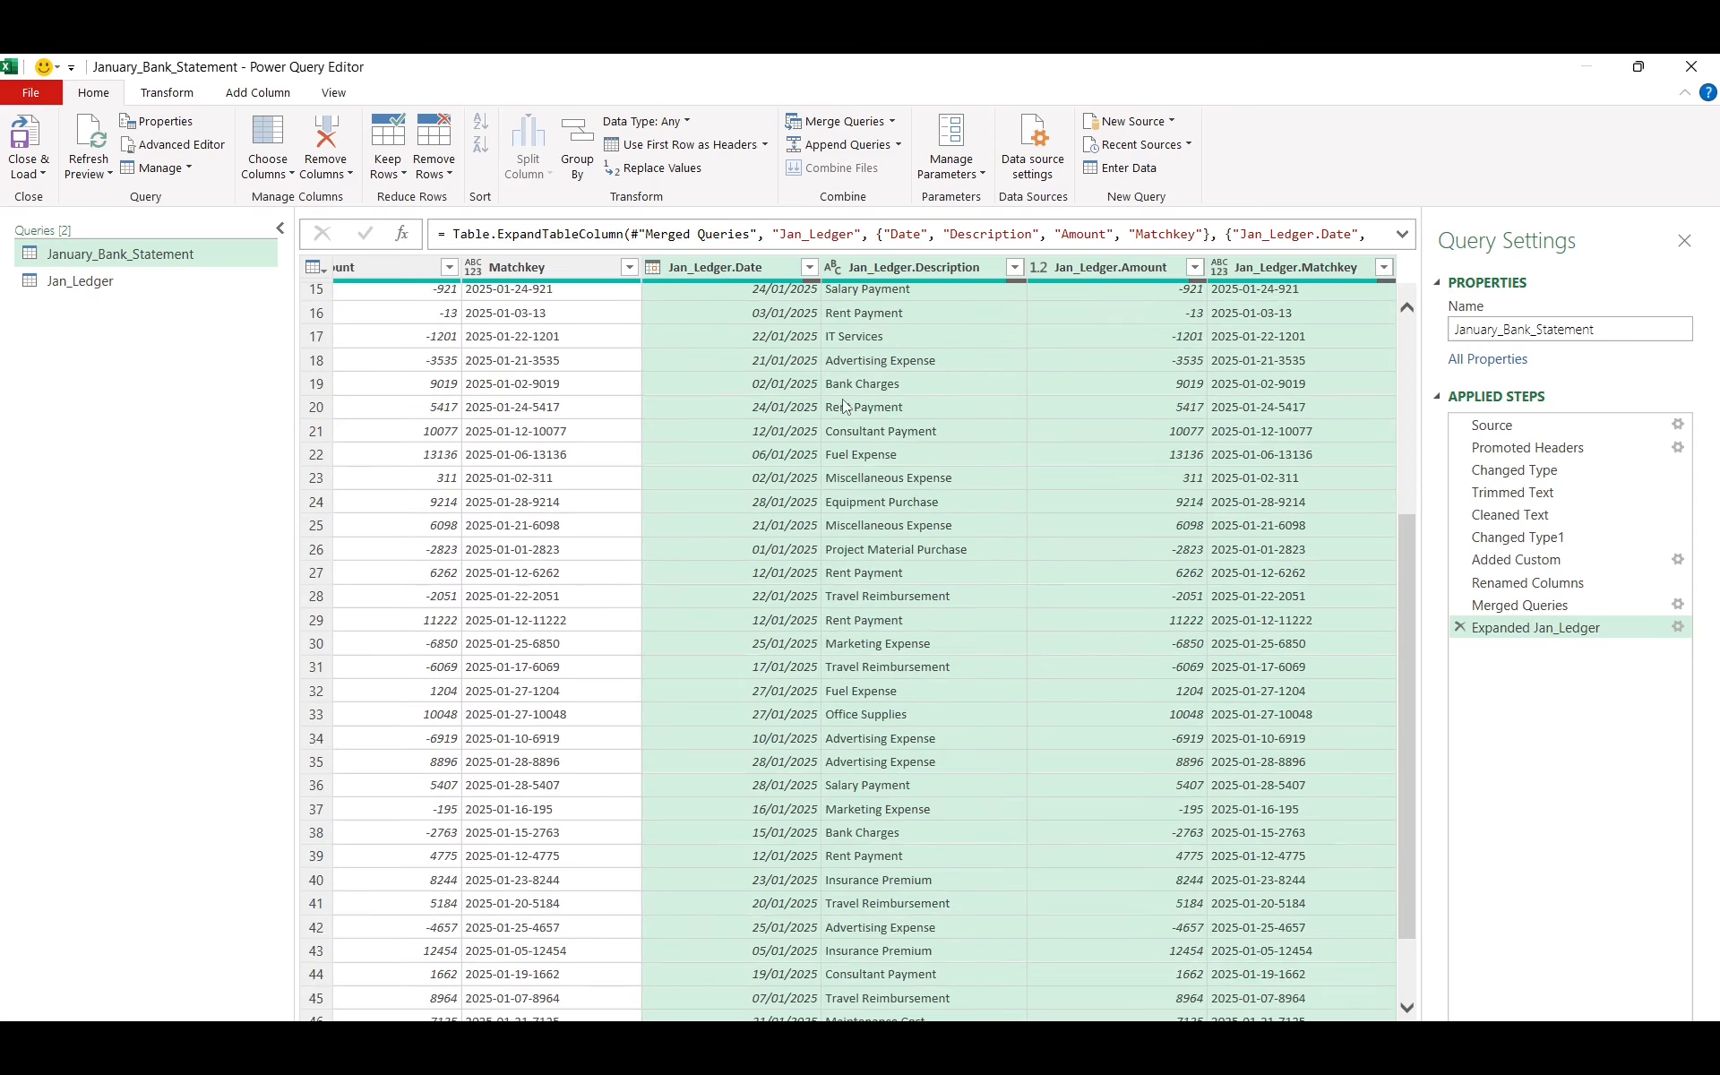
{"action": "scroll", "coordinate": [998, 449], "scroll_direction": "up", "scroll_amount": 5}
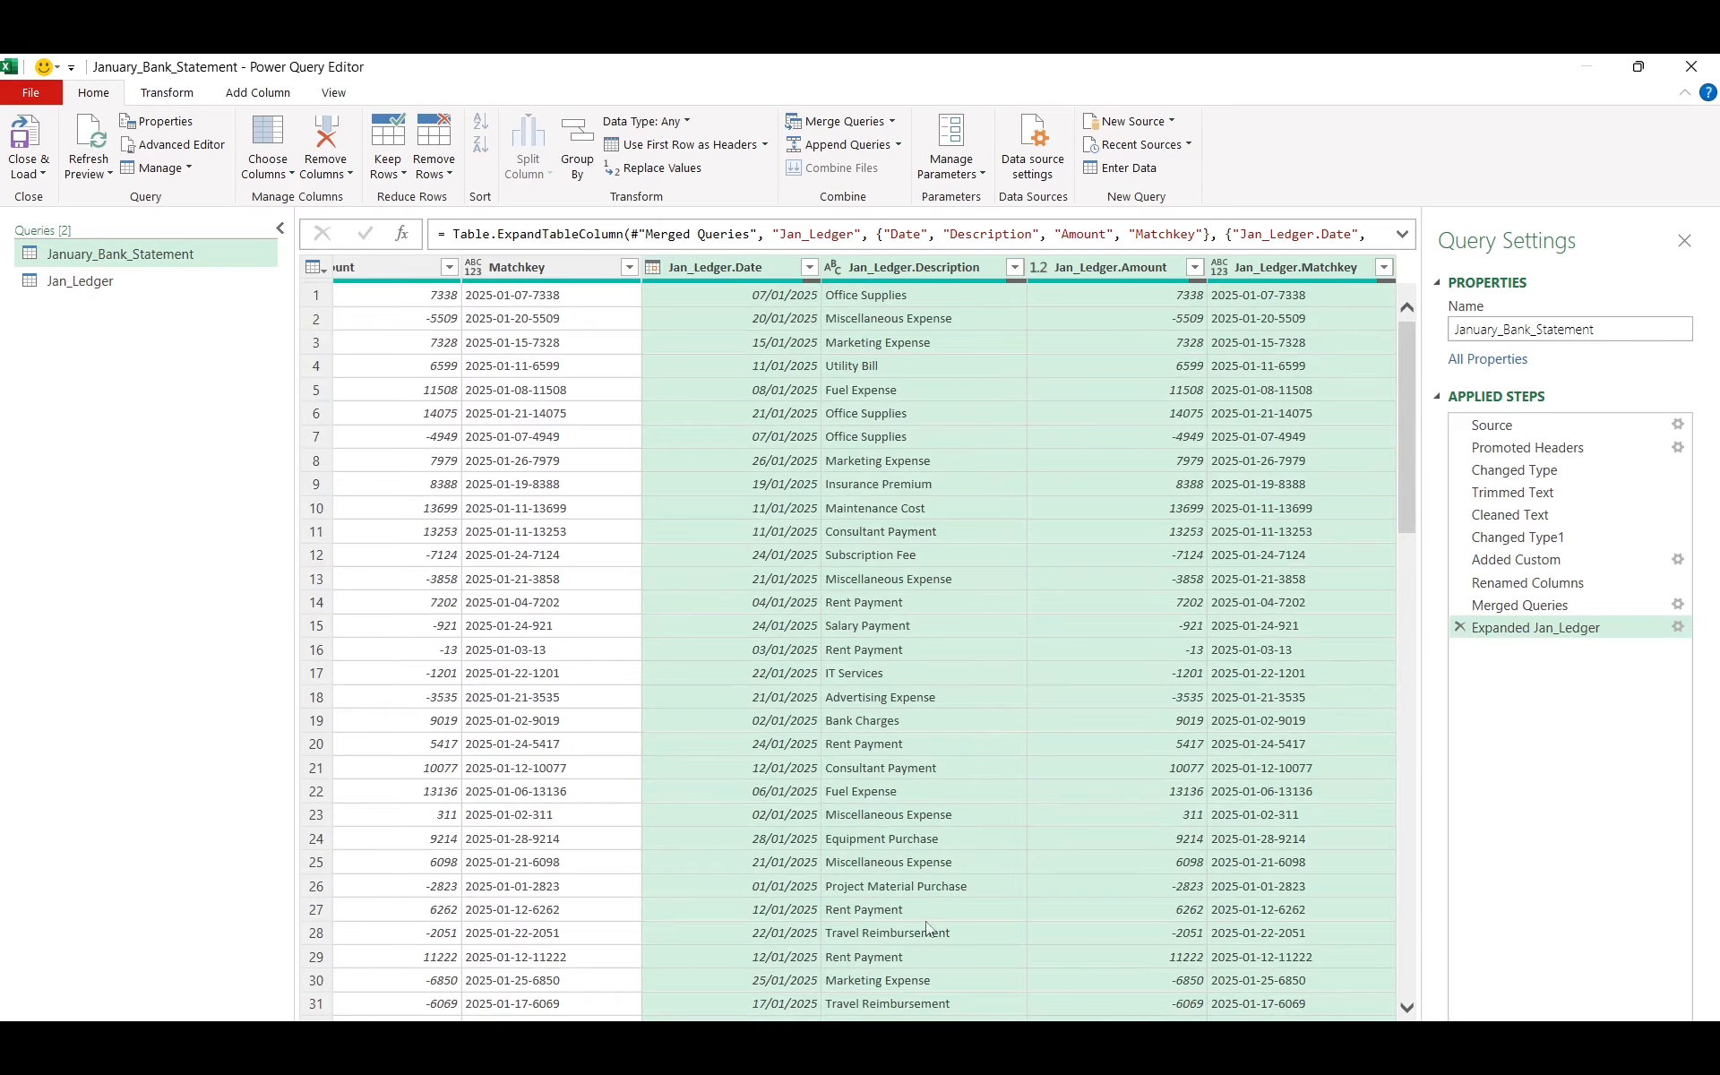
{"action": "scroll", "coordinate": [1197, 331], "scroll_direction": "left", "scroll_amount": 5}
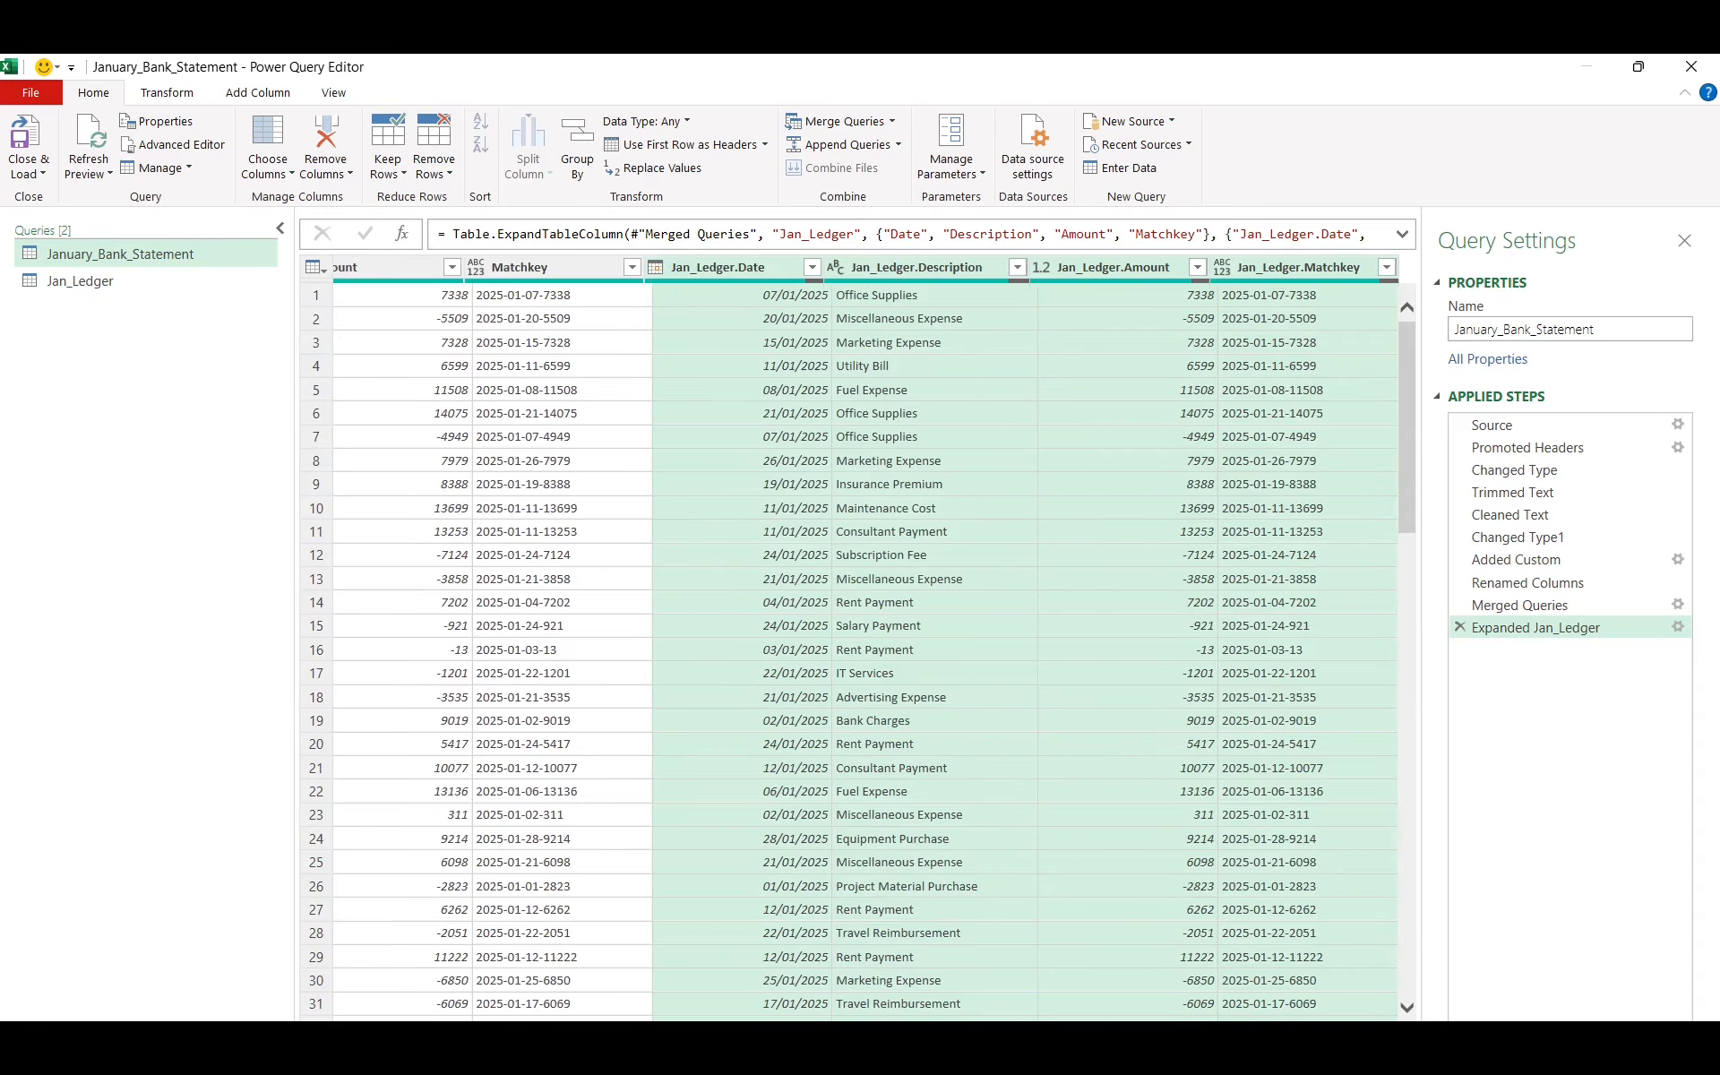
{"action": "scroll", "coordinate": [1197, 331], "scroll_direction": "right", "scroll_amount": 5}
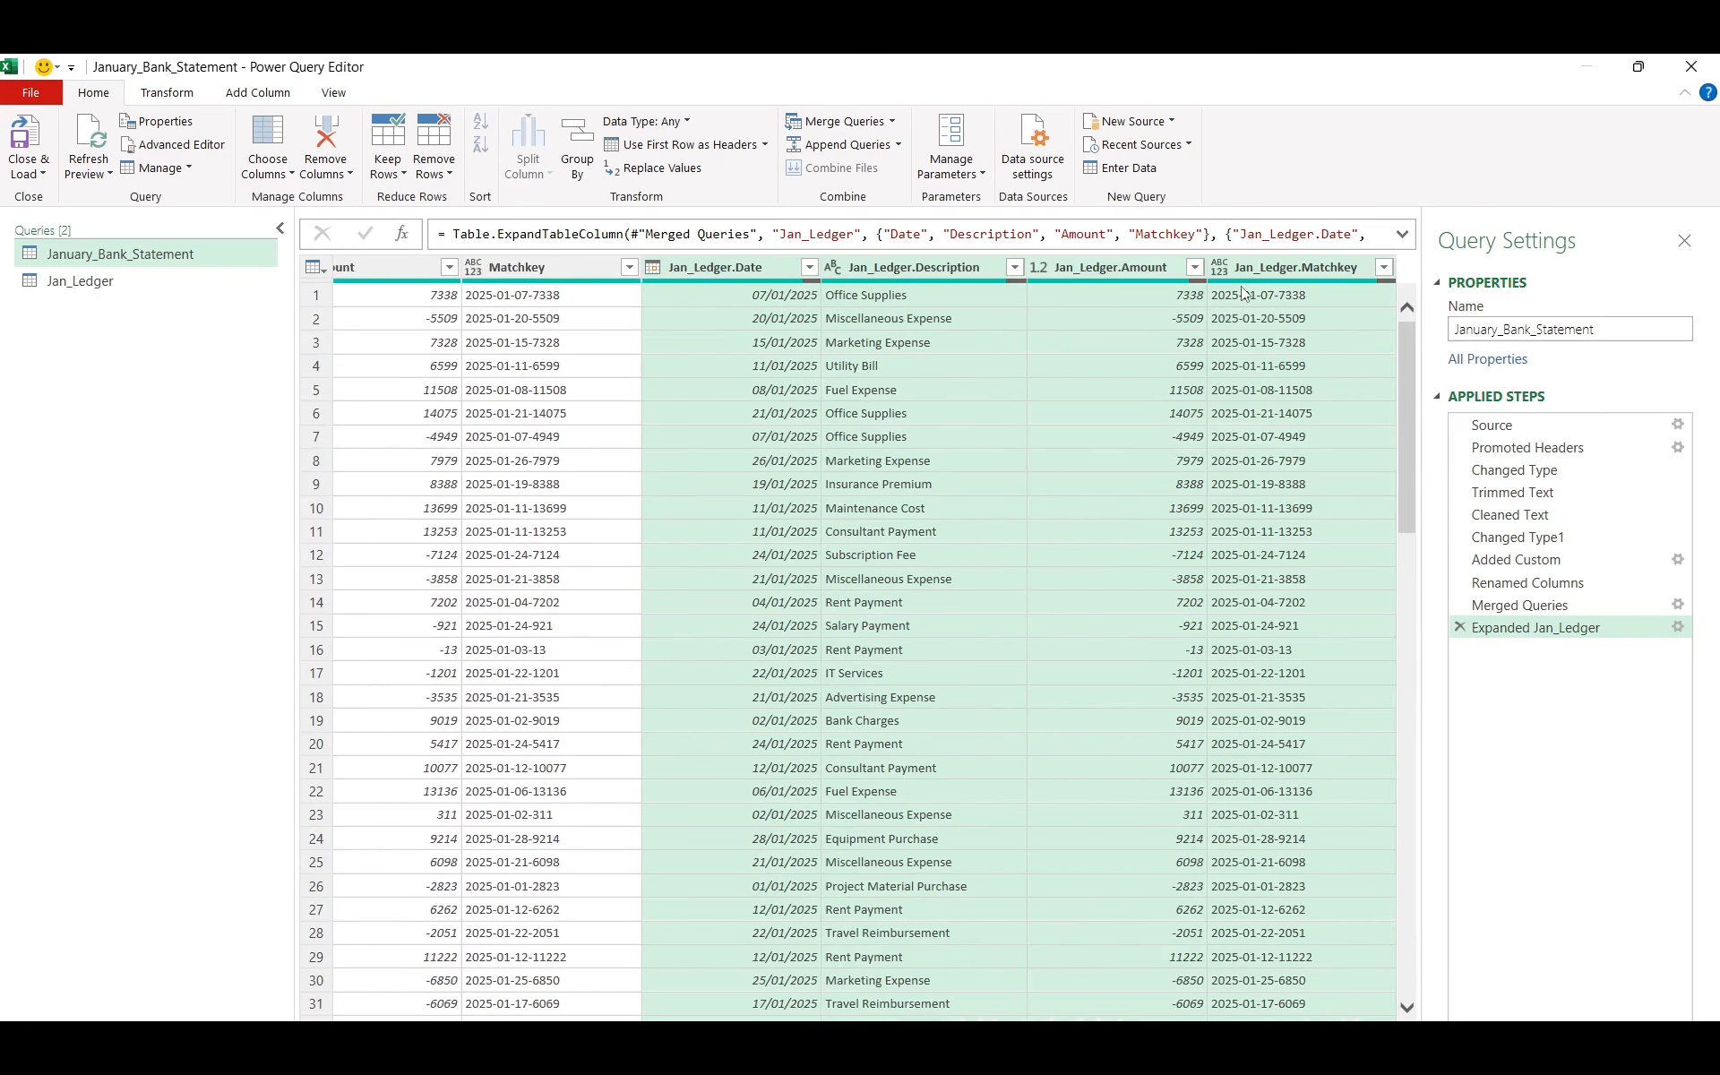
Rename the Jan_Ledger.Date column as Date Ledegr and the Jan_Ledger.Description column as Decription Ledger
{"action": "left_click", "coordinate": [1144, 523]}
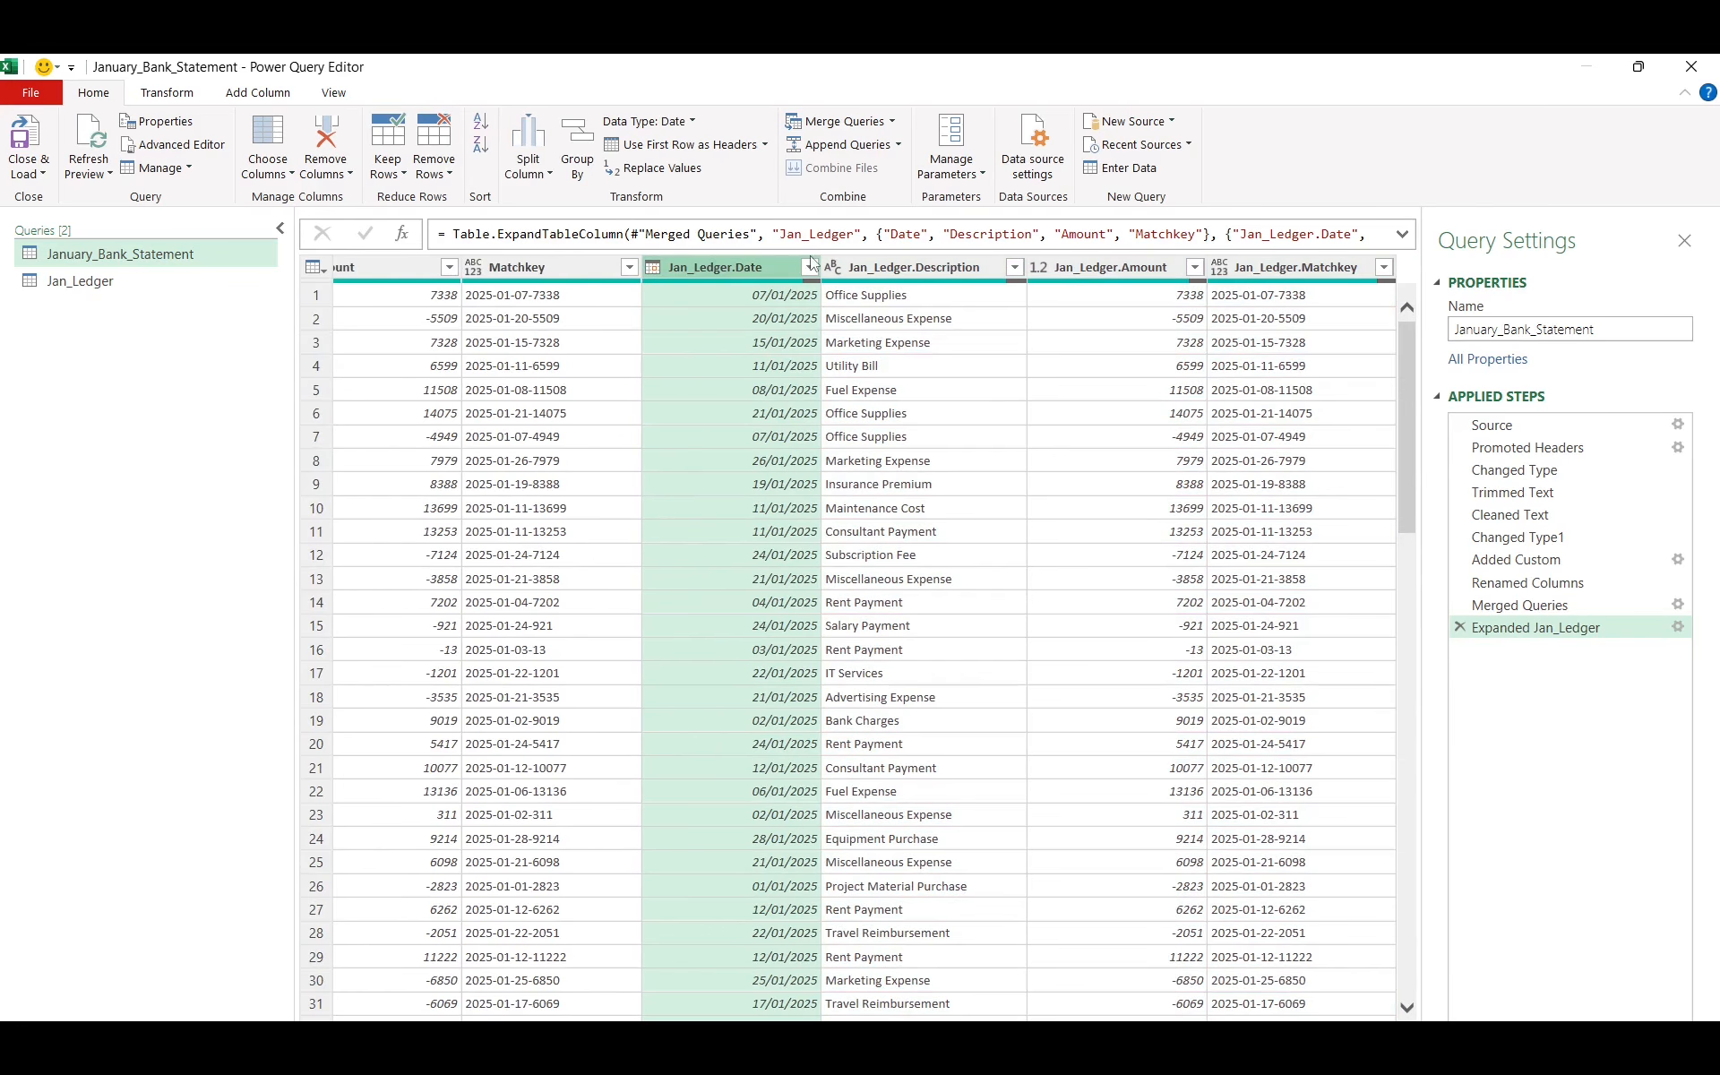
{"action": "double_click", "coordinate": [715, 266]}
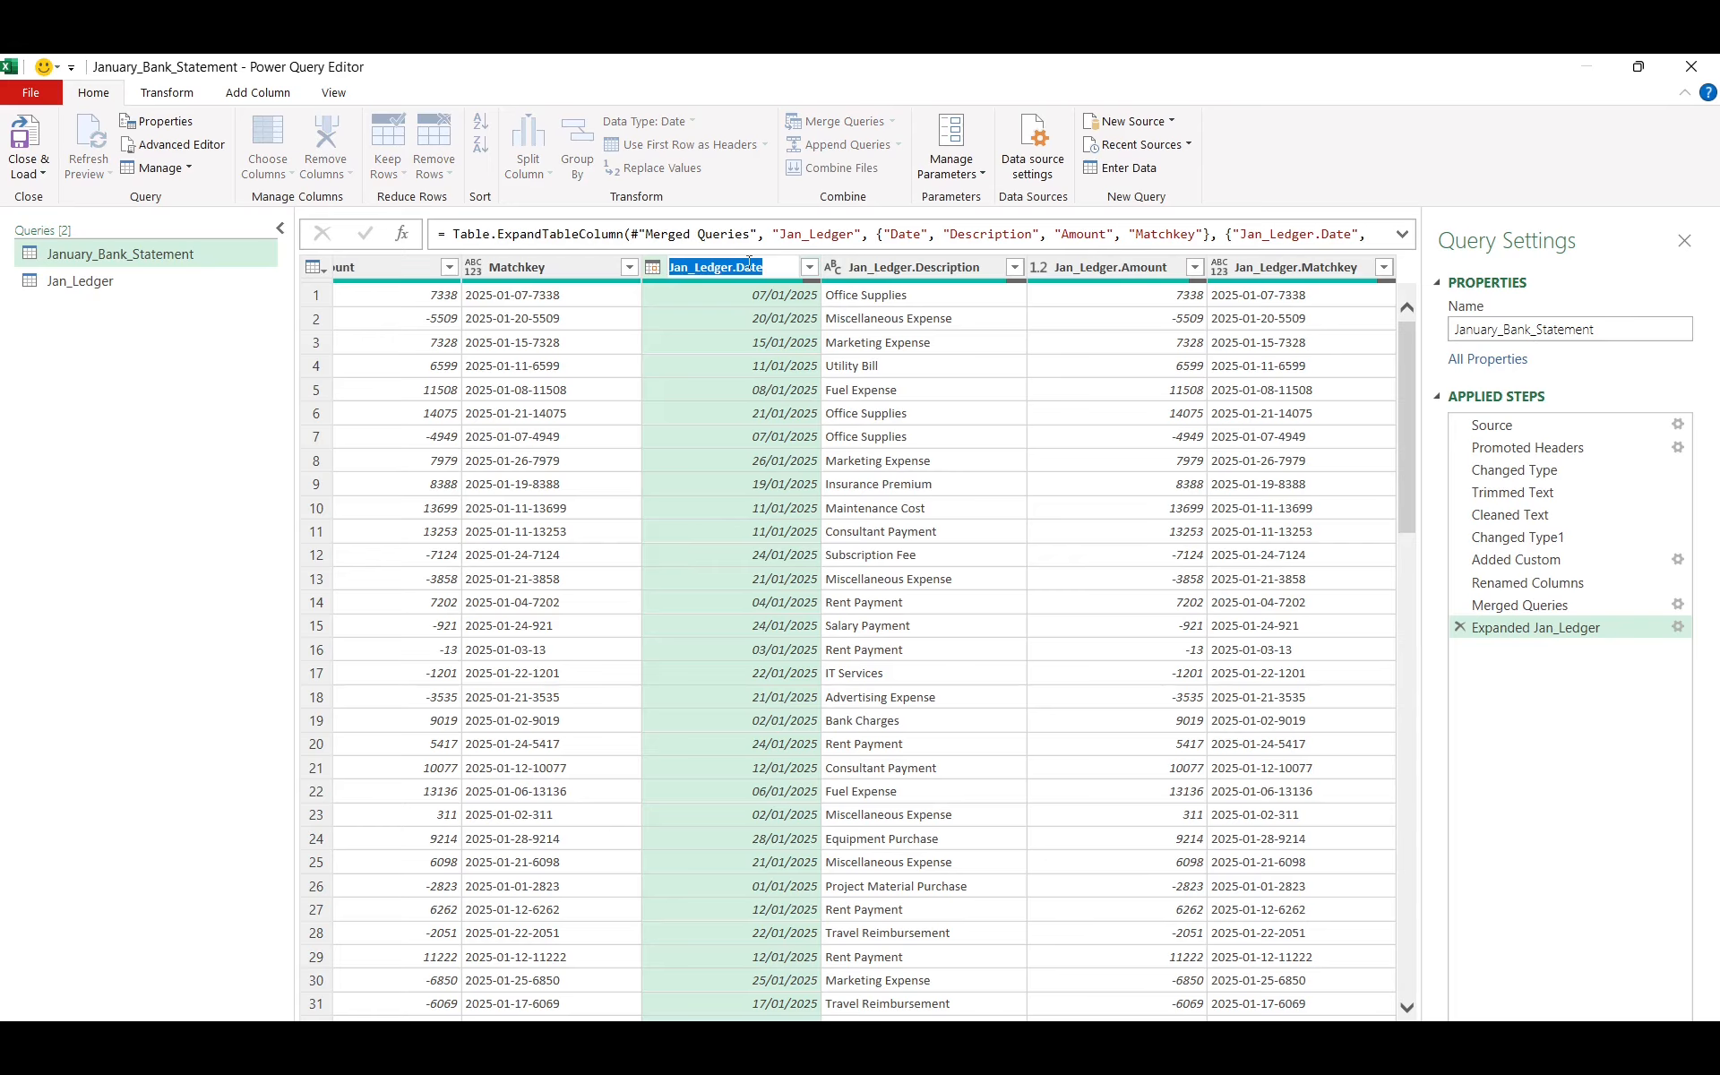
{"action": "type", "text": "Date Ledeg"}
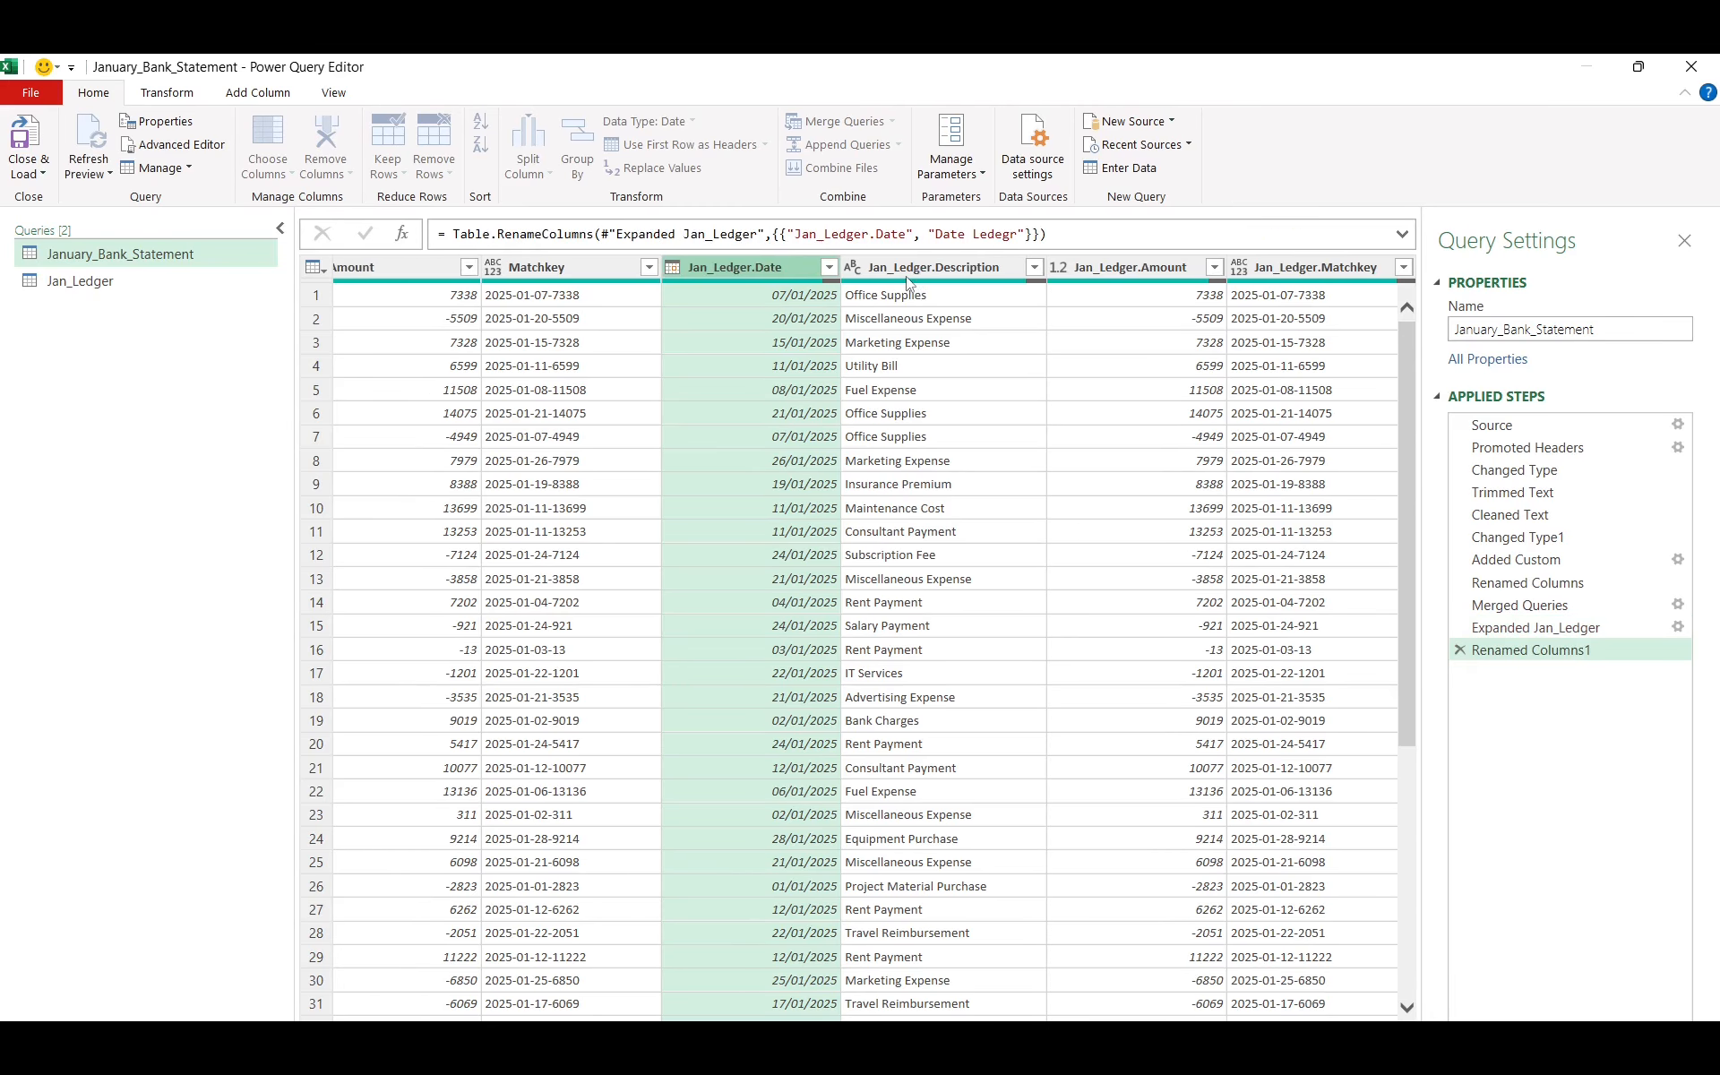
{"action": "double_click", "coordinate": [905, 267]}
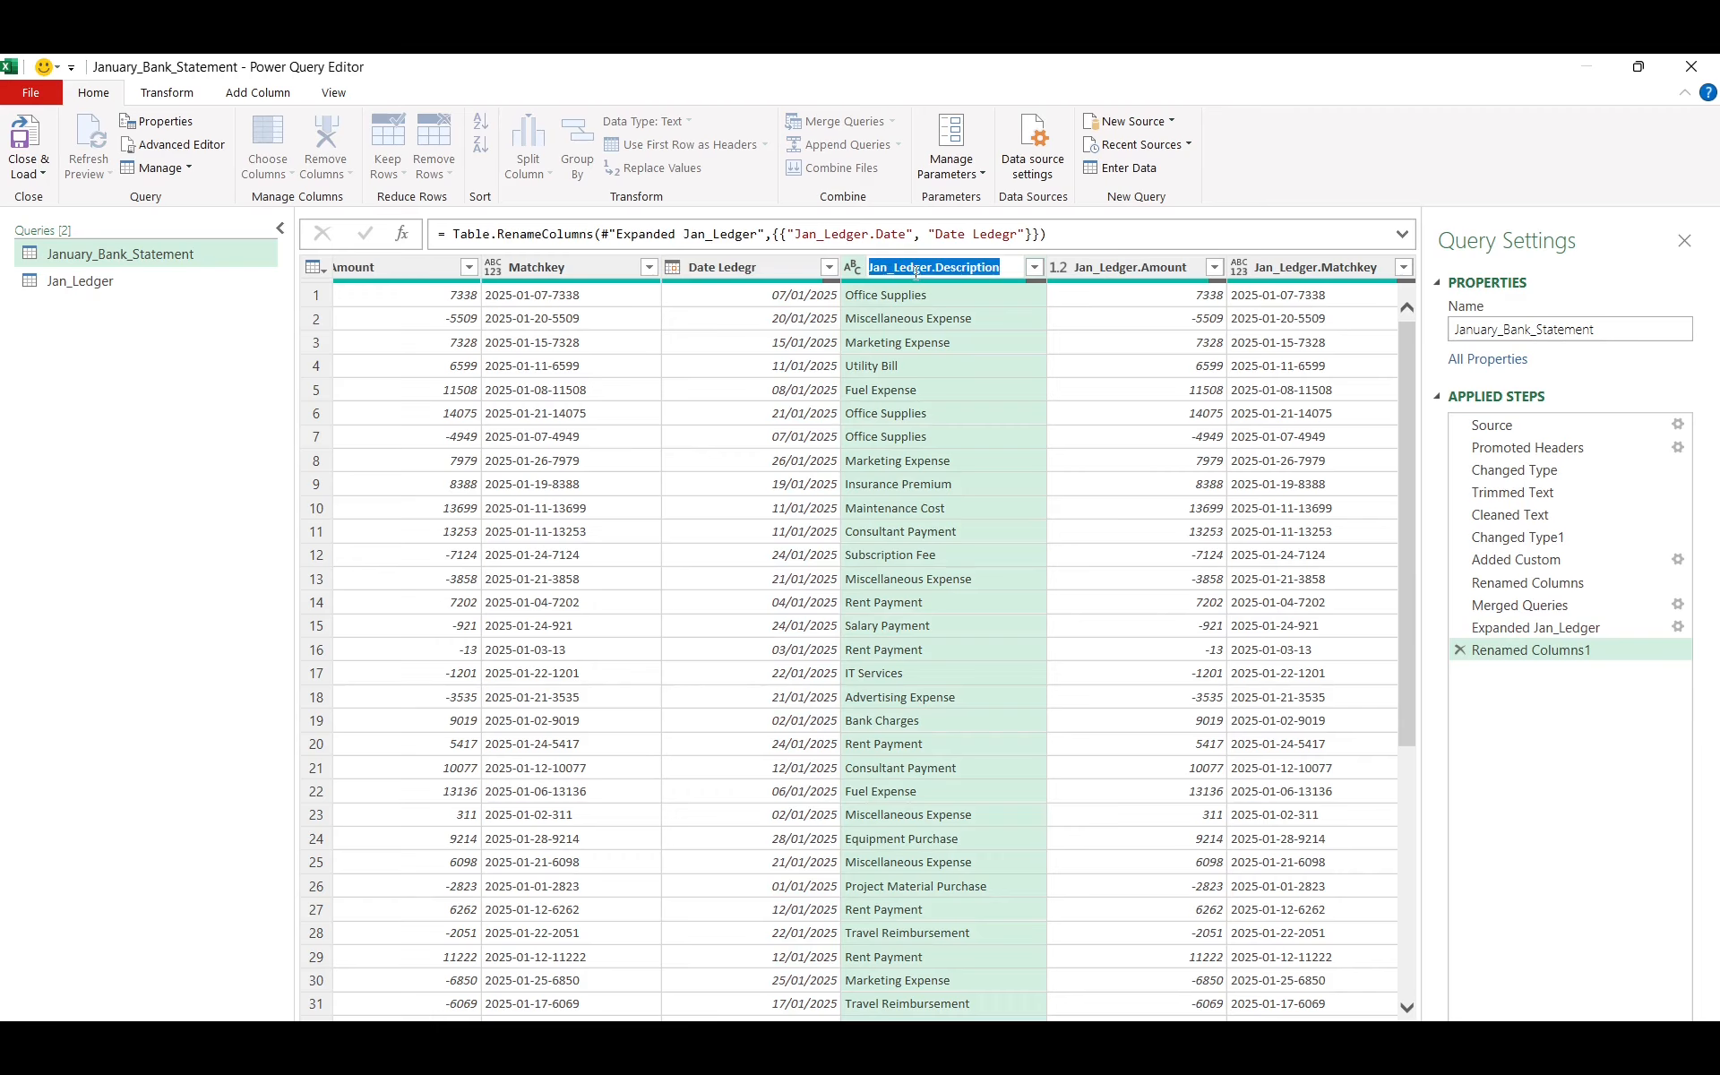
{"action": "type", "text": "Decription Ledger"}
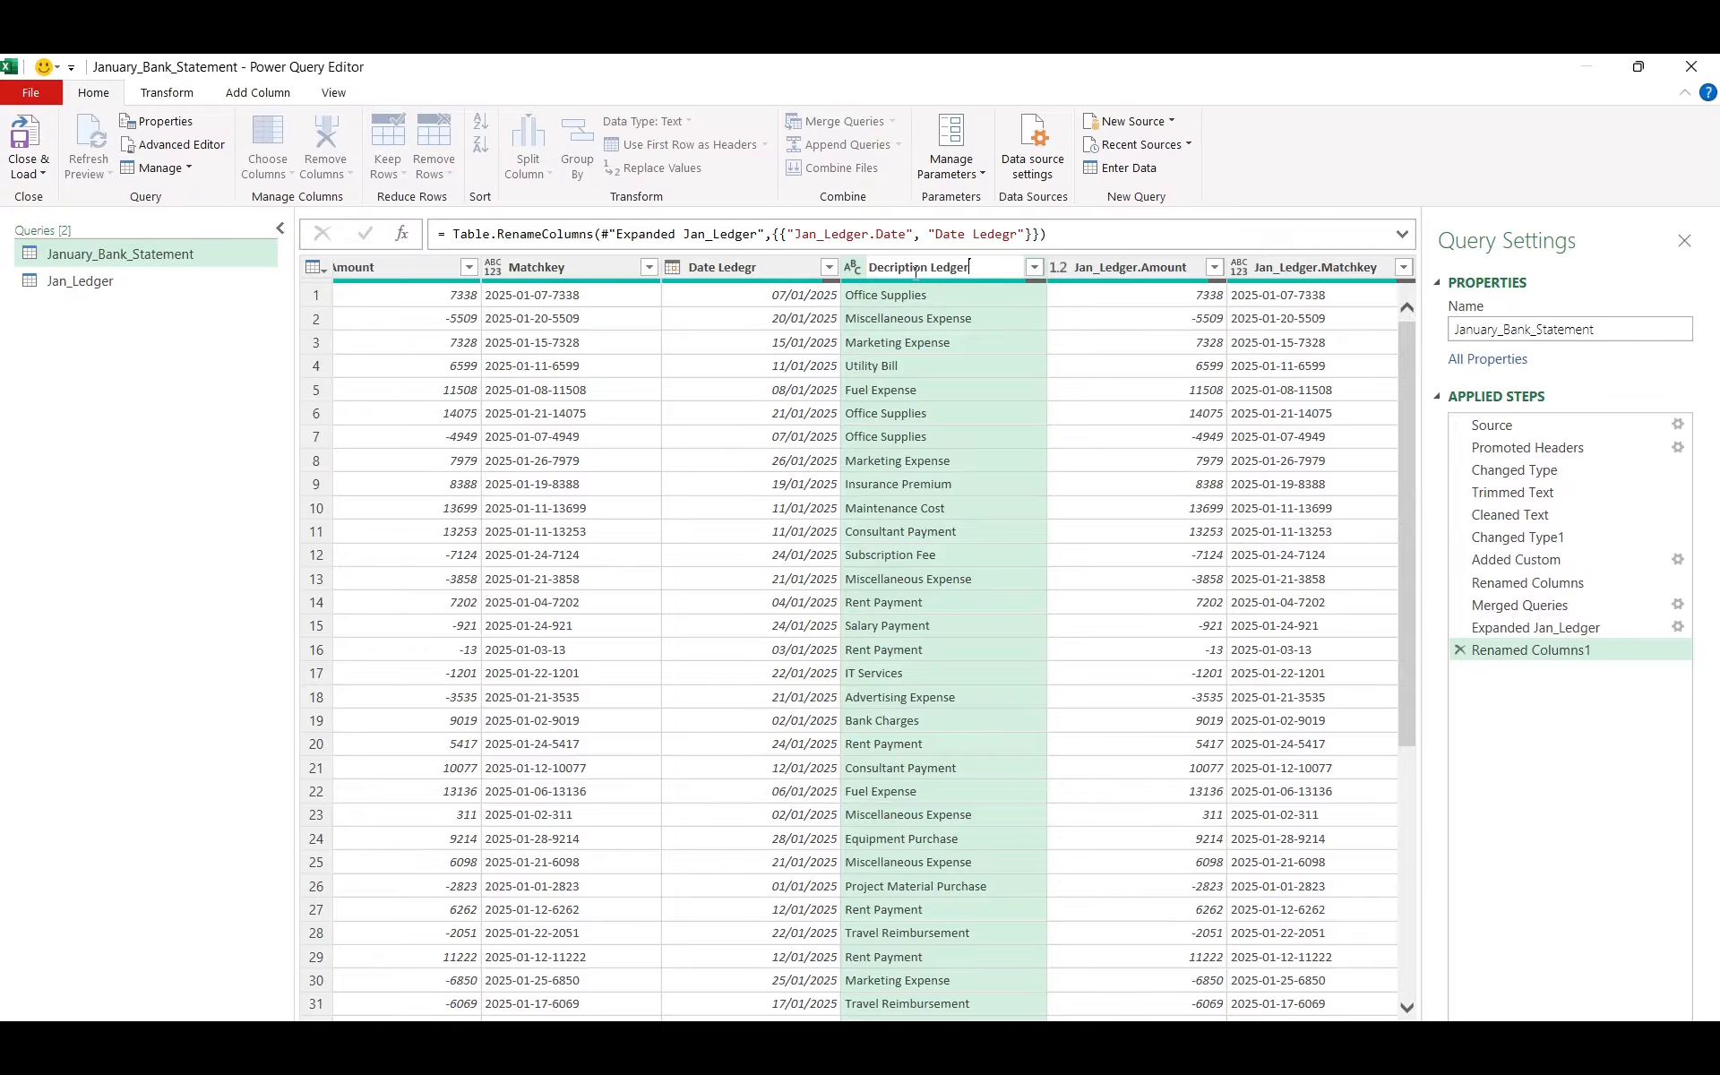
{"action": "key", "text": "Return"}
Rename the Jan_Ledger.Amount column as Amount Ledger
{"action": "double_click", "coordinate": [1108, 268]}
{"action": "type", "text": "Amount Ledger"}
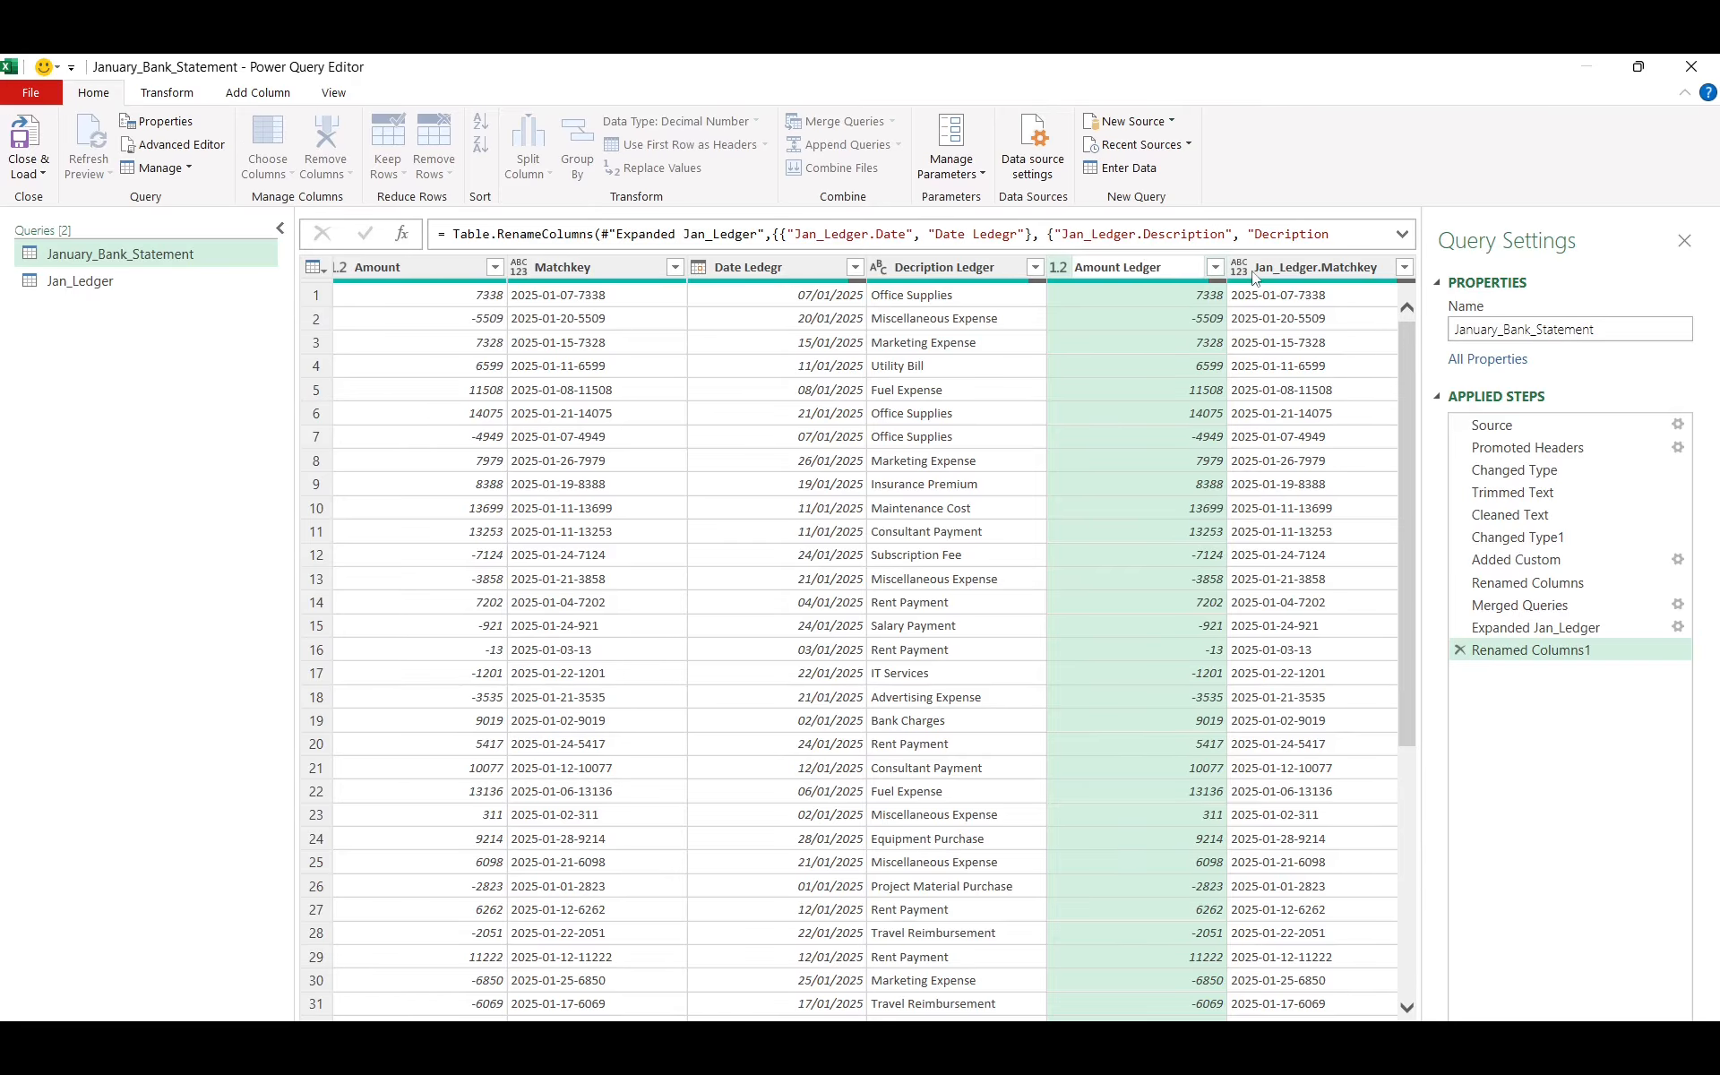
{"action": "key", "text": "Return"}
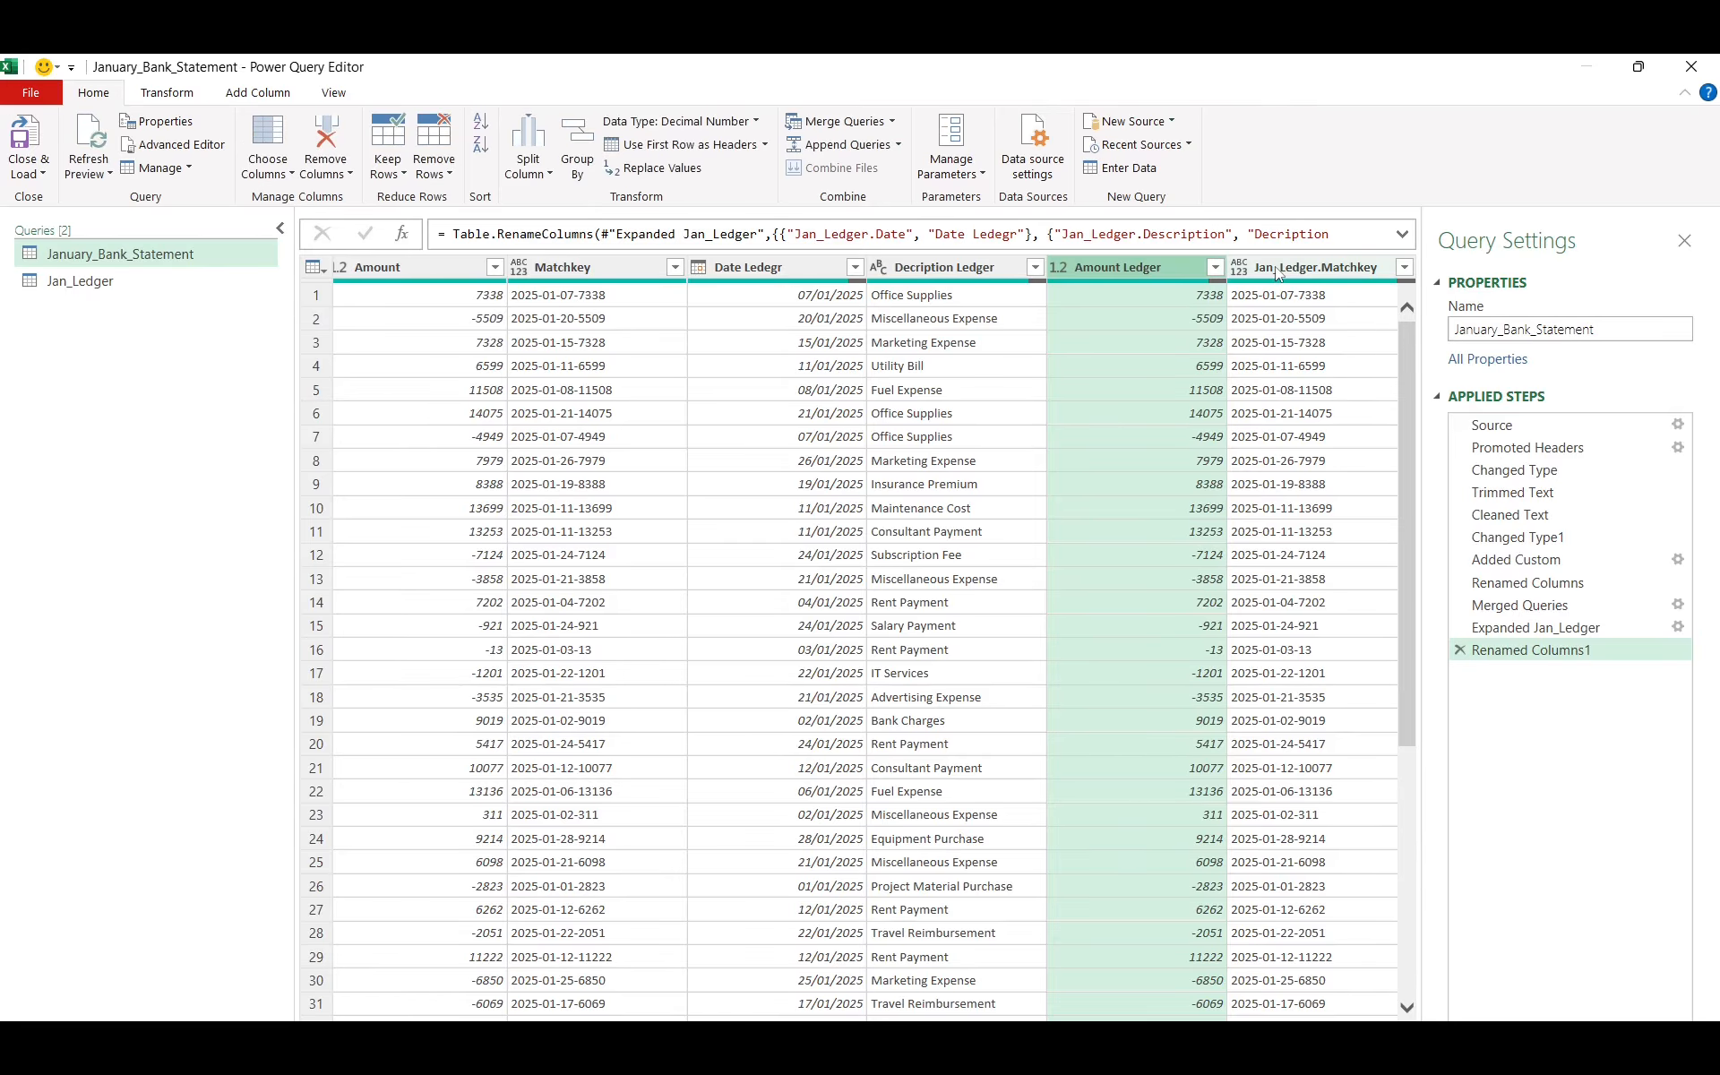
Rename the Jan_Ledger.Matchkey column as Matchkey Ledger
{"action": "left_click", "coordinate": [1275, 269]}
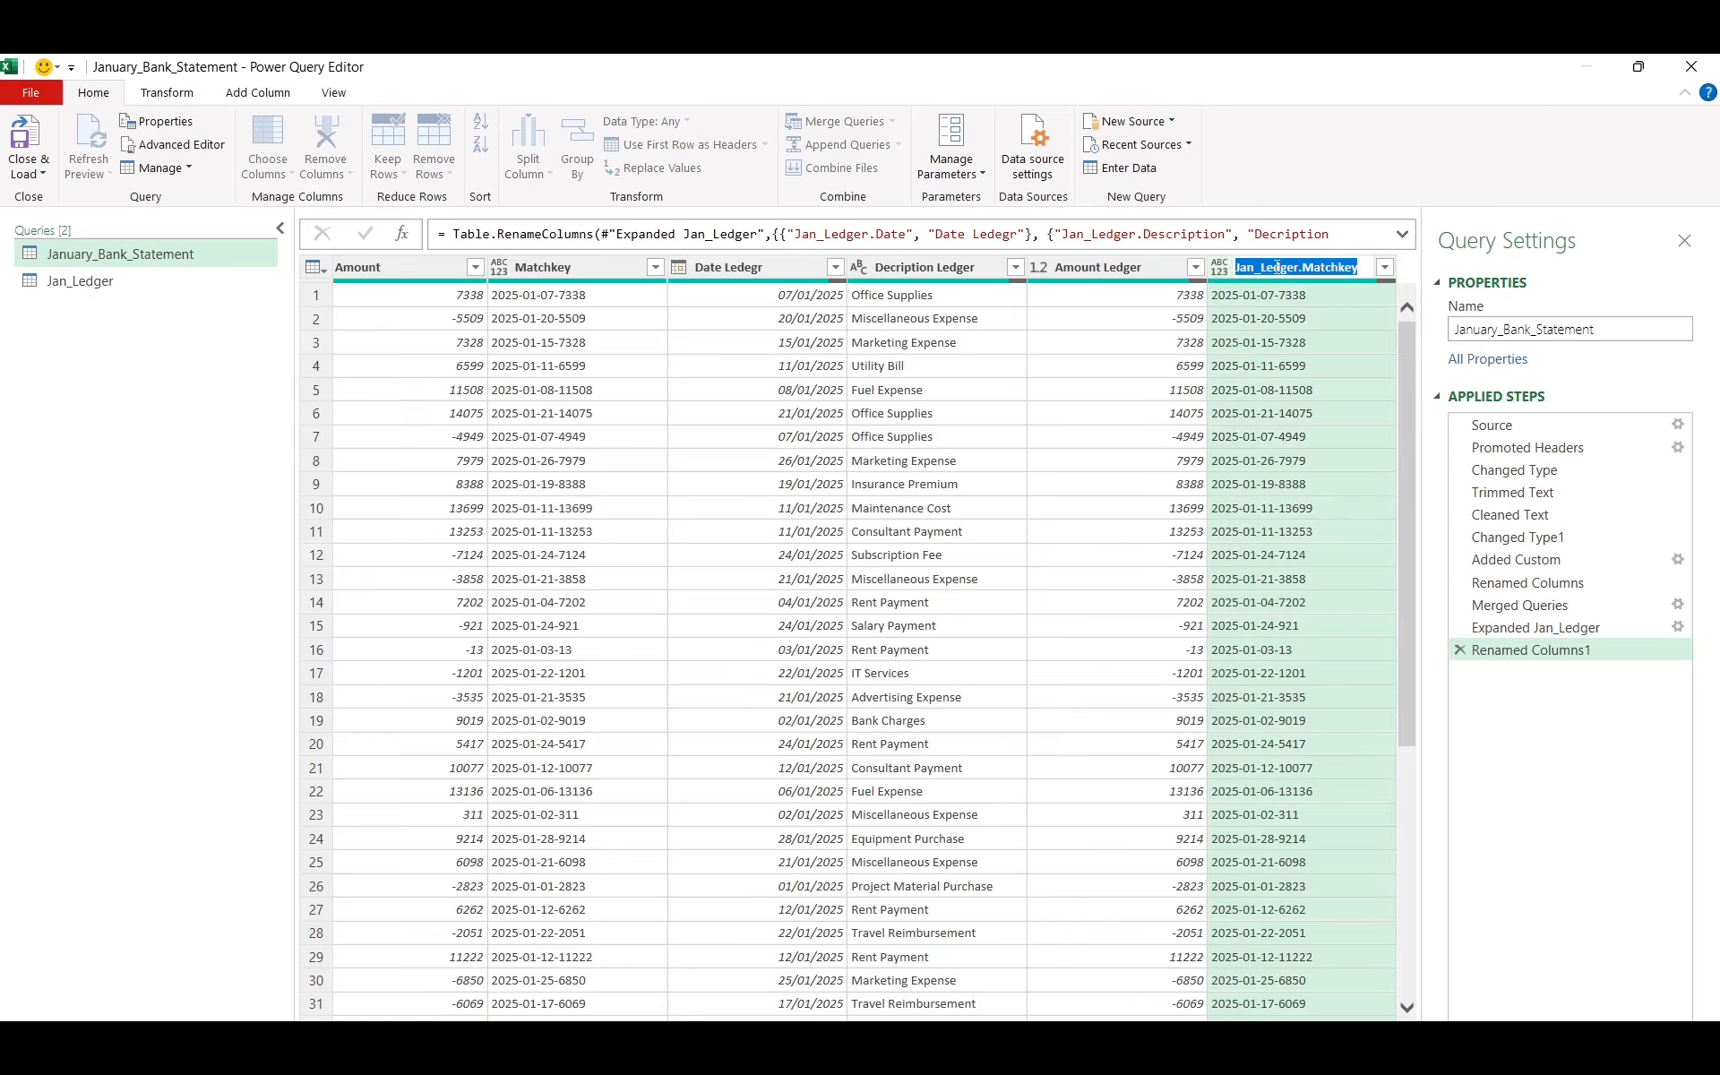
{"action": "key", "text": "shift+Right"}
{"action": "key", "text": "shift+Right"}
{"action": "key", "text": "shift+Right"}
{"action": "key", "text": "shift+Right"}
{"action": "key", "text": "shift+Right"}
{"action": "key", "text": "shift+Right"}
{"action": "key", "text": "shift+Right"}
{"action": "key", "text": "shift+Right"}
{"action": "key", "text": "Delete"}
{"action": "key", "text": "BackSpace"}
{"action": "key", "text": "BackSpace"}
{"action": "key", "text": "BackSpace"}
{"action": "left_click", "coordinate": [1325, 264]}
{"action": "type", "text": "Led"}
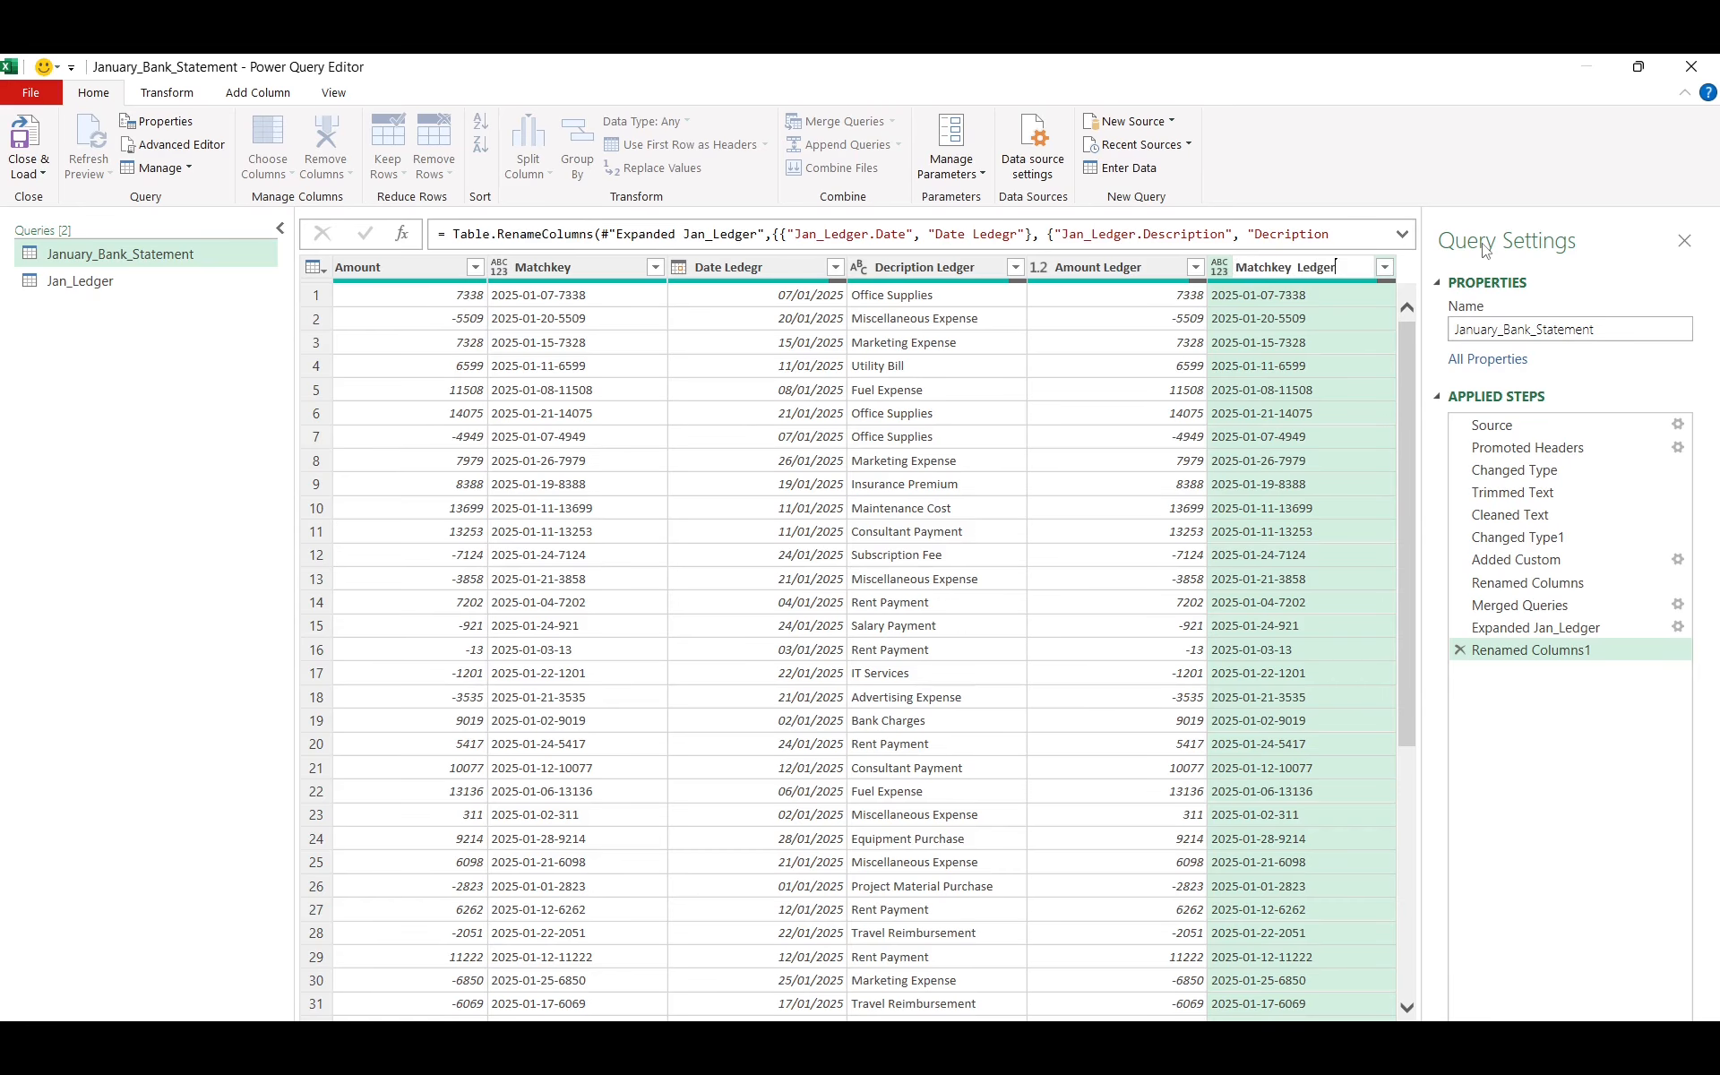
{"action": "left_click", "coordinate": [1312, 412]}
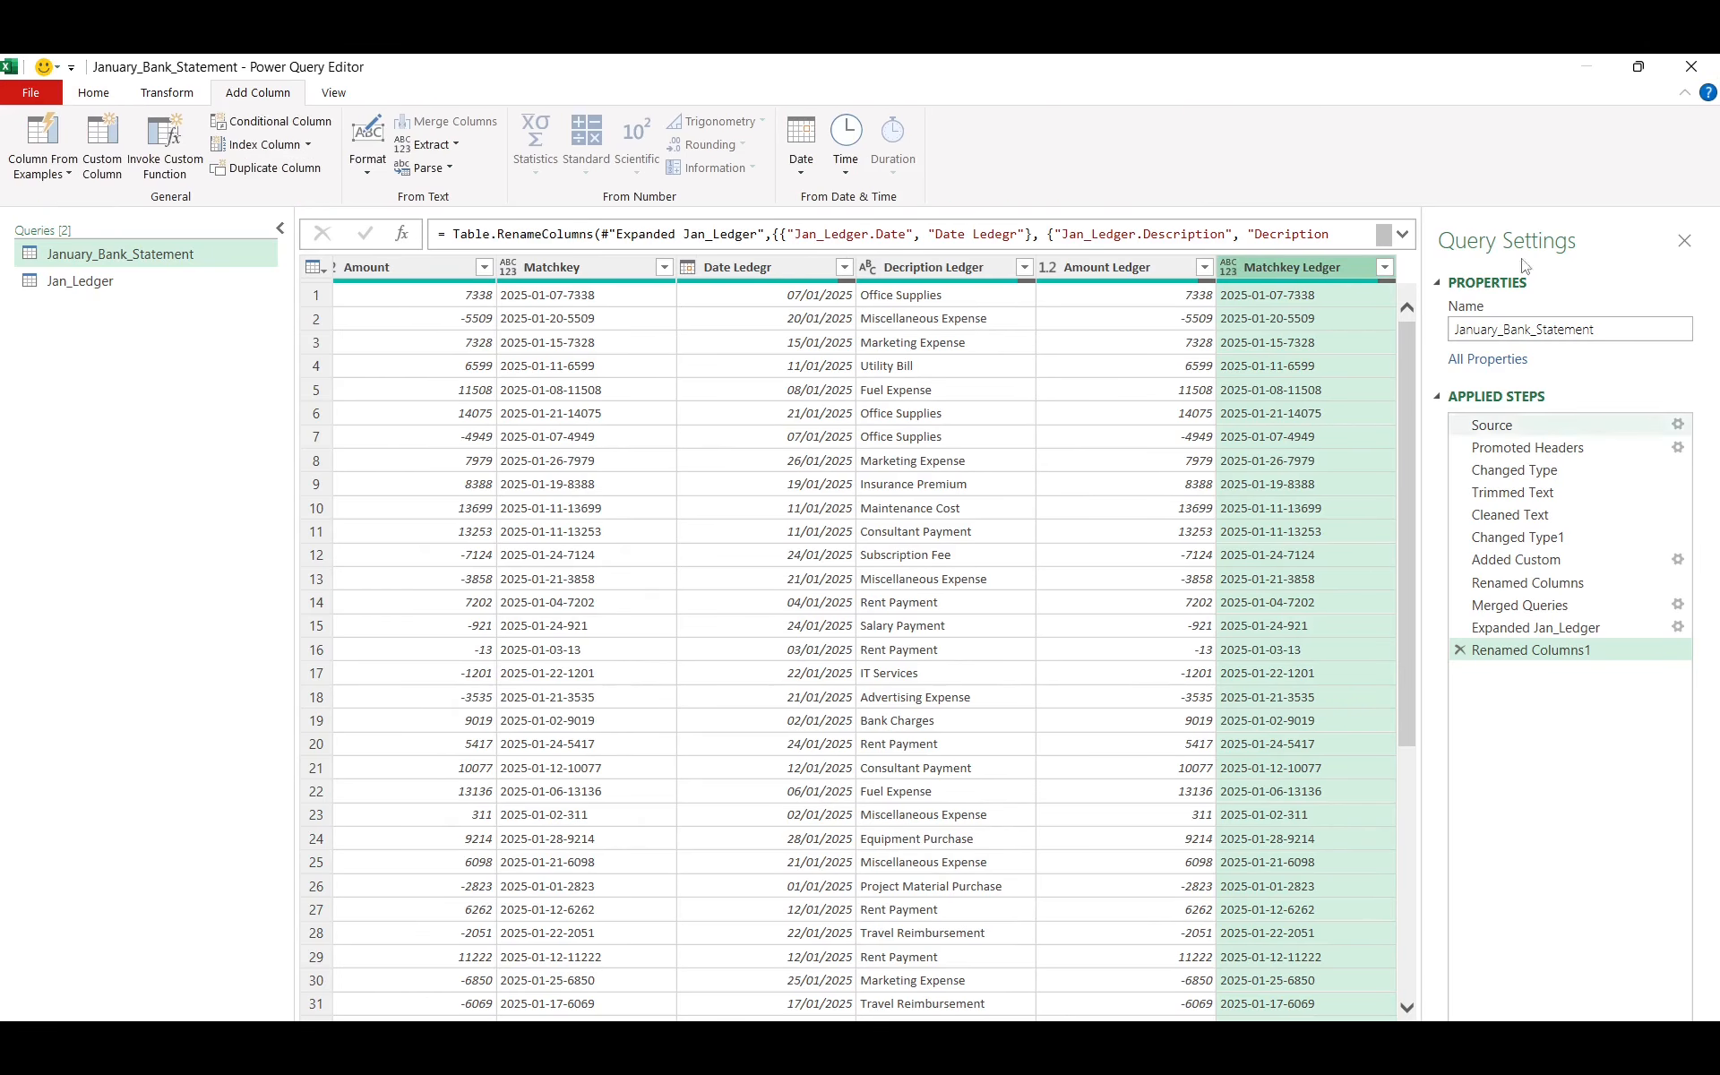
Add a custom column to January_Bank_Statement with the formula if [Amount Ledger] = null then "Unmatched" else "Matched"
{"action": "left_click", "coordinate": [102, 168]}
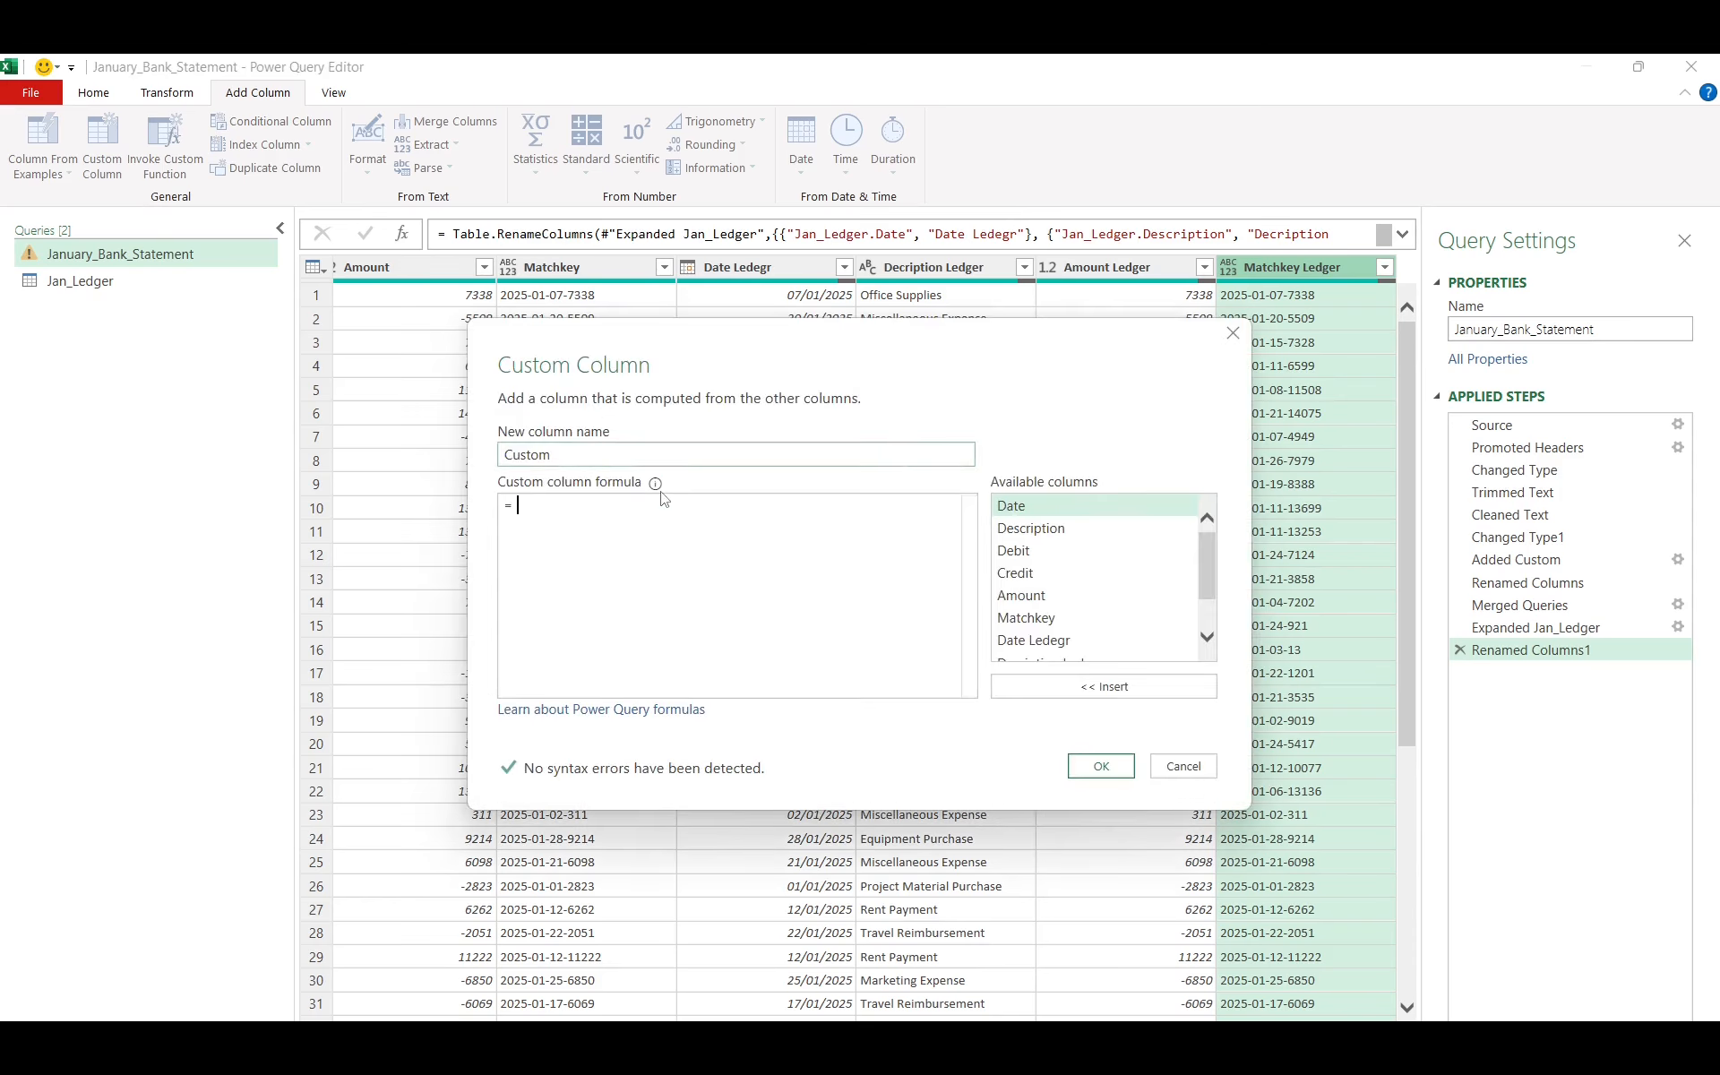
{"action": "type", "text": "if"}
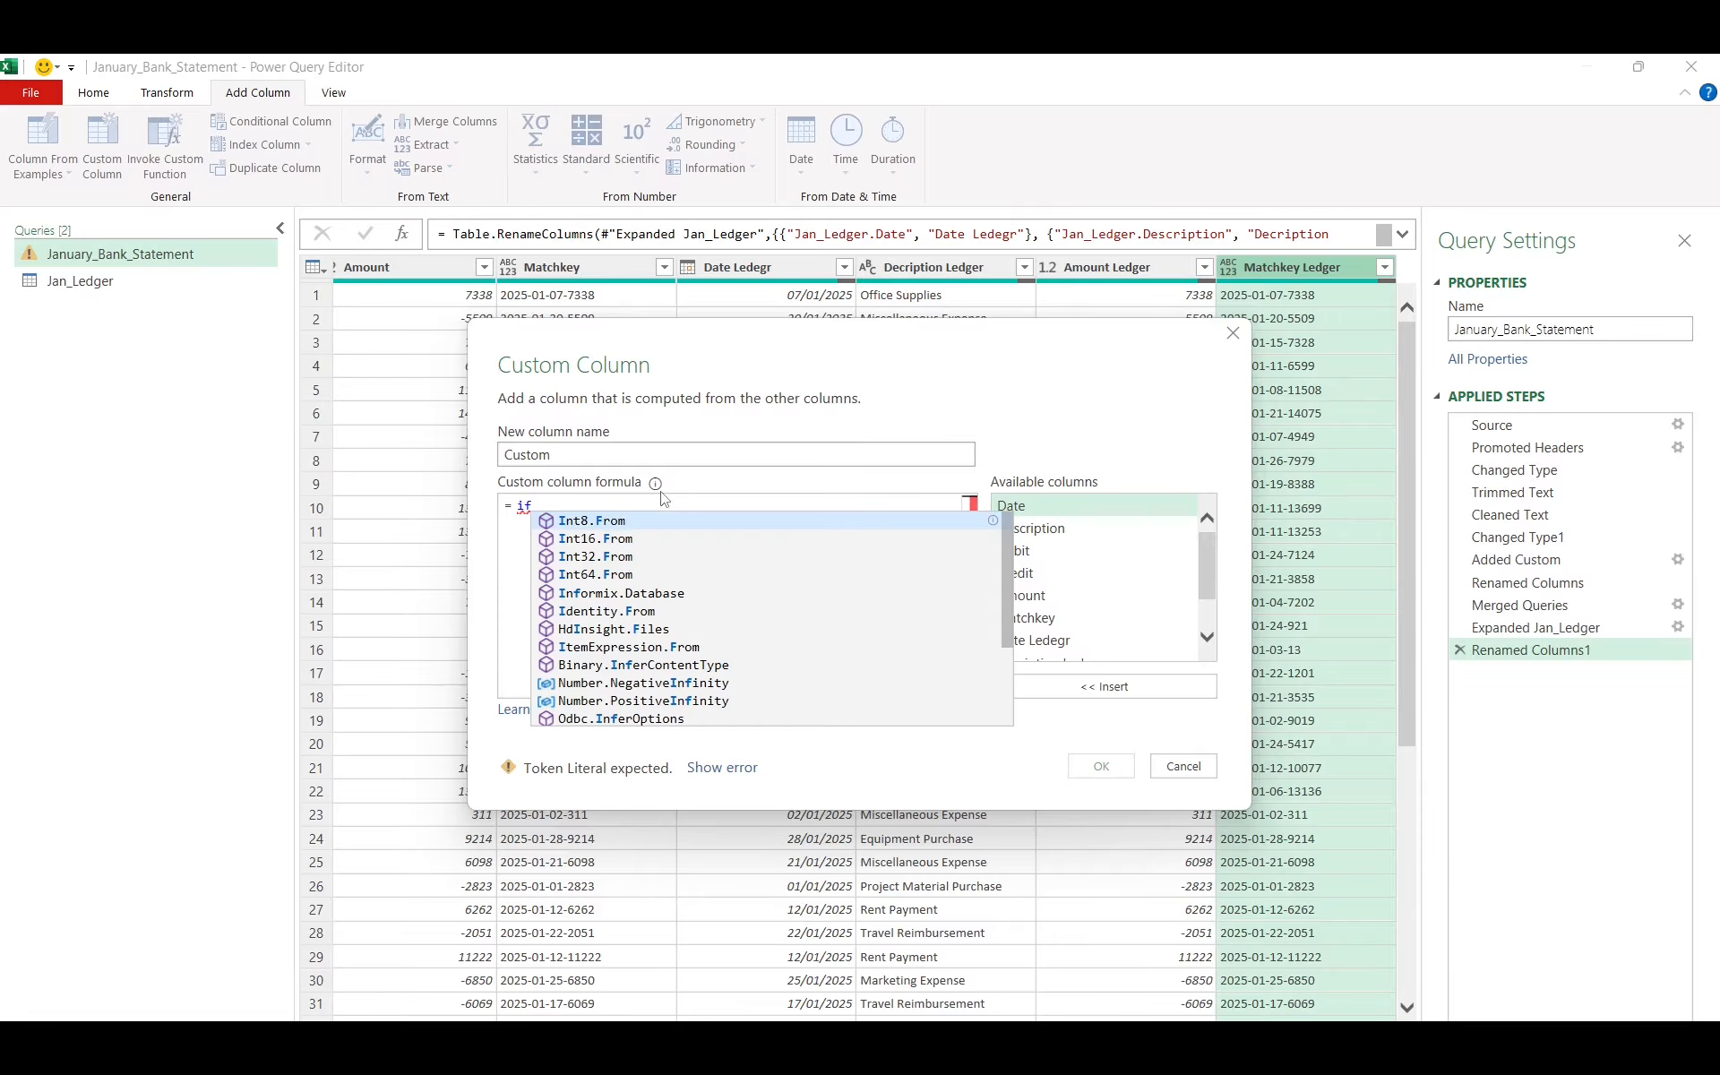
{"action": "type", "text": " ["}
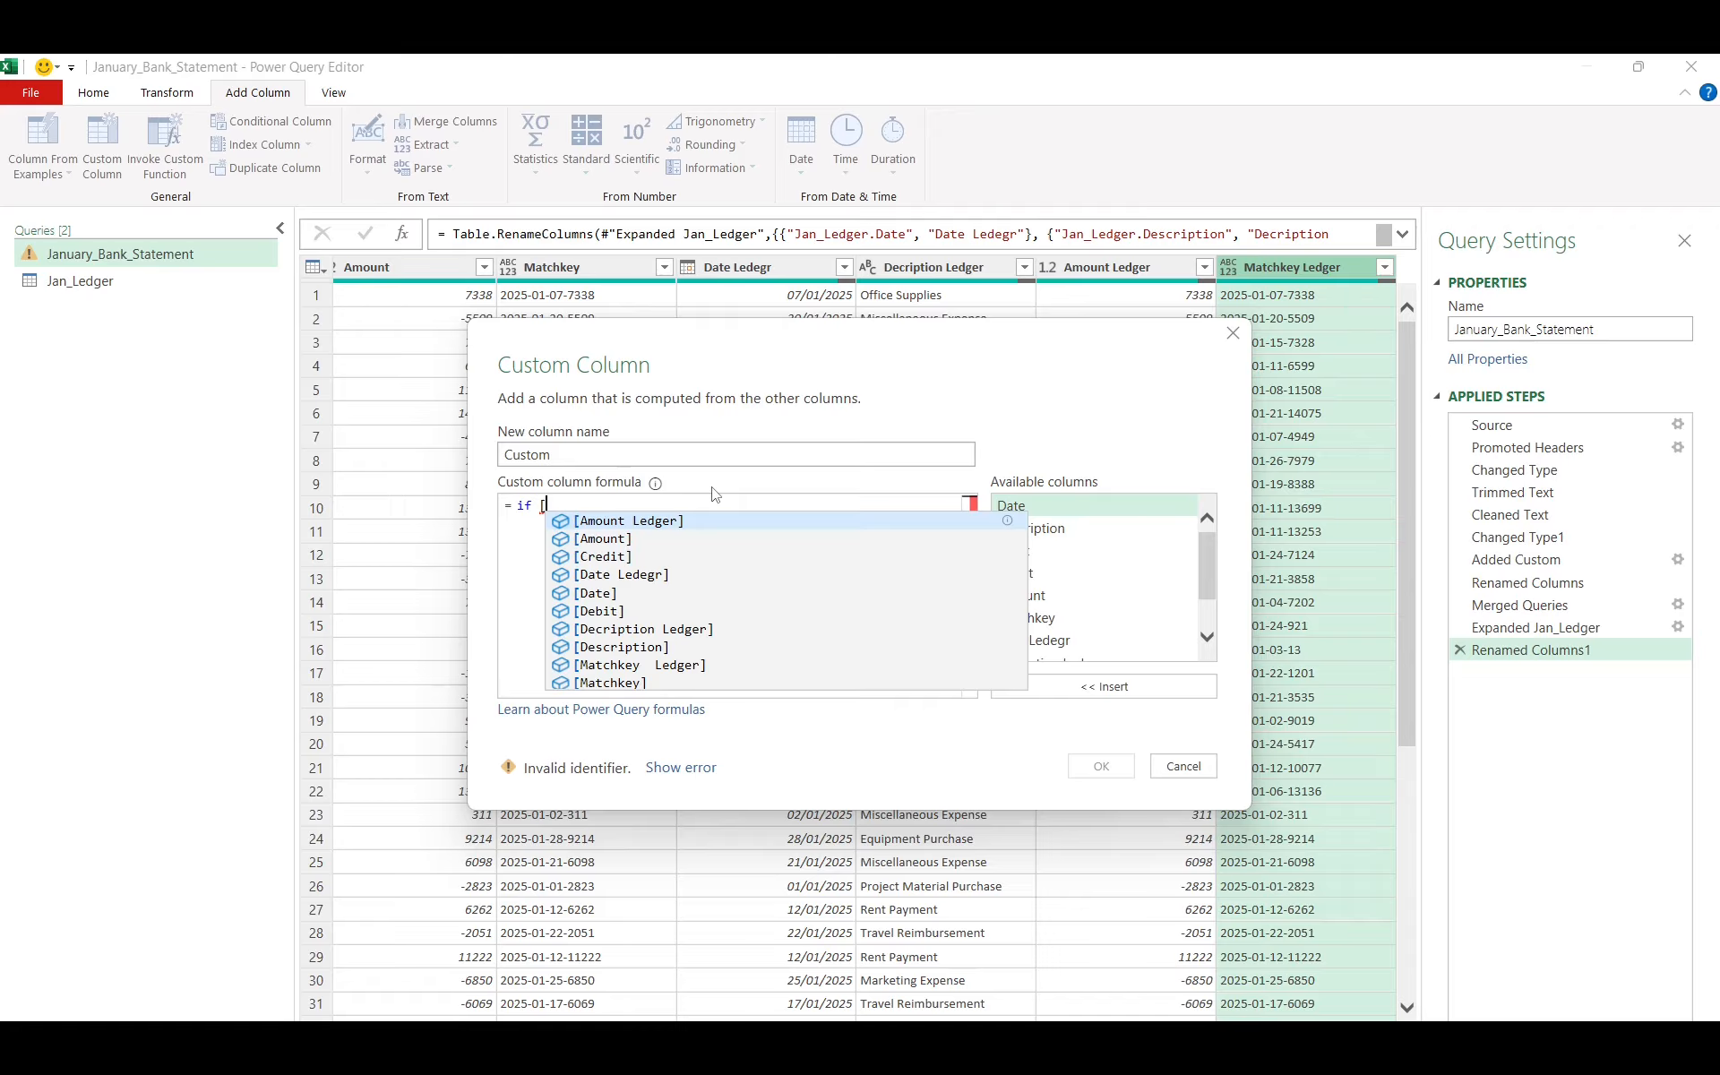
{"action": "type", "text": "Amount"}
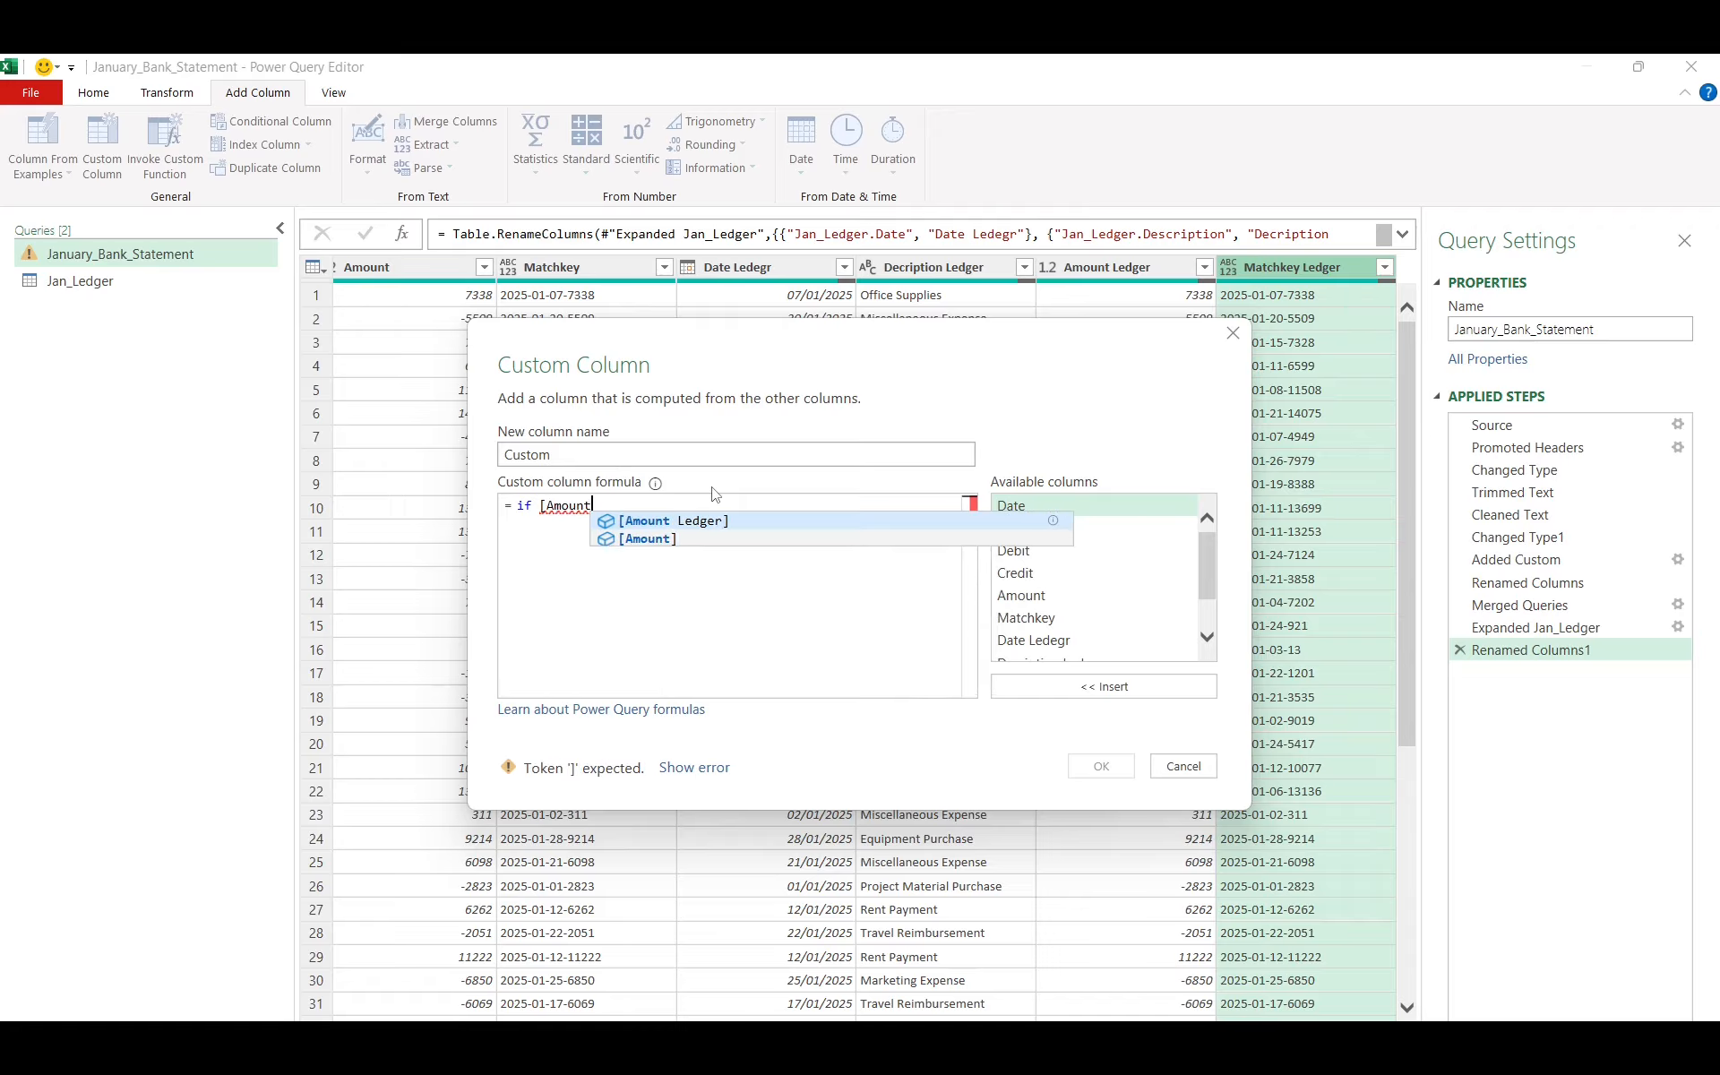
{"action": "type", "text": " Ledger"}
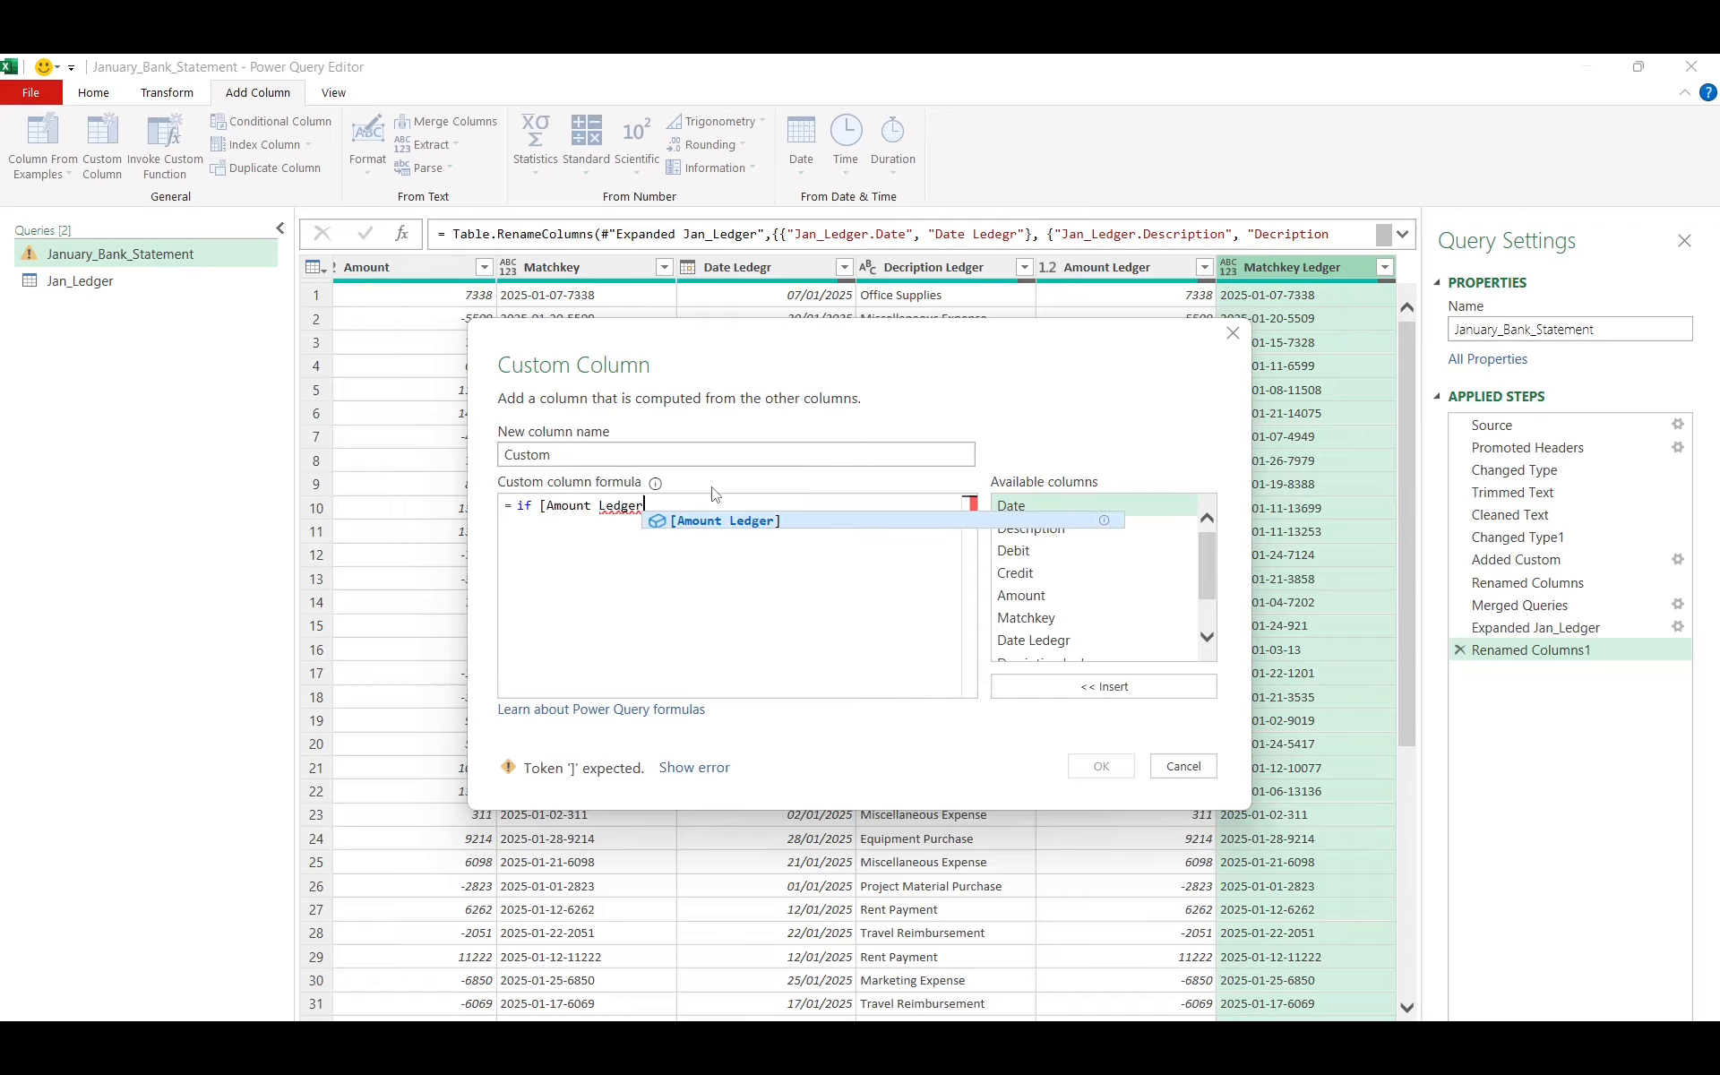
{"action": "type", "text": "]"}
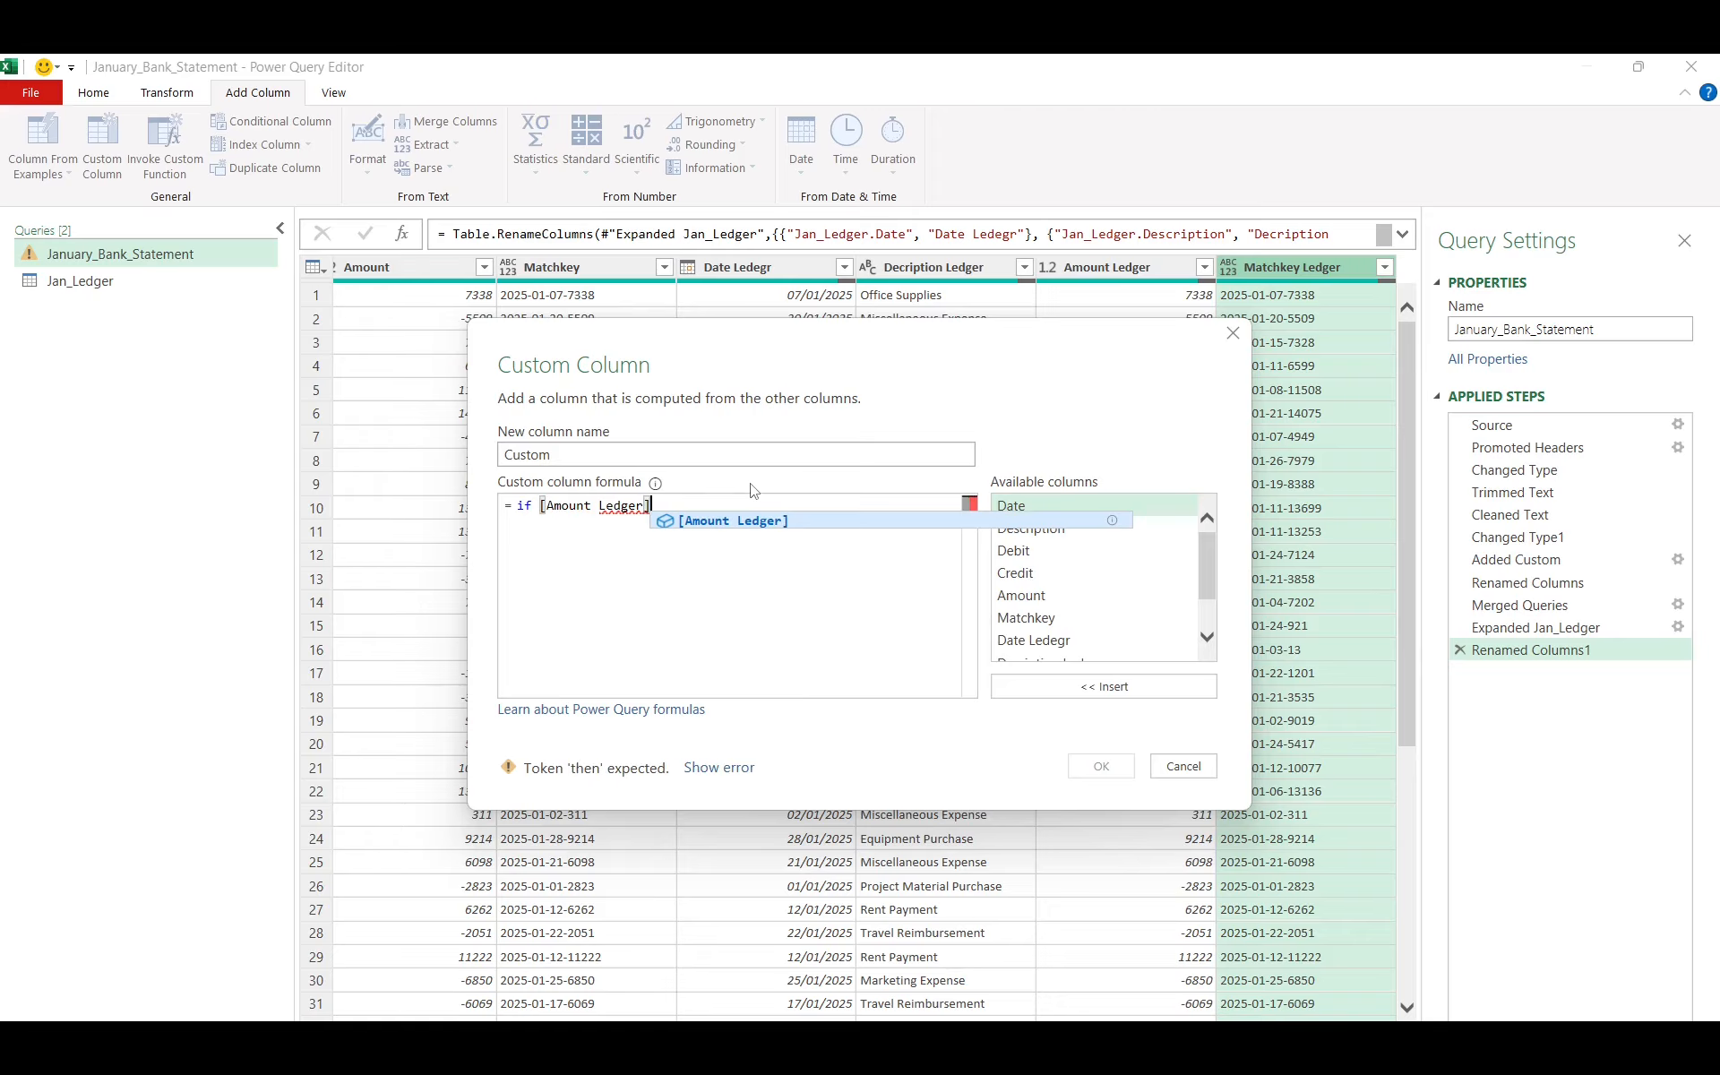
{"action": "type", "text": " = null then \"Unmatched"}
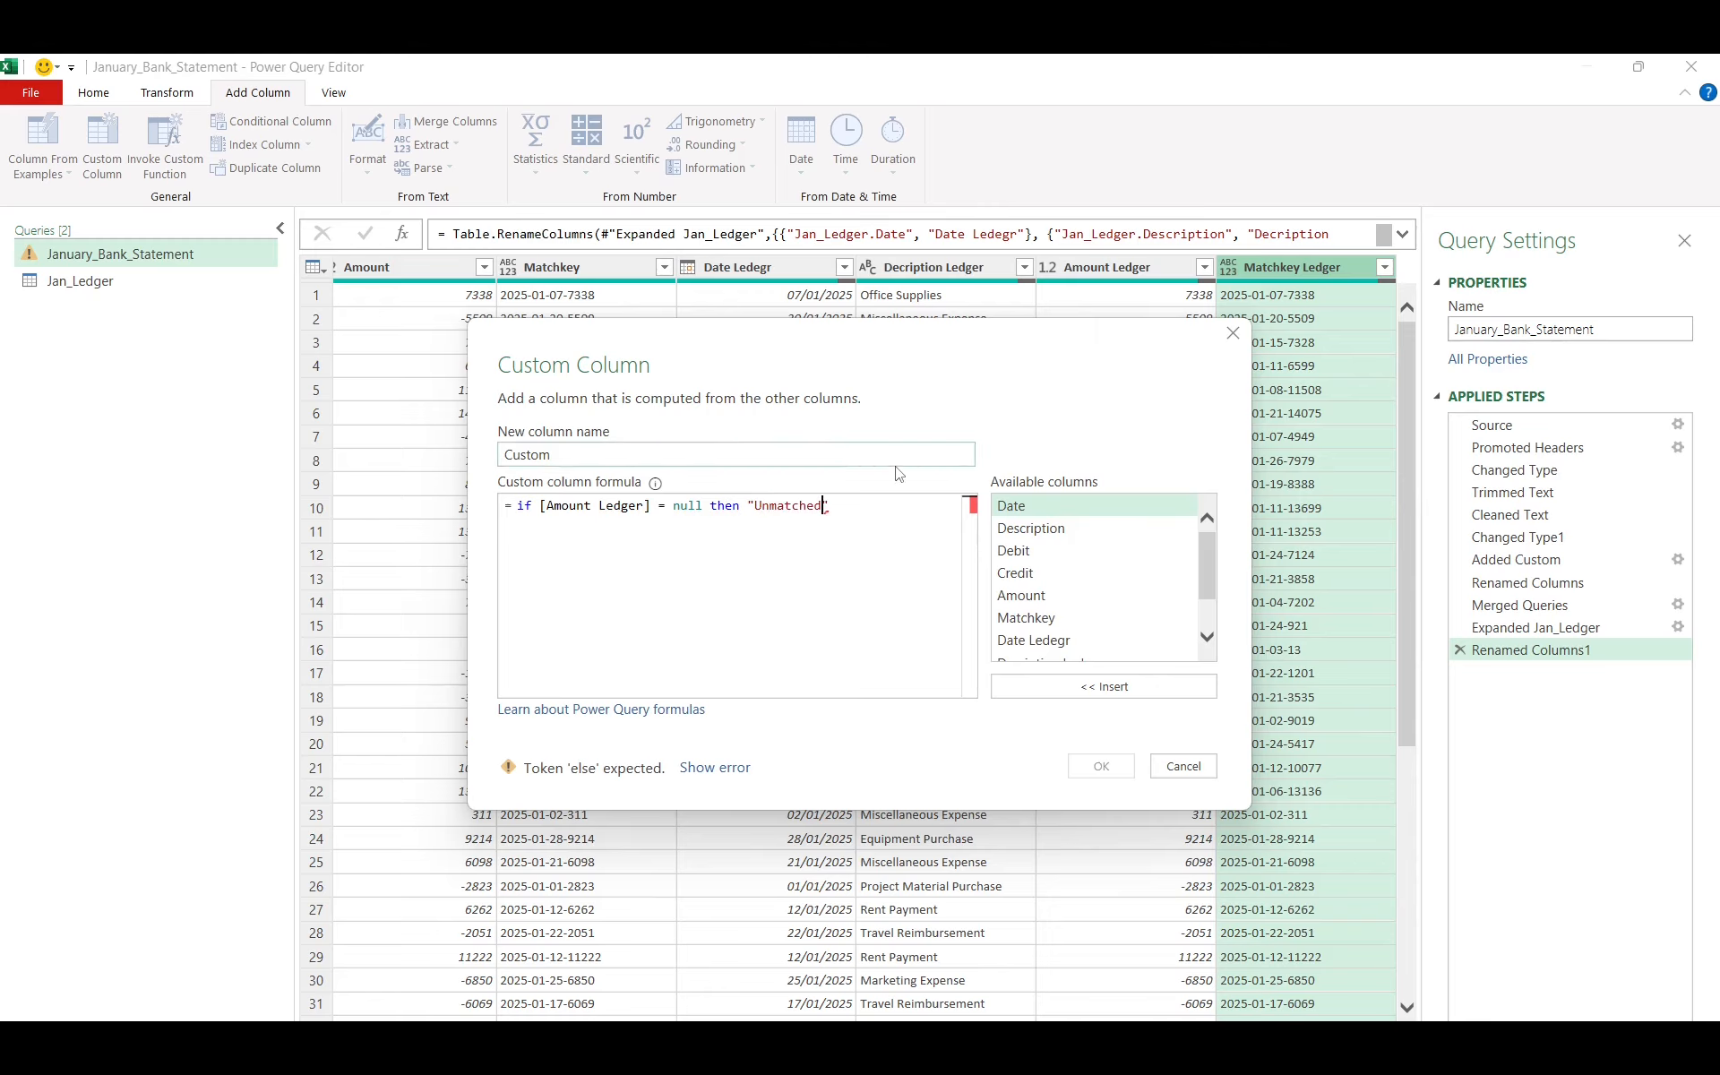
{"action": "type", "text": "\" e"}
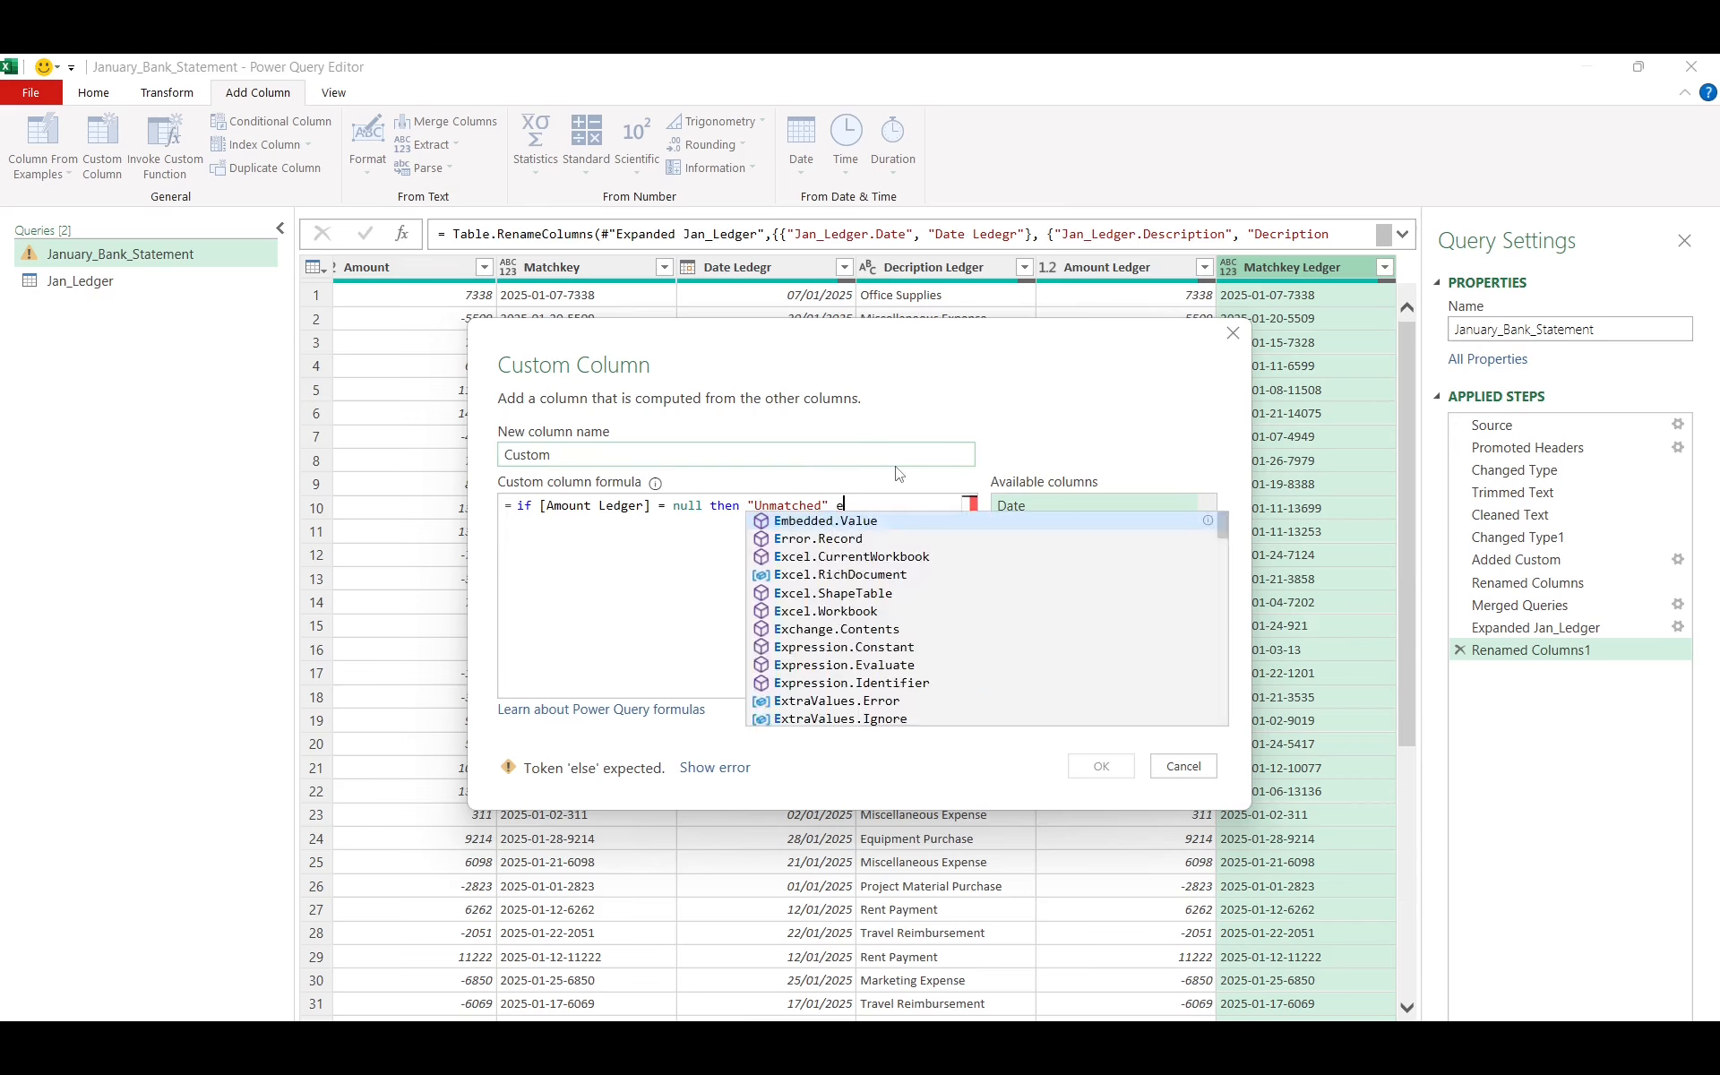
{"action": "type", "text": "lse \"Matched"}
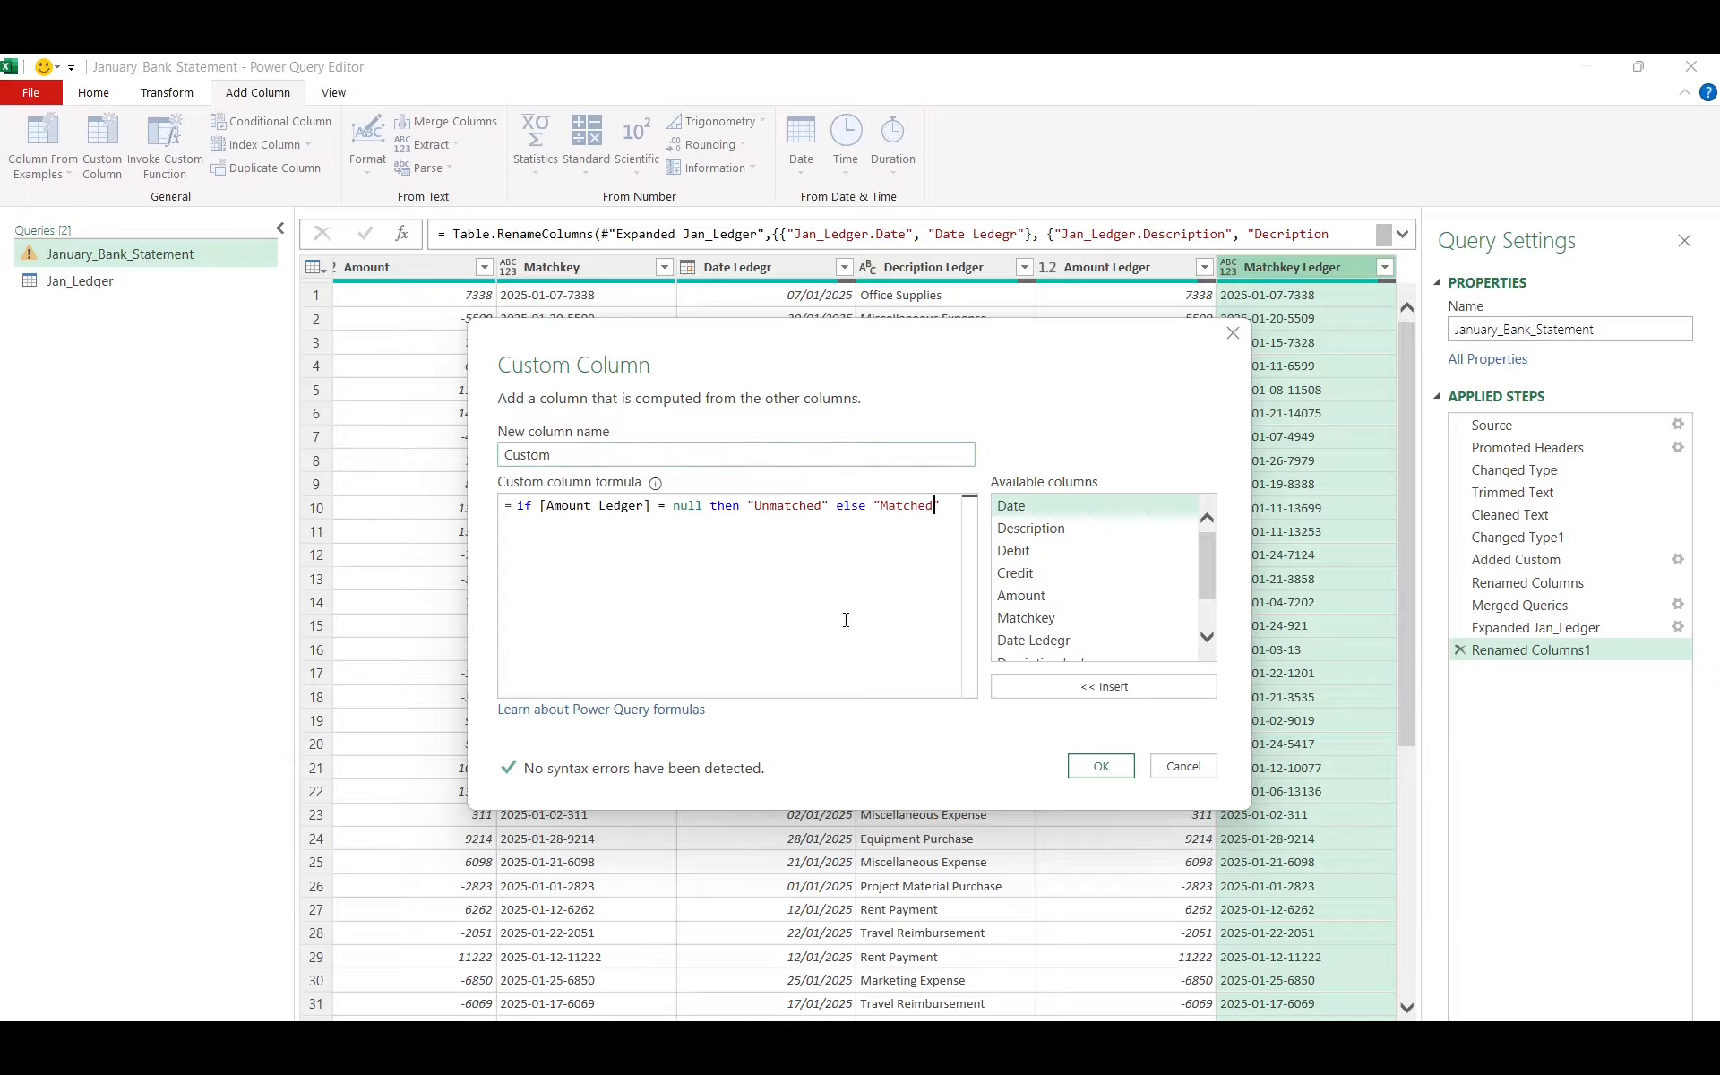
{"action": "scroll", "coordinate": [1178, 583], "scroll_direction": "down", "scroll_amount": 3}
{"action": "left_click", "coordinate": [1097, 649]}
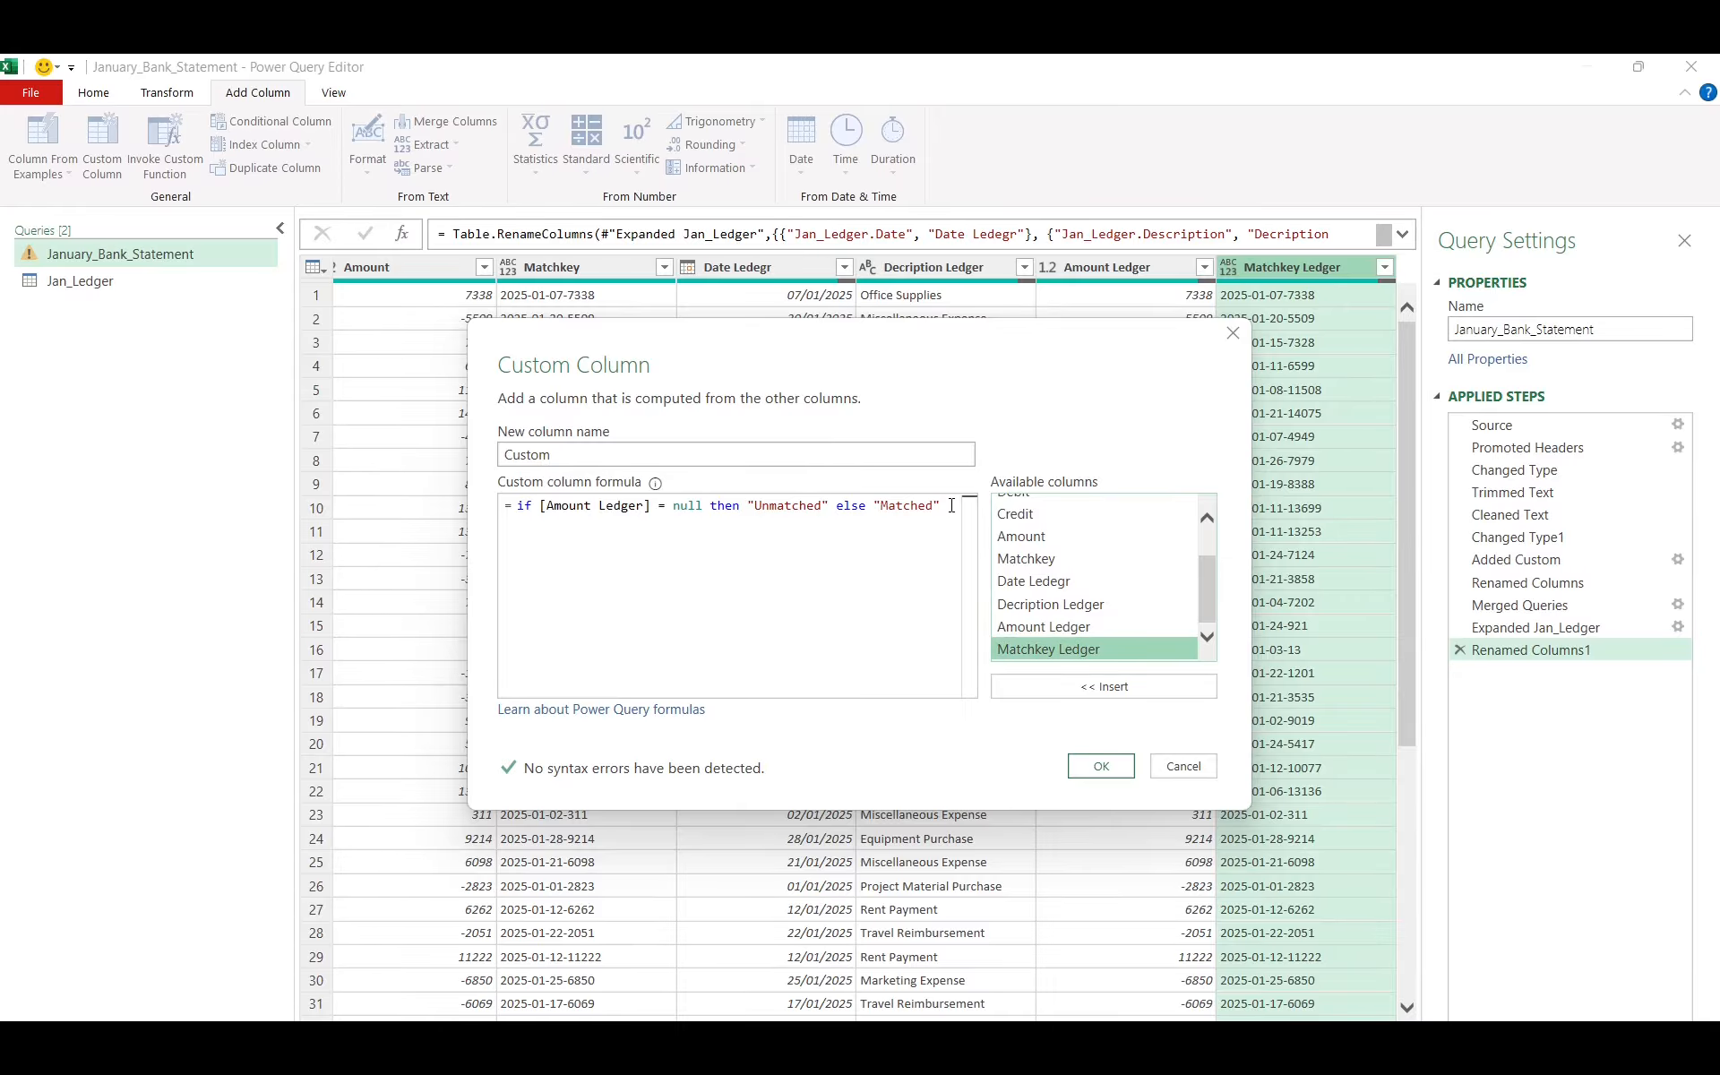
{"action": "left_click", "coordinate": [1095, 763]}
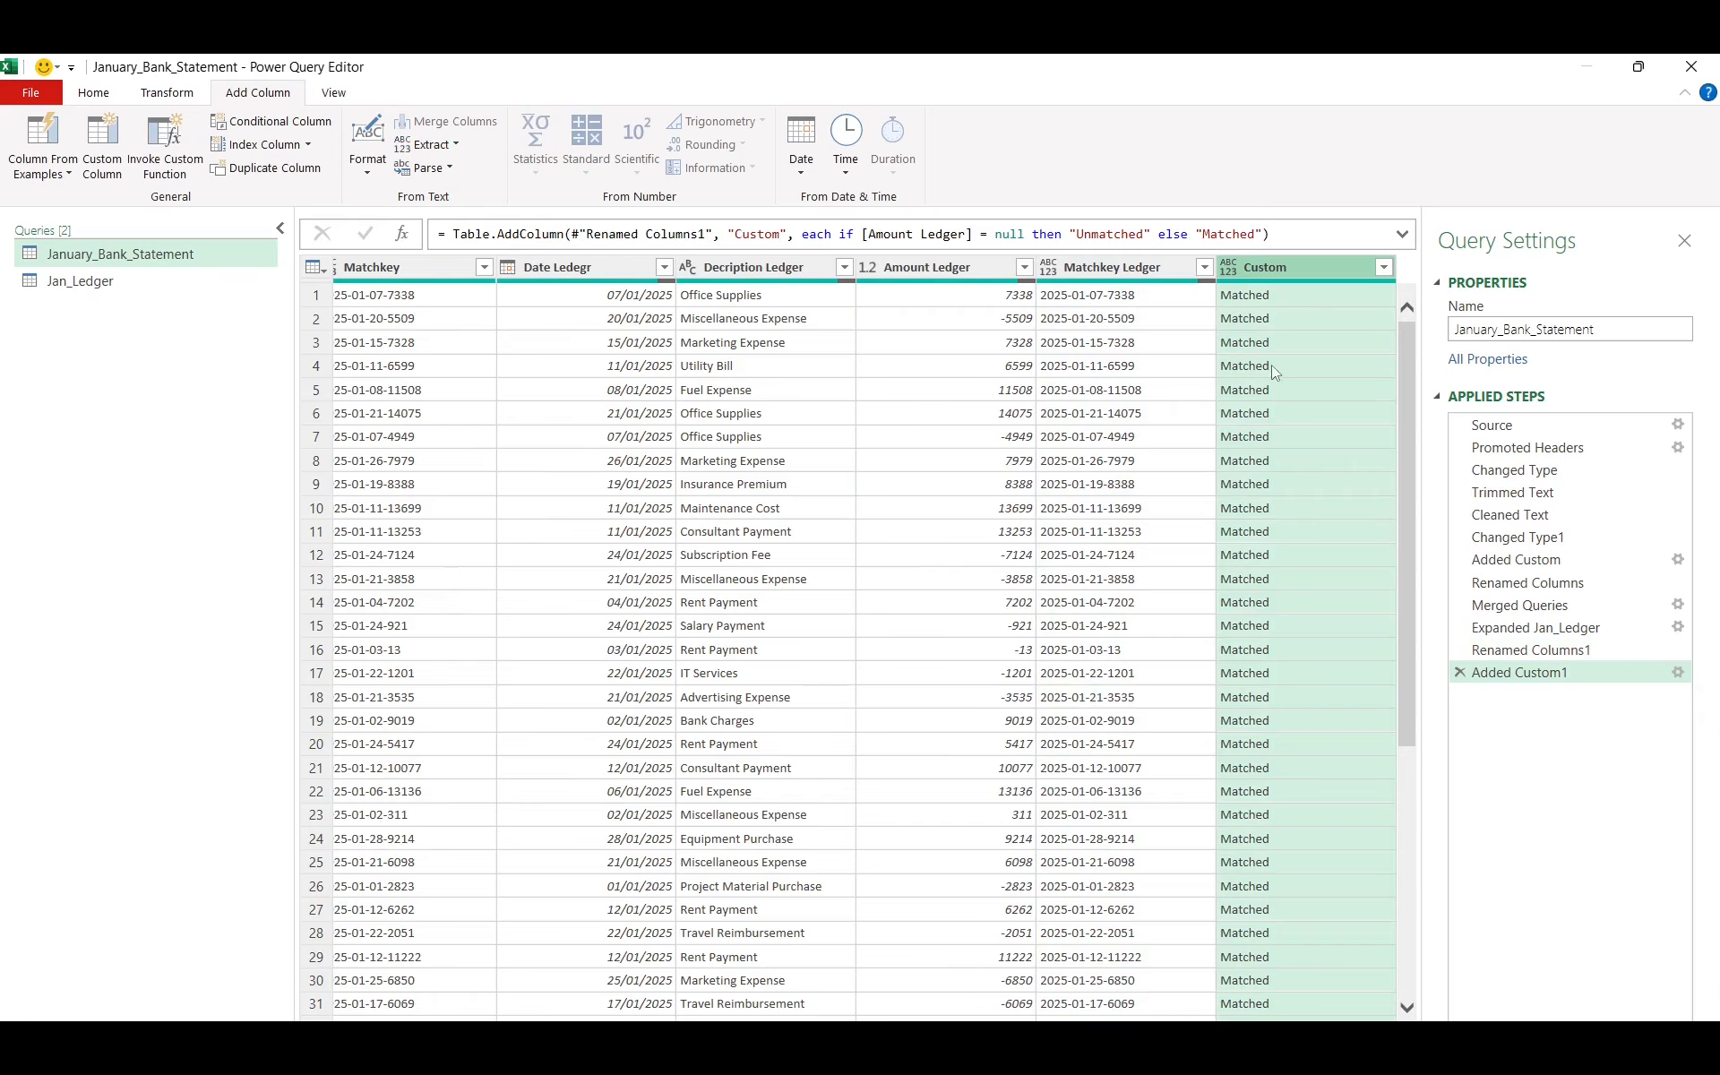
Filter the Custom column to keep only the Unmatched rows and look through them
{"action": "left_click", "coordinate": [1384, 267]}
{"action": "left_click", "coordinate": [1138, 505]}
{"action": "left_click", "coordinate": [1131, 548]}
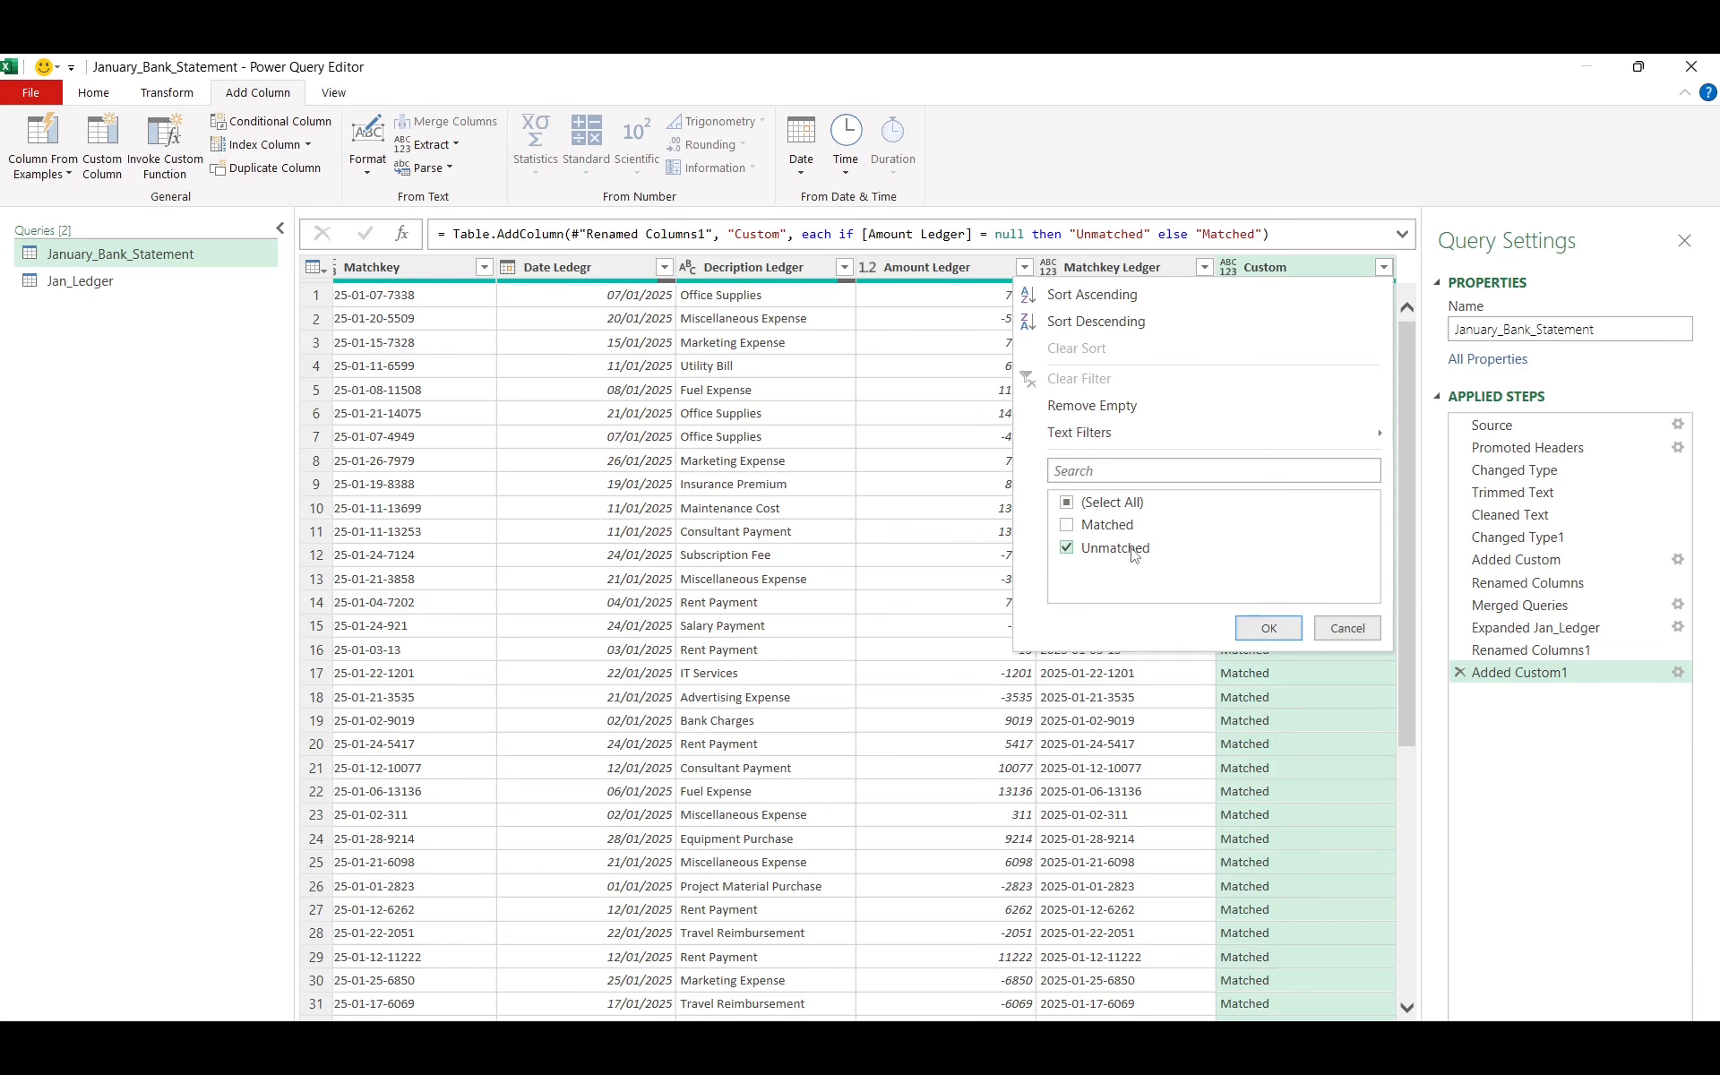
{"action": "left_click", "coordinate": [1266, 628]}
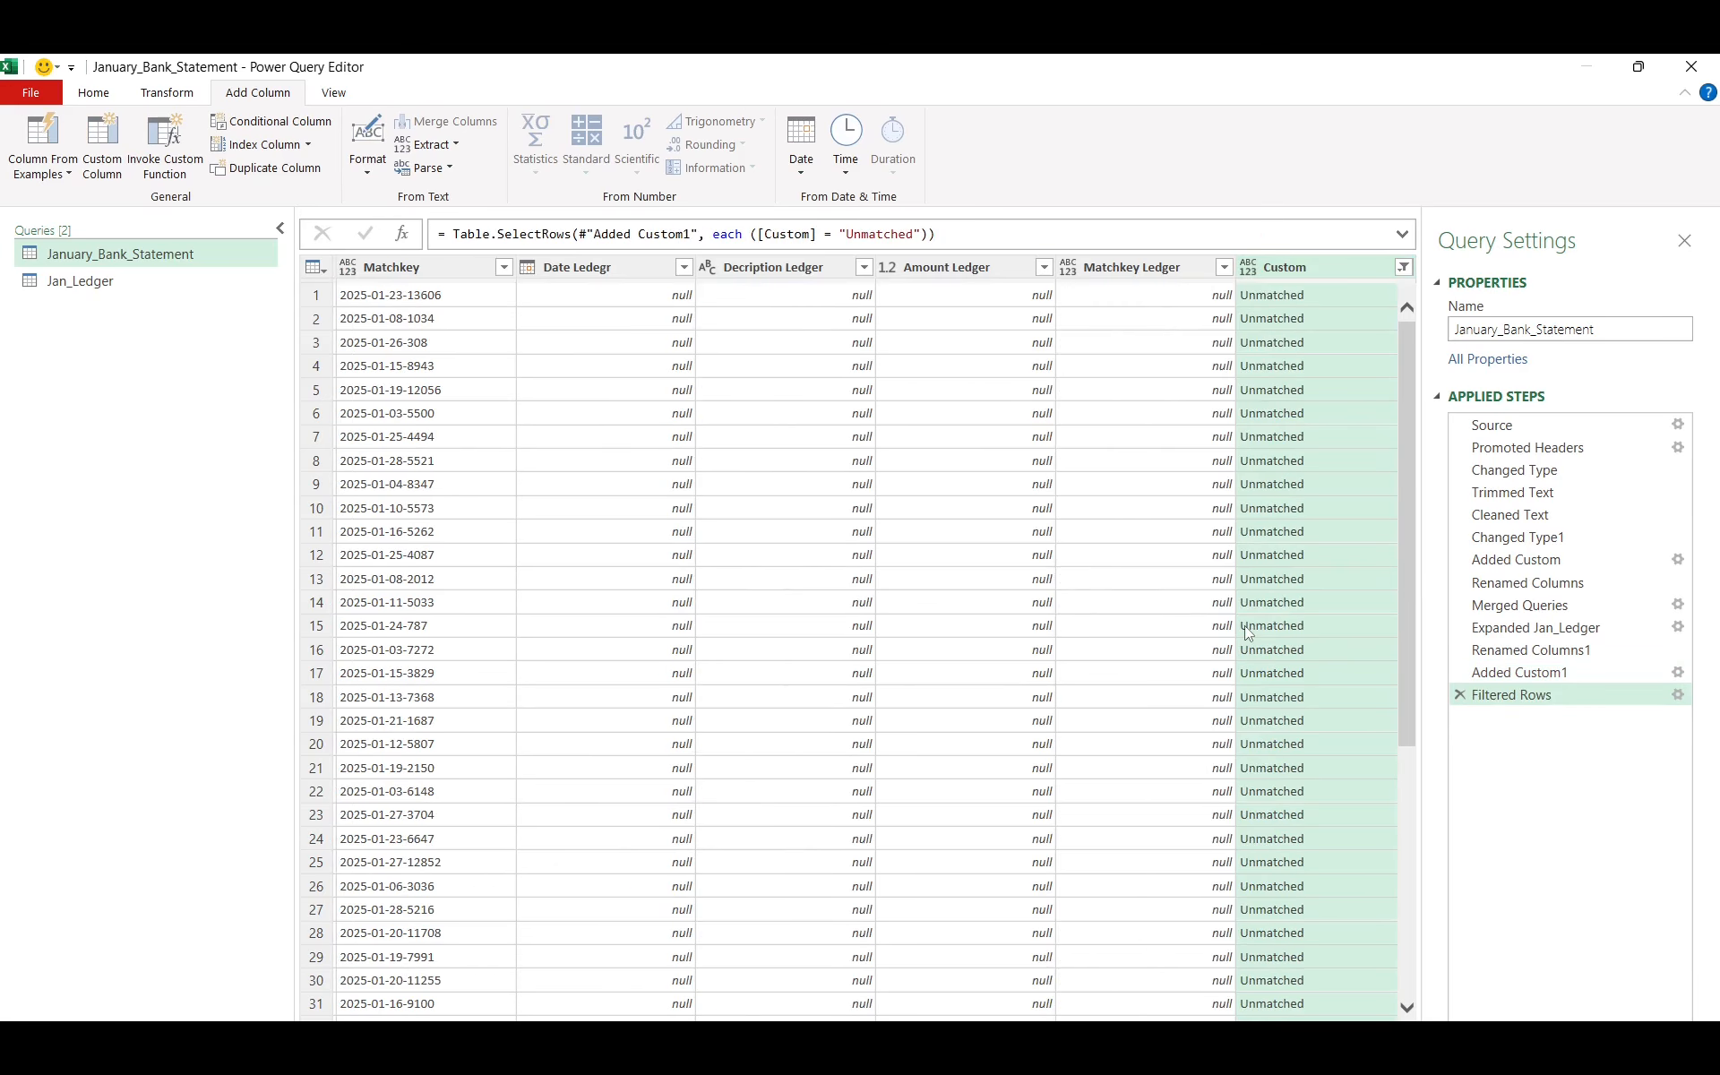
{"action": "scroll", "coordinate": [1223, 578], "scroll_direction": "down", "scroll_amount": 6}
{"action": "scroll", "coordinate": [1223, 575], "scroll_direction": "up", "scroll_amount": 6}
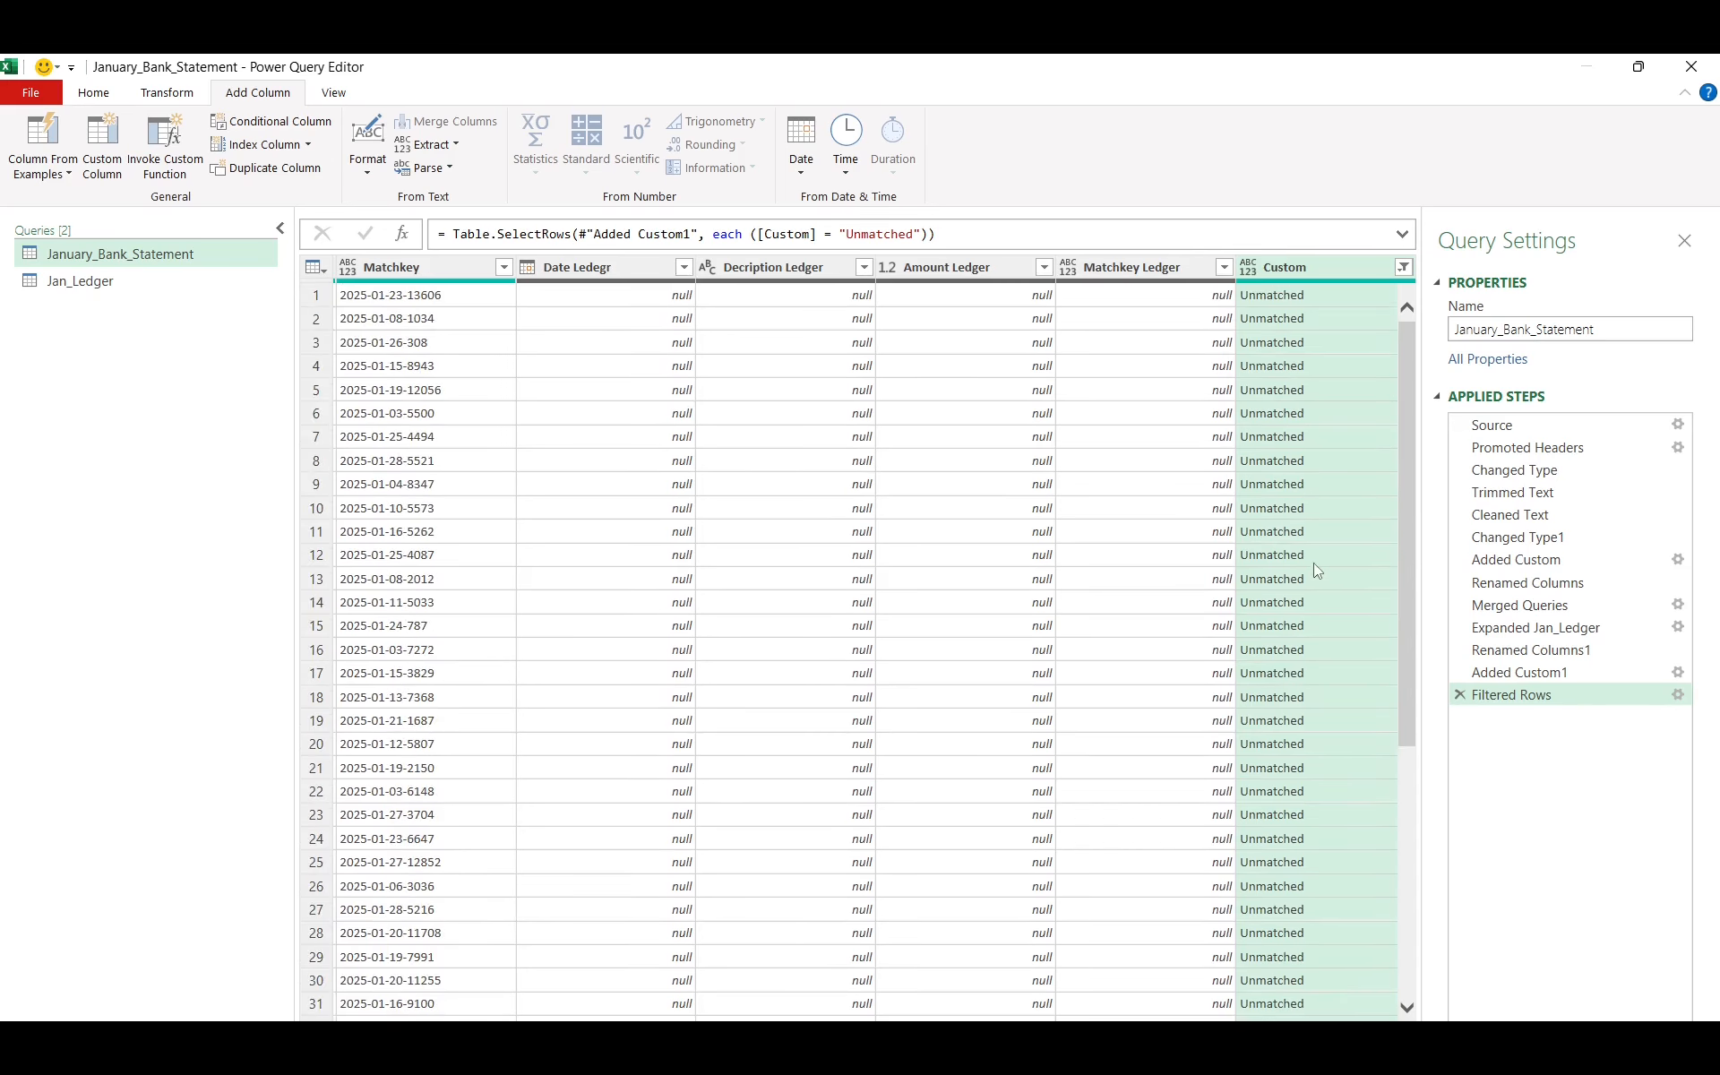
Reset the Custom column filter to include both Matched and Unmatched rows
{"action": "left_click", "coordinate": [1401, 267]}
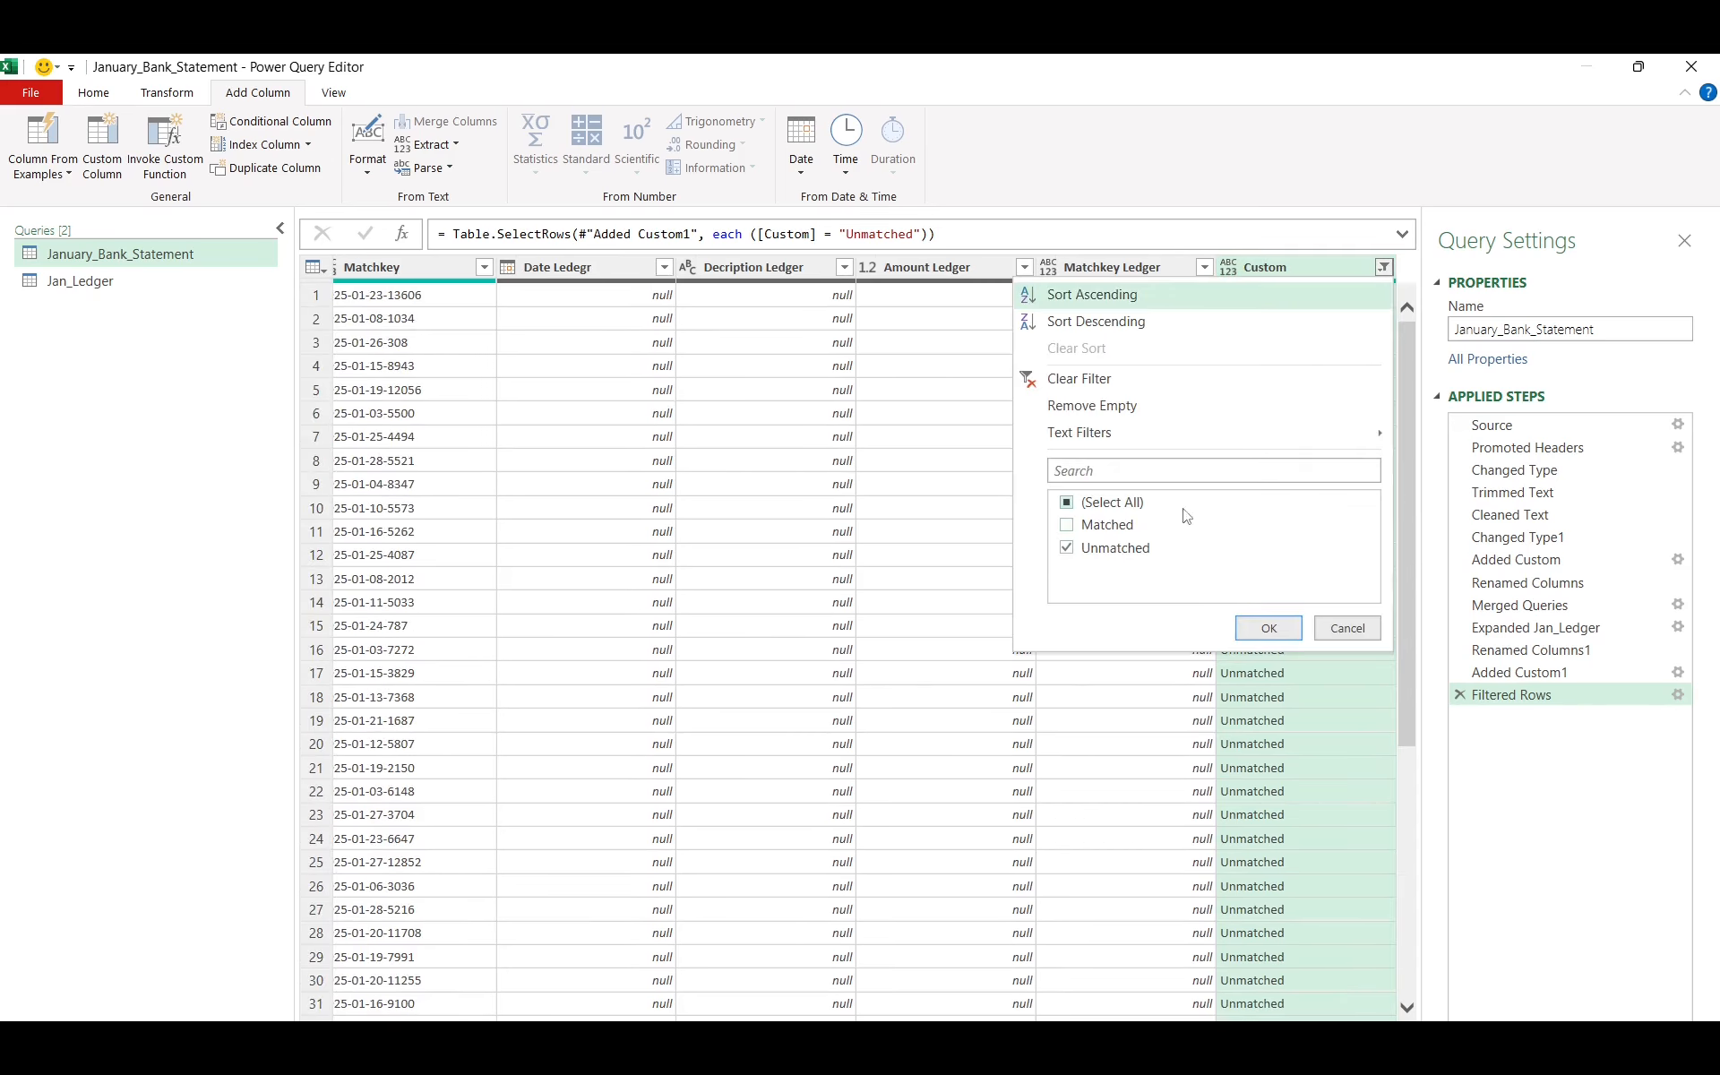
{"action": "left_click", "coordinate": [1142, 504]}
{"action": "left_click", "coordinate": [1118, 503]}
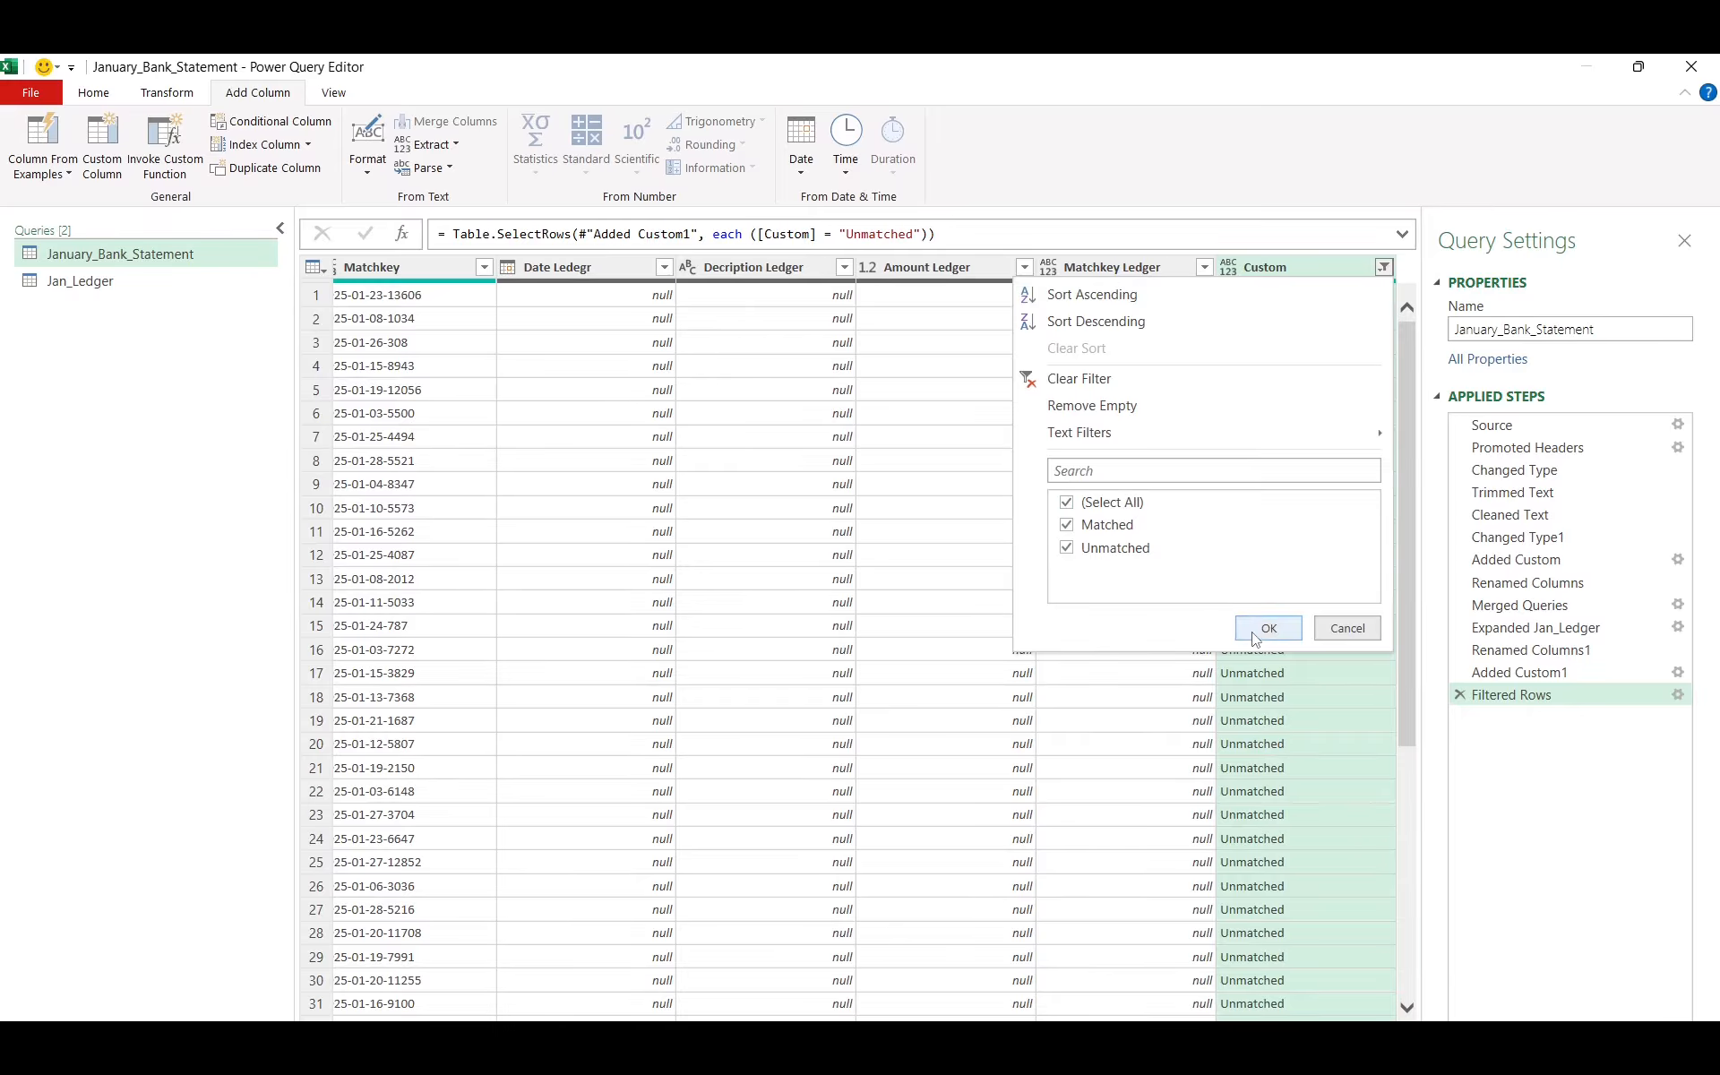
{"action": "left_click", "coordinate": [1265, 630]}
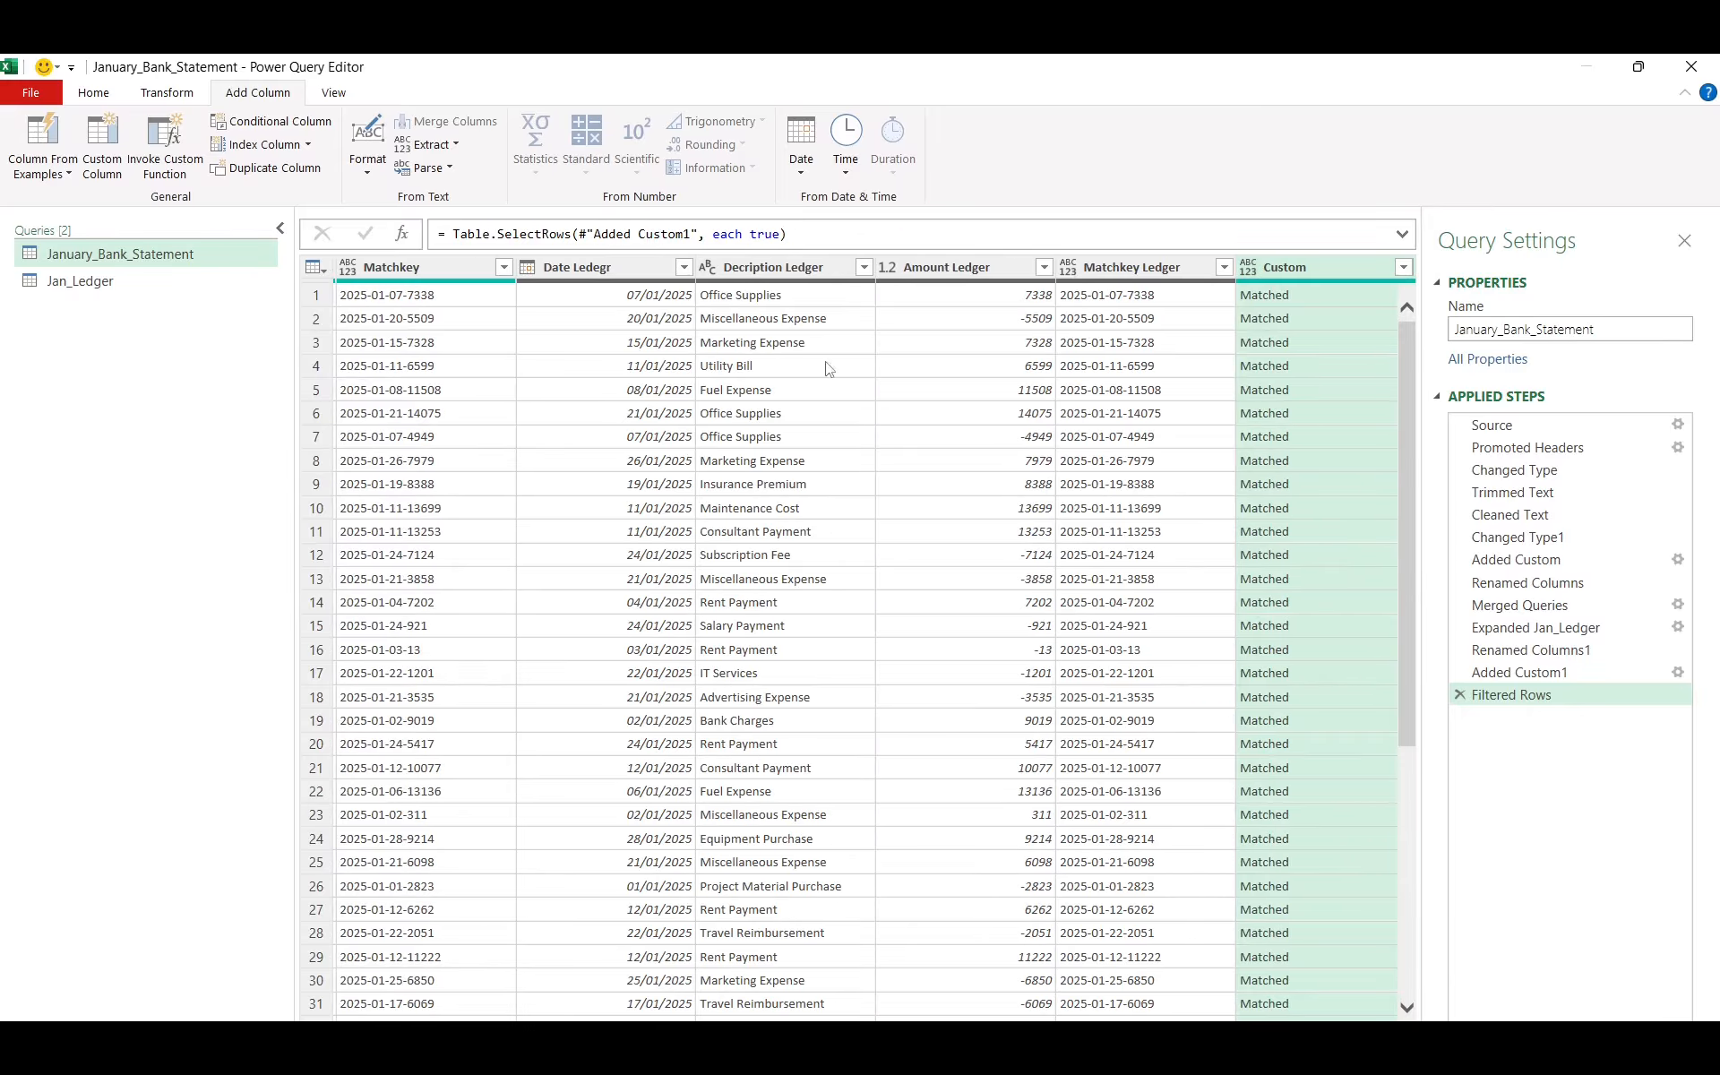
Close the query editor and load the reconciled queries into the workbook
{"action": "left_click", "coordinate": [93, 95]}
{"action": "left_click", "coordinate": [42, 174]}
{"action": "left_click", "coordinate": [59, 197]}
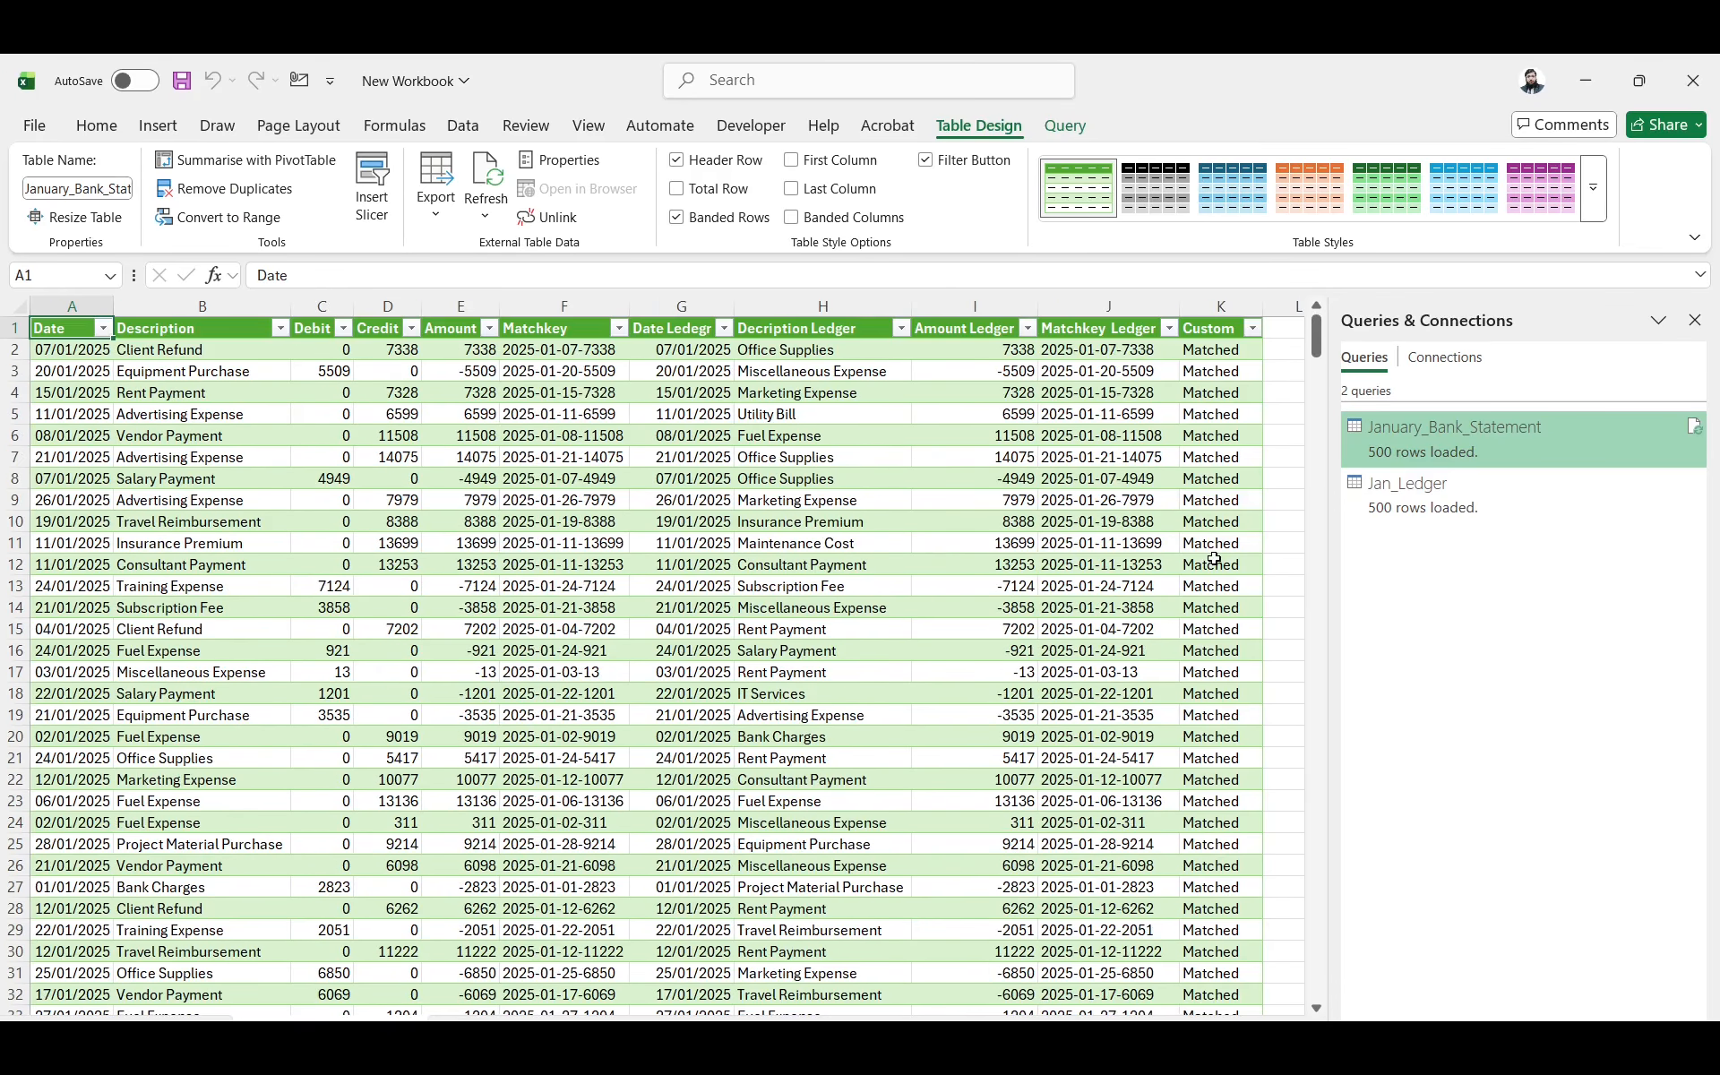
Filter the loaded table's Custom column to Unmatched and look through the unmatched bank transactions
{"action": "left_click", "coordinate": [1251, 328]}
{"action": "left_click", "coordinate": [1063, 618]}
{"action": "left_click", "coordinate": [1066, 658]}
{"action": "left_click", "coordinate": [1166, 915]}
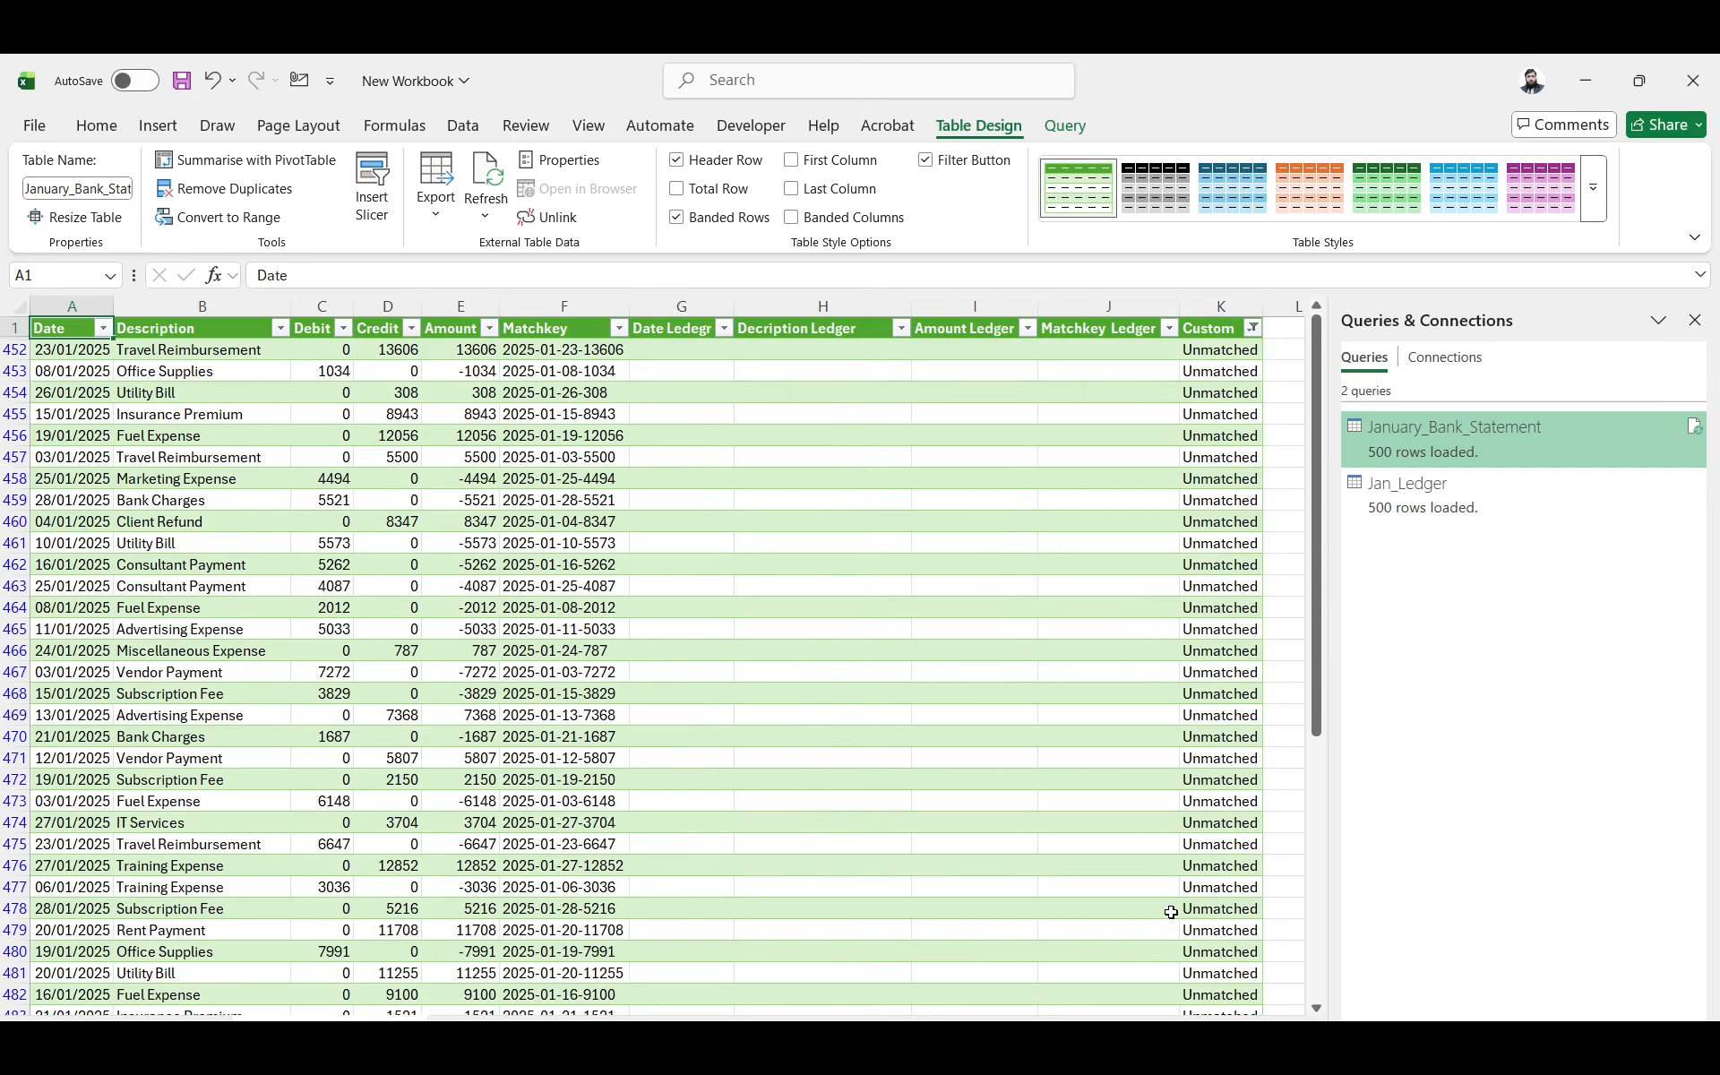
{"action": "scroll", "coordinate": [1048, 741], "scroll_direction": "down", "scroll_amount": 6}
{"action": "scroll", "coordinate": [1048, 741], "scroll_direction": "down", "scroll_amount": 2}
{"action": "scroll", "coordinate": [1050, 737], "scroll_direction": "up", "scroll_amount": 4}
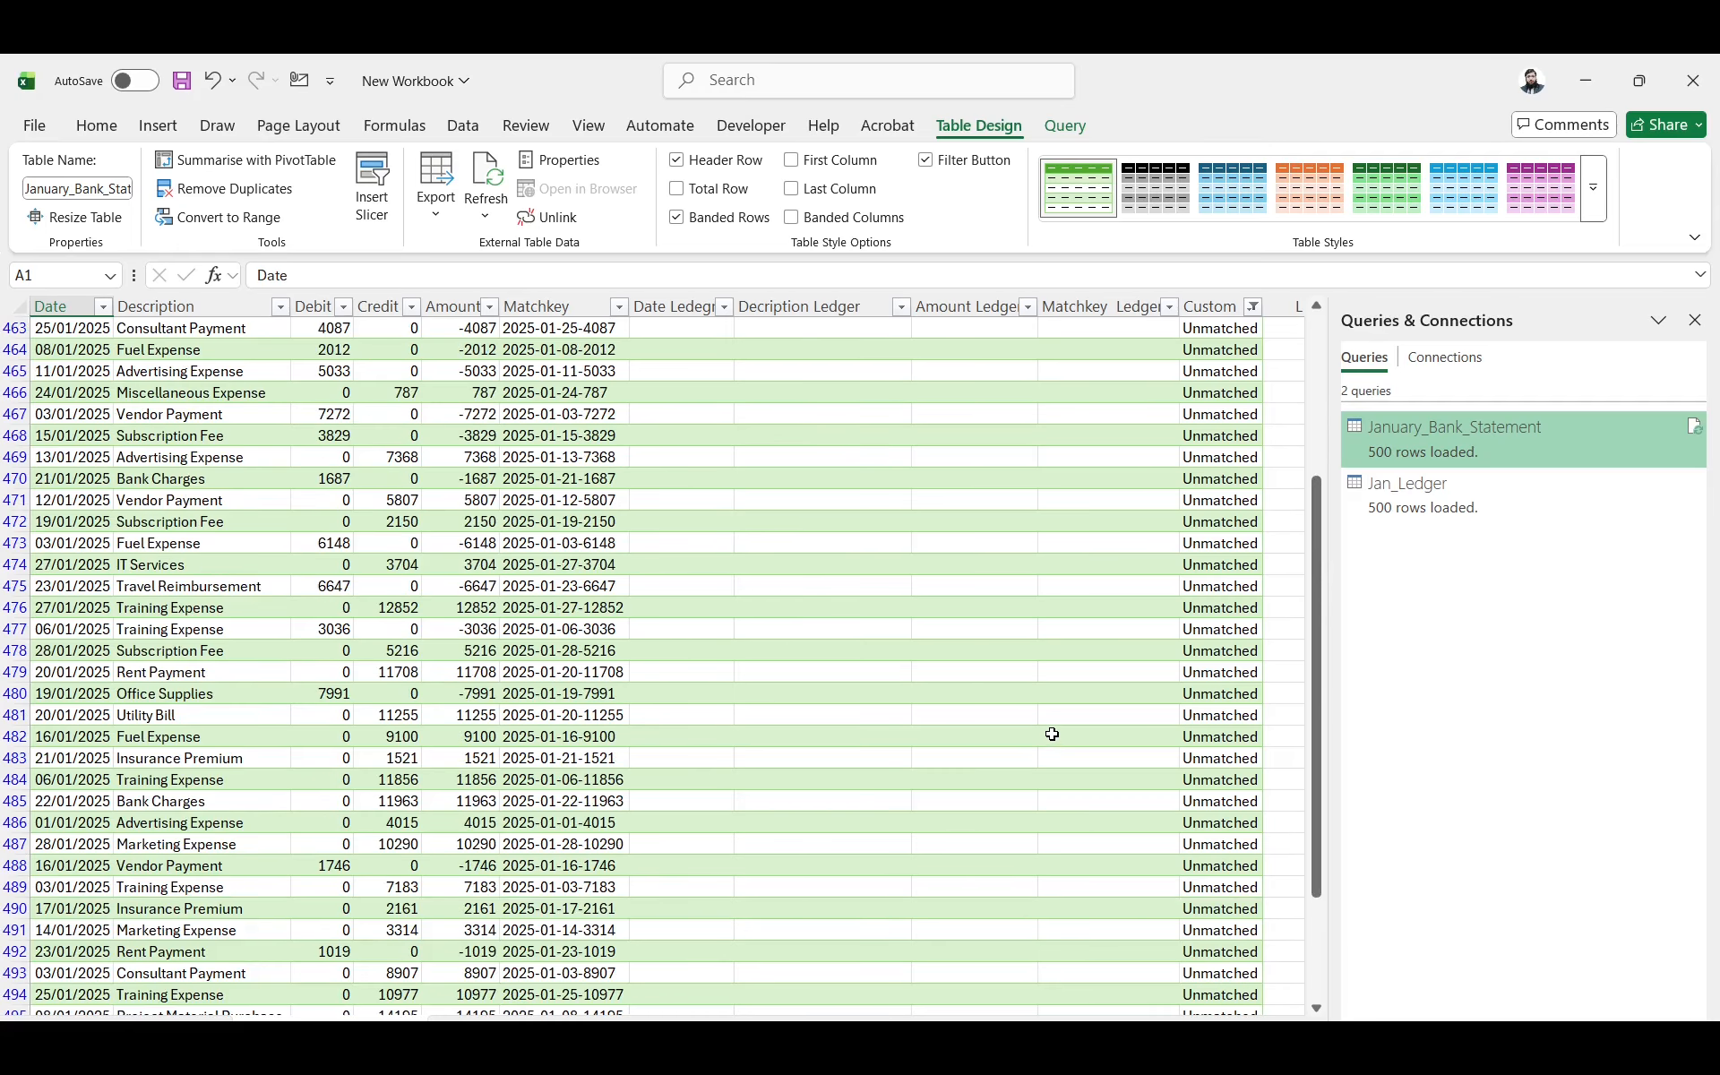
{"action": "scroll", "coordinate": [1051, 734], "scroll_direction": "up", "scroll_amount": 4}
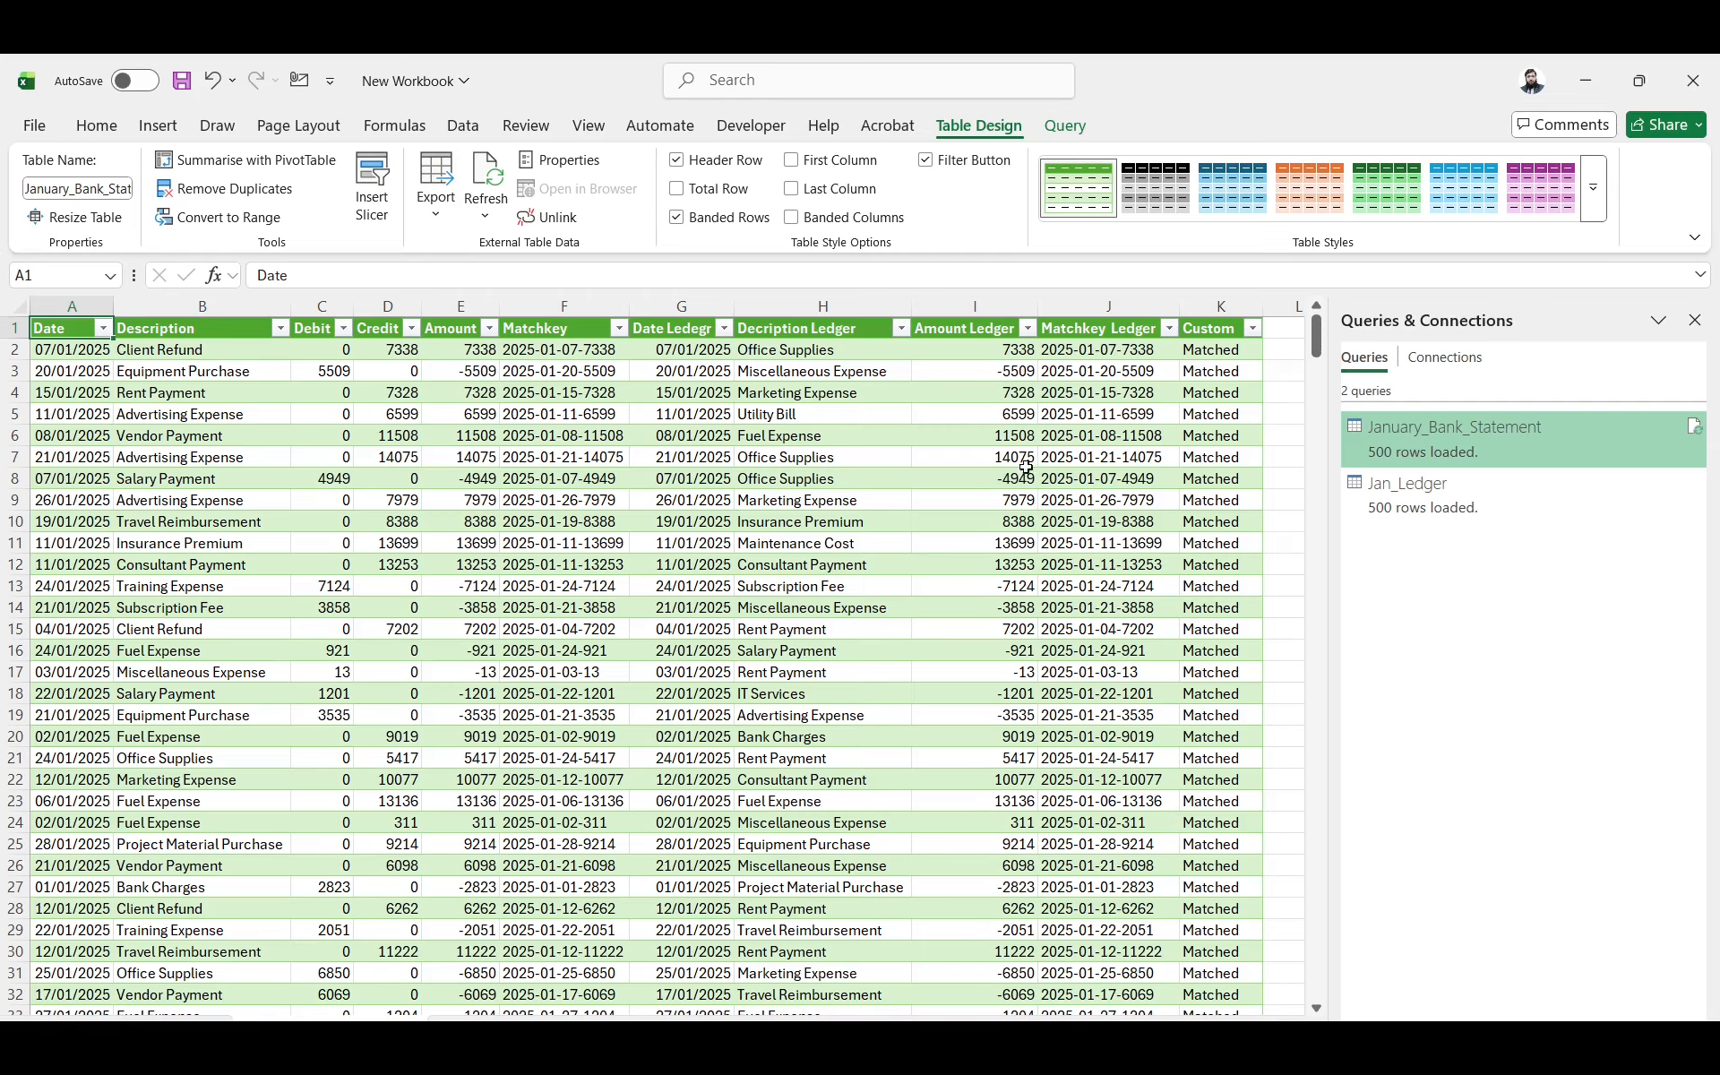
Save and close the workbook, and rename its file from New Workbook to Jan Workbook
{"action": "left_click", "coordinate": [1701, 87]}
{"action": "left_click", "coordinate": [887, 877]}
{"action": "double_click", "coordinate": [292, 380]}
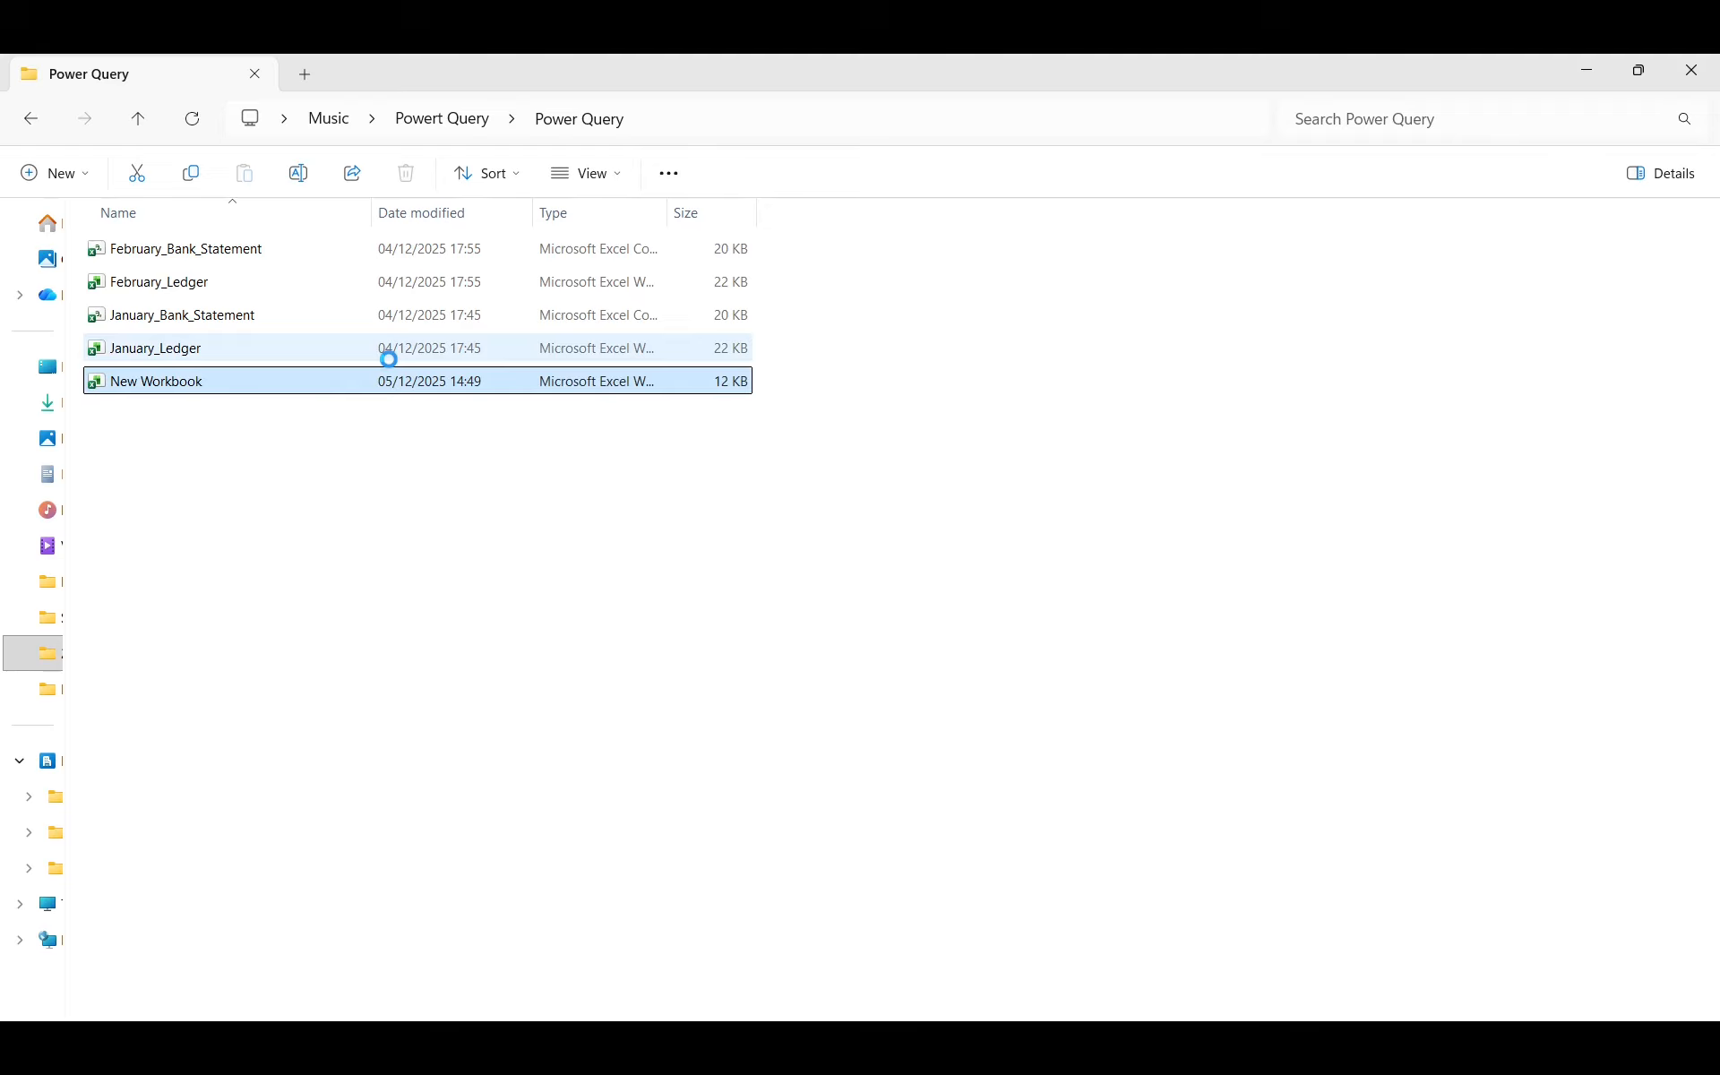
{"action": "left_click", "coordinate": [230, 383]}
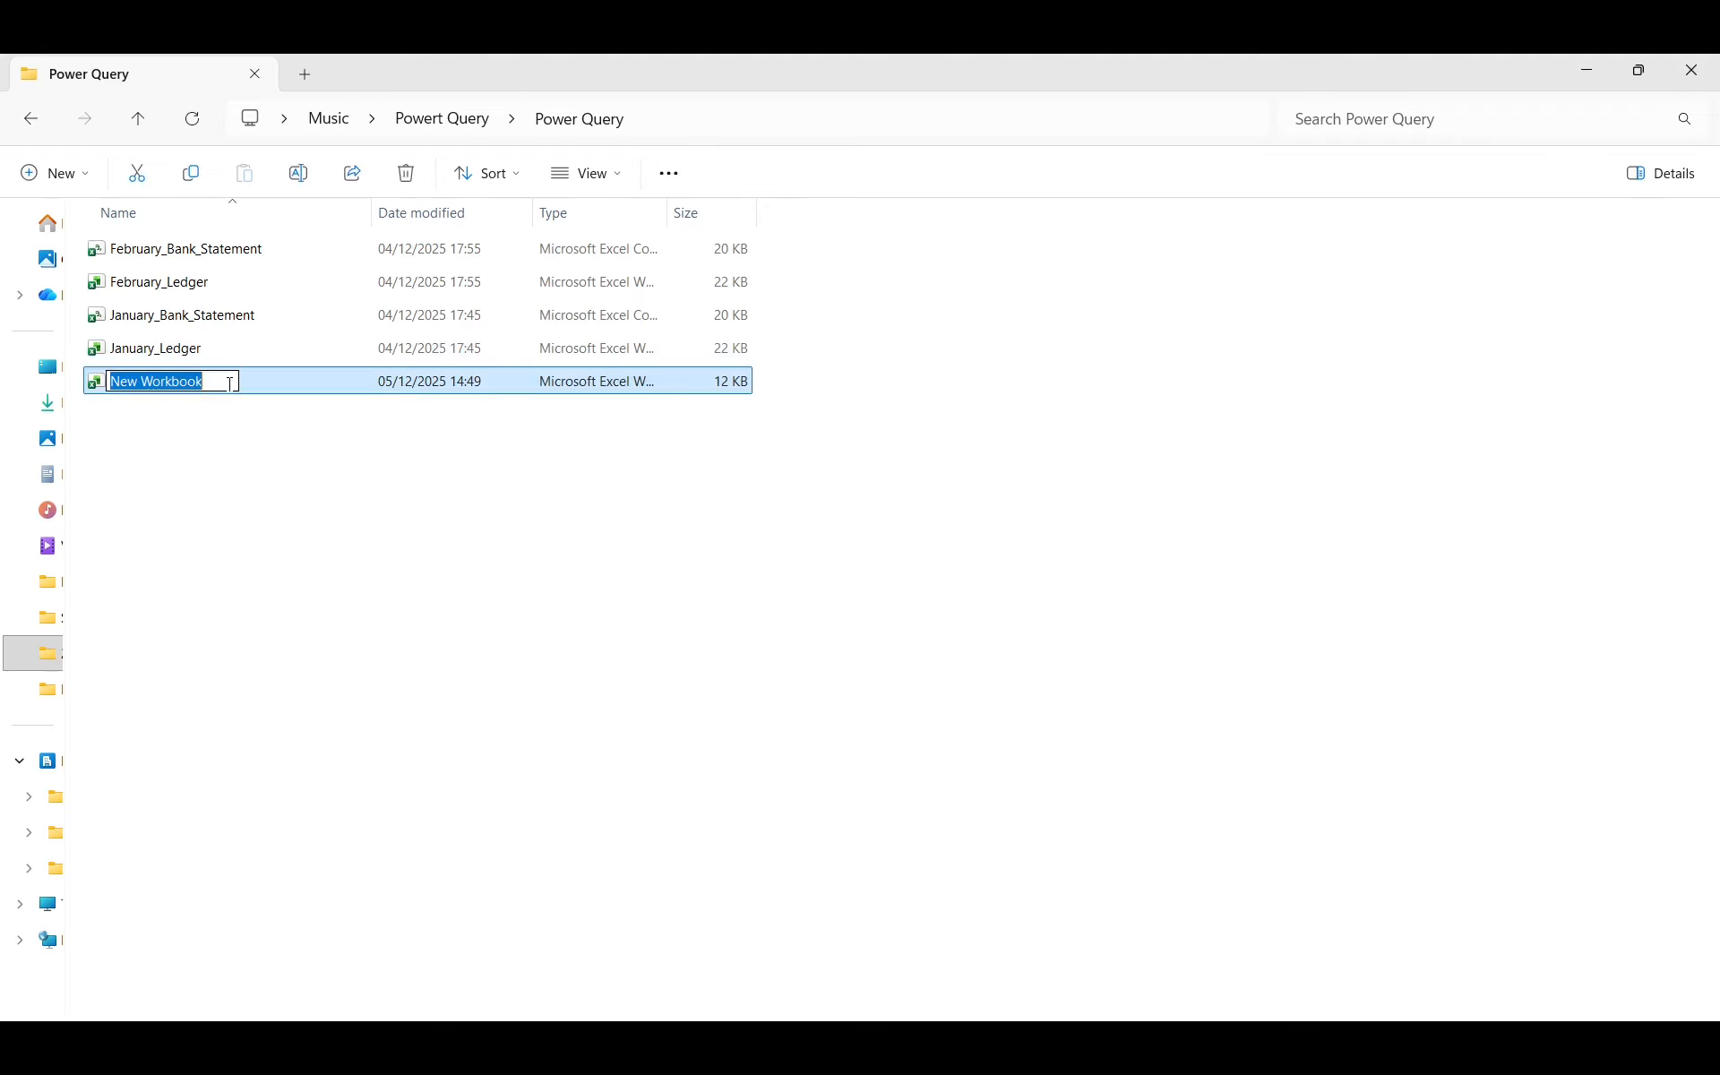
{"action": "left_click", "coordinate": [230, 383]}
{"action": "key", "text": "ctrl+shift+Right"}
{"action": "type", "text": "Jan"}
{"action": "key", "text": "Return"}
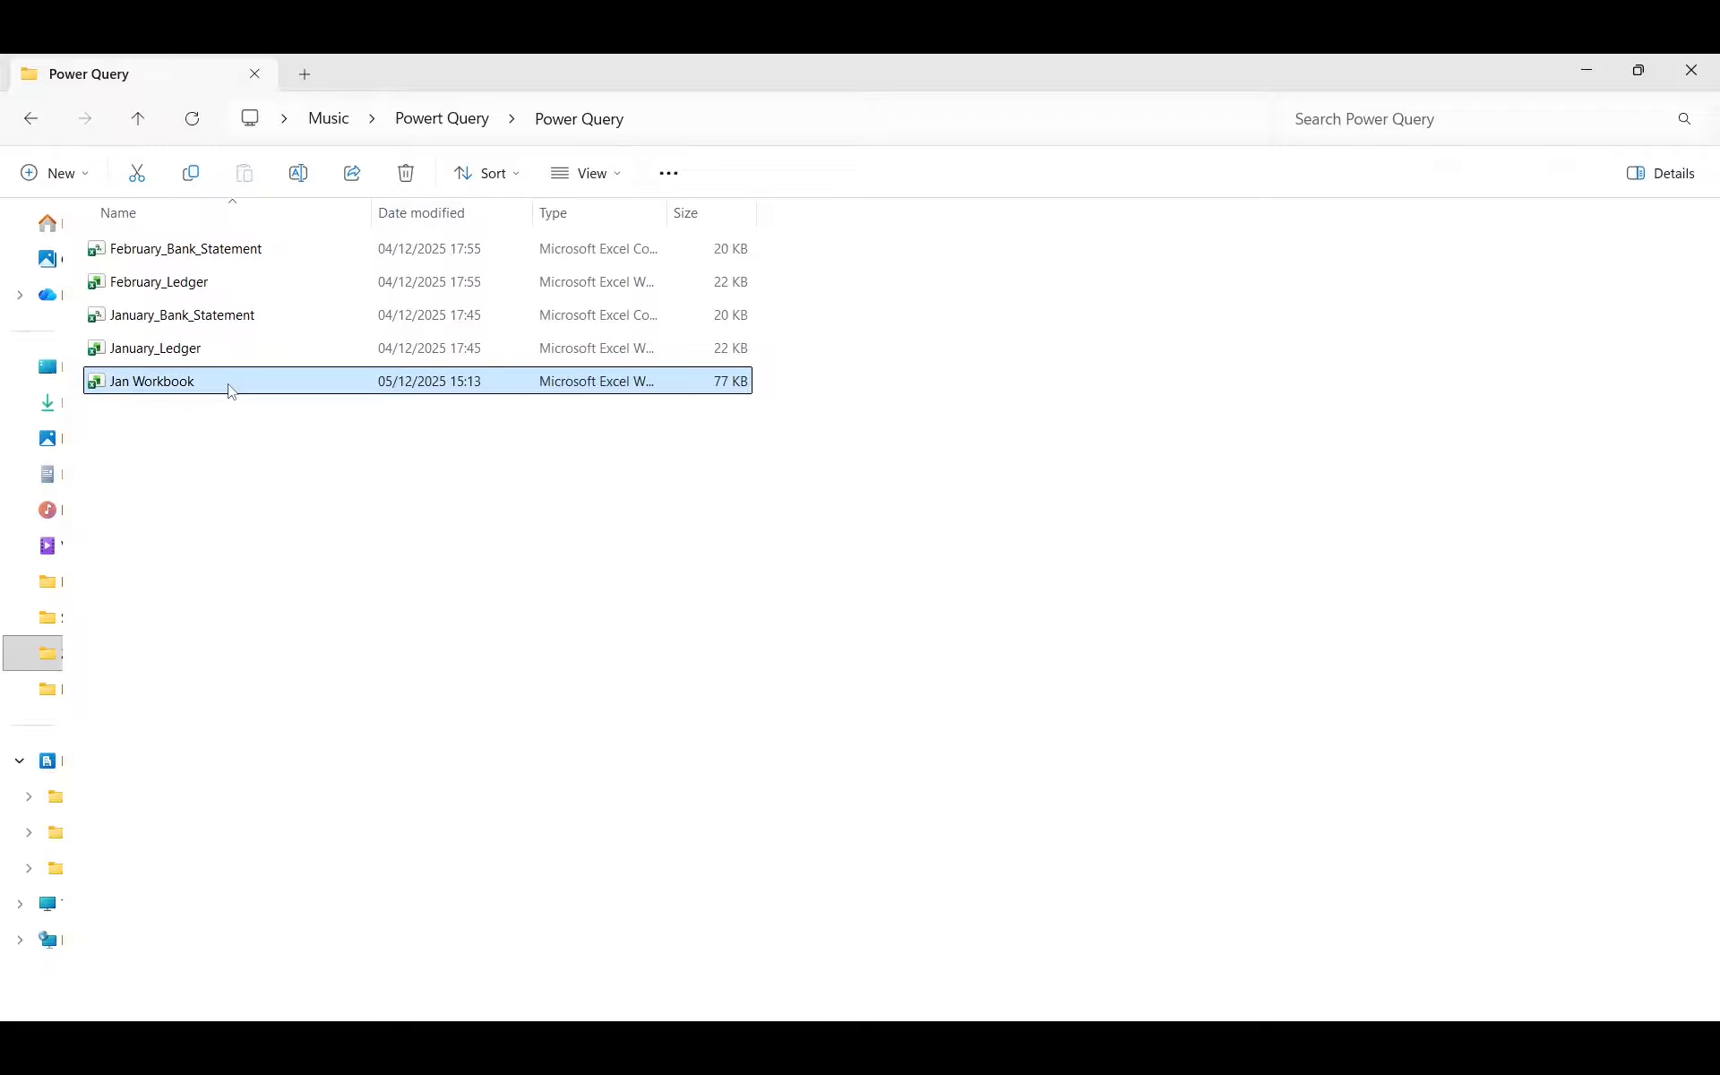
Duplicate the Jan Workbook file in the same folder as Feb Workbook and open the copy
{"action": "key", "text": "ctrl+c"}
{"action": "key", "text": "ctrl+v"}
{"action": "key", "text": "F2"}
{"action": "key", "text": "End"}
{"action": "key", "text": "BackSpace"}
{"action": "key", "text": "BackSpace"}
{"action": "key", "text": "BackSpace"}
{"action": "key", "text": "BackSpace"}
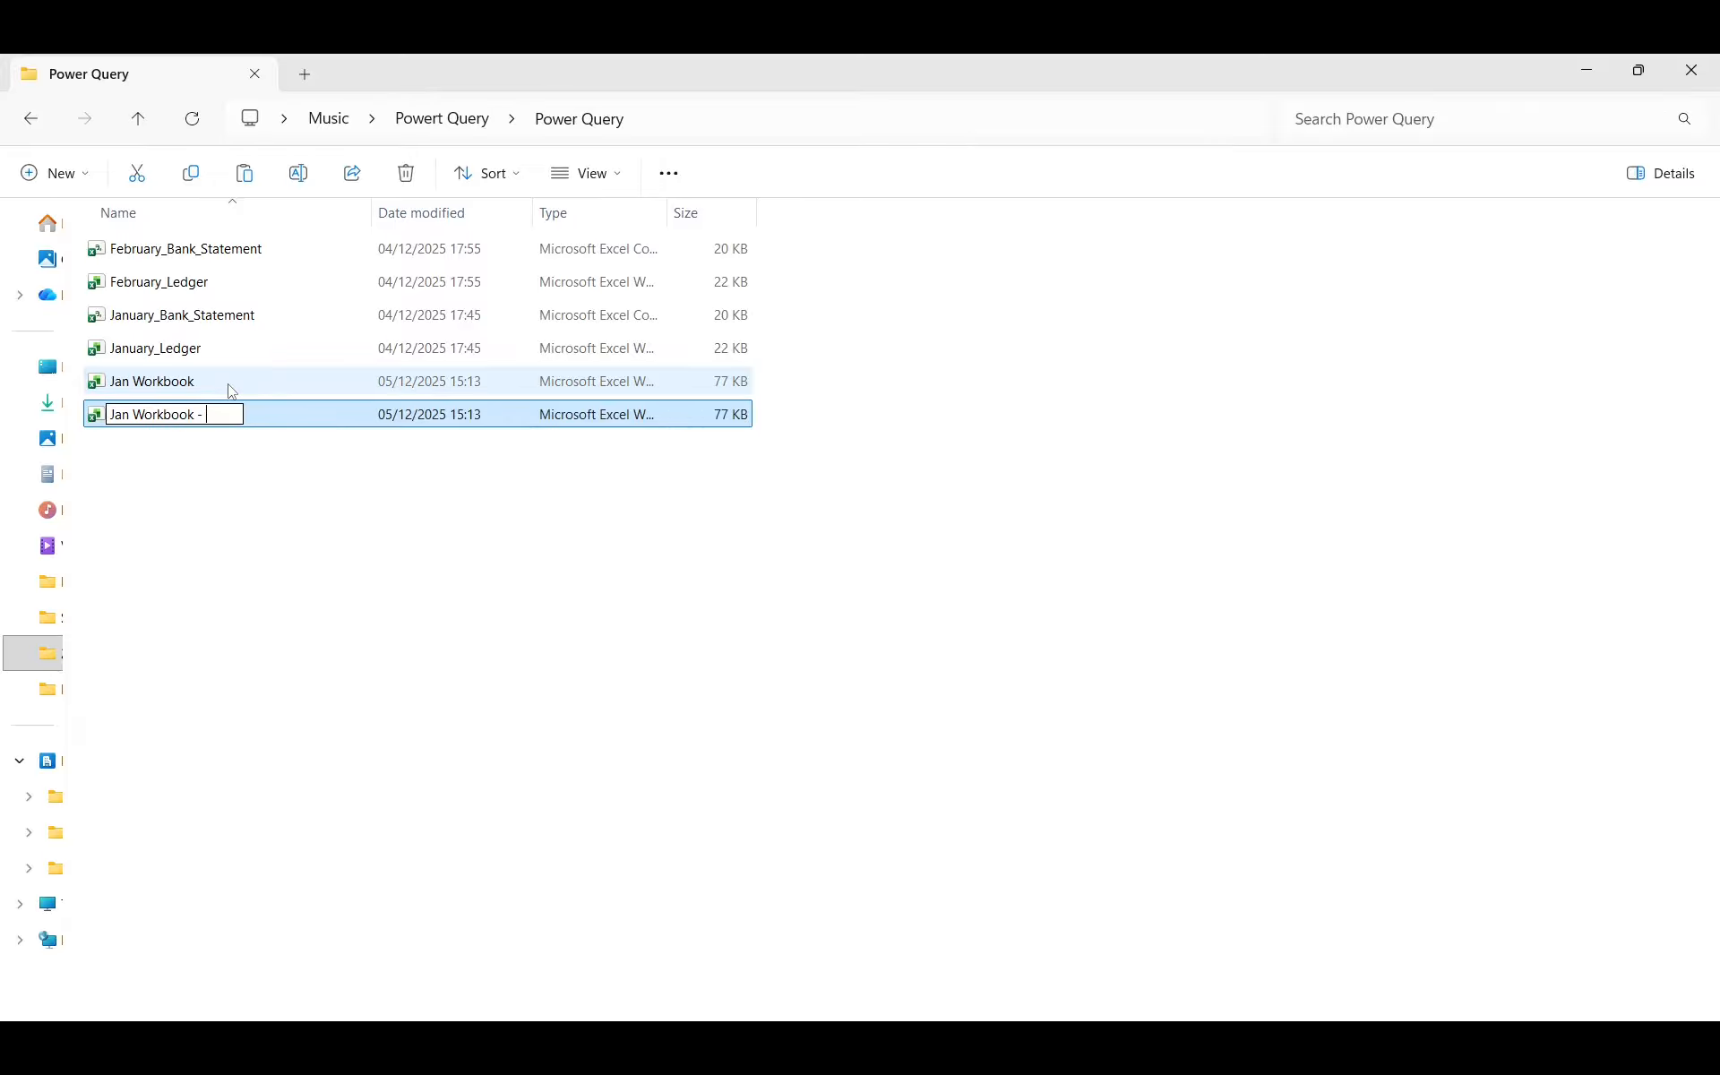
{"action": "key", "text": "BackSpace"}
{"action": "key", "text": "BackSpace"}
{"action": "key", "text": "BackSpace"}
{"action": "key", "text": "Home"}
{"action": "key", "text": "ctrl+shift+Right"}
{"action": "key", "text": "shift+Left"}
{"action": "type", "text": "Feb"}
{"action": "key", "text": "Return"}
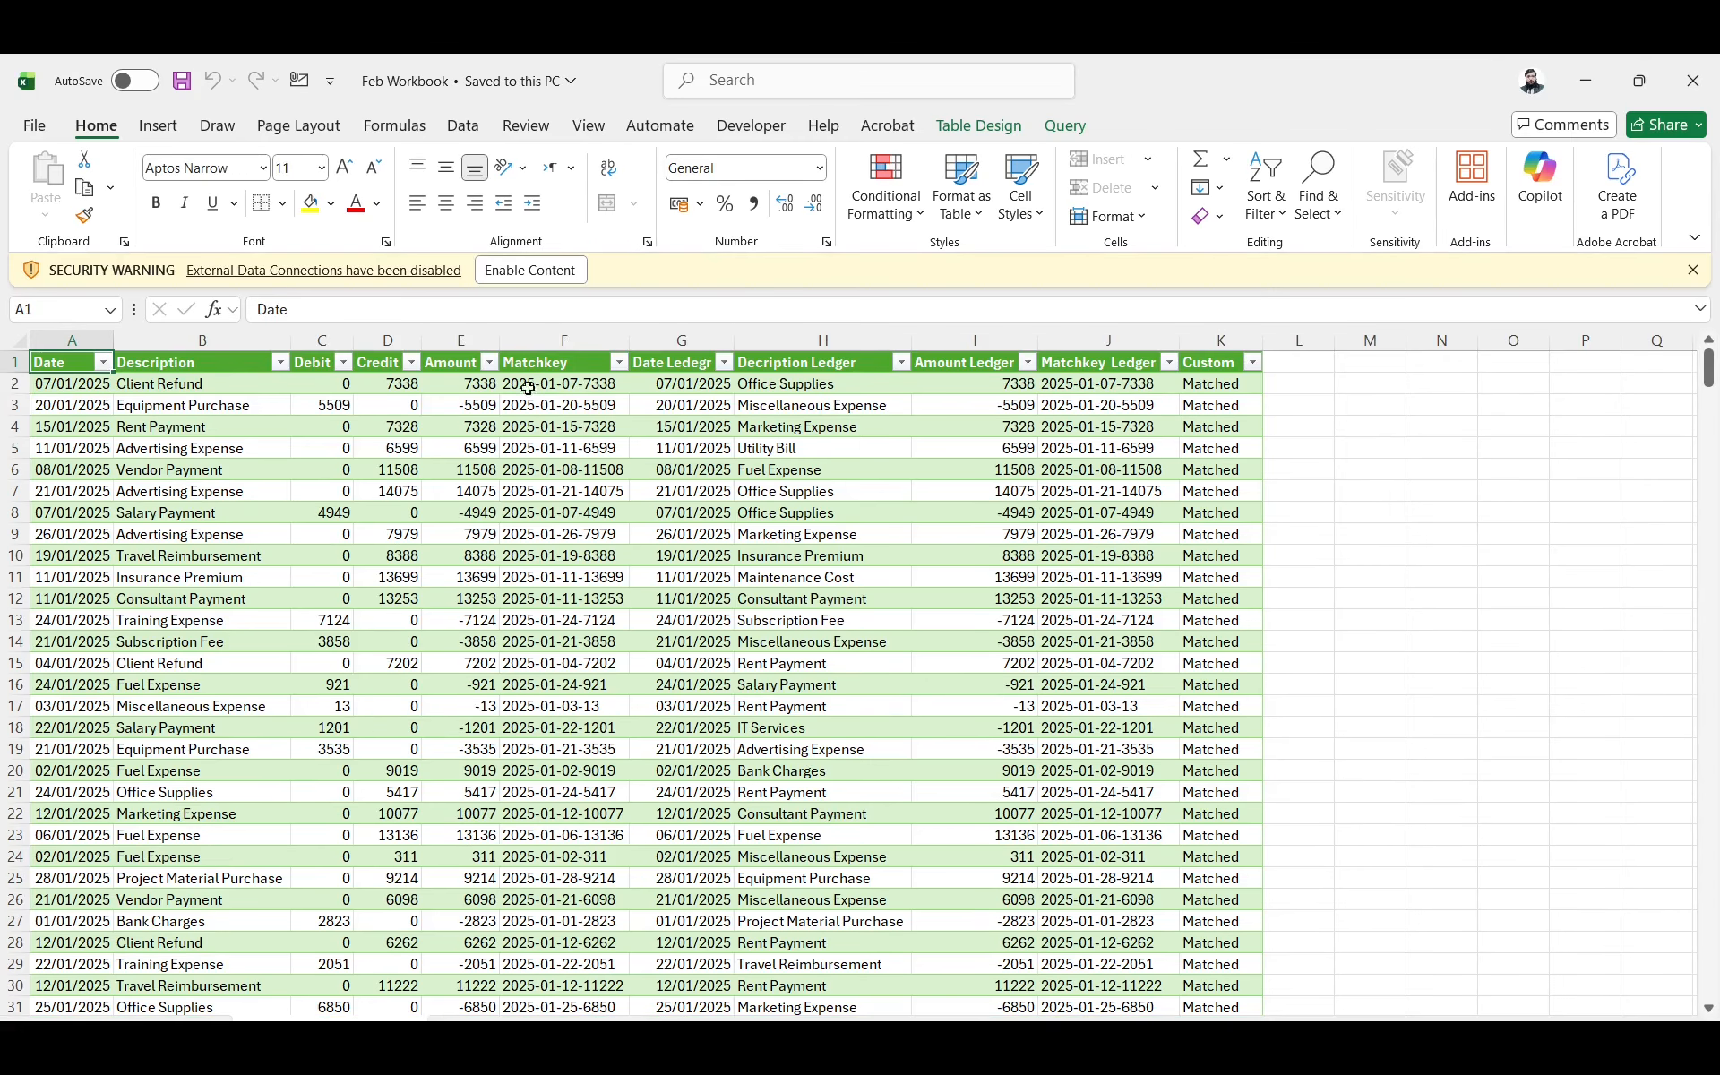
Enable the external data connections in Feb Workbook and open the January_Bank_Statement query for editing
{"action": "left_click", "coordinate": [532, 272]}
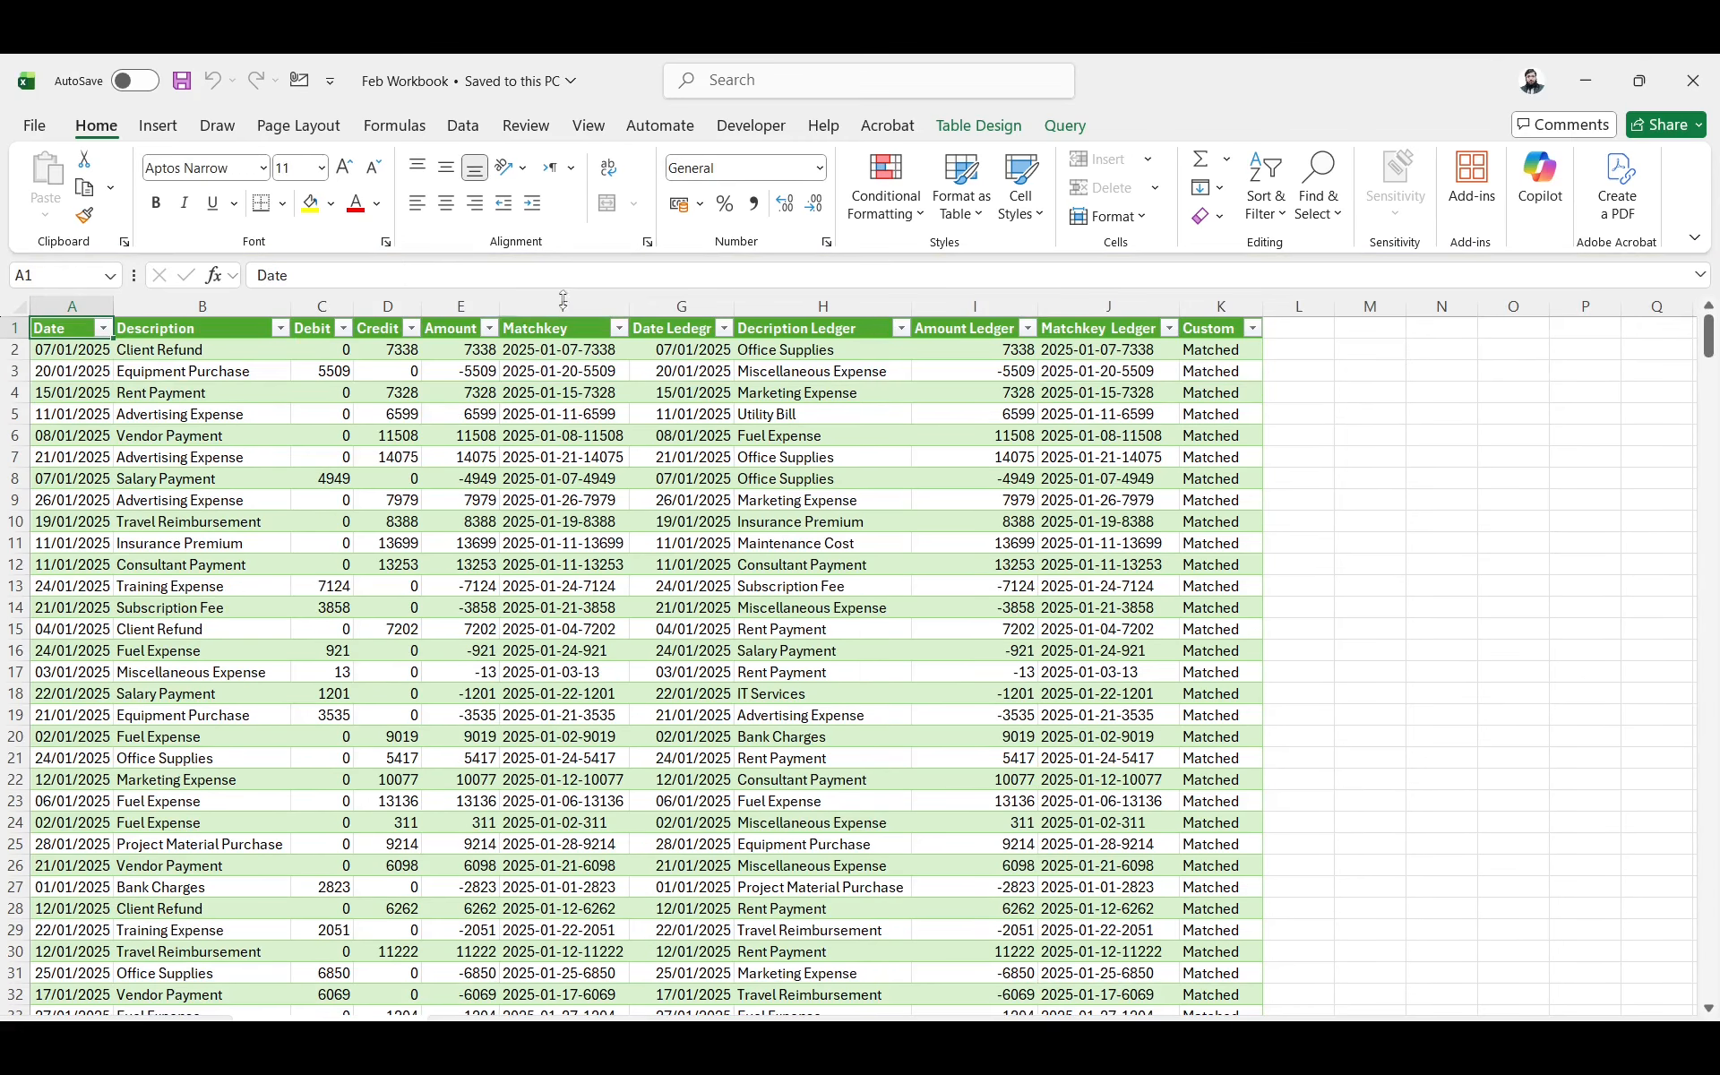
{"action": "left_click", "coordinate": [663, 430]}
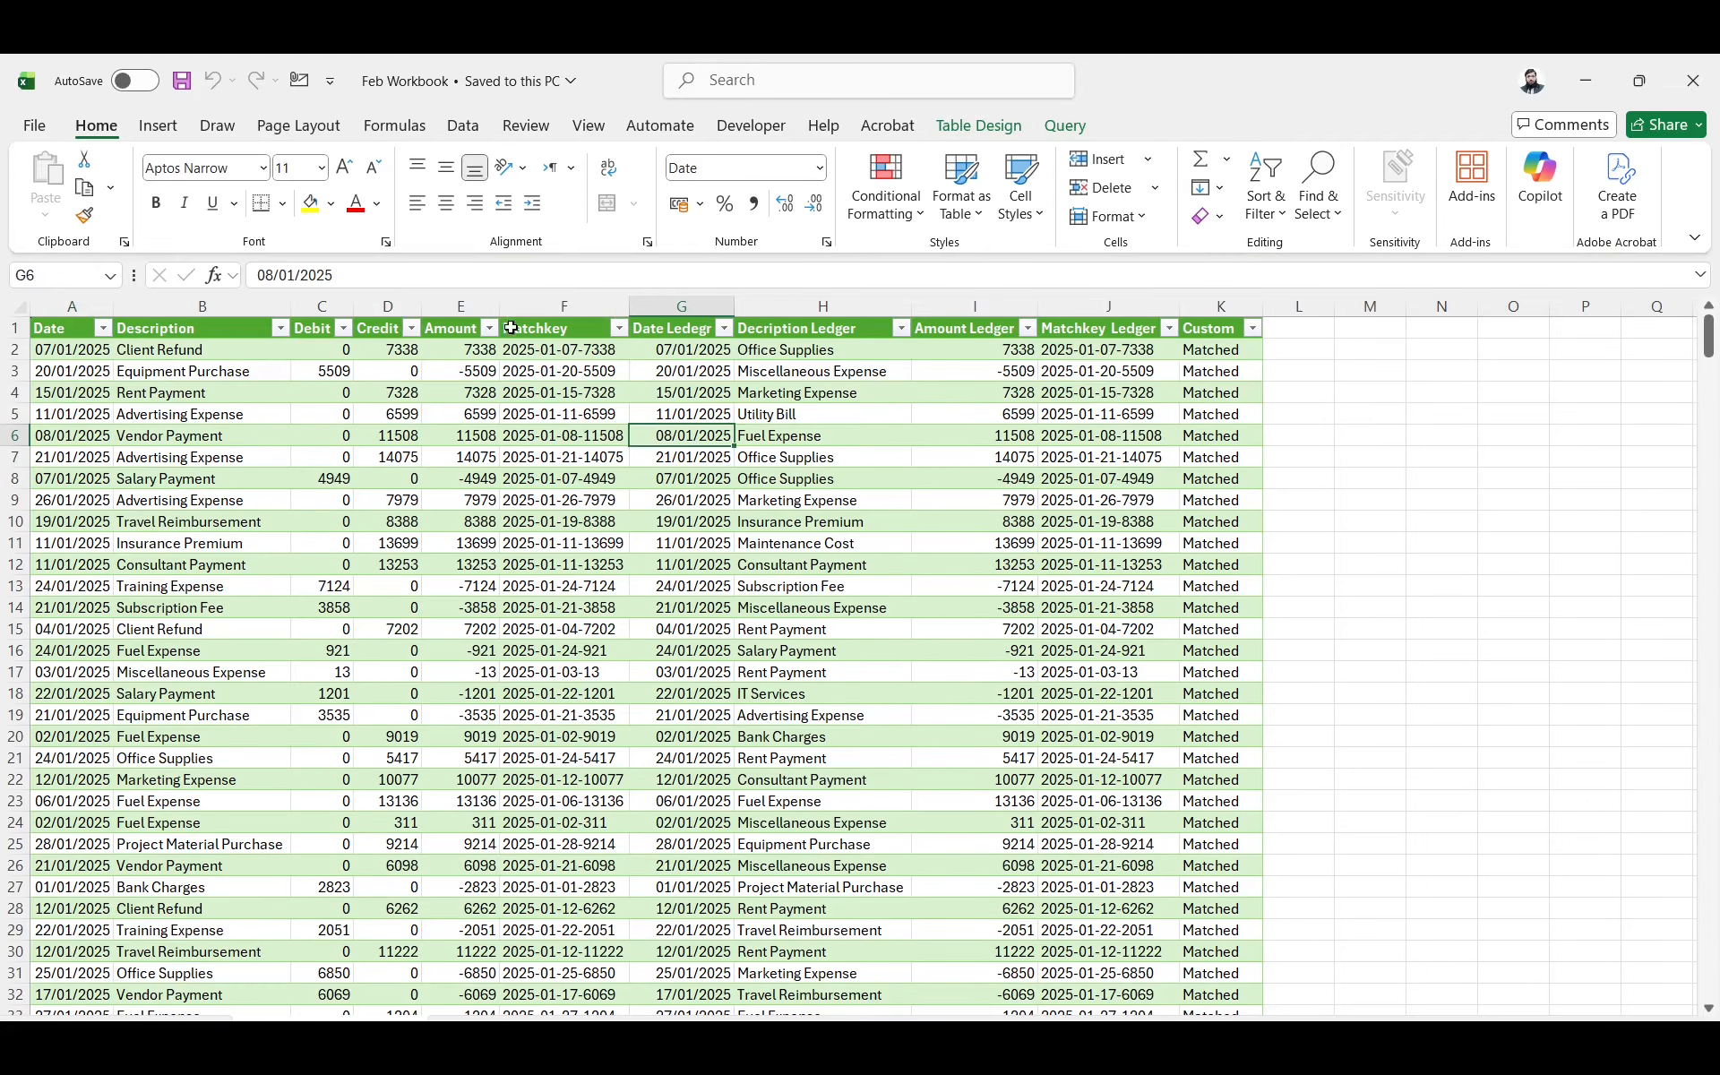
{"action": "left_click", "coordinate": [464, 128]}
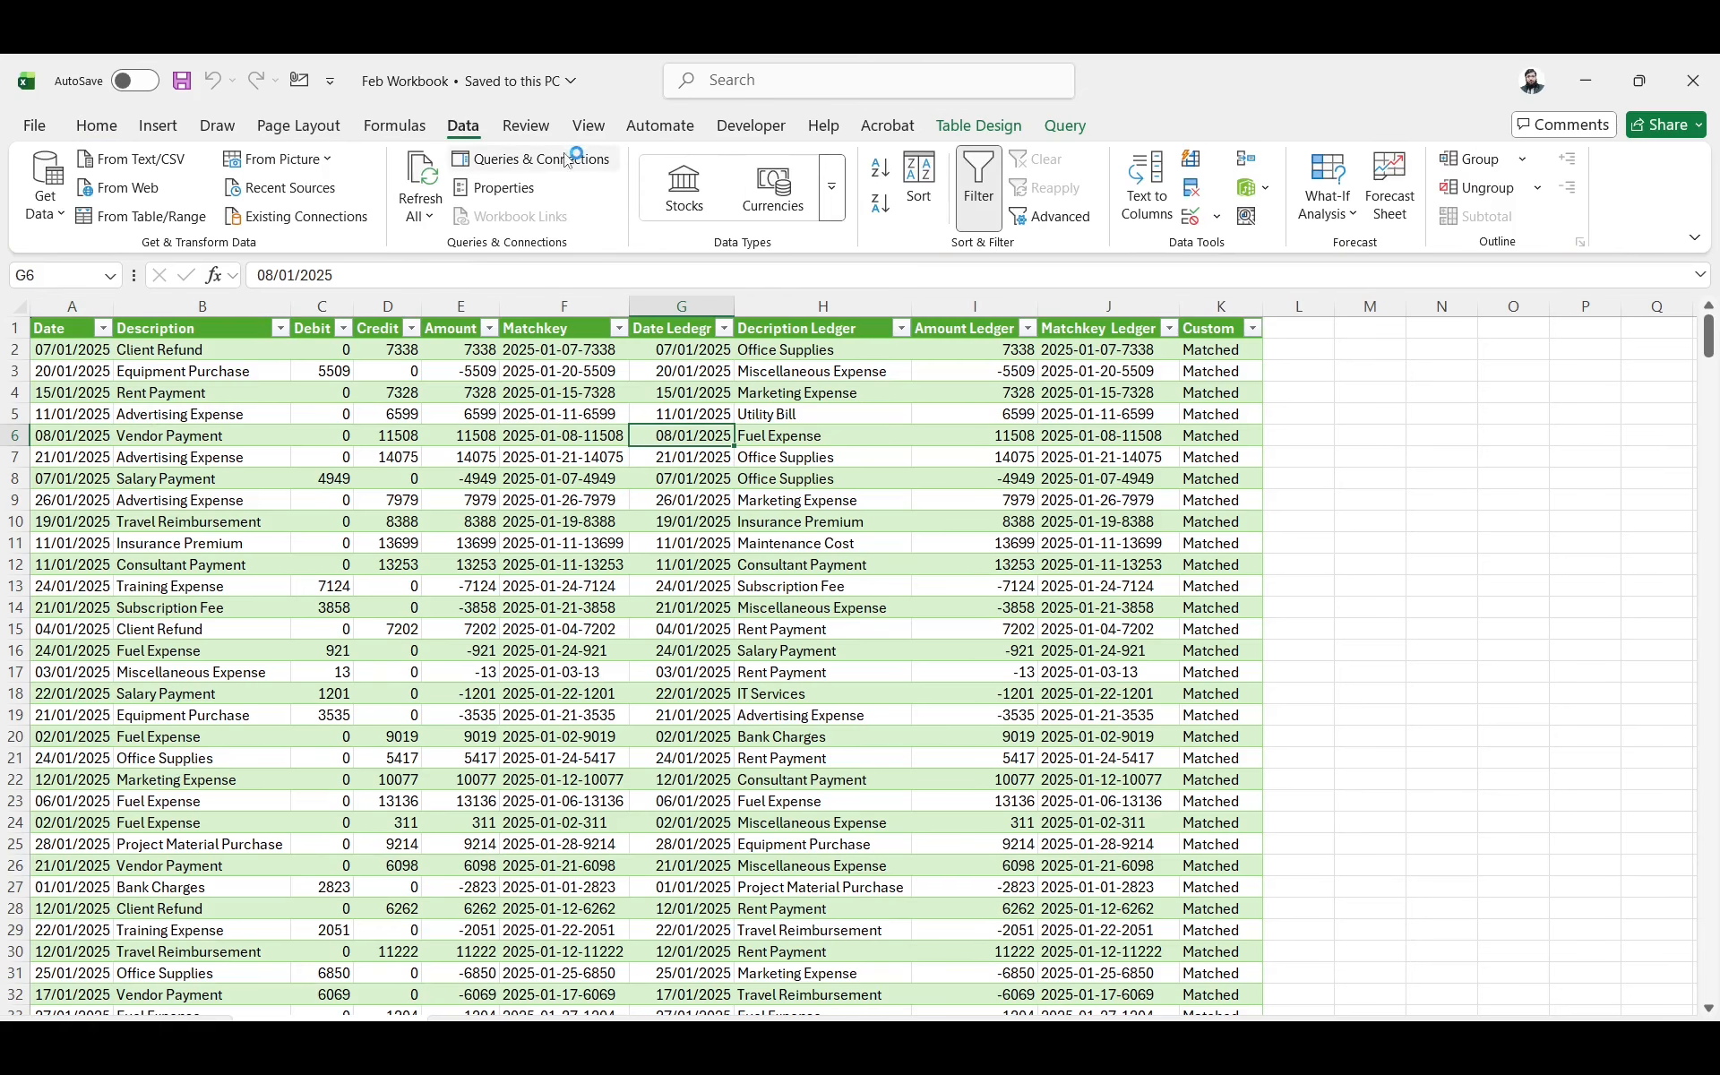
{"action": "left_click", "coordinate": [535, 159]}
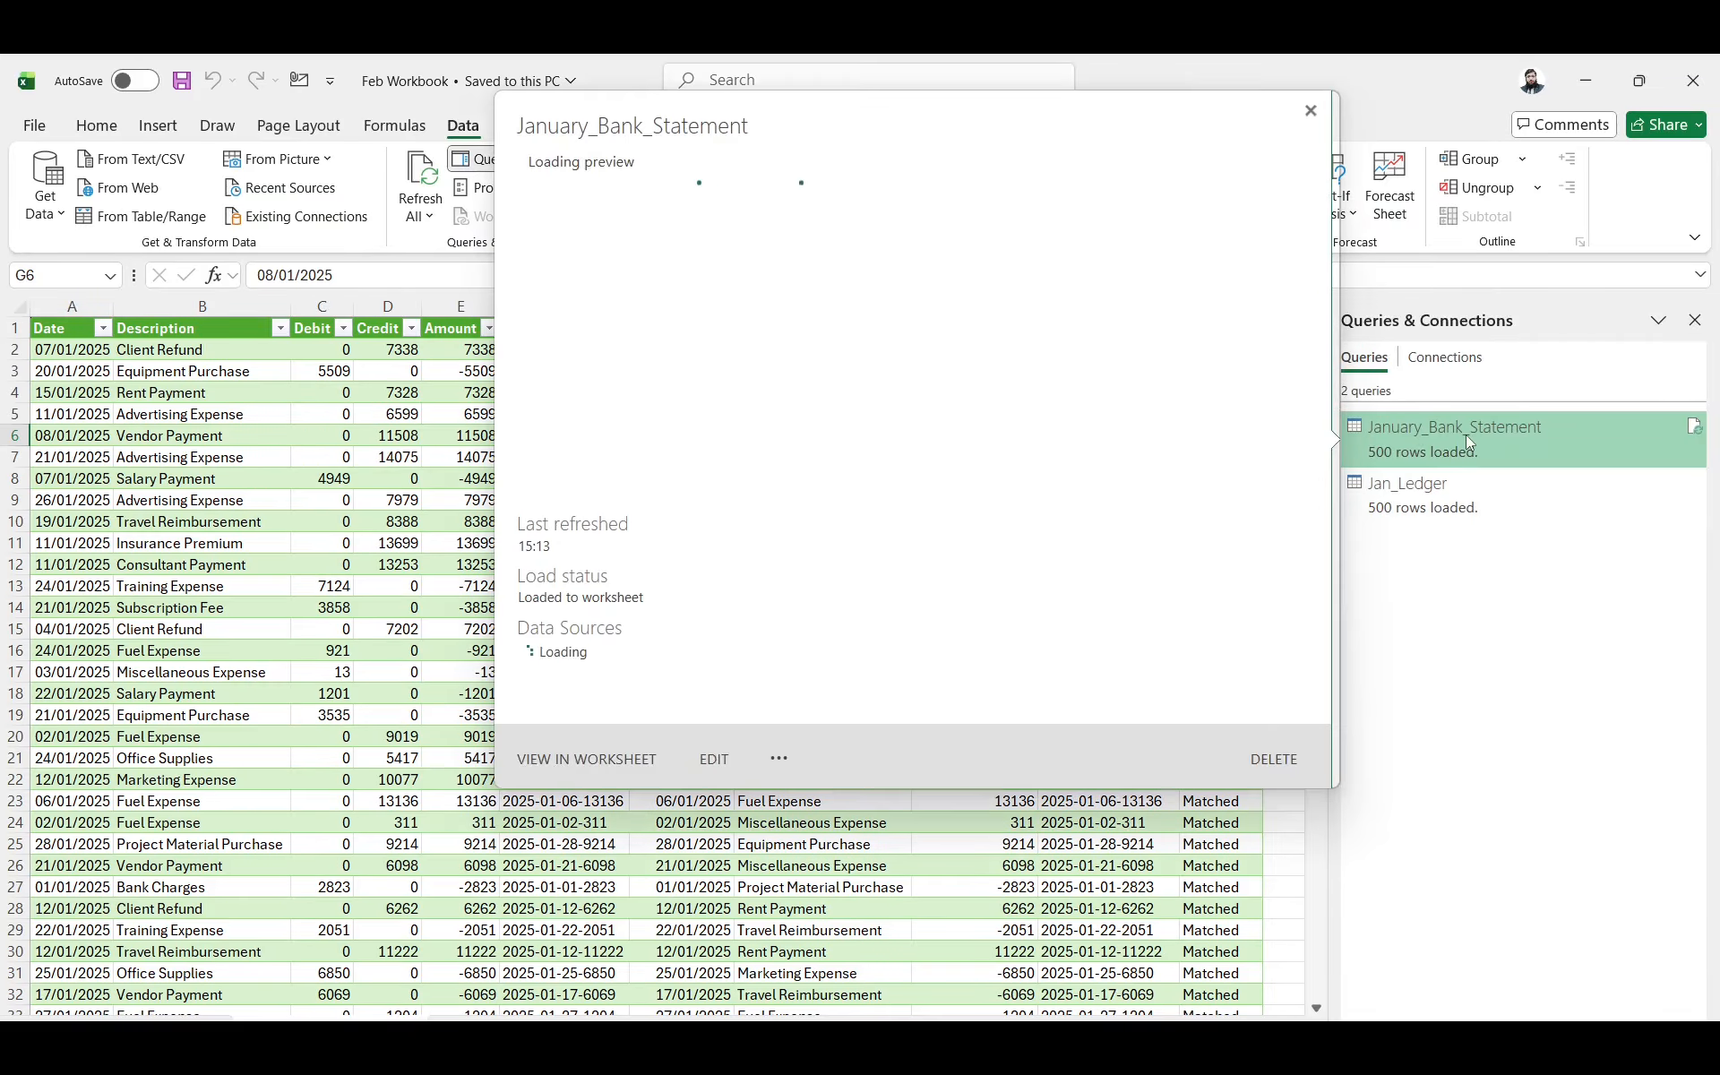
{"action": "double_click", "coordinate": [1465, 433]}
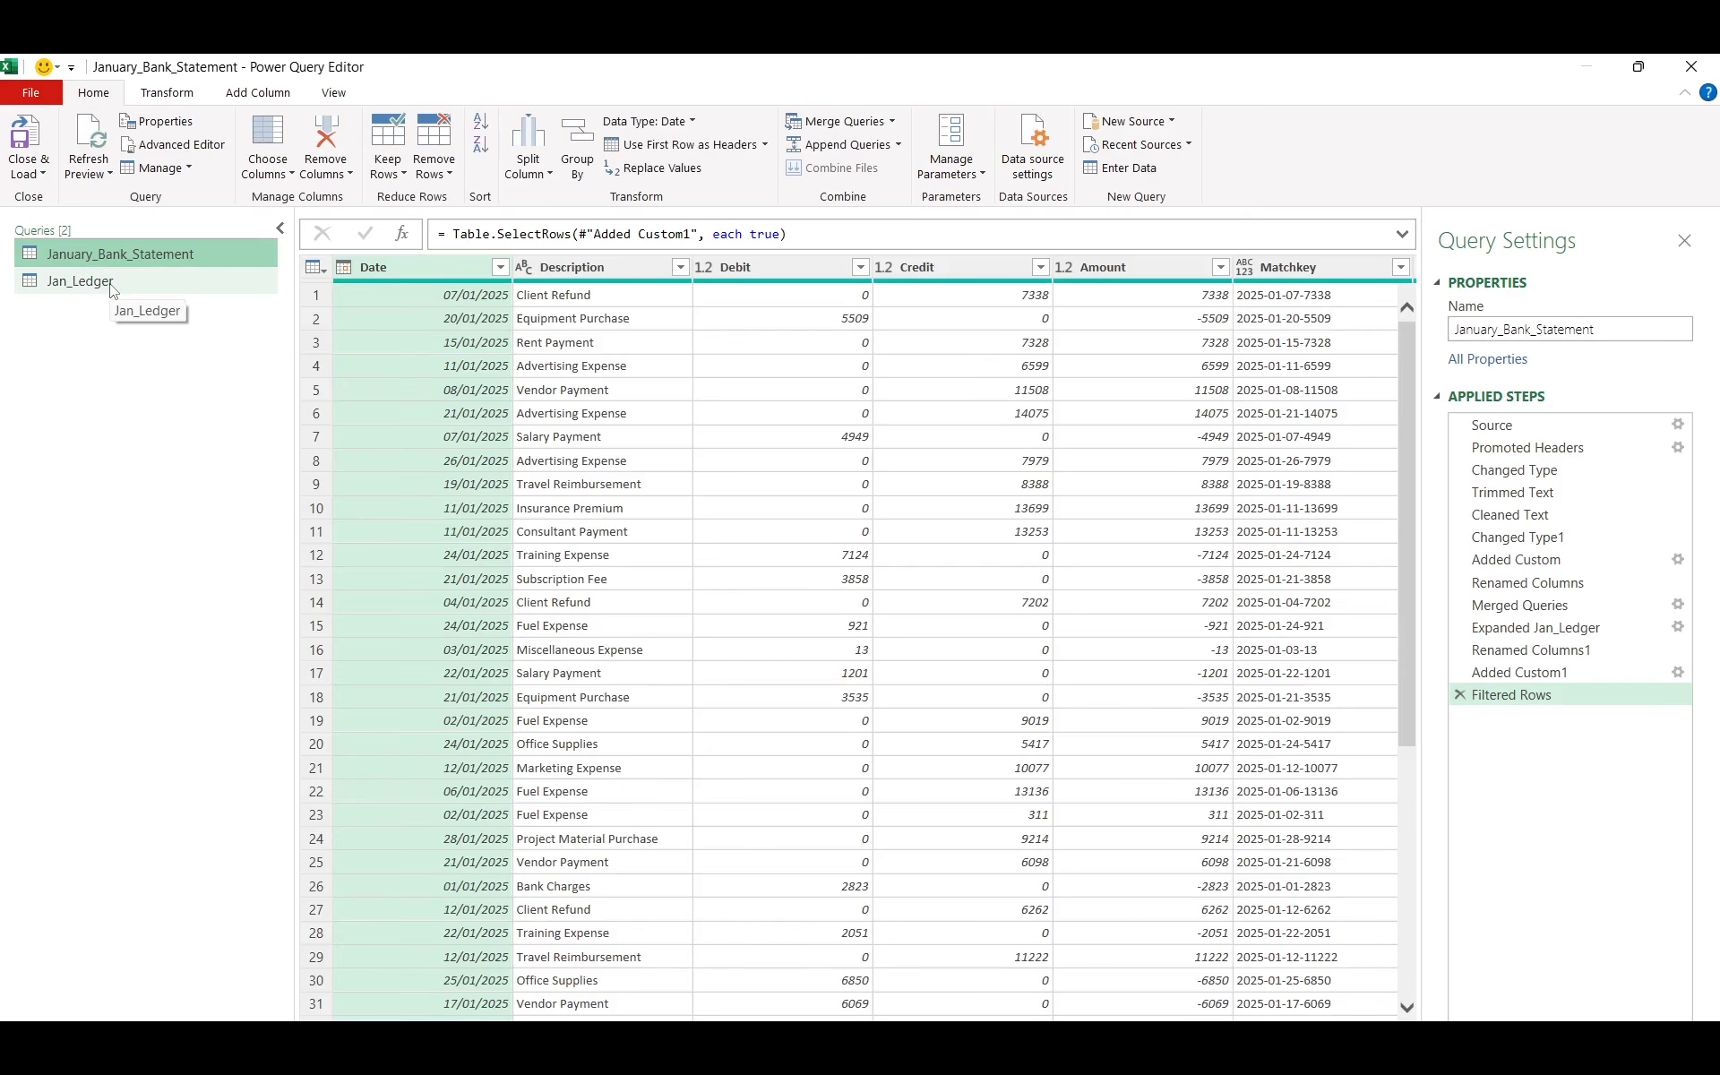
Change the January_Bank_Statement query's source file to February_Bank_Statement.csv from the Power Query folder within Music
{"action": "left_click", "coordinate": [1679, 426]}
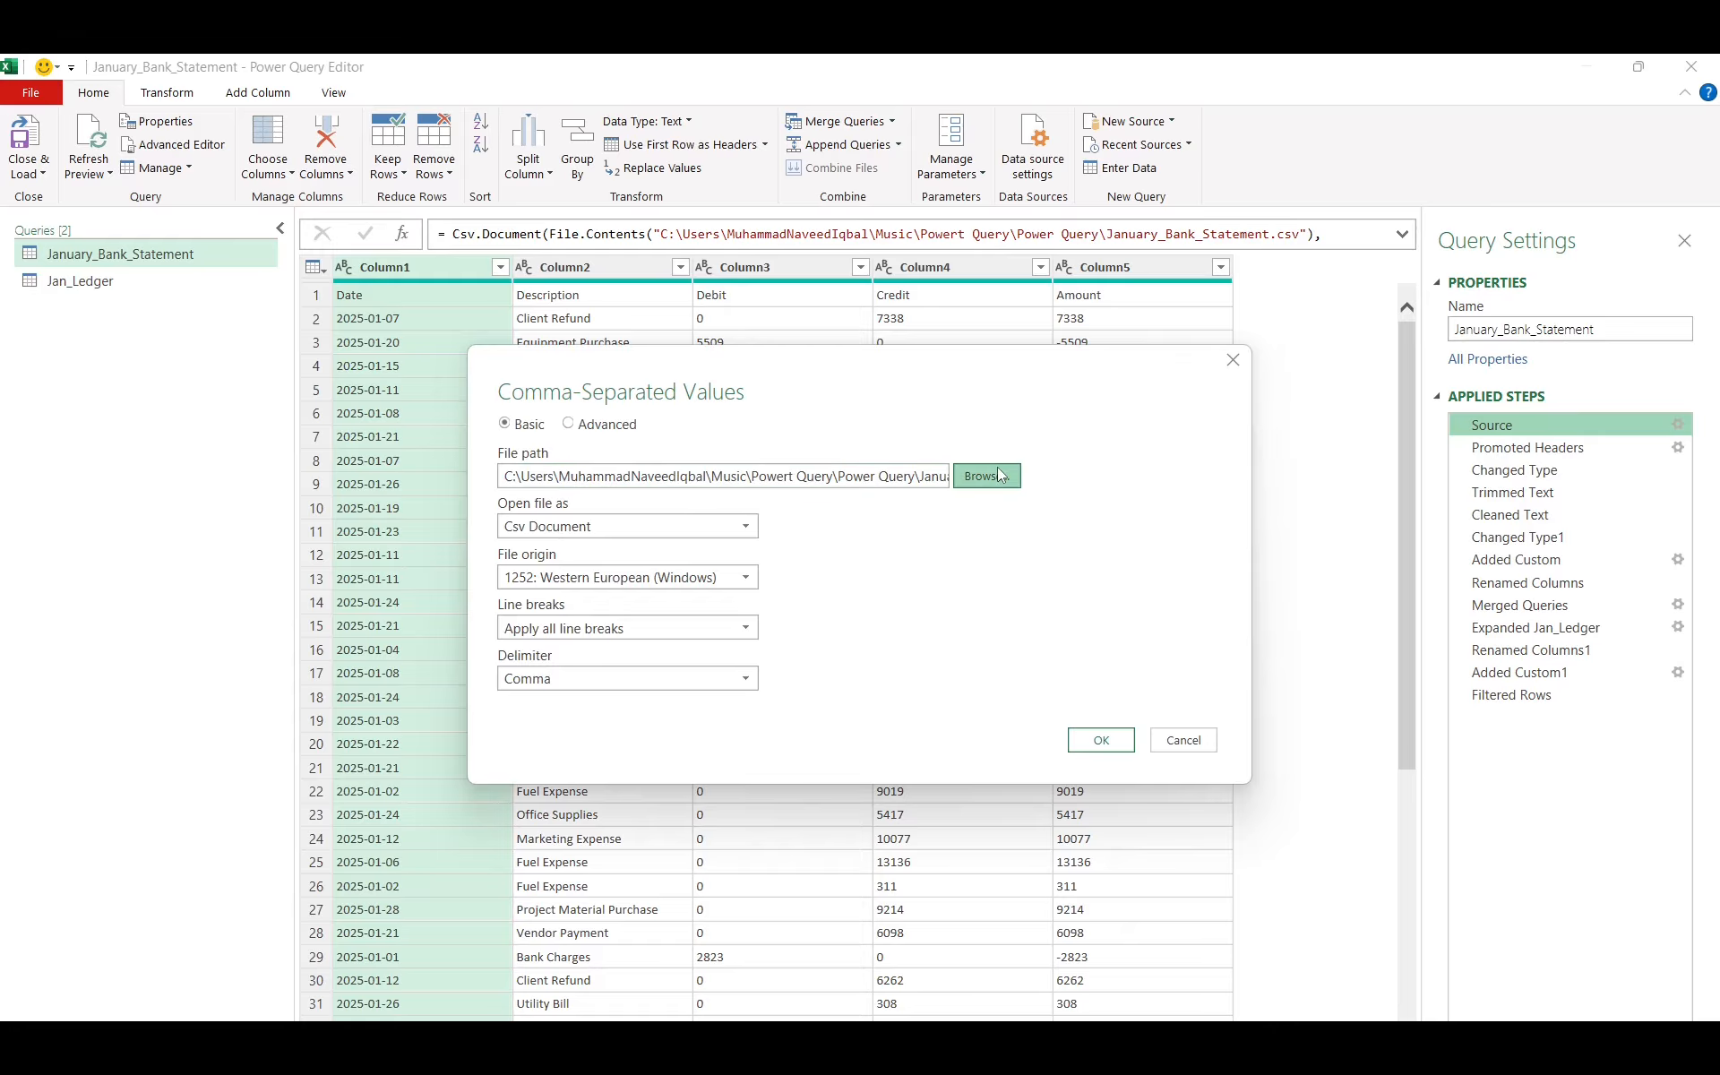
{"action": "left_click", "coordinate": [999, 476]}
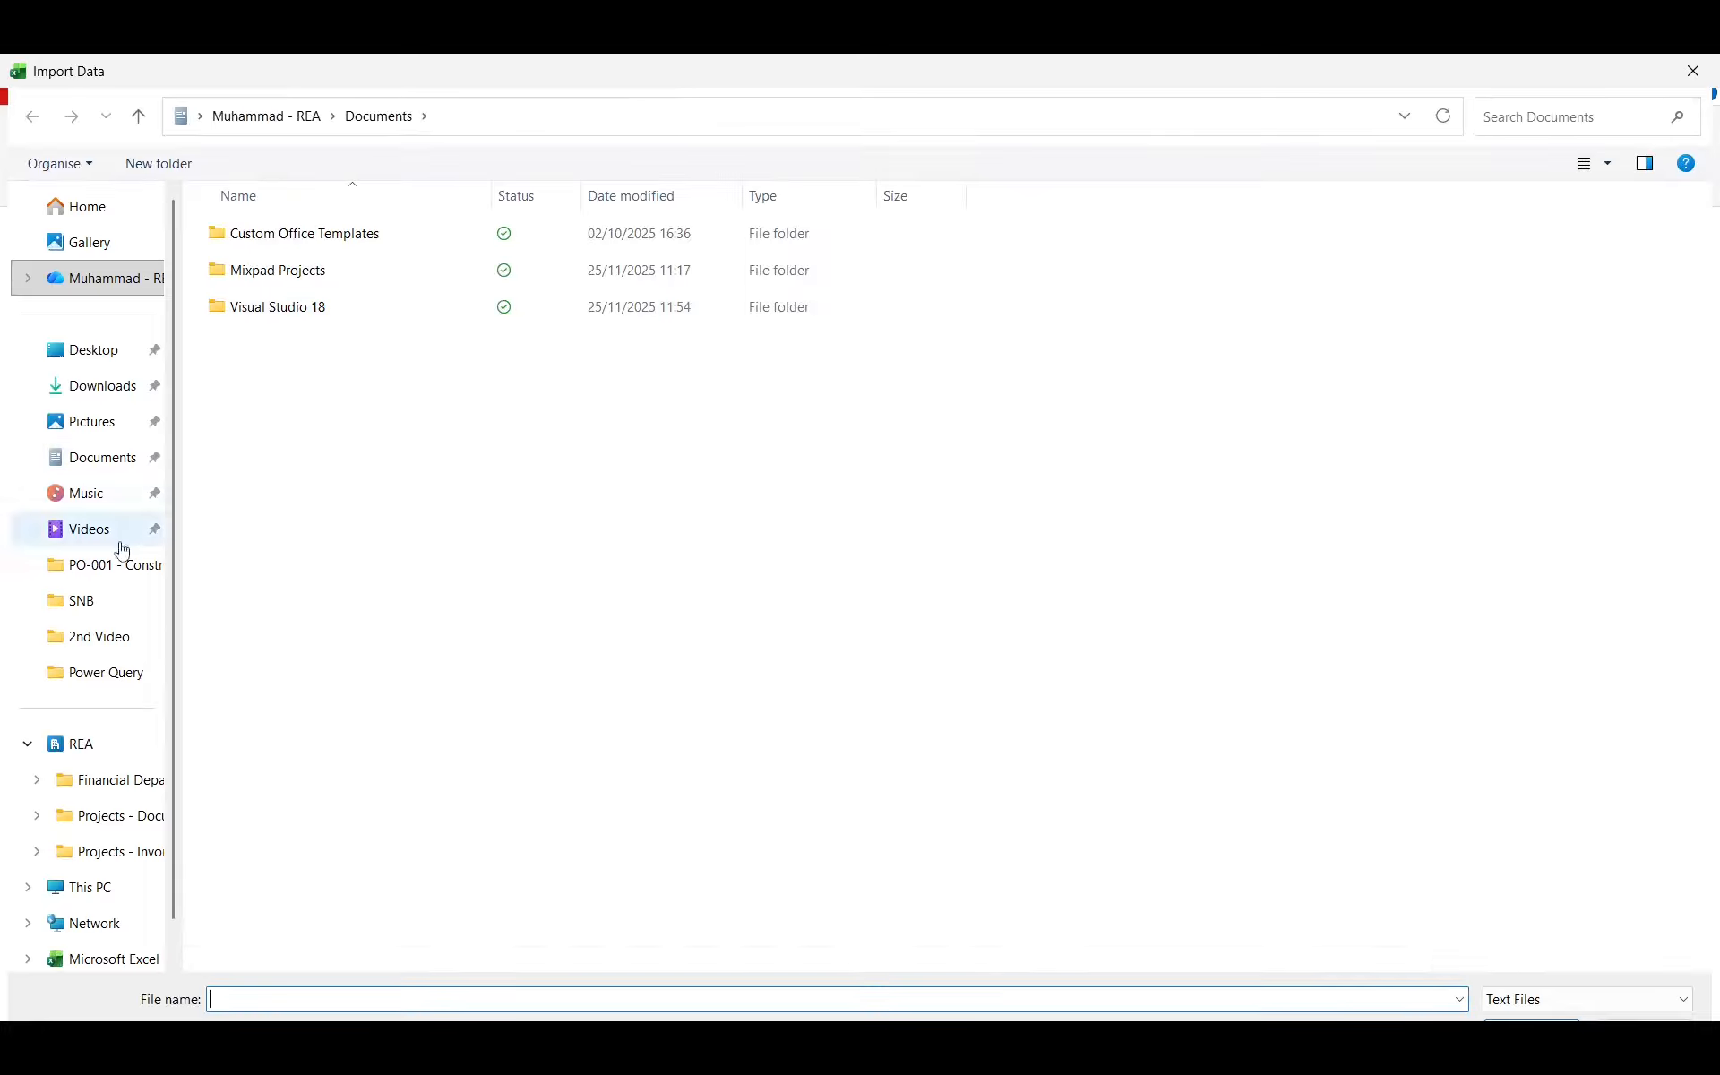
{"action": "left_click", "coordinate": [94, 491]}
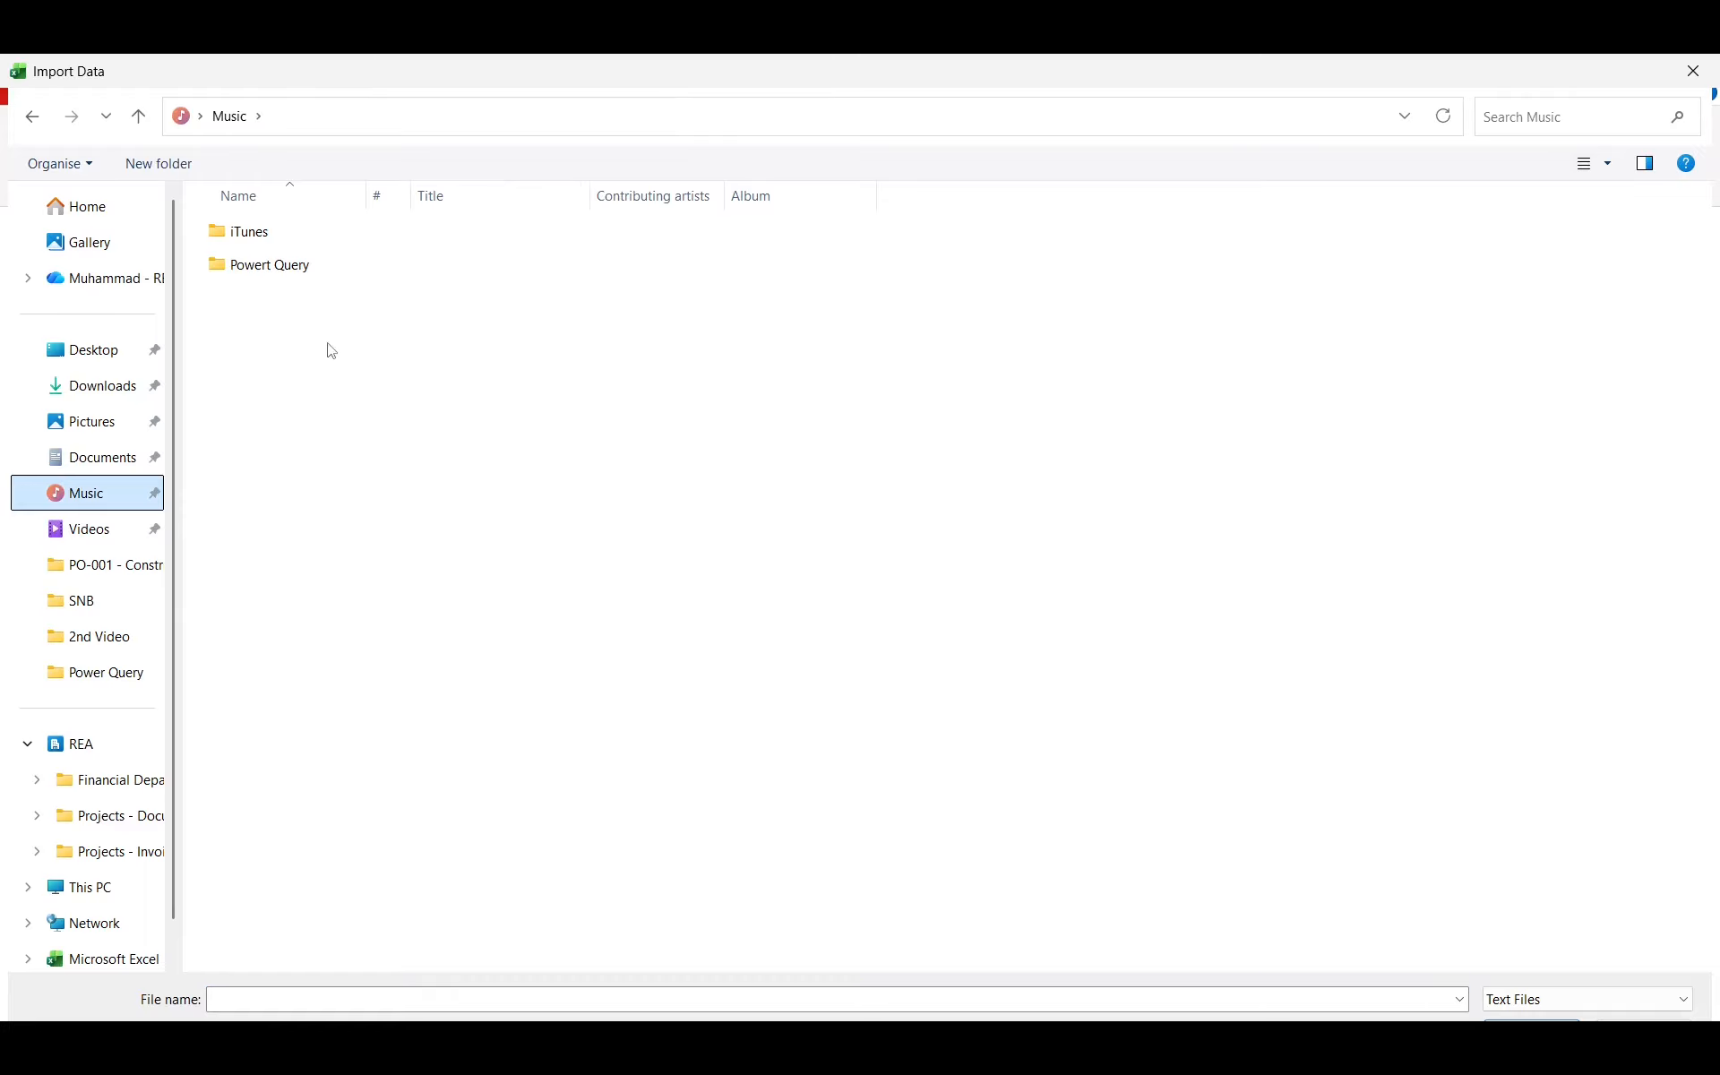
{"action": "left_click", "coordinate": [302, 271]}
{"action": "double_click", "coordinate": [301, 271]}
{"action": "double_click", "coordinate": [303, 240]}
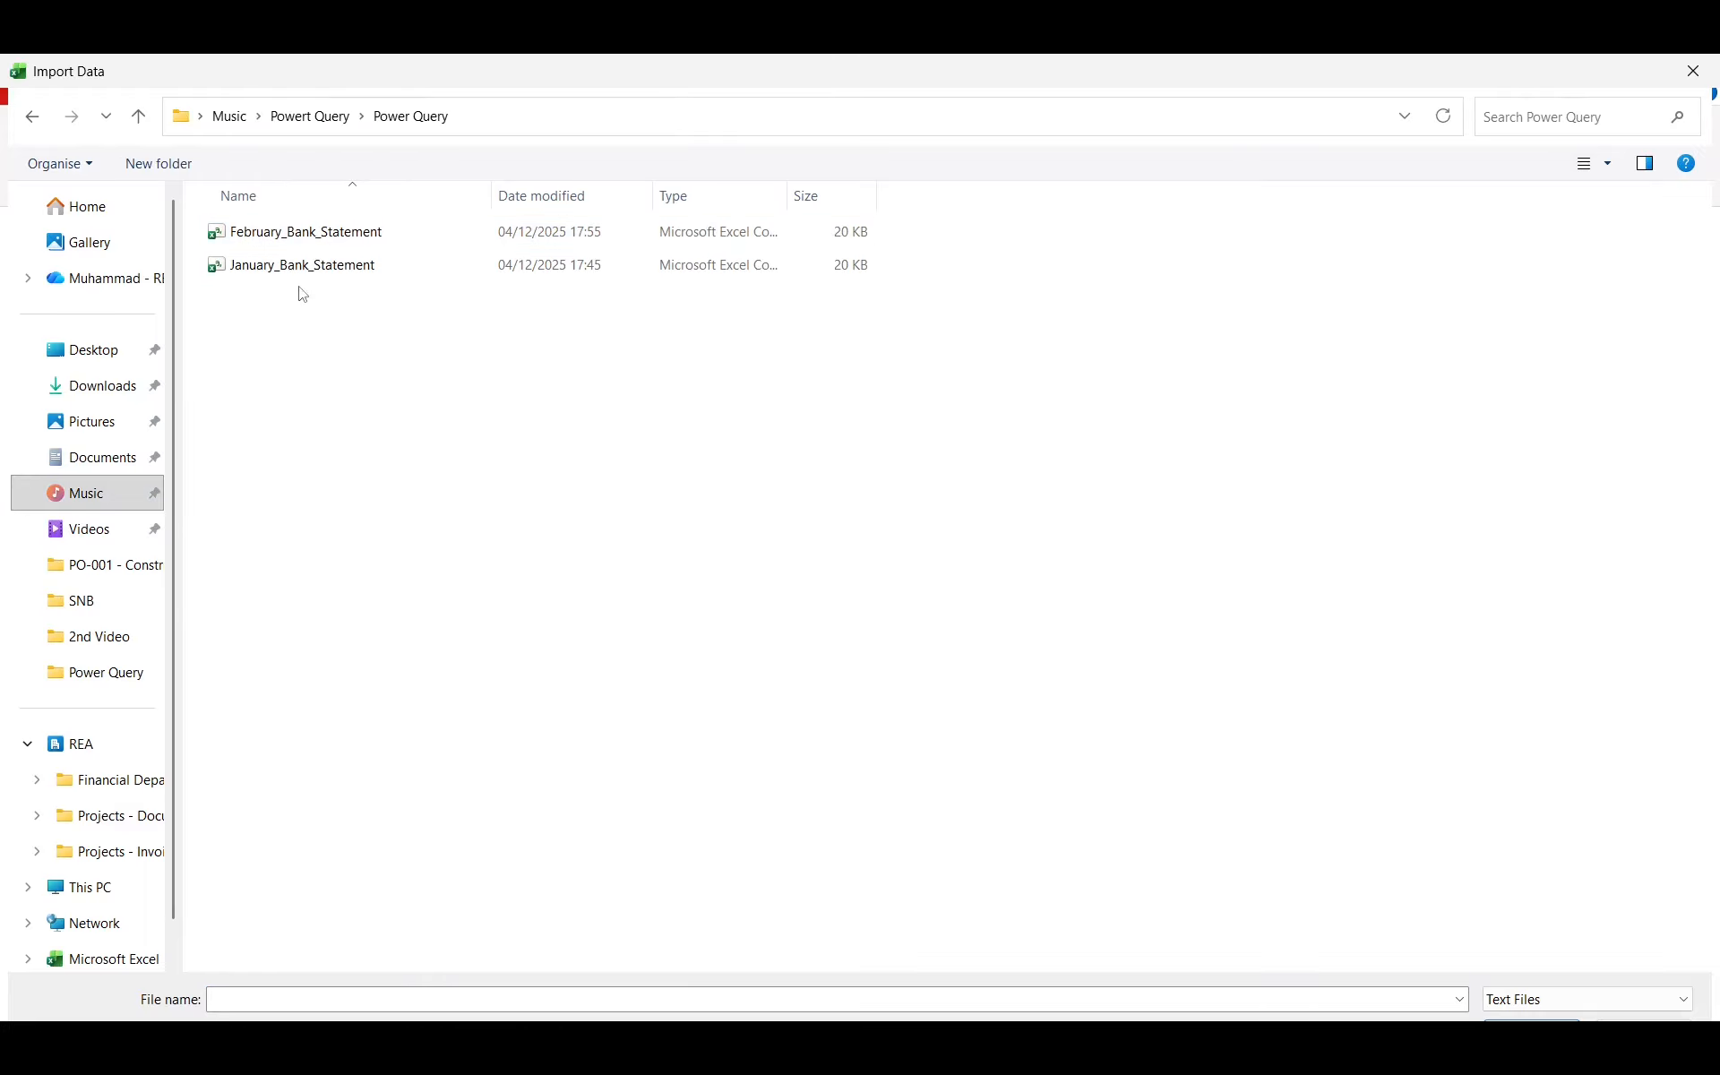
{"action": "left_click", "coordinate": [265, 240]}
{"action": "left_click", "coordinate": [1527, 1030]}
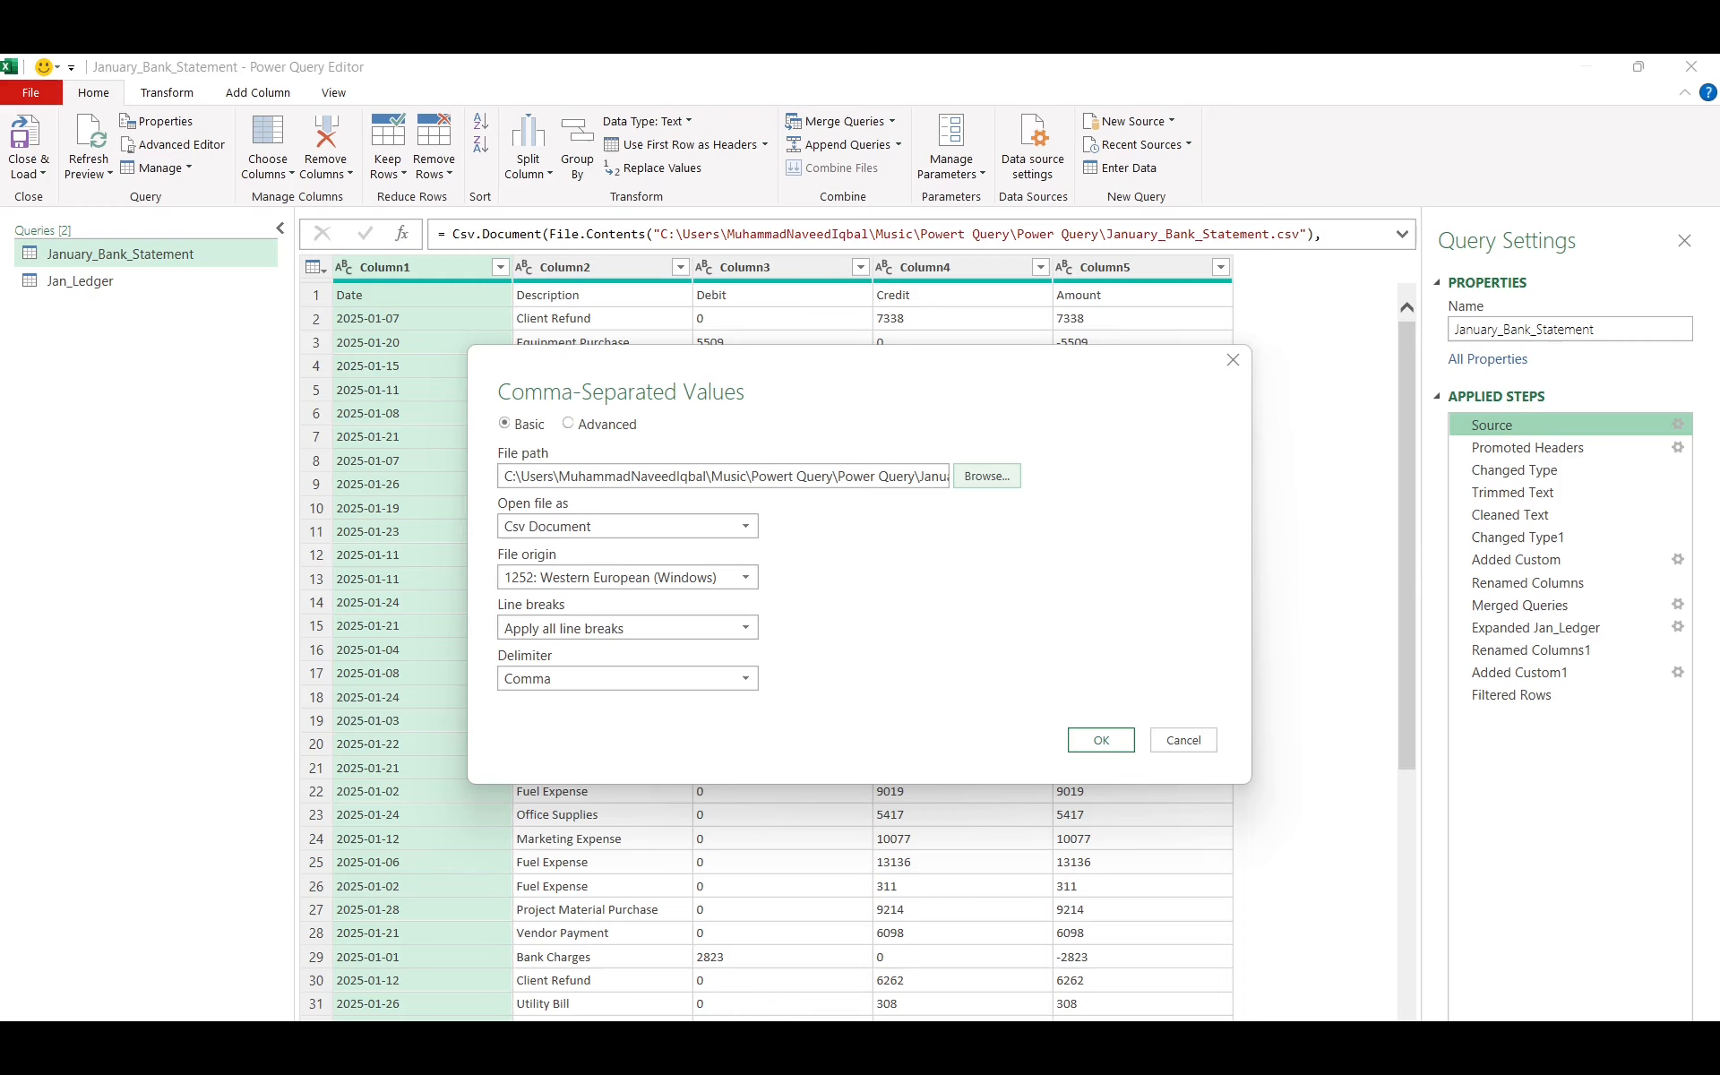
{"action": "left_click", "coordinate": [1099, 741]}
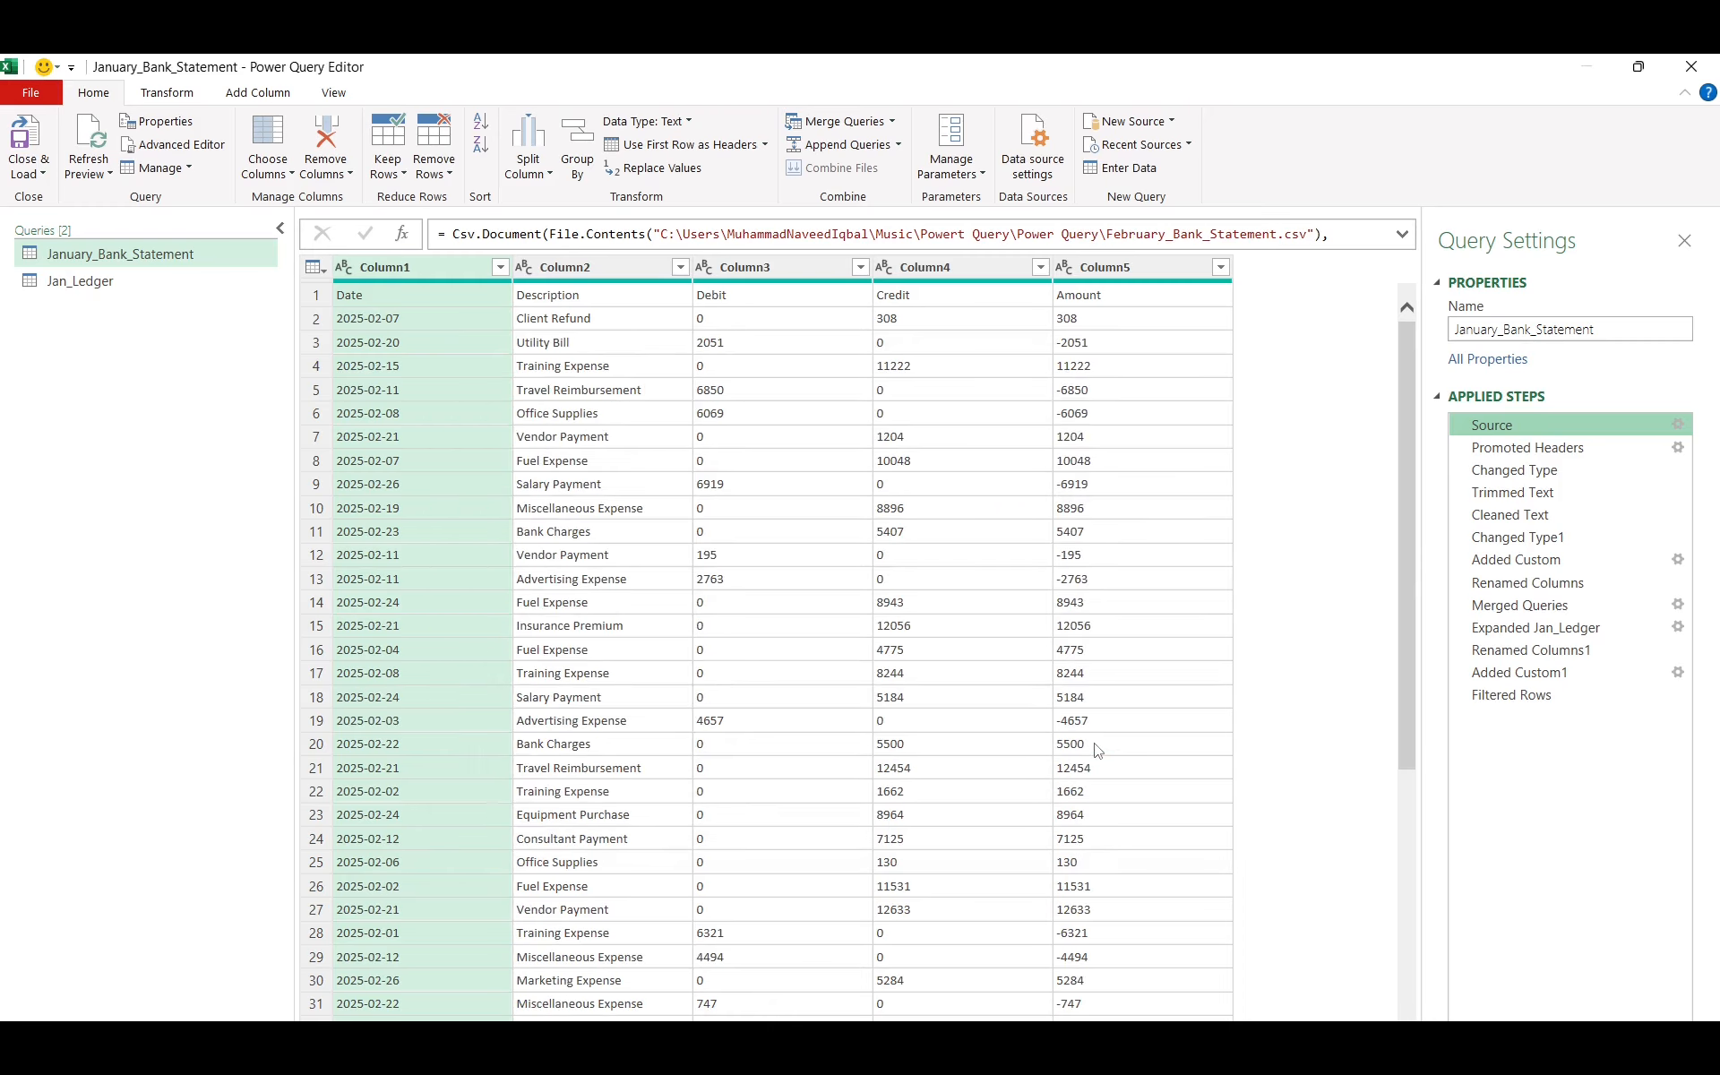
Change the Jan_Ledger query's source file to the February_Ledger.xlsx workbook
{"action": "left_click", "coordinate": [79, 281]}
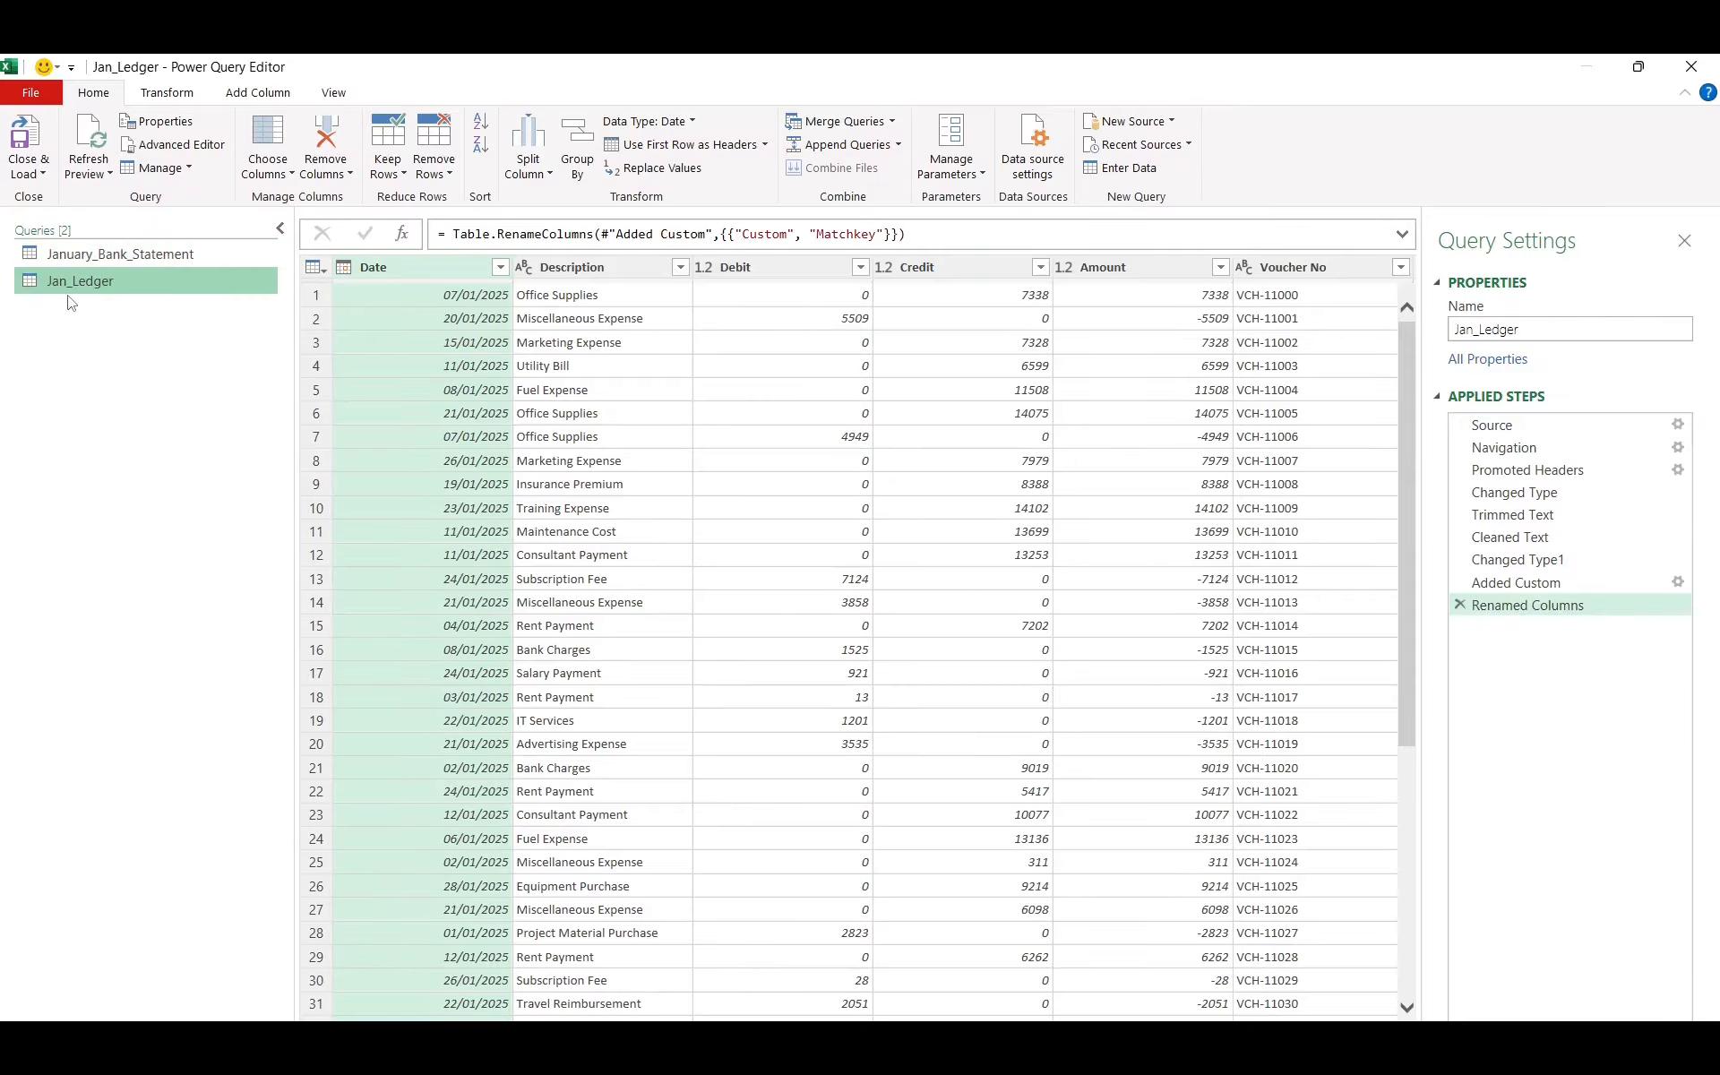
{"action": "left_click", "coordinate": [1677, 424]}
{"action": "left_click", "coordinate": [986, 550]}
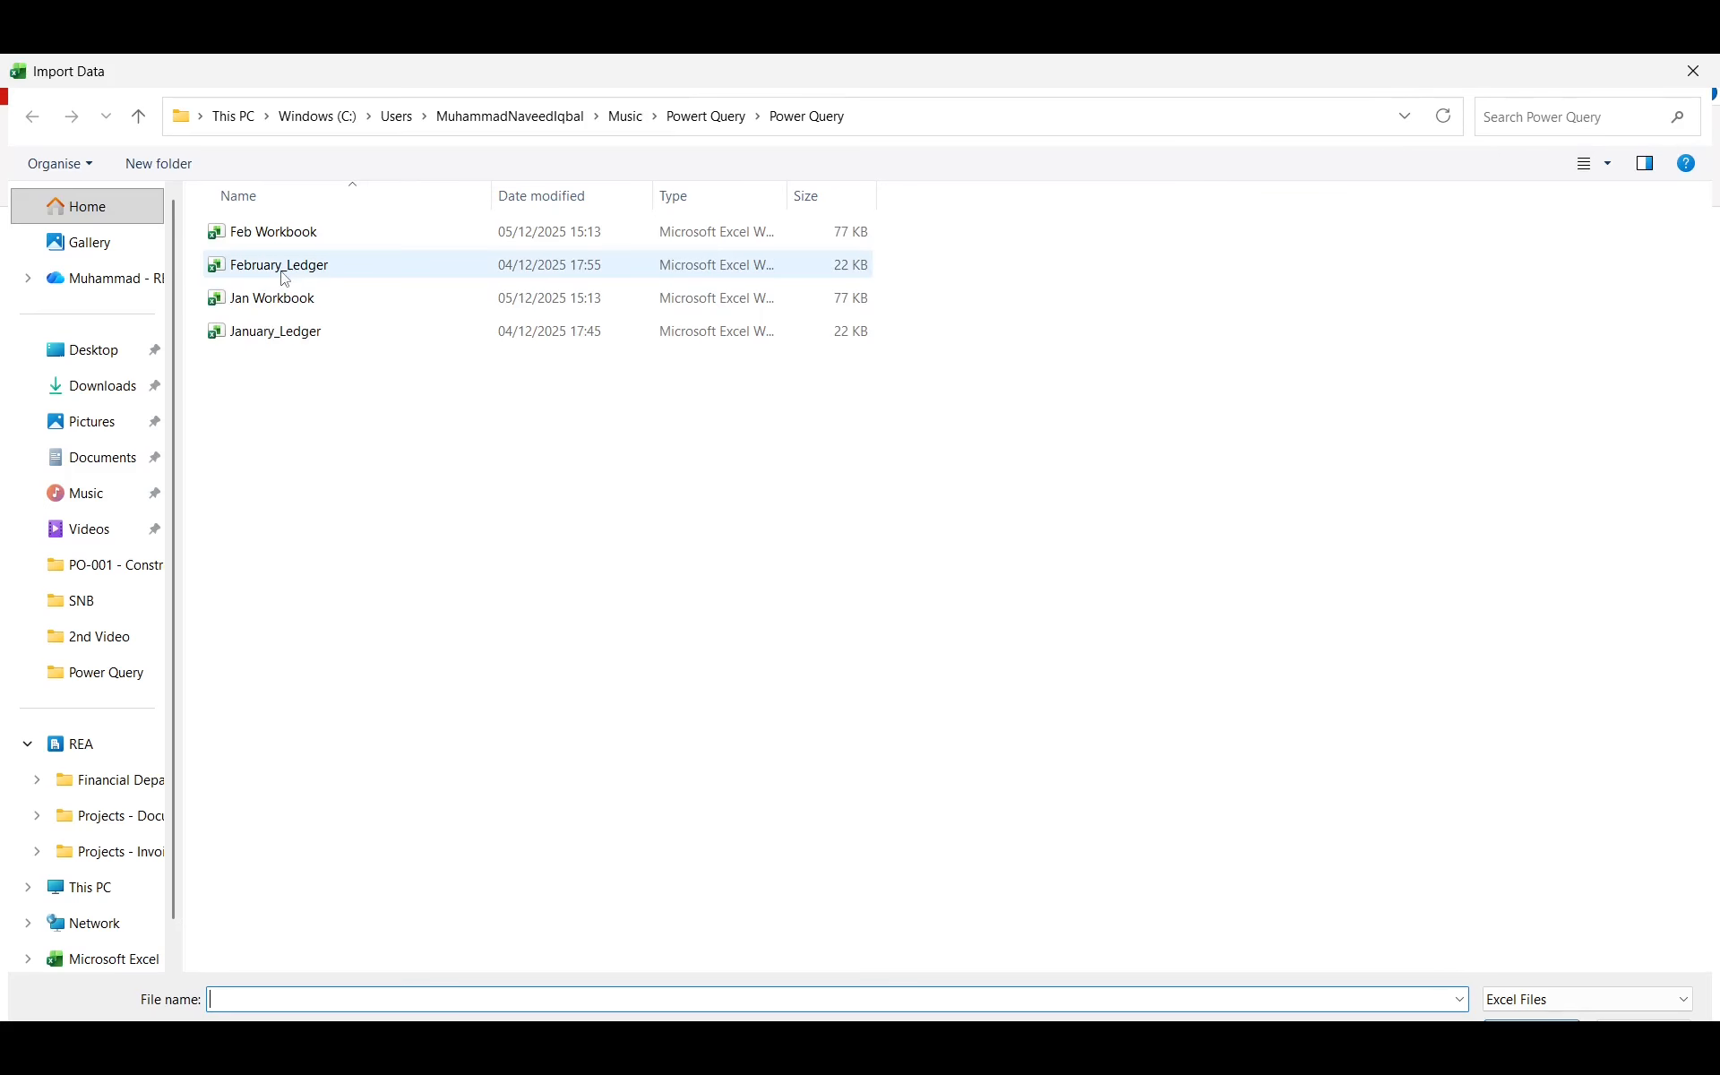
{"action": "left_click", "coordinate": [301, 266]}
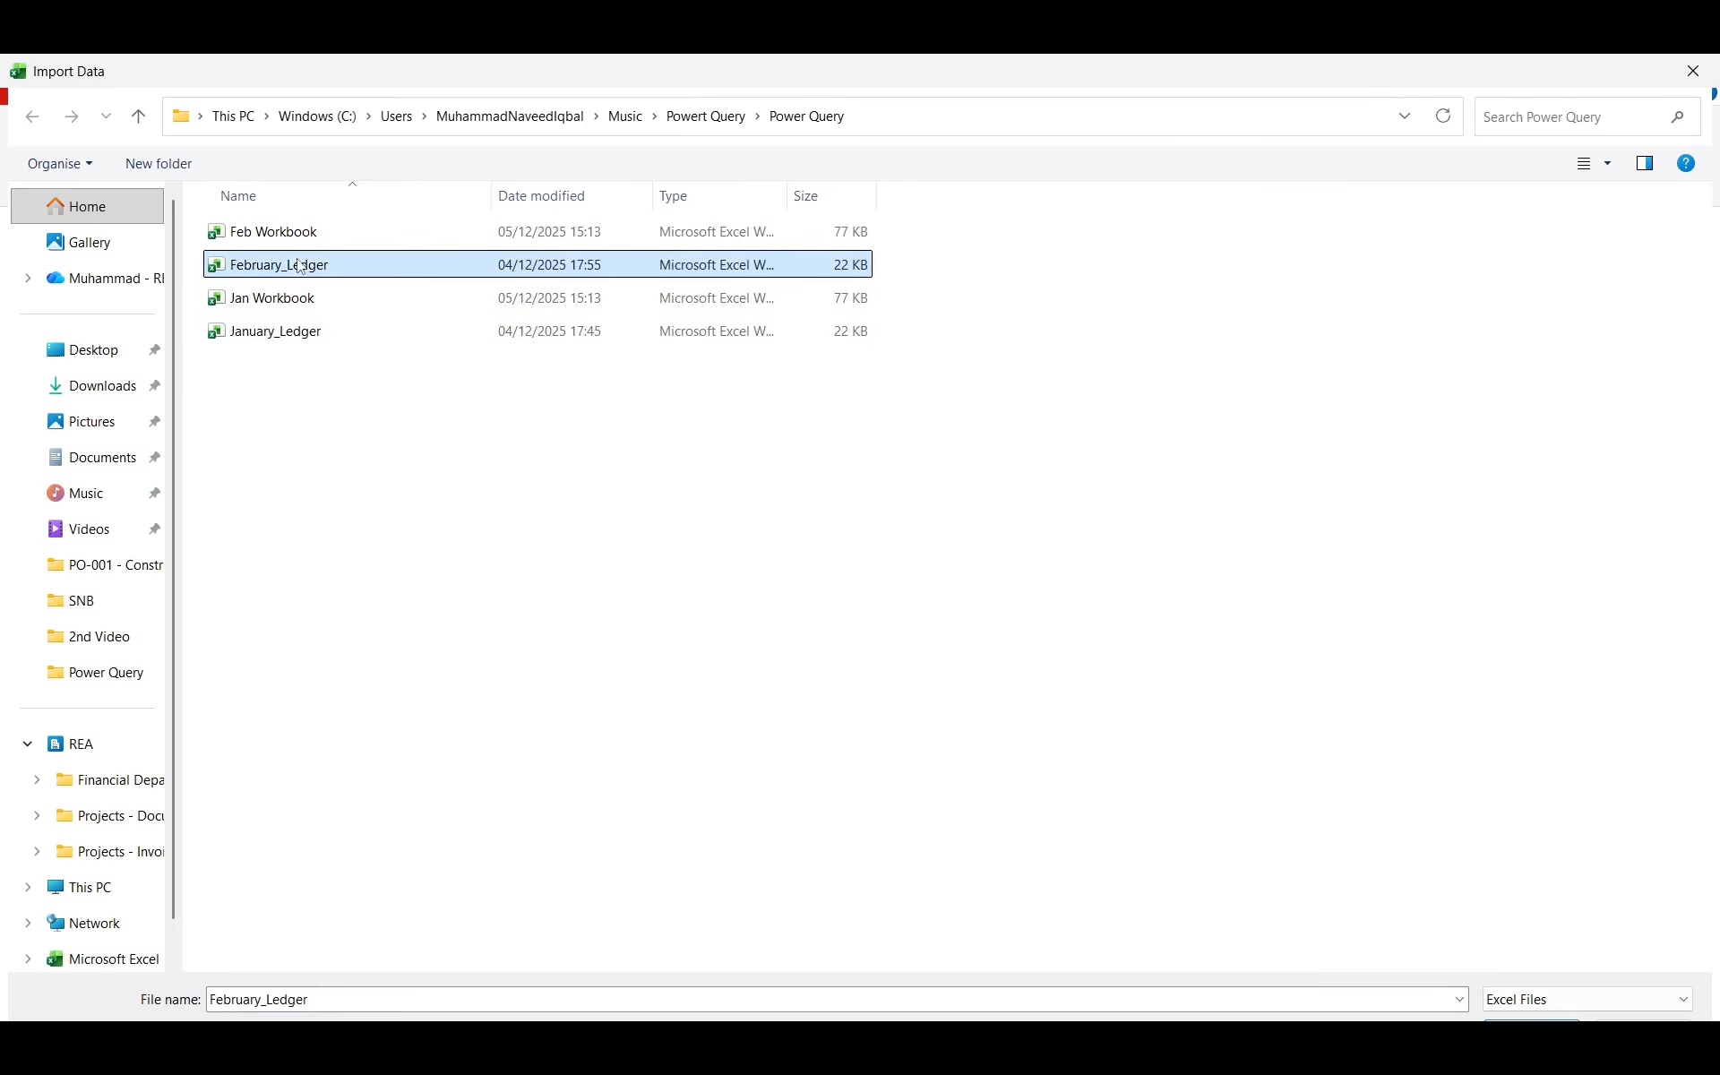
{"action": "left_click", "coordinate": [1532, 1020]}
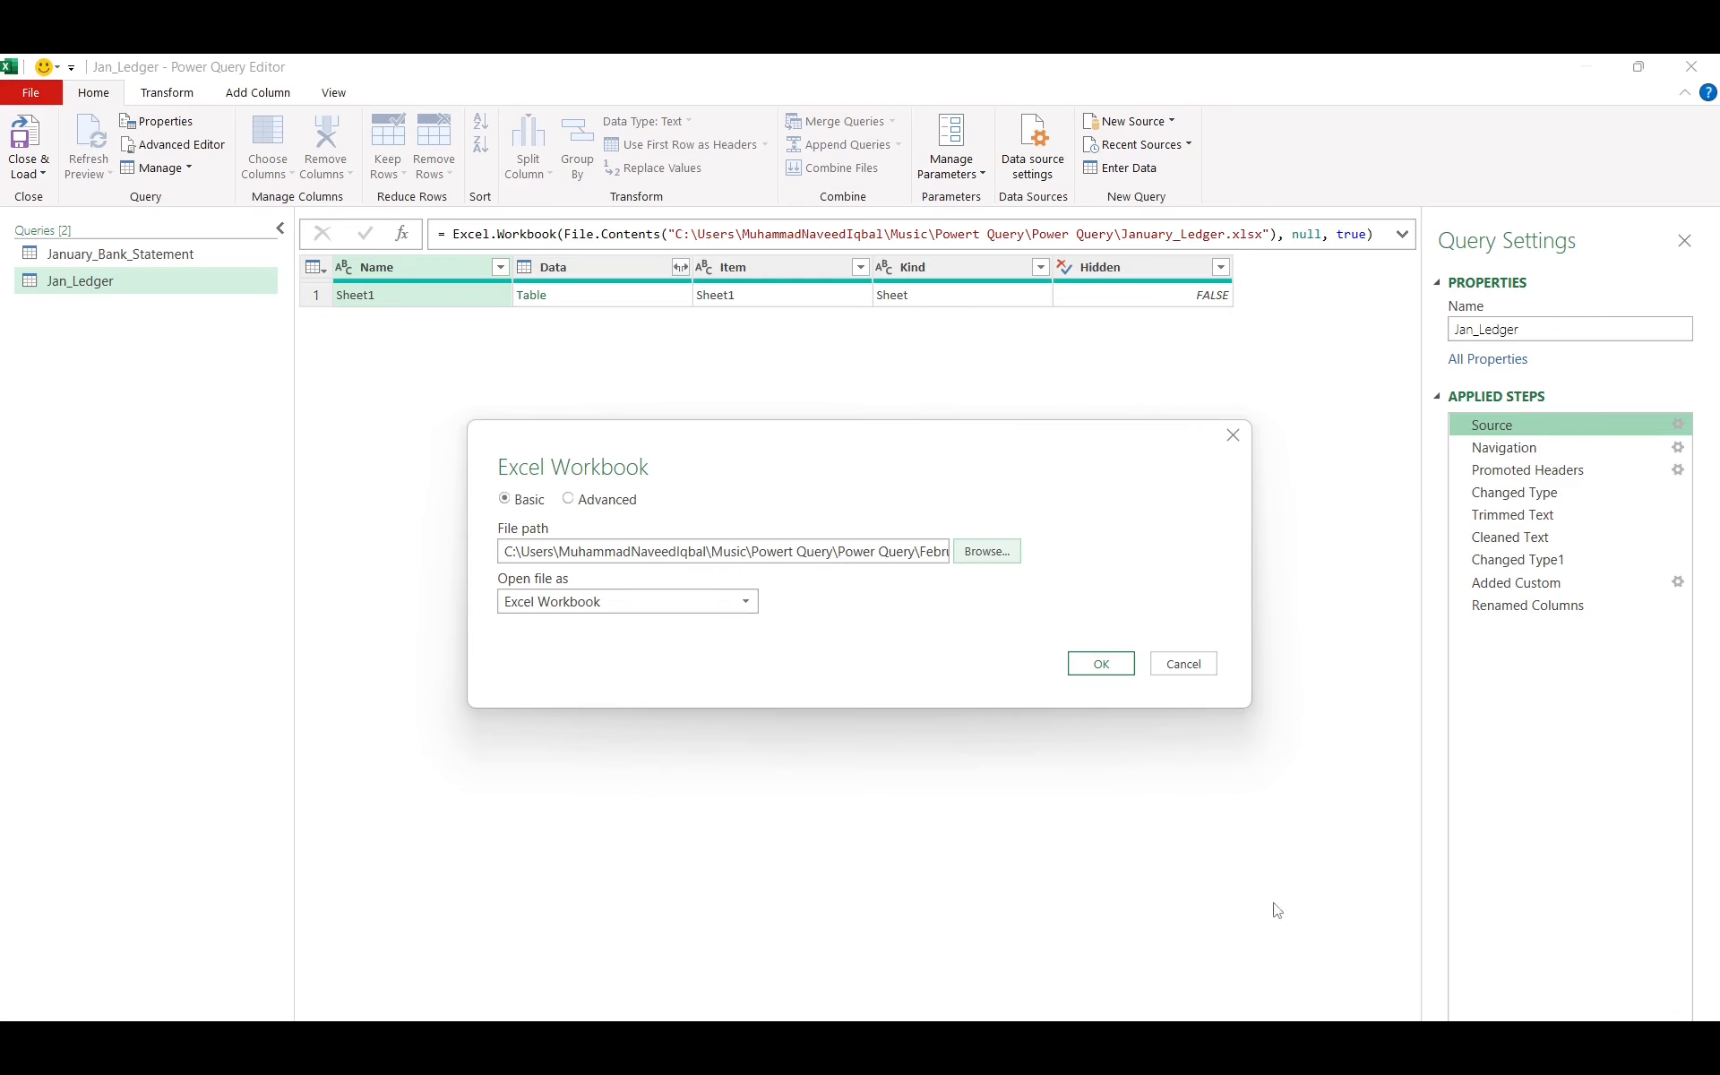
{"action": "left_click", "coordinate": [1096, 667]}
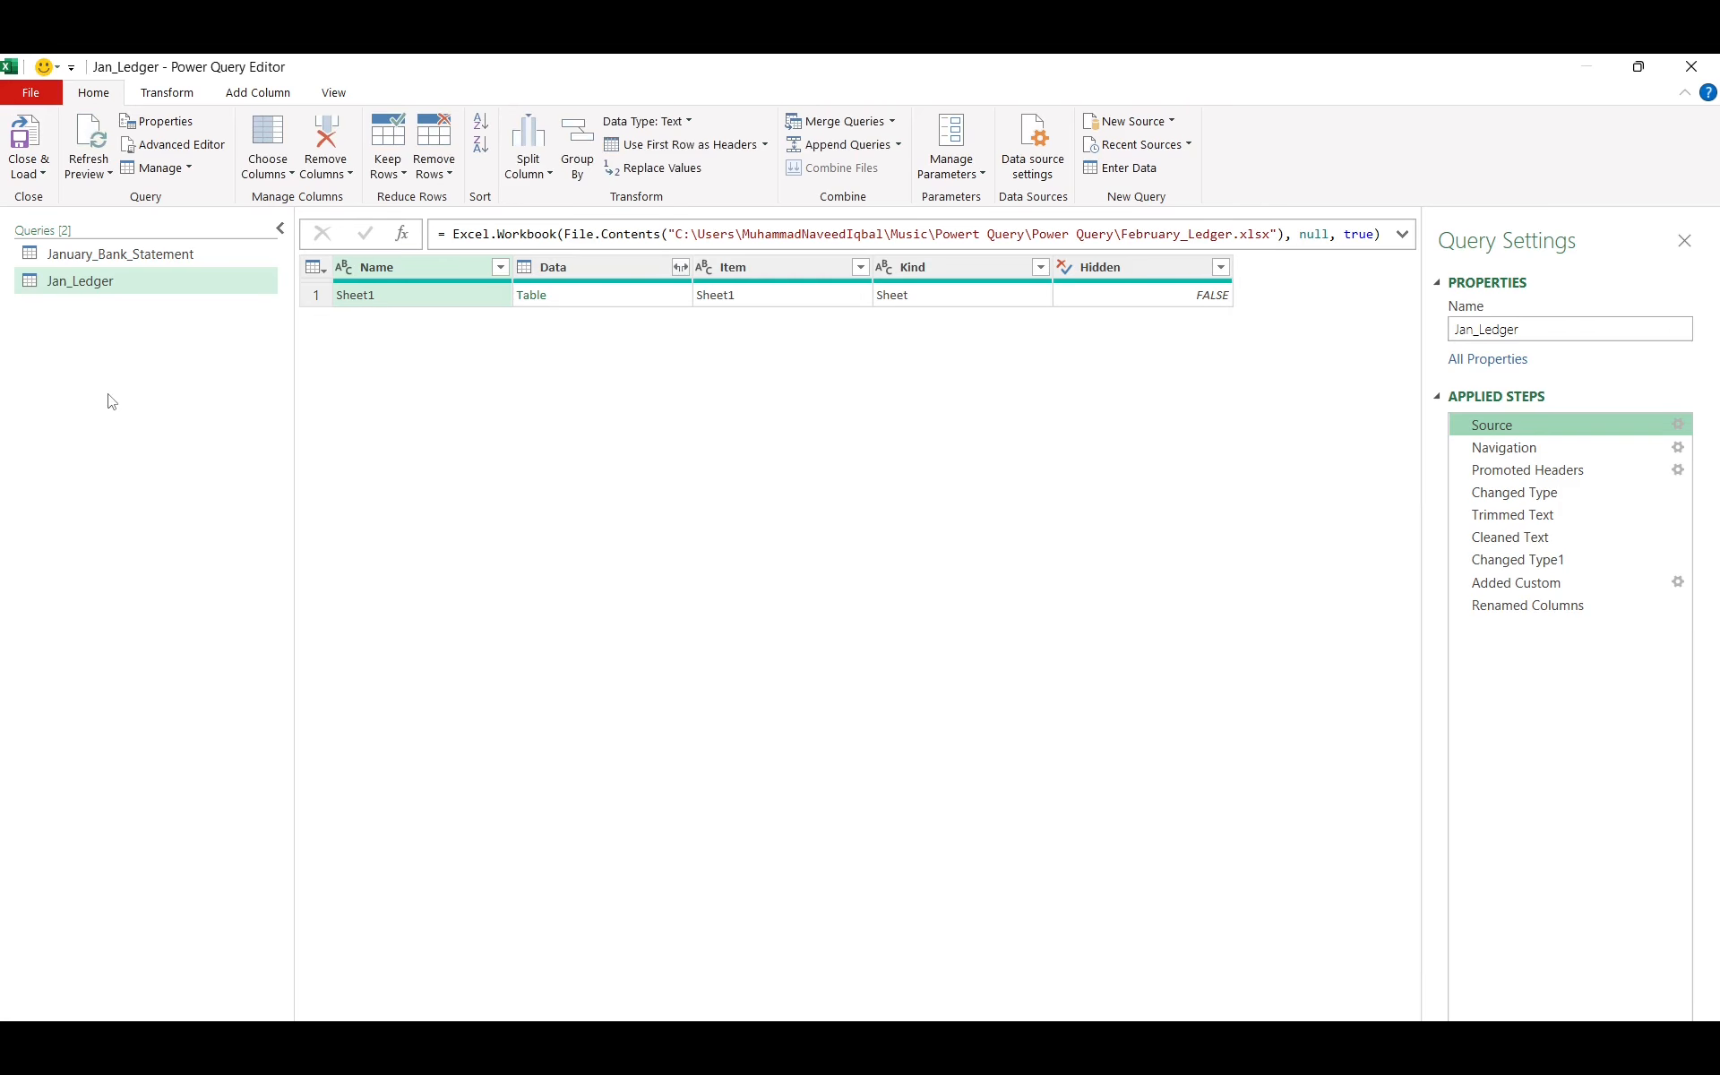
Rename the January_Bank_Statement query as Feb_Bank_Statement
{"action": "left_click", "coordinate": [117, 258]}
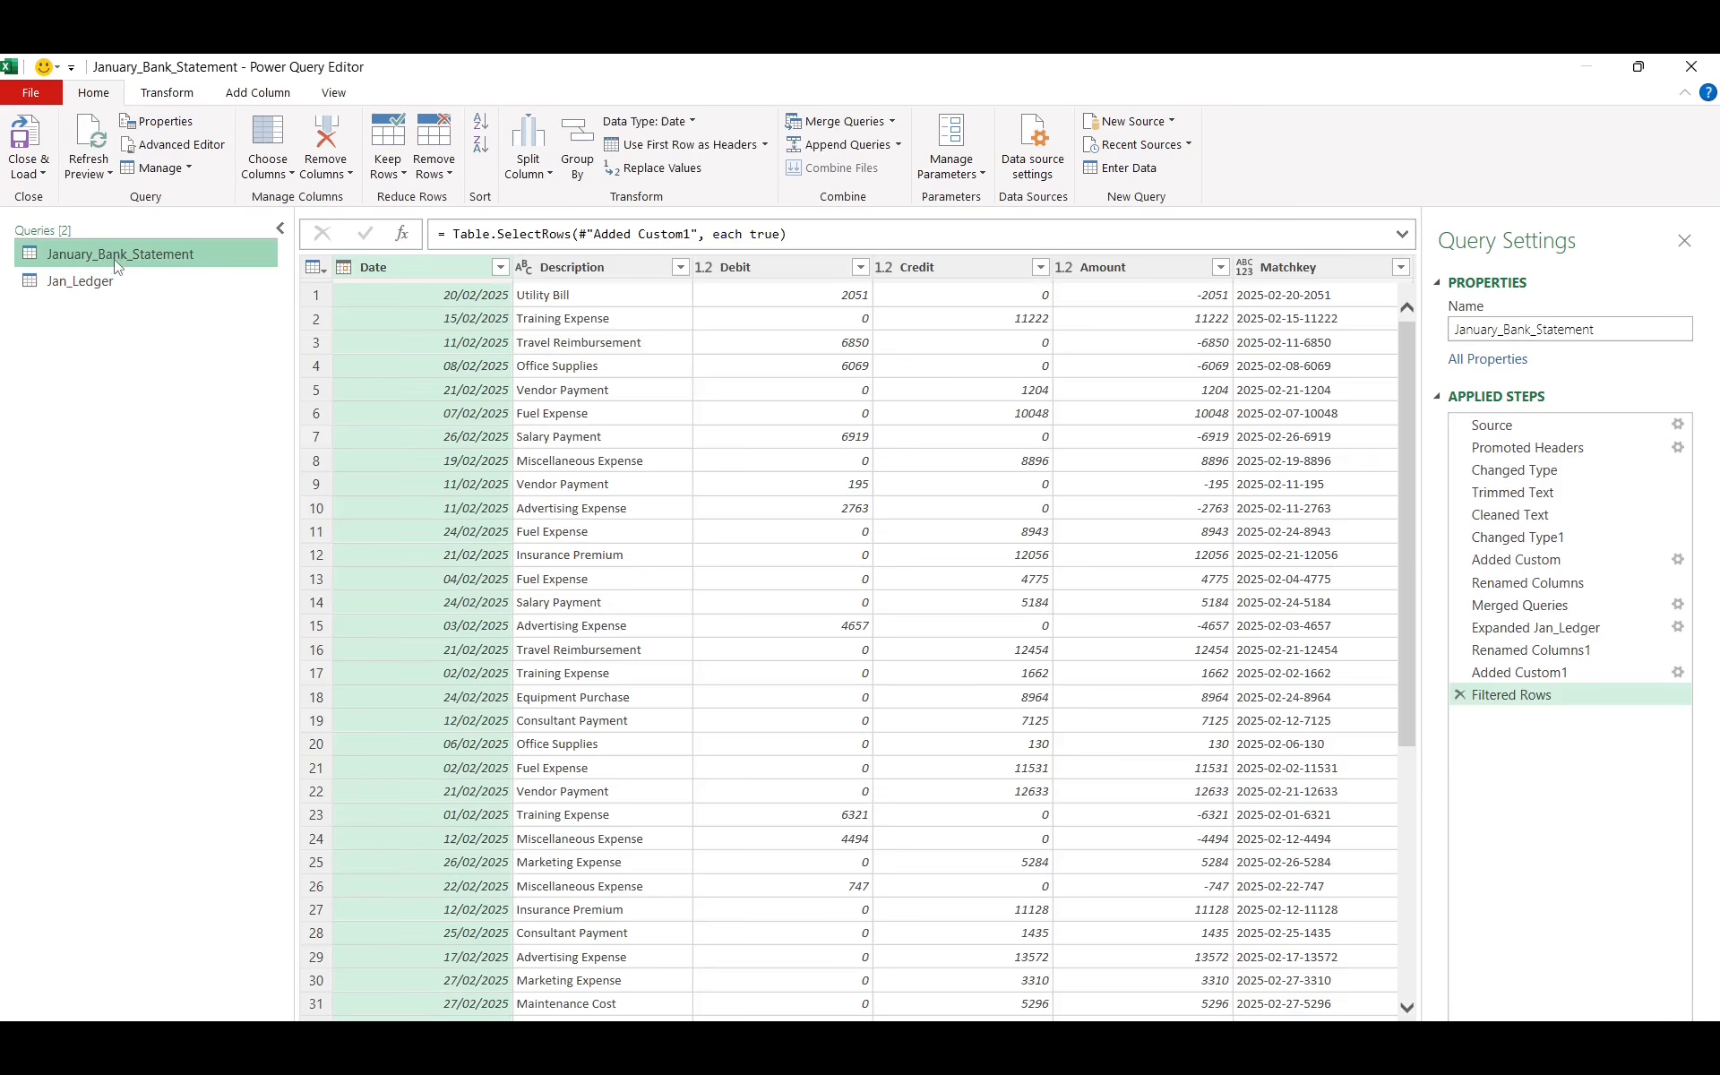
{"action": "left_click", "coordinate": [113, 259]}
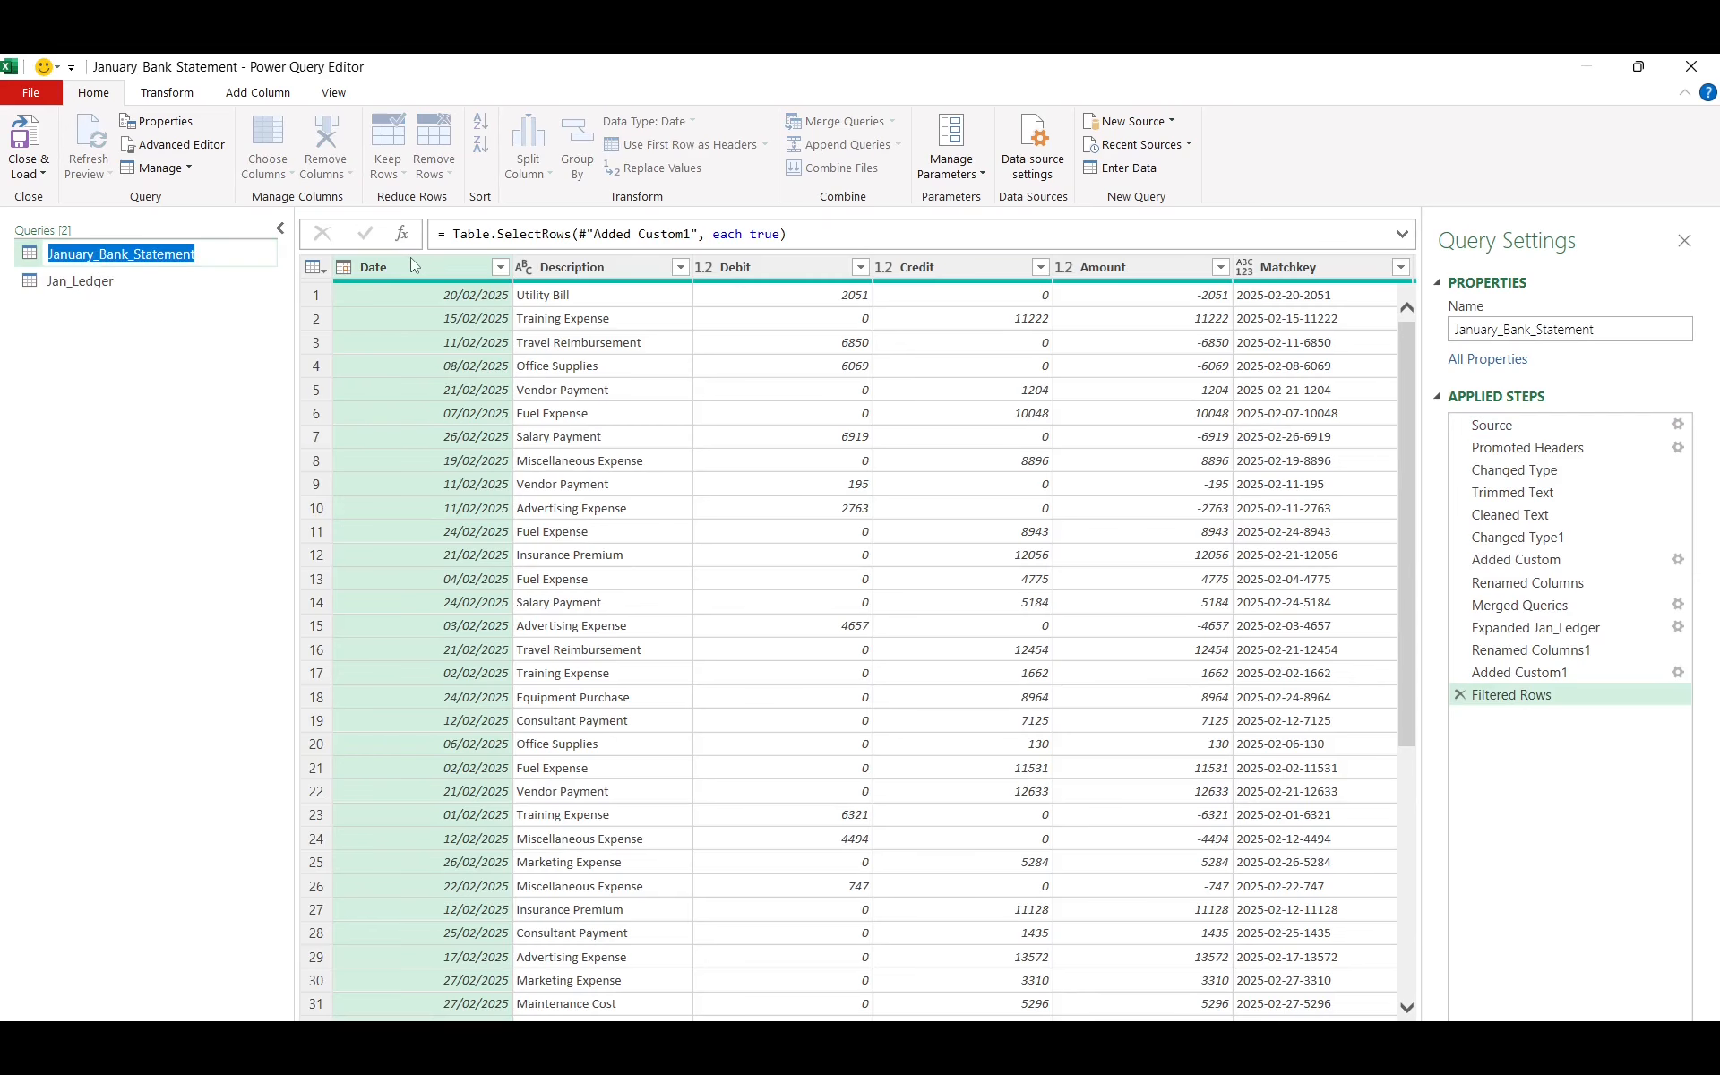
{"action": "key", "text": "Home"}
{"action": "key", "text": "shift+Right"}
{"action": "key", "text": "shift+Right"}
{"action": "key", "text": "shift+Right"}
{"action": "key", "text": "shift+Right"}
{"action": "key", "text": "shift+Right"}
{"action": "key", "text": "shift+Right"}
{"action": "key", "text": "shift+Right"}
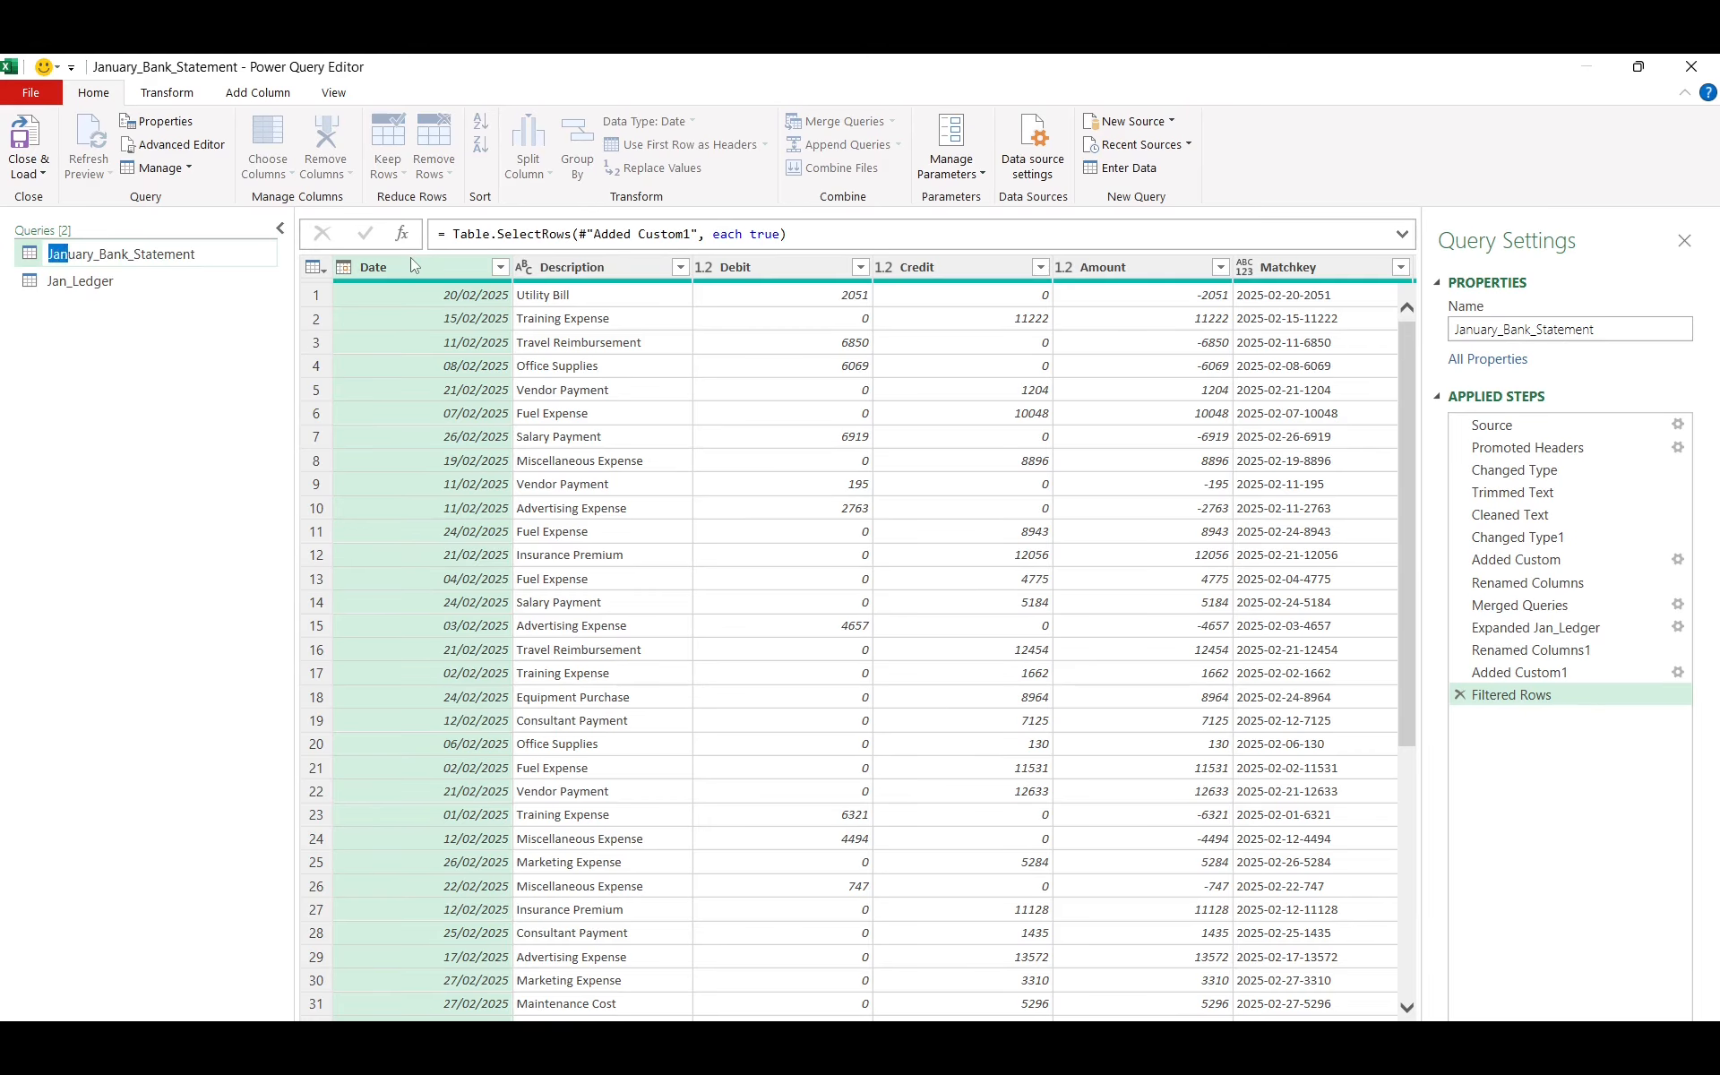
{"action": "type", "text": "Feb"}
{"action": "key", "text": "Return"}
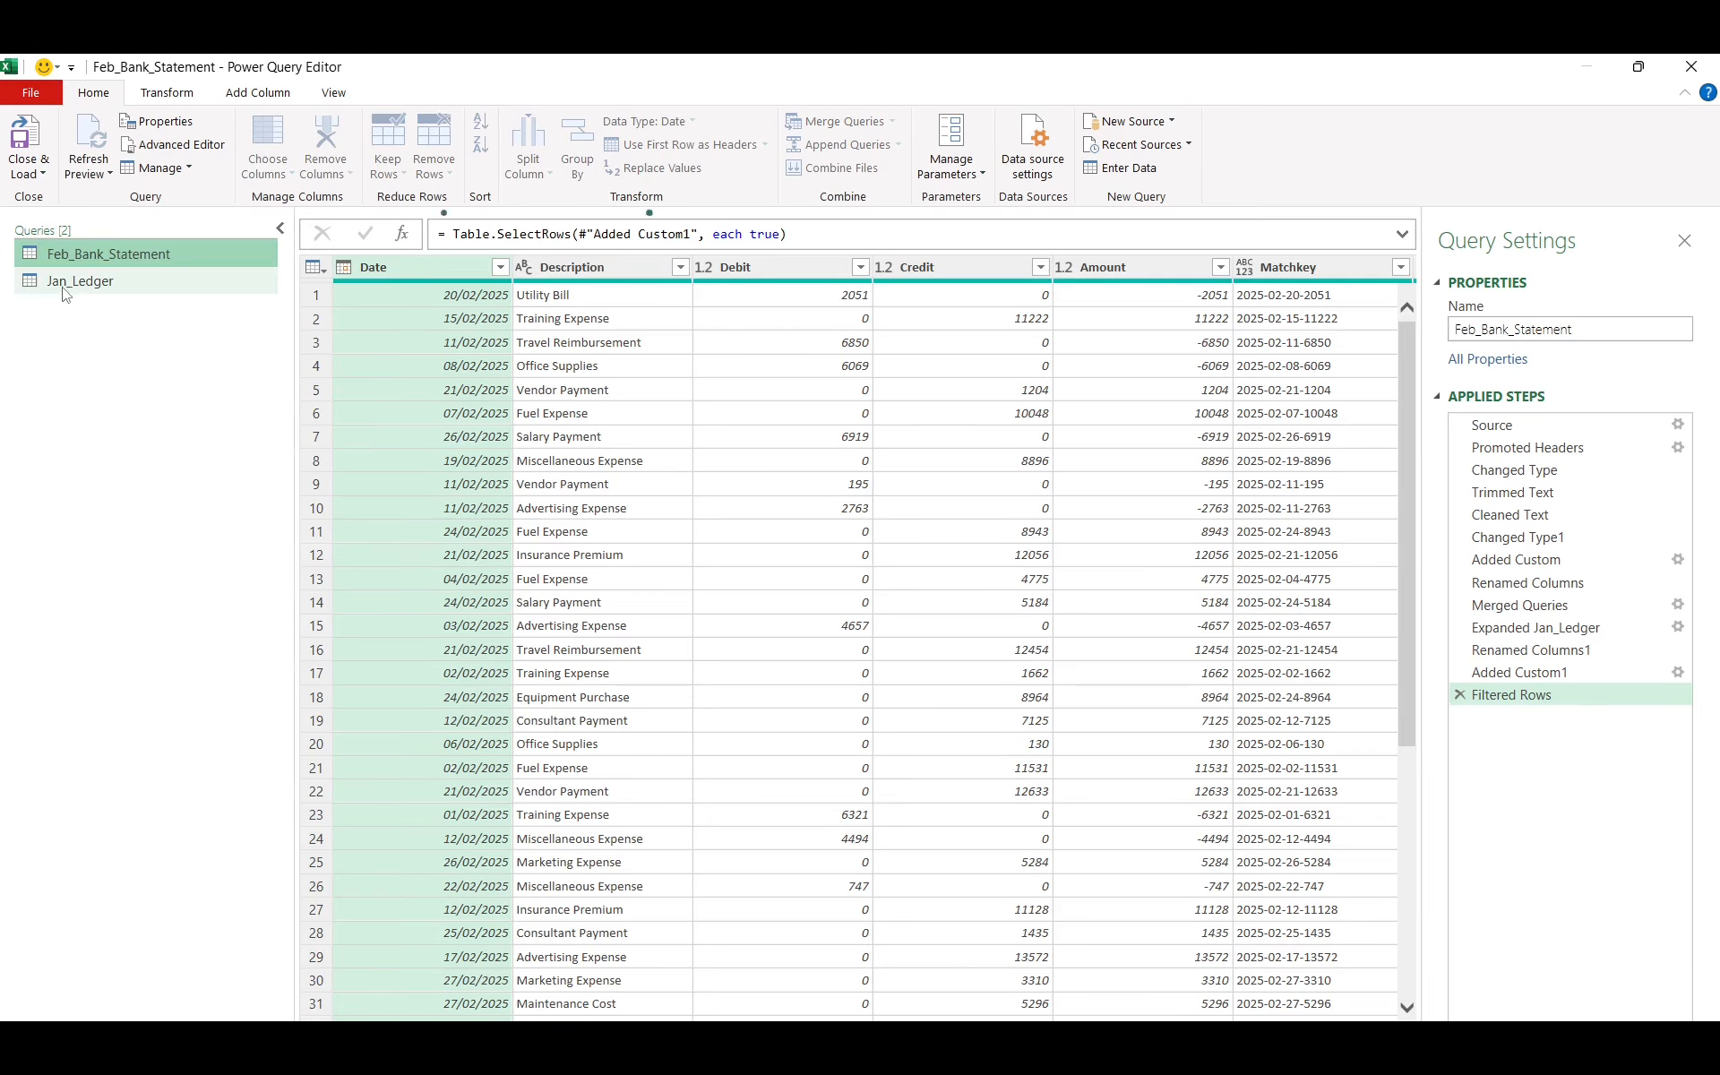
Rename the Jan_Ledger query as Feb_Ledger
{"action": "left_click", "coordinate": [70, 285]}
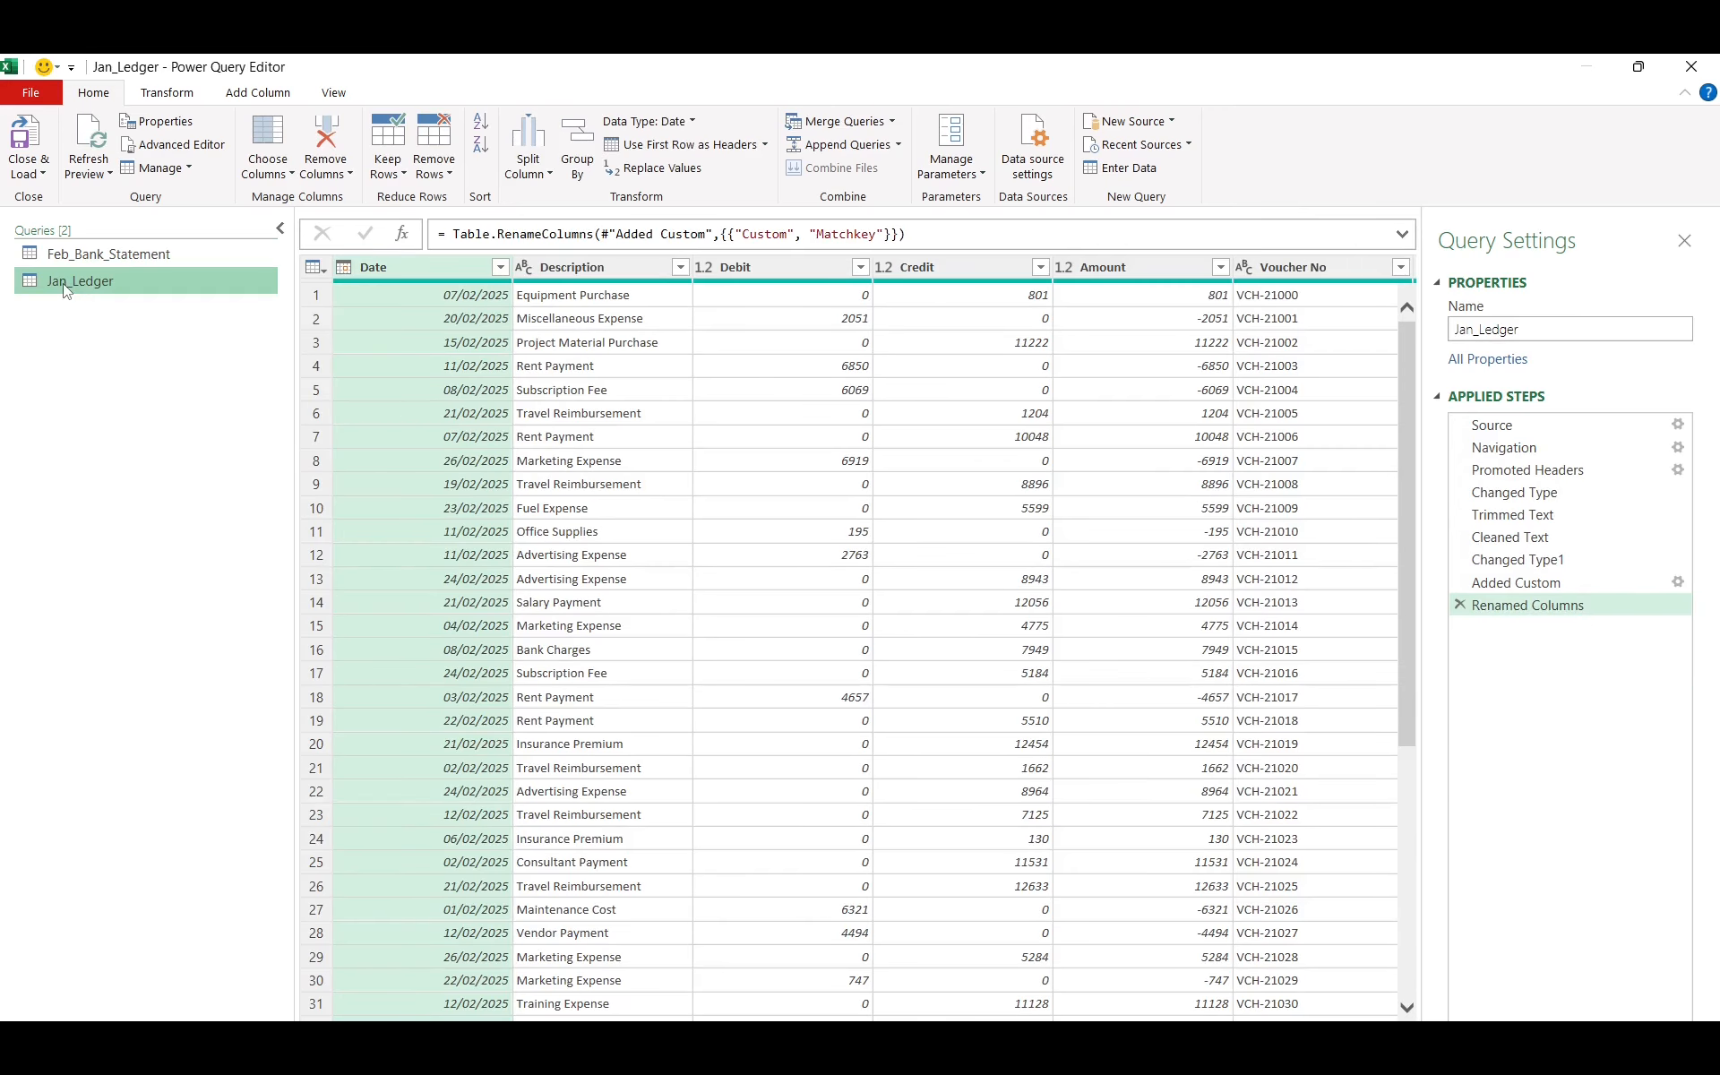
{"action": "double_click", "coordinate": [64, 288]}
{"action": "key", "text": "Home"}
{"action": "key", "text": "shift+Right"}
{"action": "key", "text": "shift+Right"}
{"action": "key", "text": "shift+Right"}
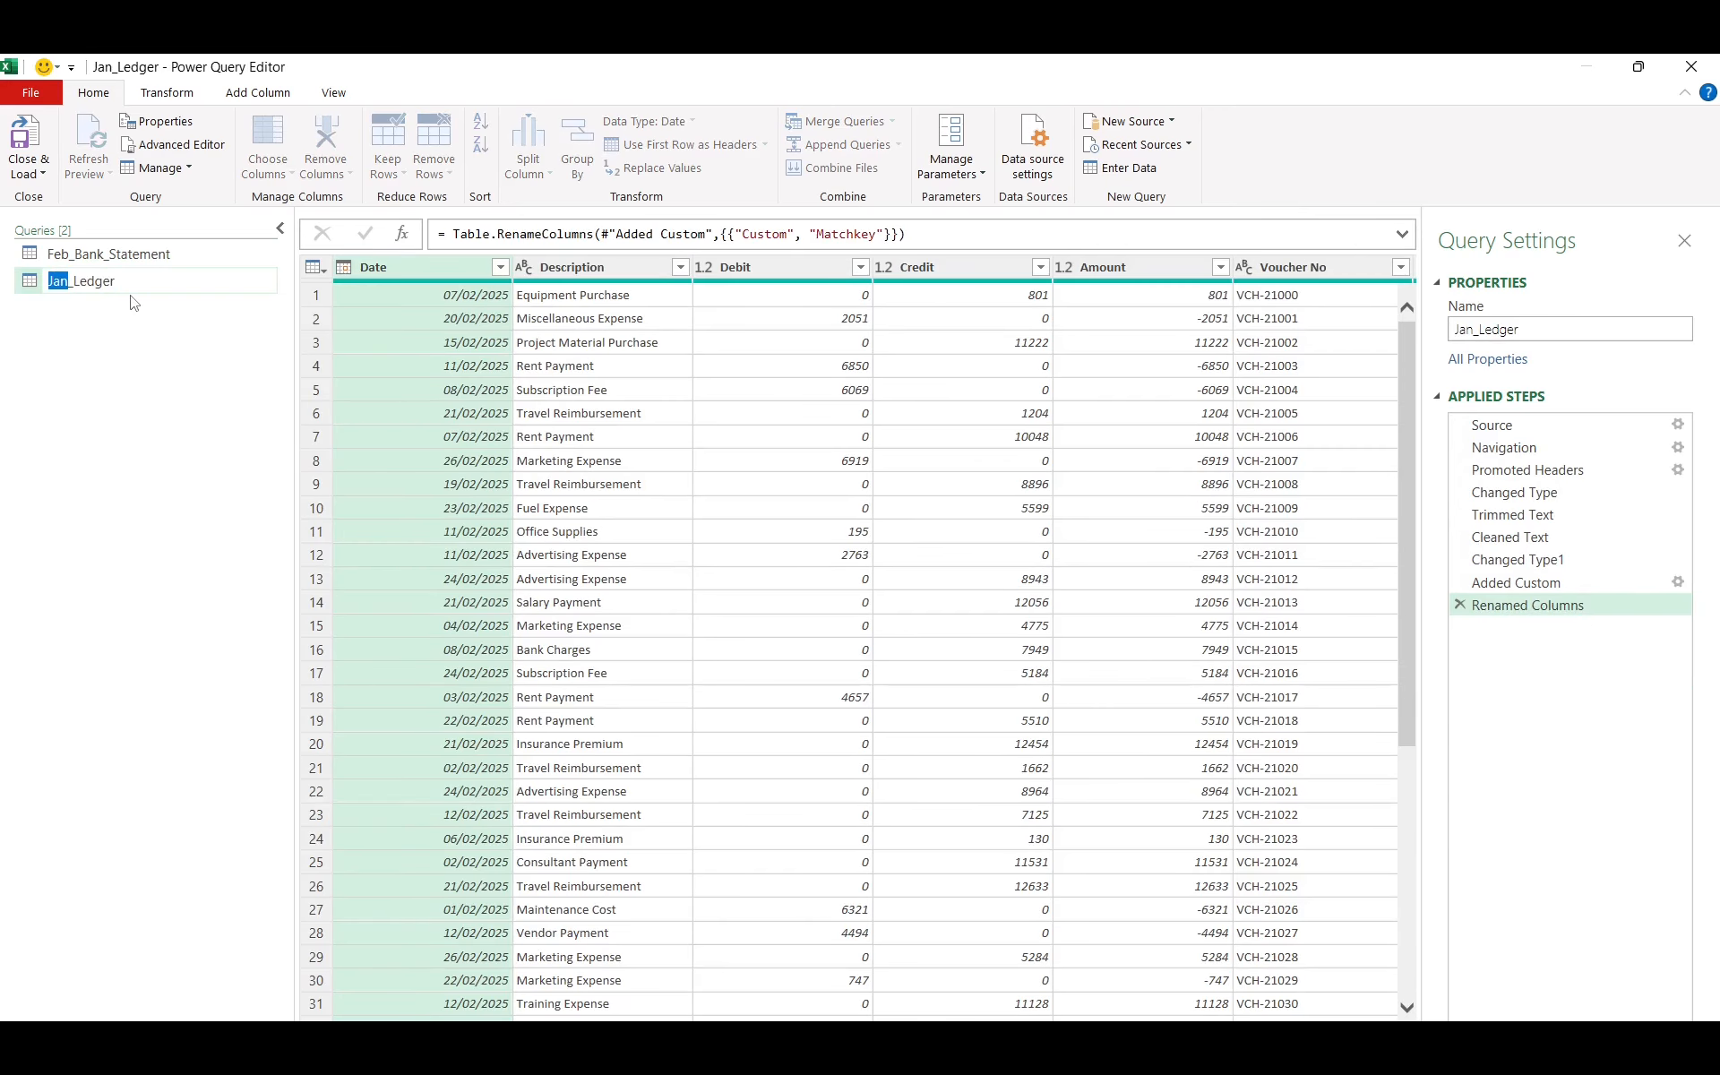
{"action": "type", "text": "Feb"}
{"action": "key", "text": "Return"}
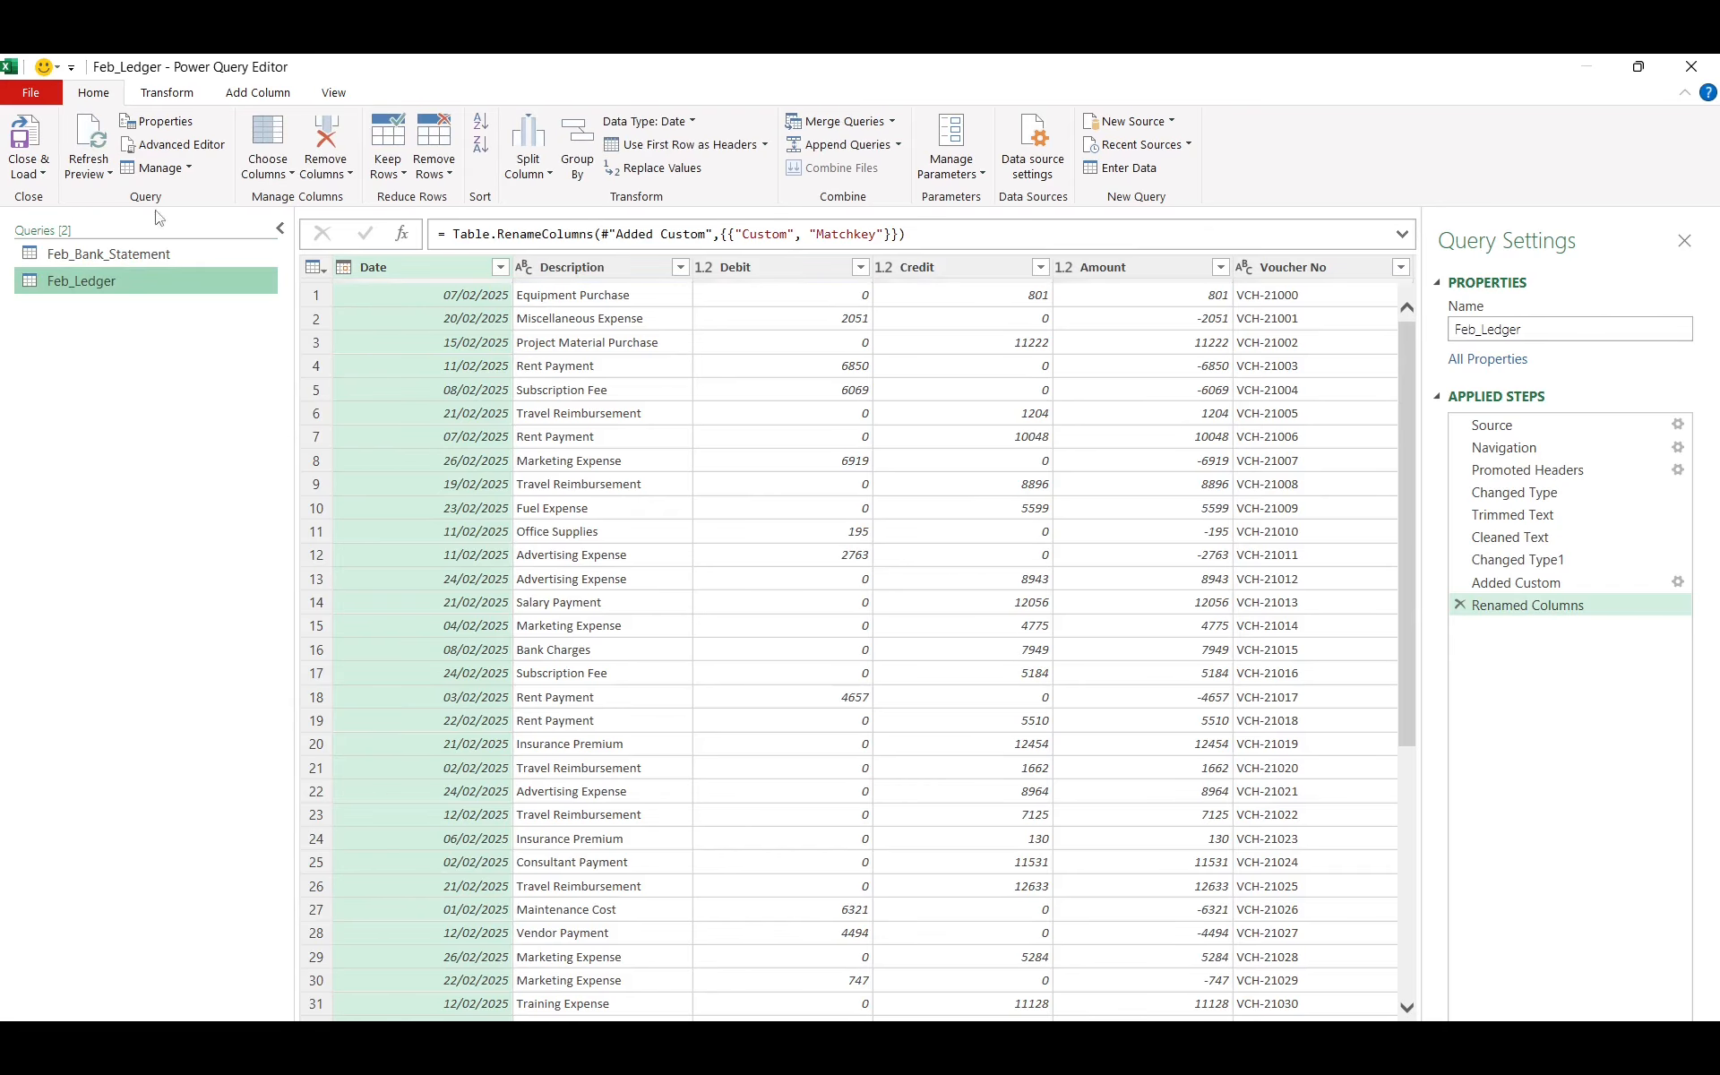
Refresh the previews of all queries, and close the query editor, loading the February results into the workbook
{"action": "left_click", "coordinate": [105, 166]}
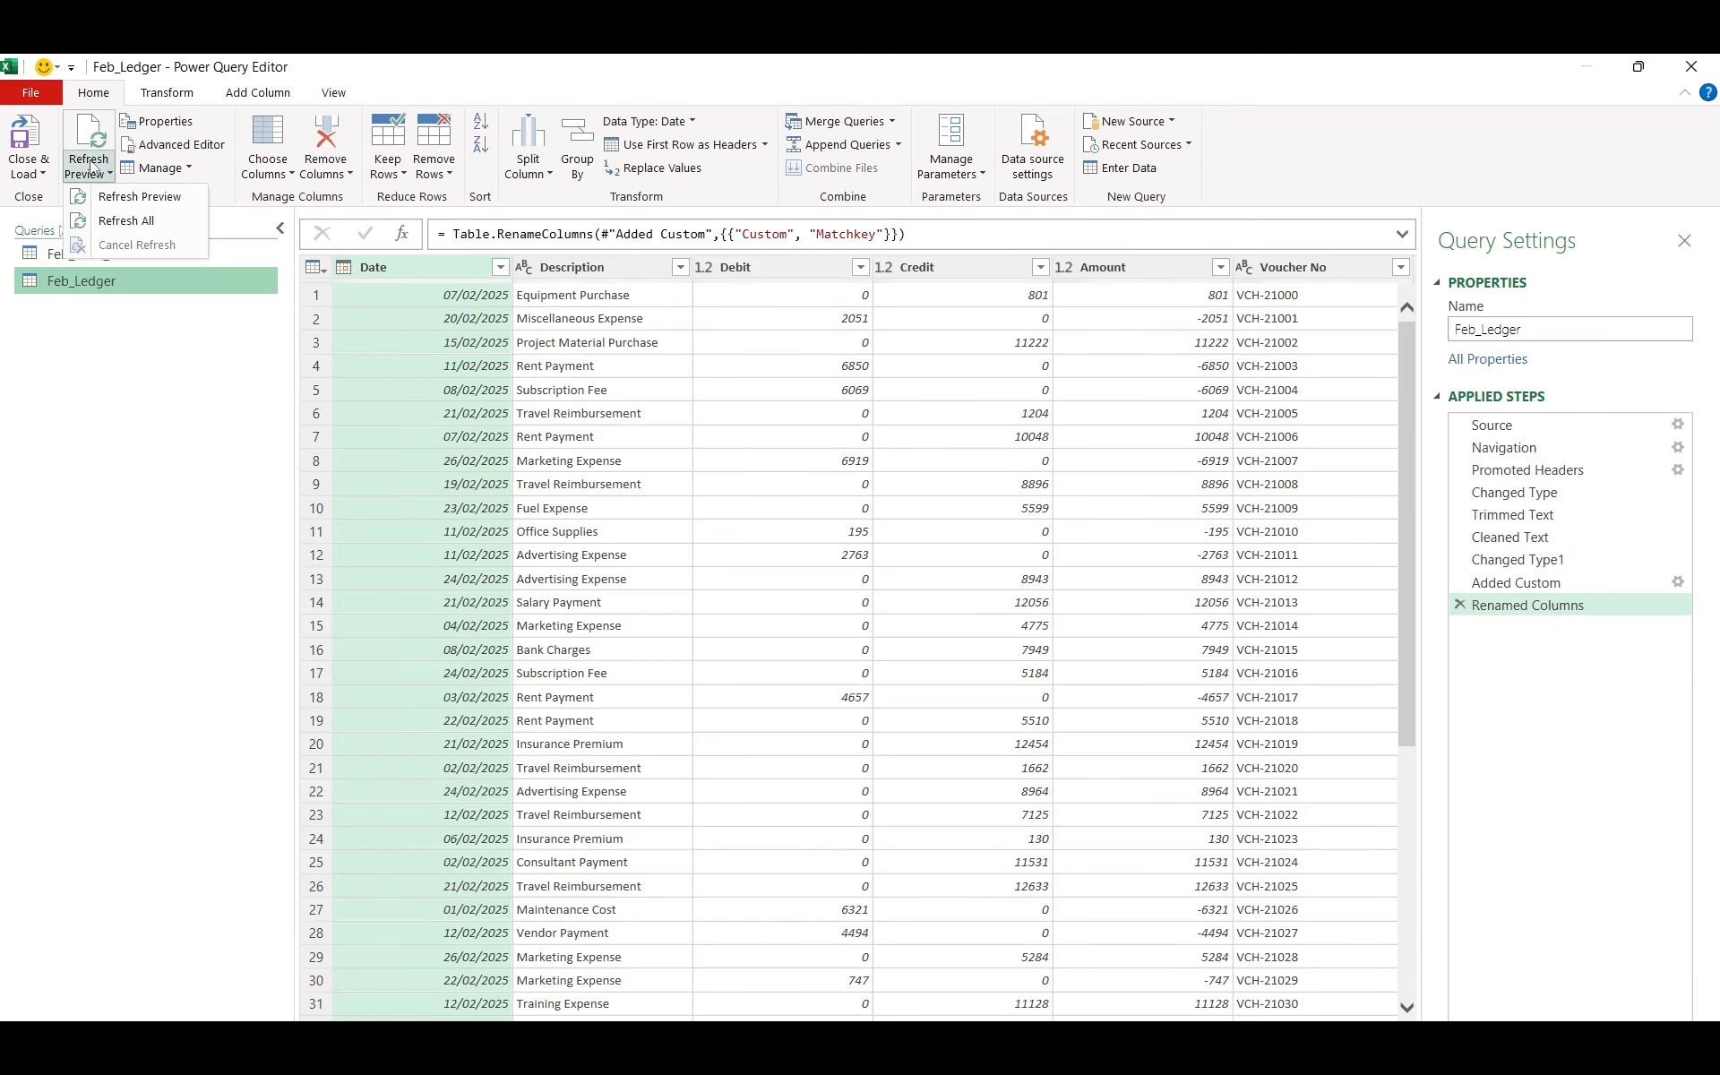
{"action": "left_click", "coordinate": [121, 222]}
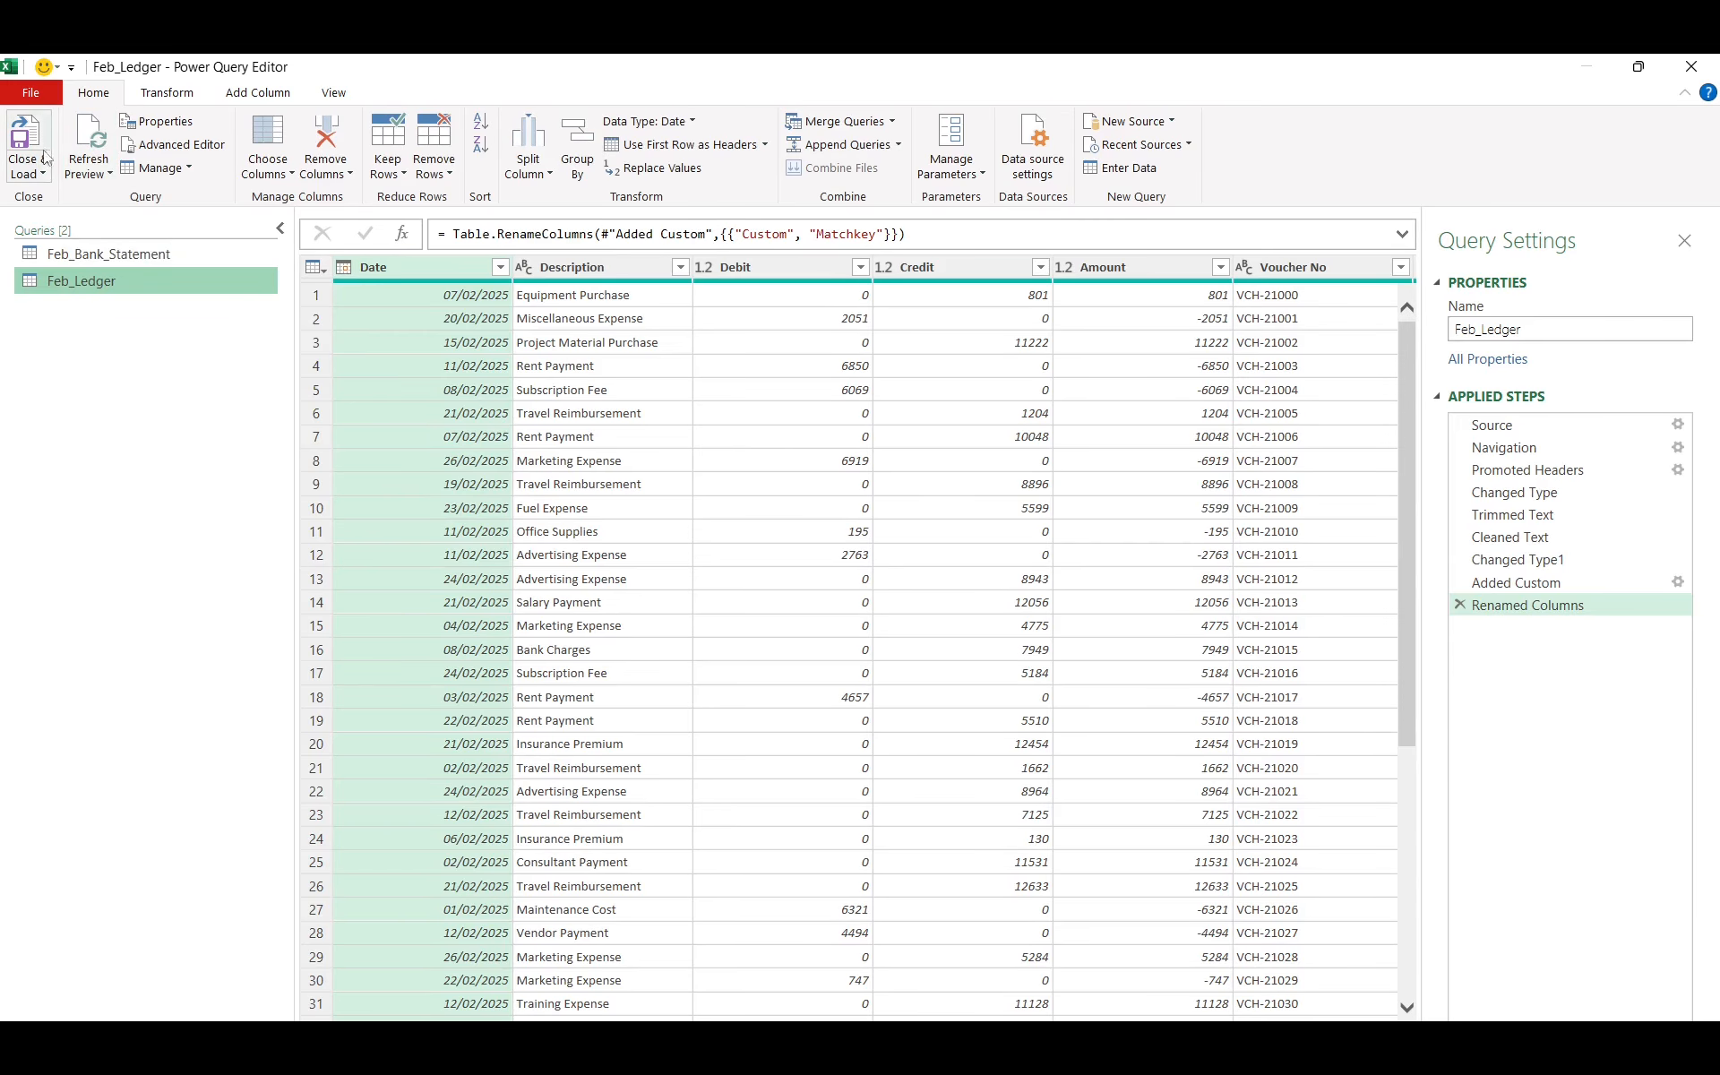
{"action": "left_click", "coordinate": [43, 178]}
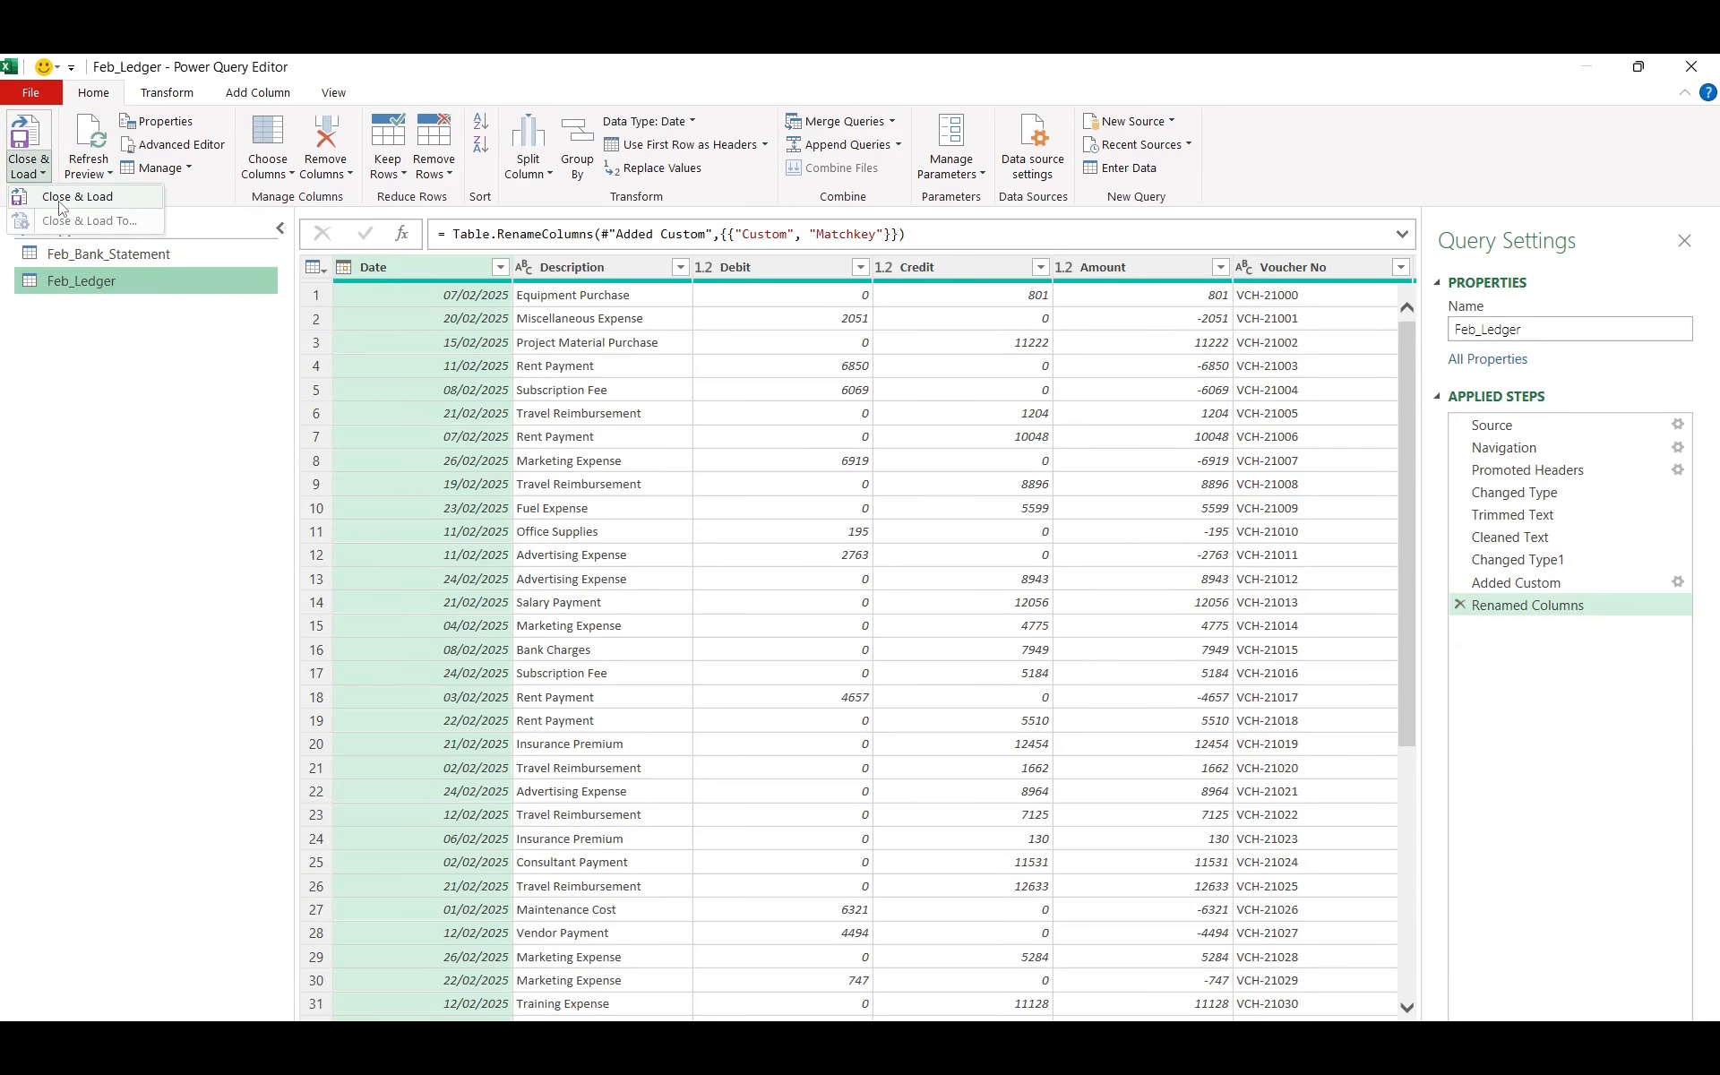
{"action": "left_click", "coordinate": [60, 208]}
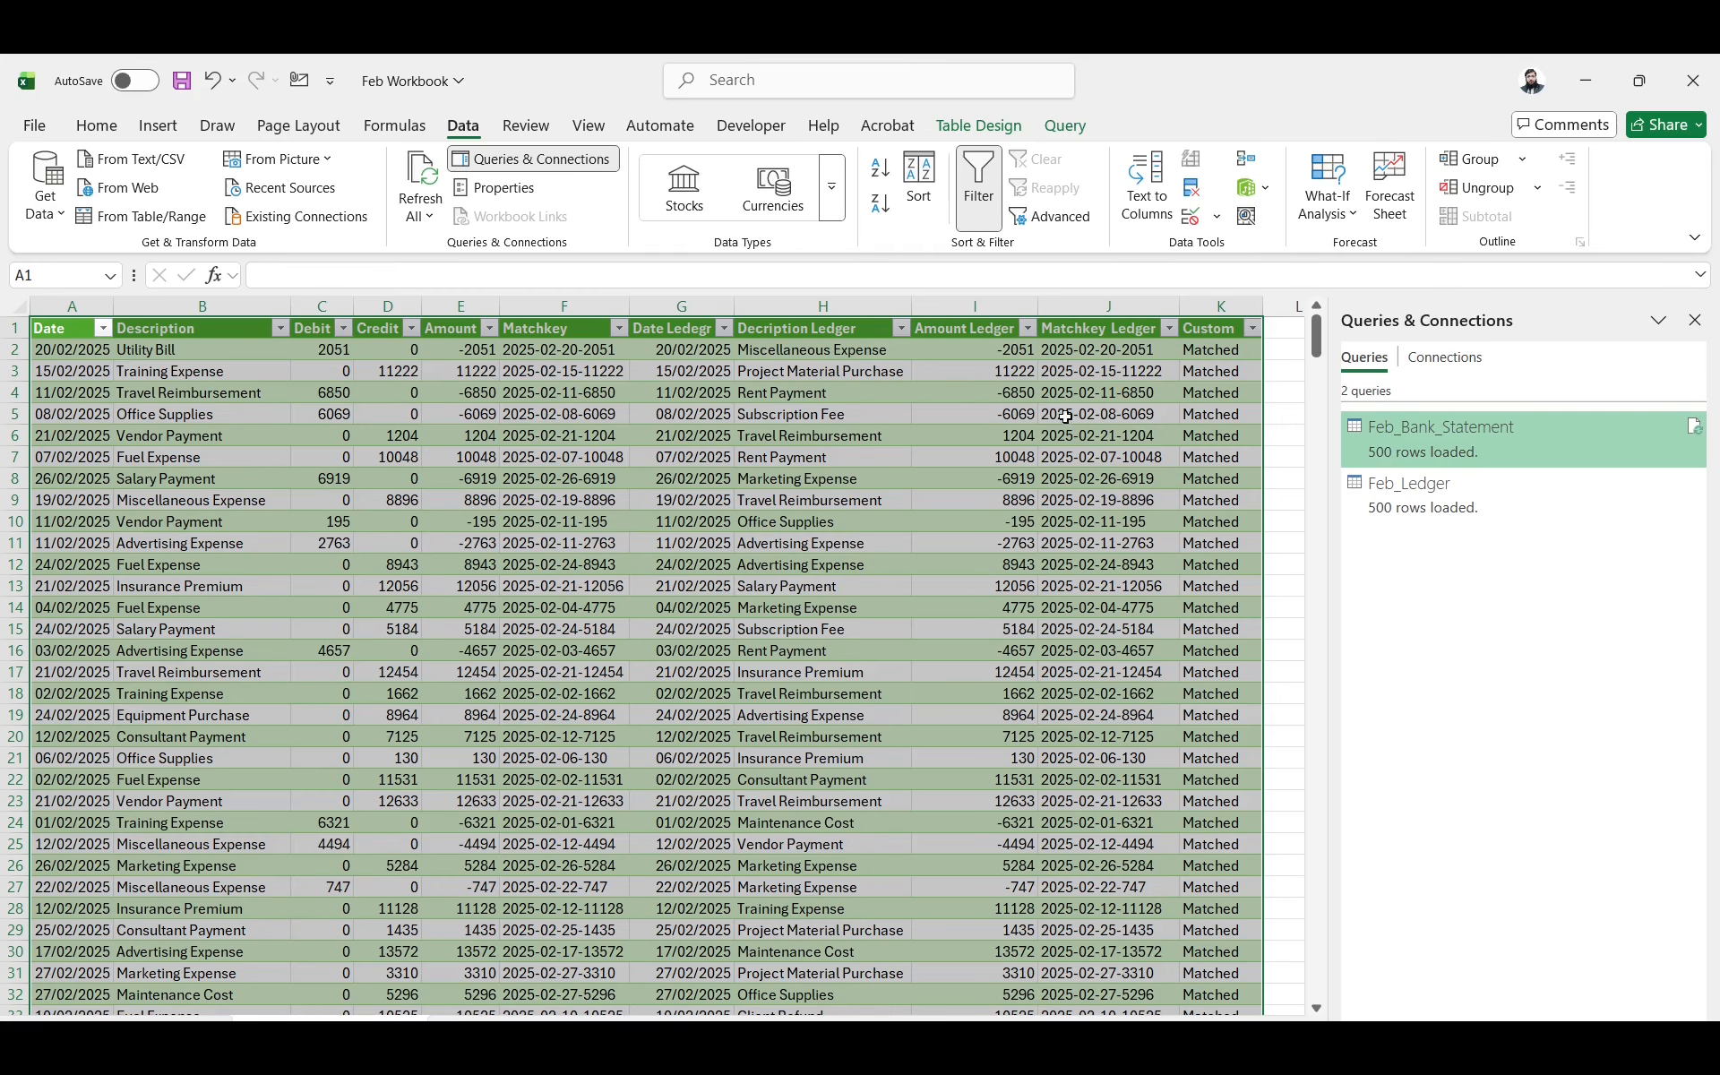
Filter the reconciliation table's Custom column to show only the Unmatched rows
{"action": "left_click", "coordinate": [1250, 394]}
{"action": "left_click", "coordinate": [1252, 328]}
{"action": "left_click", "coordinate": [1078, 620]}
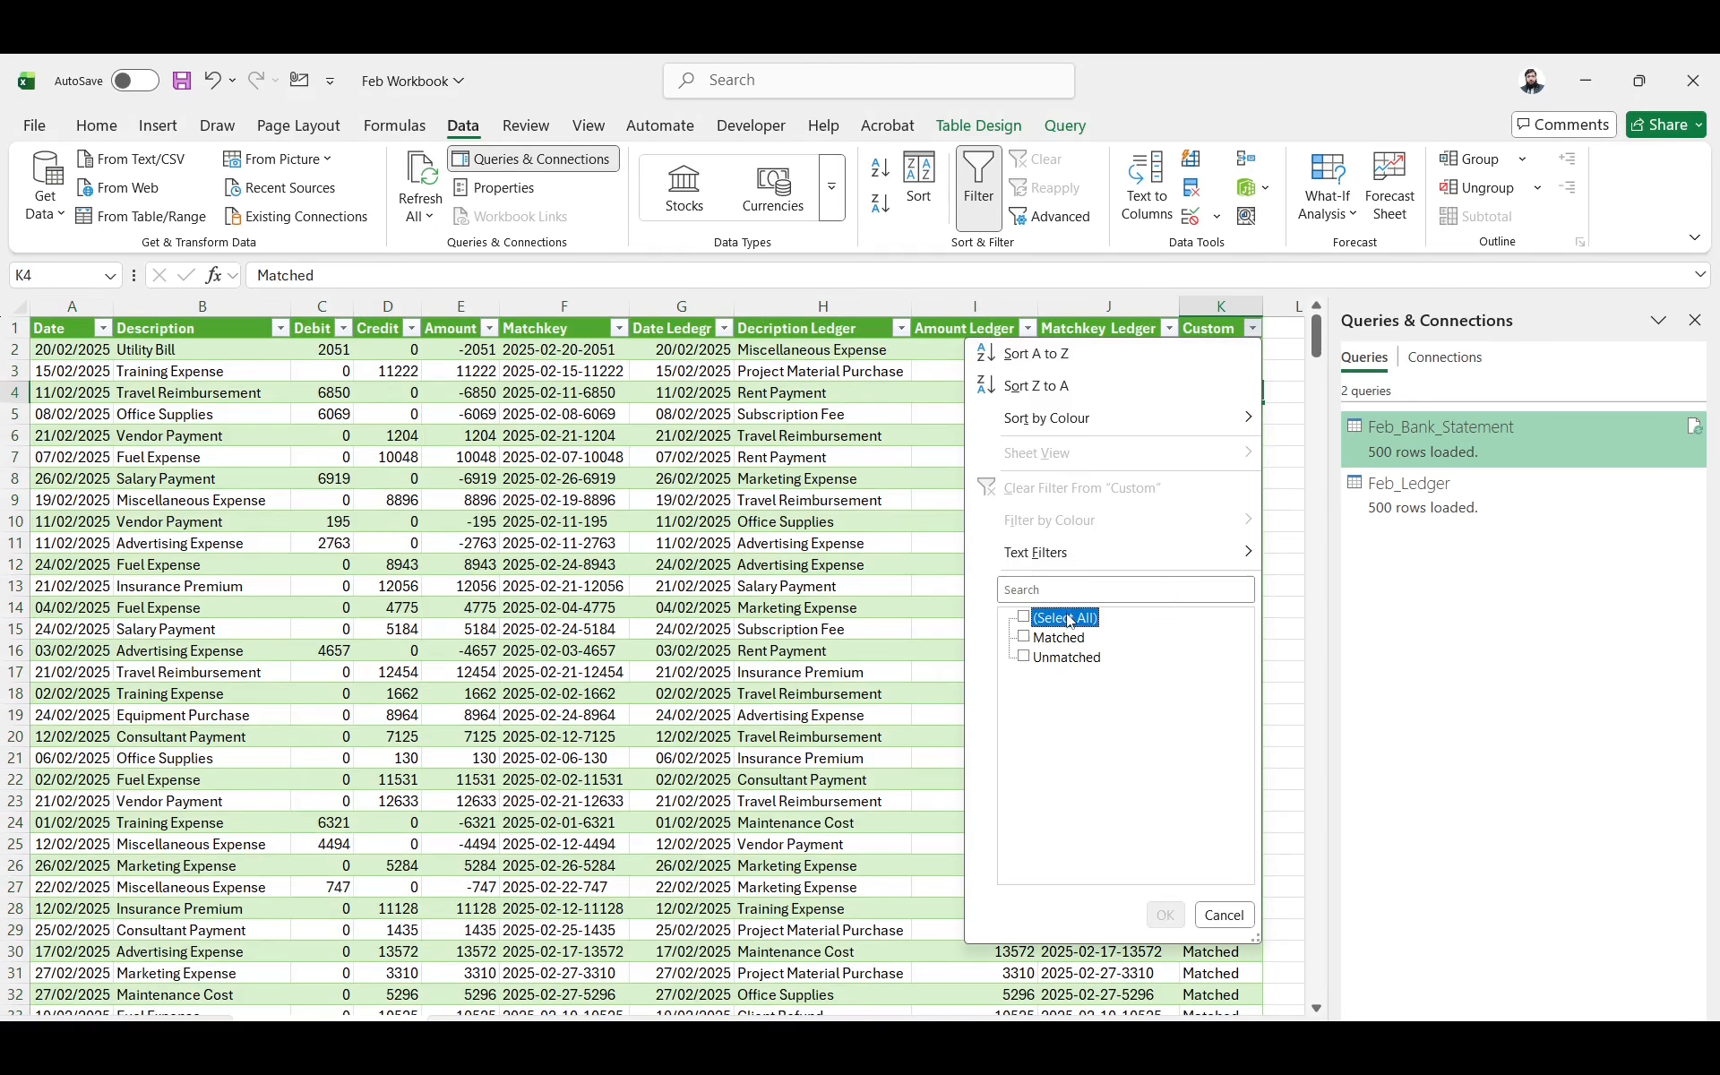
{"action": "left_click", "coordinate": [1062, 658]}
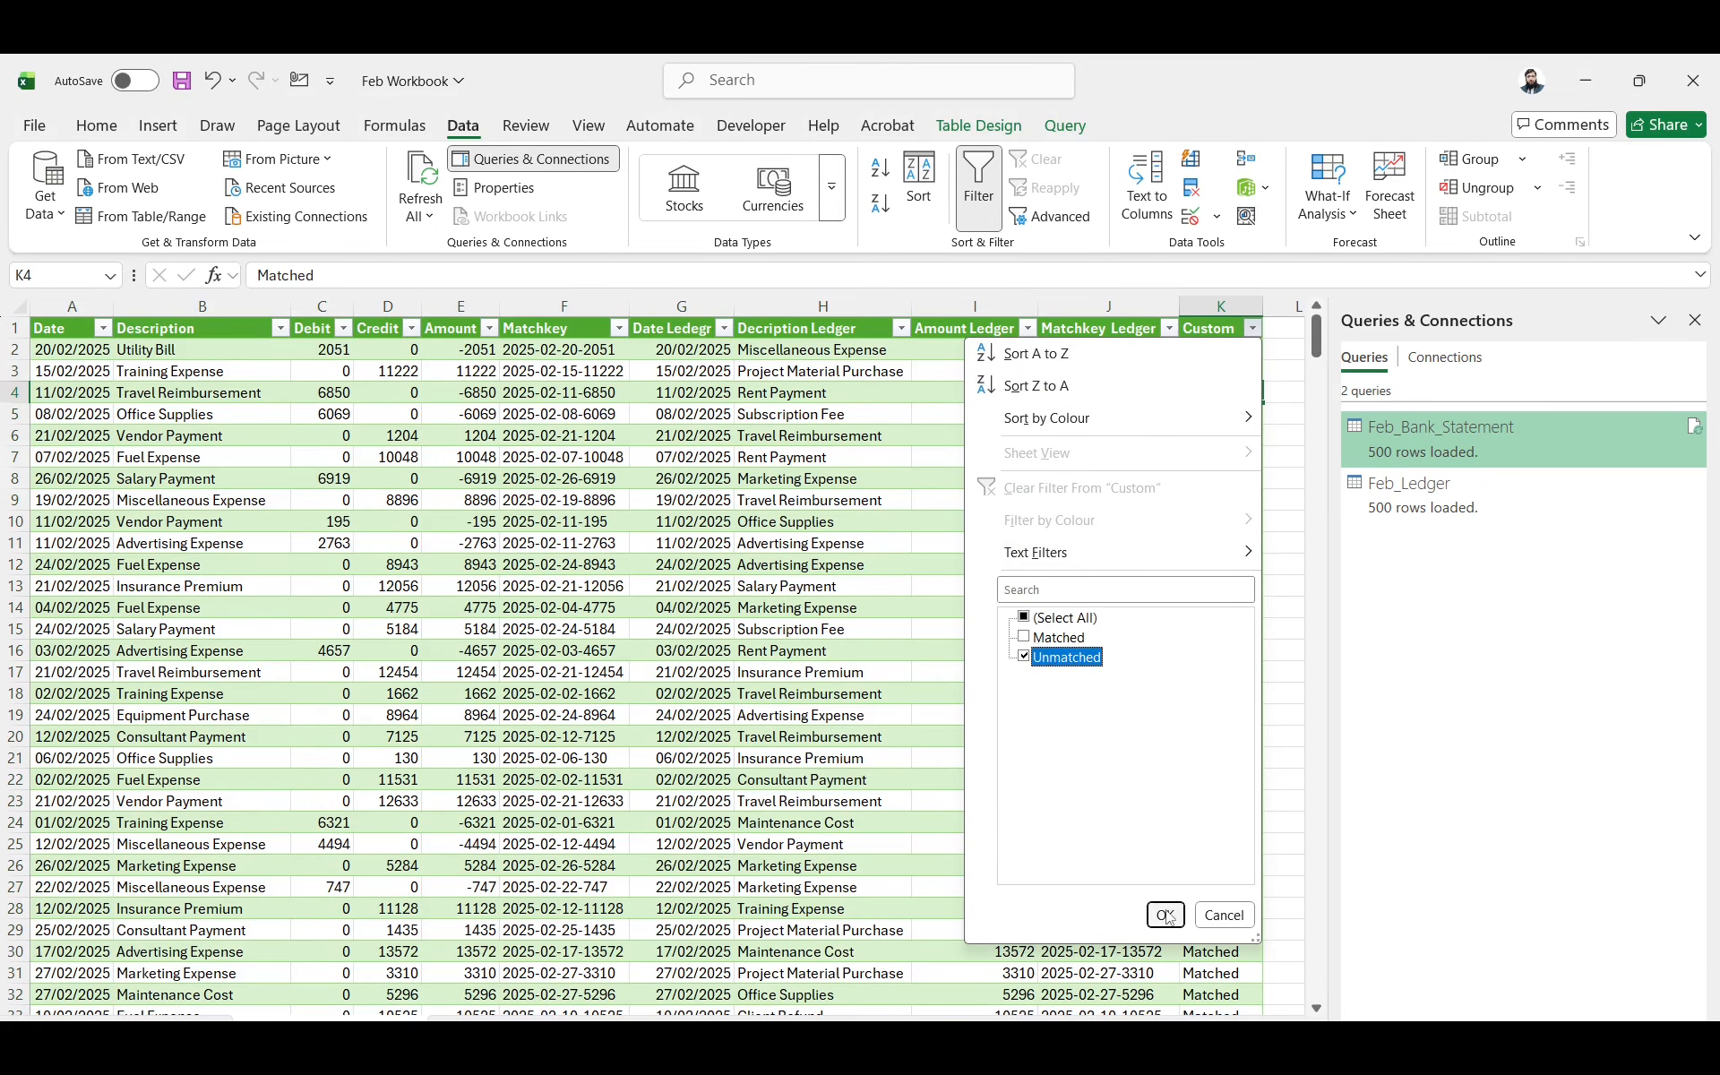
{"action": "left_click", "coordinate": [1165, 915]}
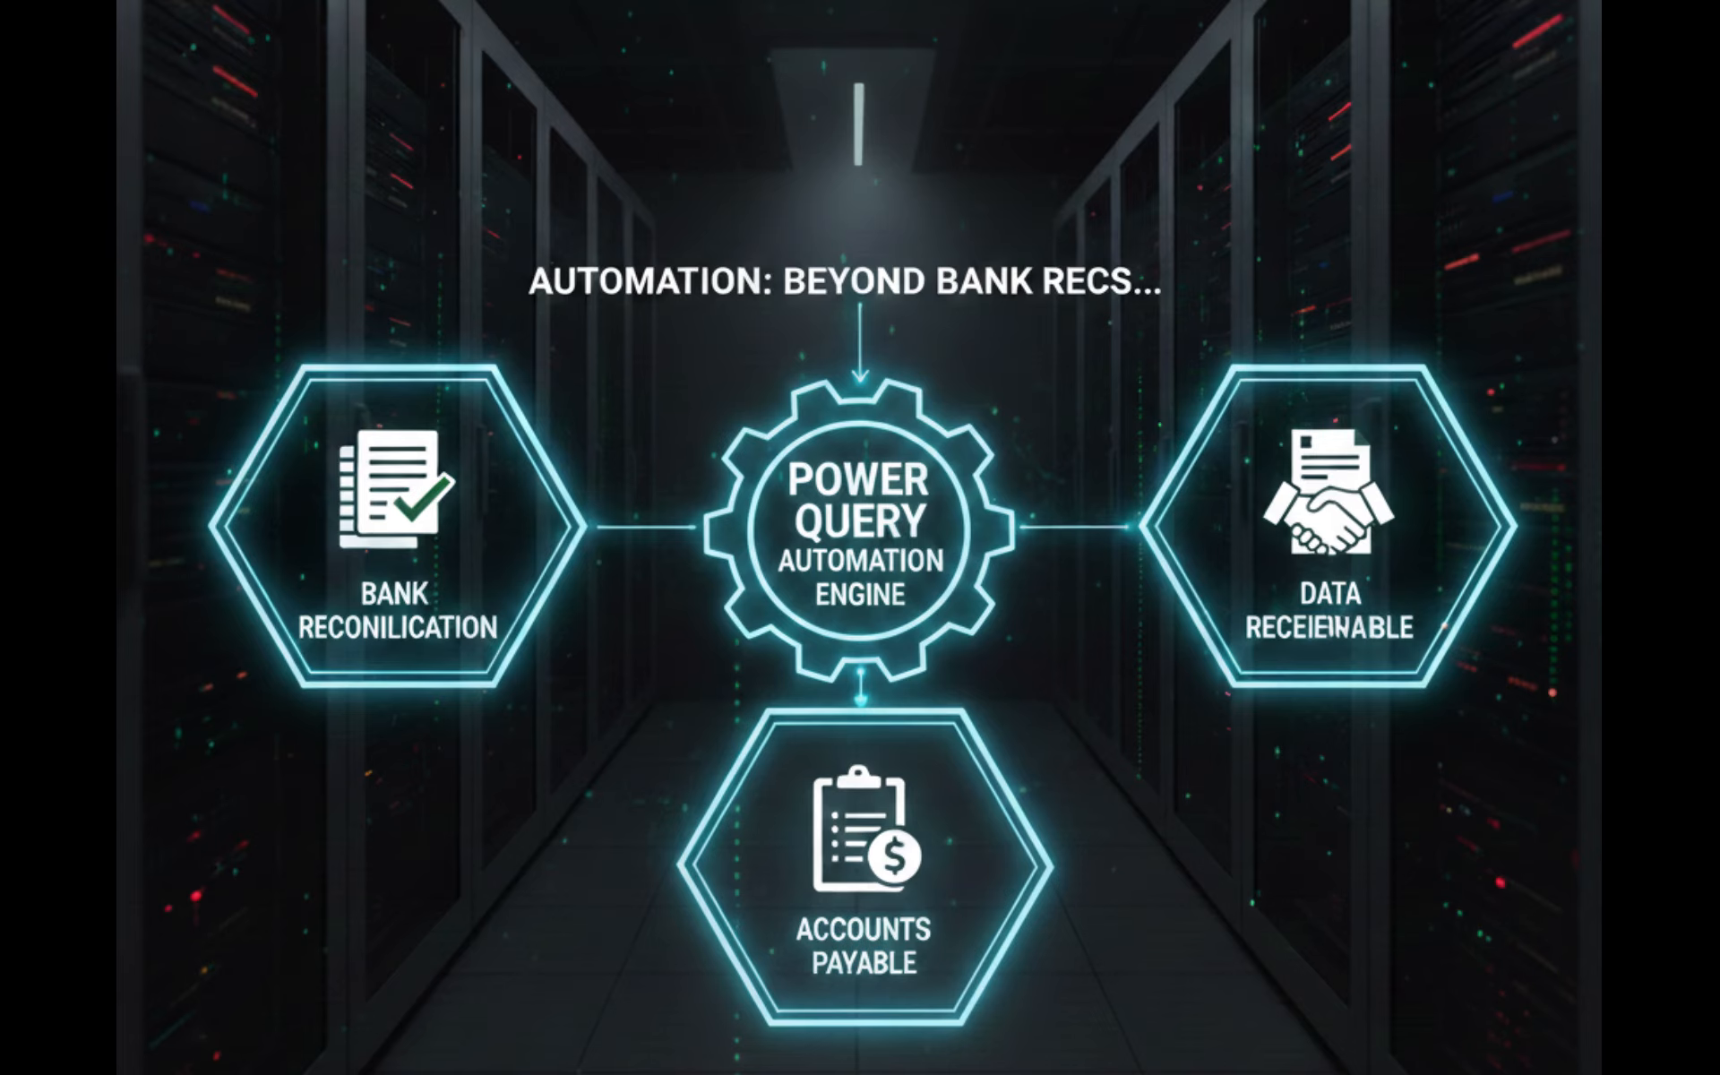